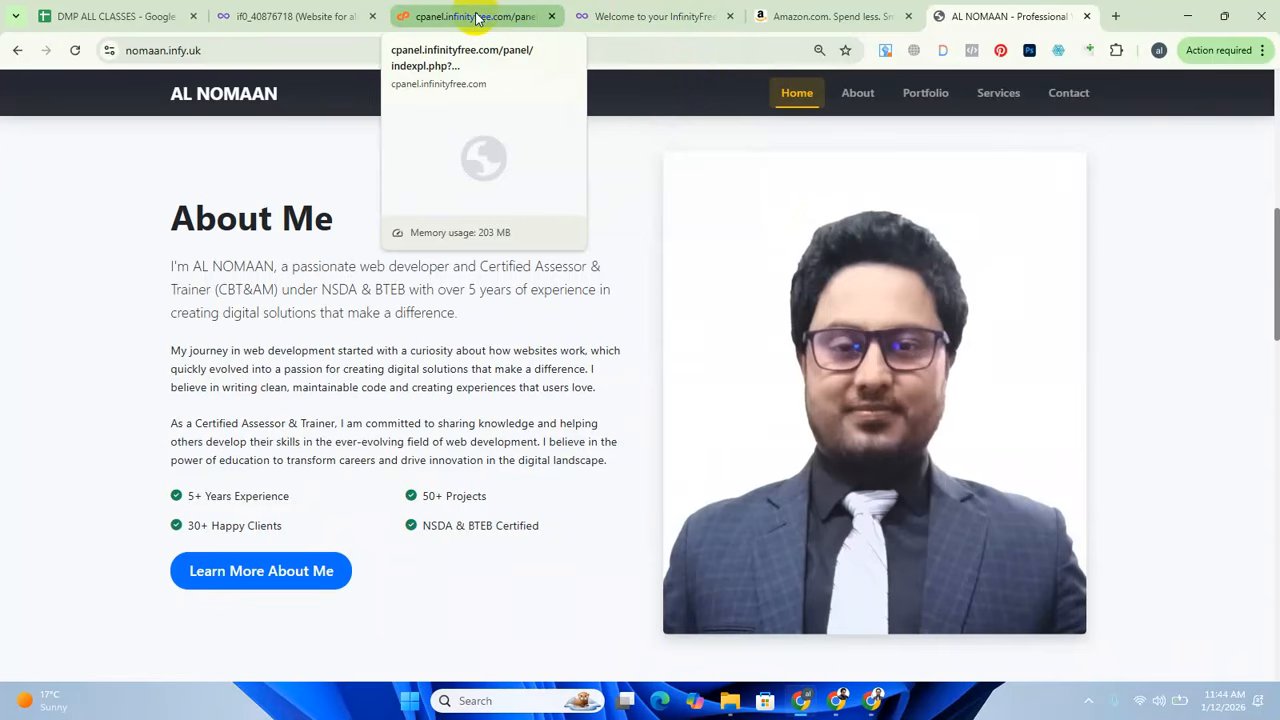
# Review the existing site's placeholder page and the overview of its InfinityFree hosting account.
pyautogui.click(622, 16)
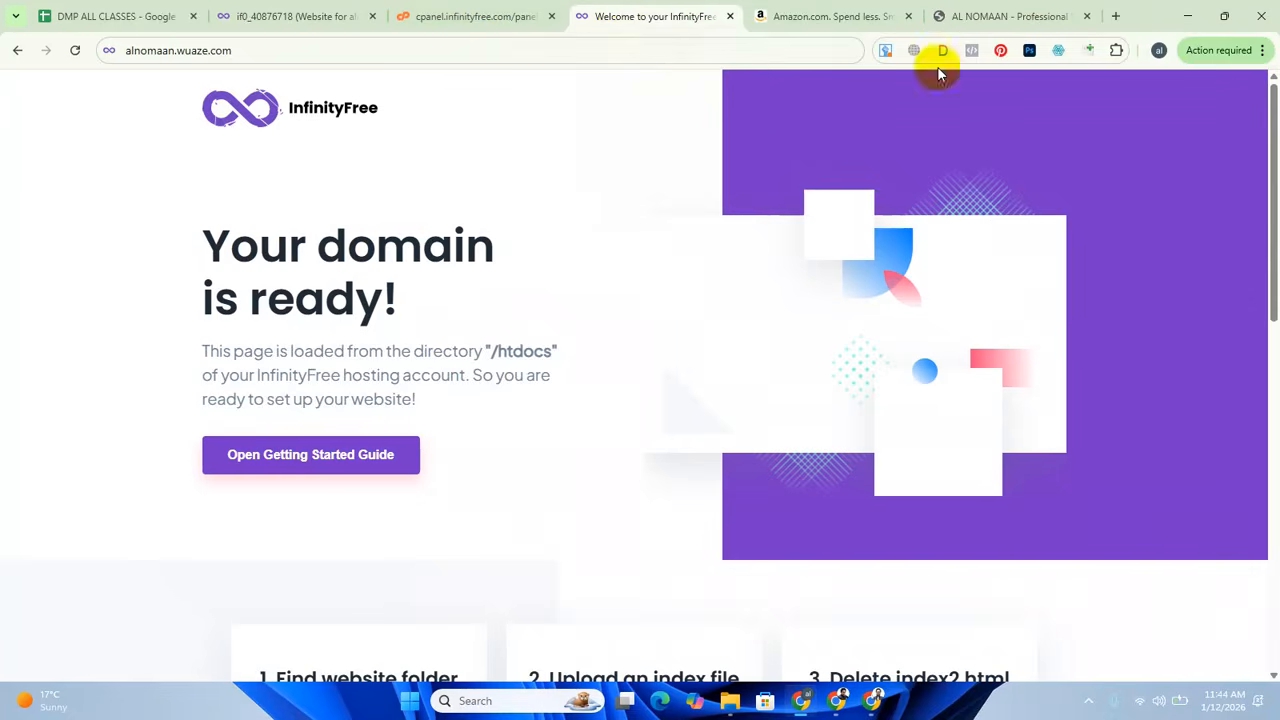
pyautogui.click(244, 56)
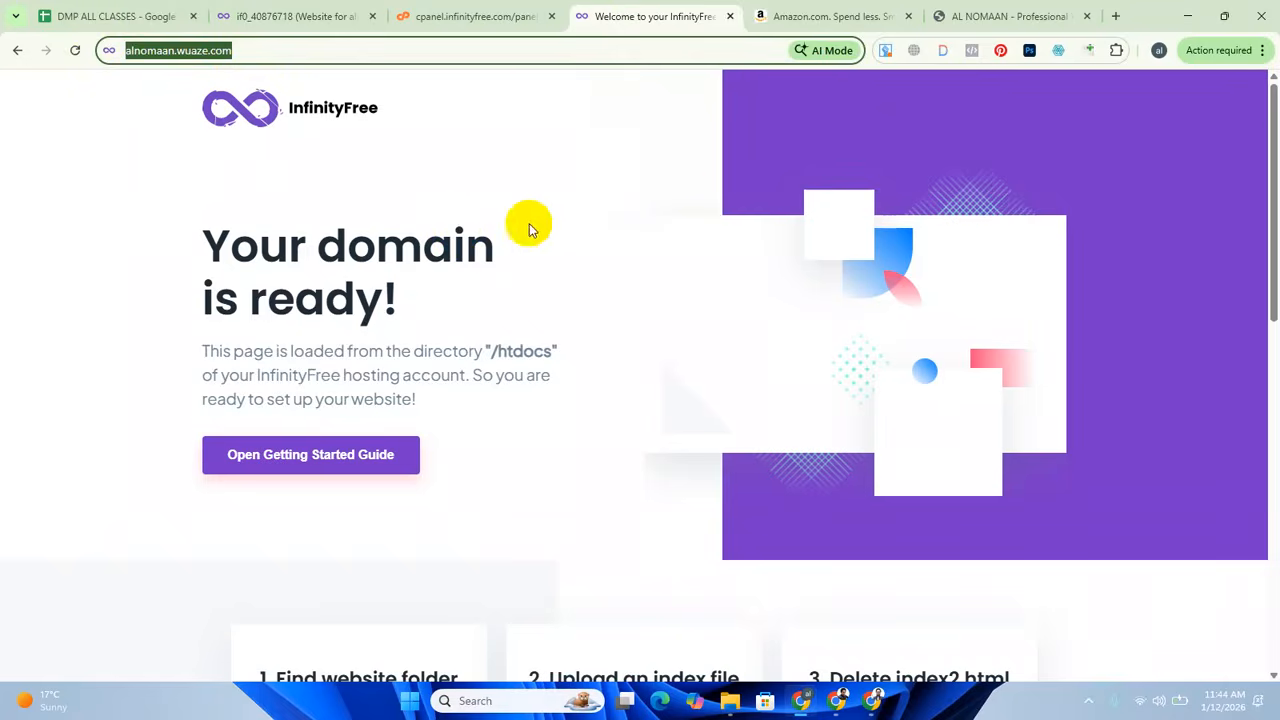
pyautogui.click(335, 8)
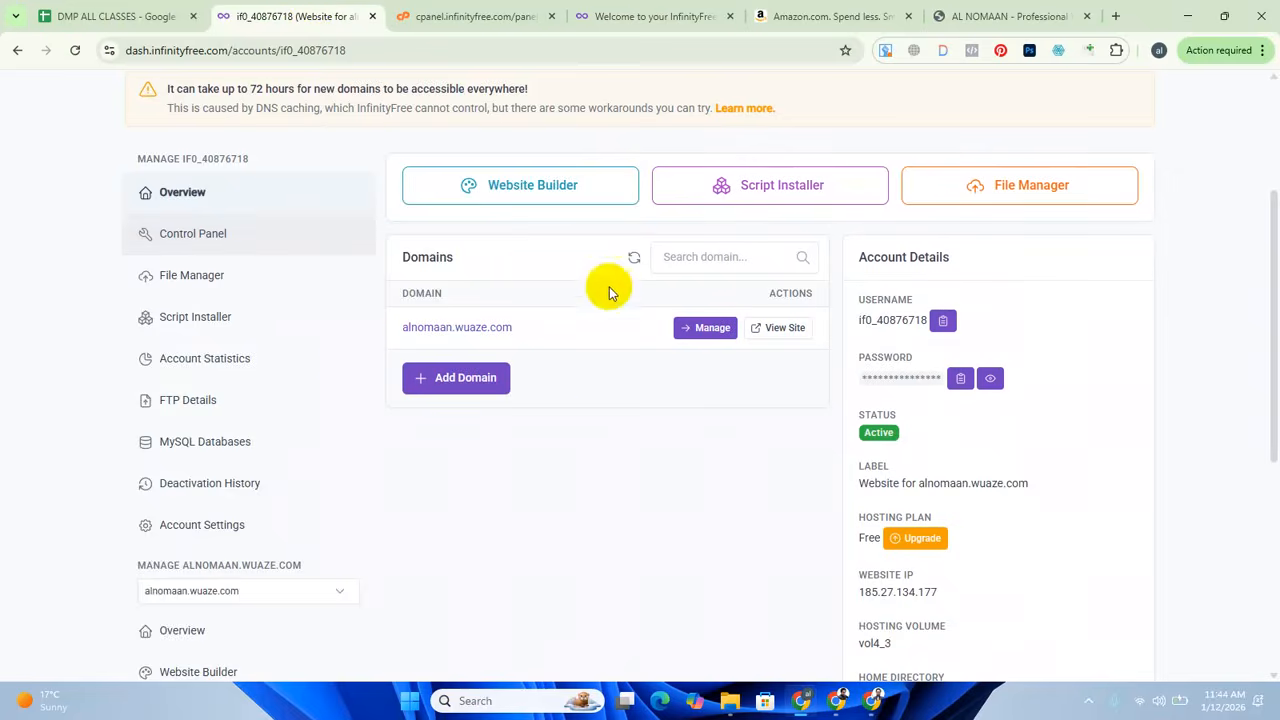
pyautogui.scroll(3, 609, 286)
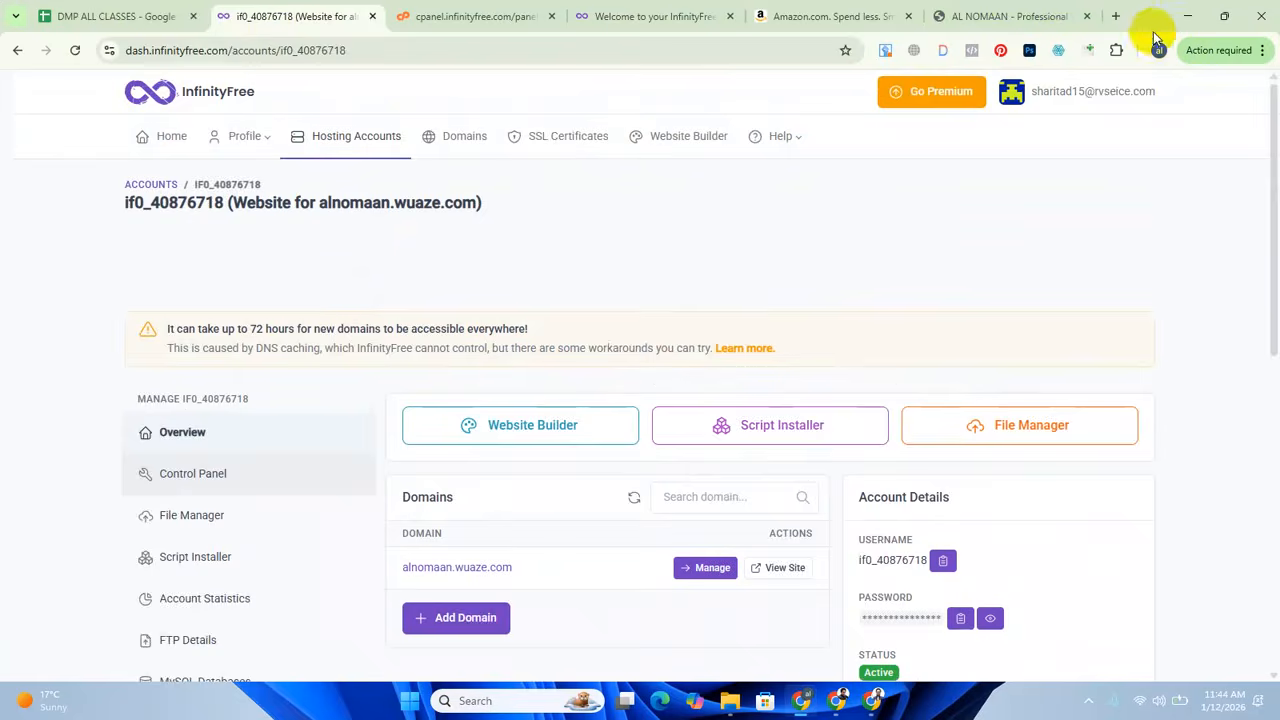
# Search Google for "infinity free" in a new browser tab and open the InfinityFree homepage.
pyautogui.click(1119, 16)
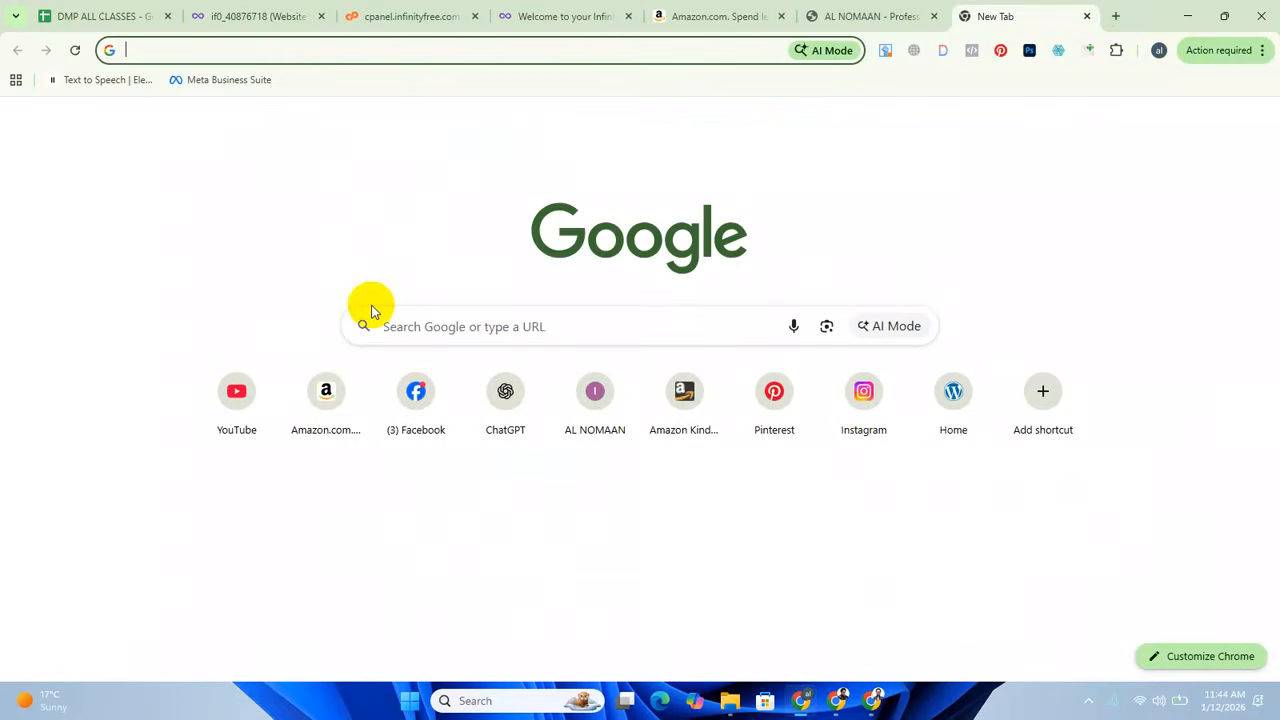
pyautogui.write('infinity free')
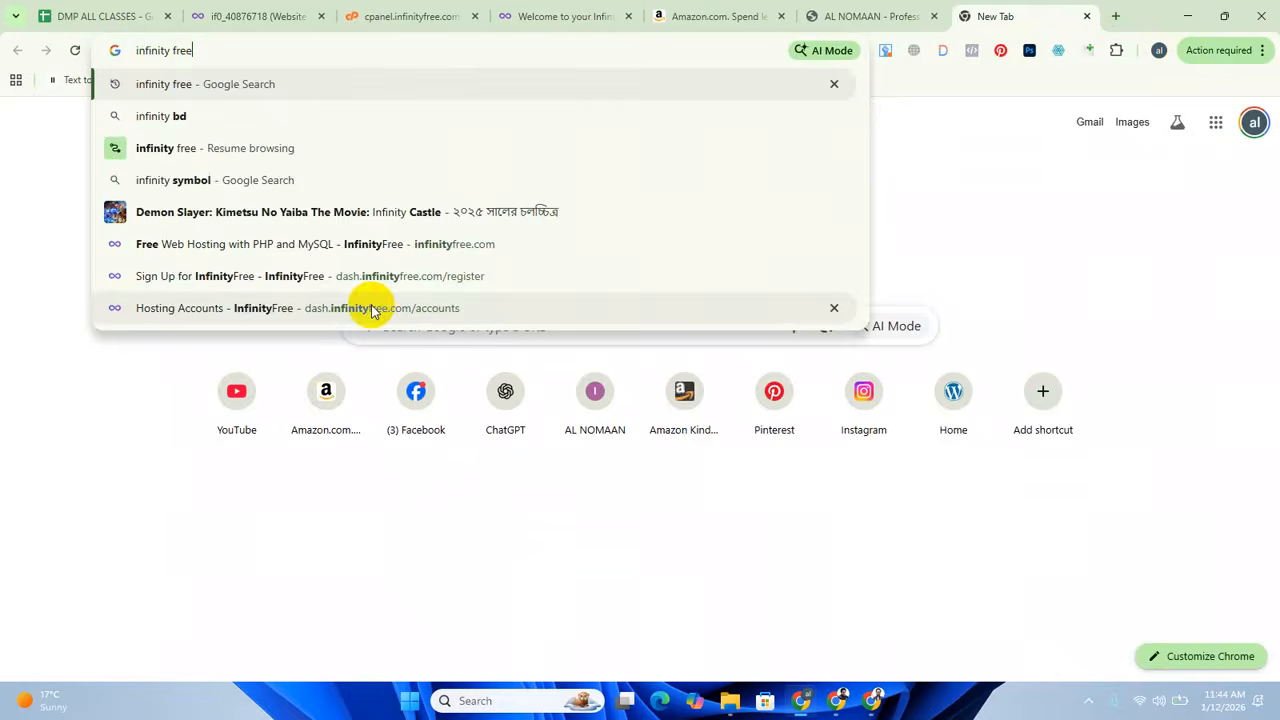
pyautogui.press('Return')
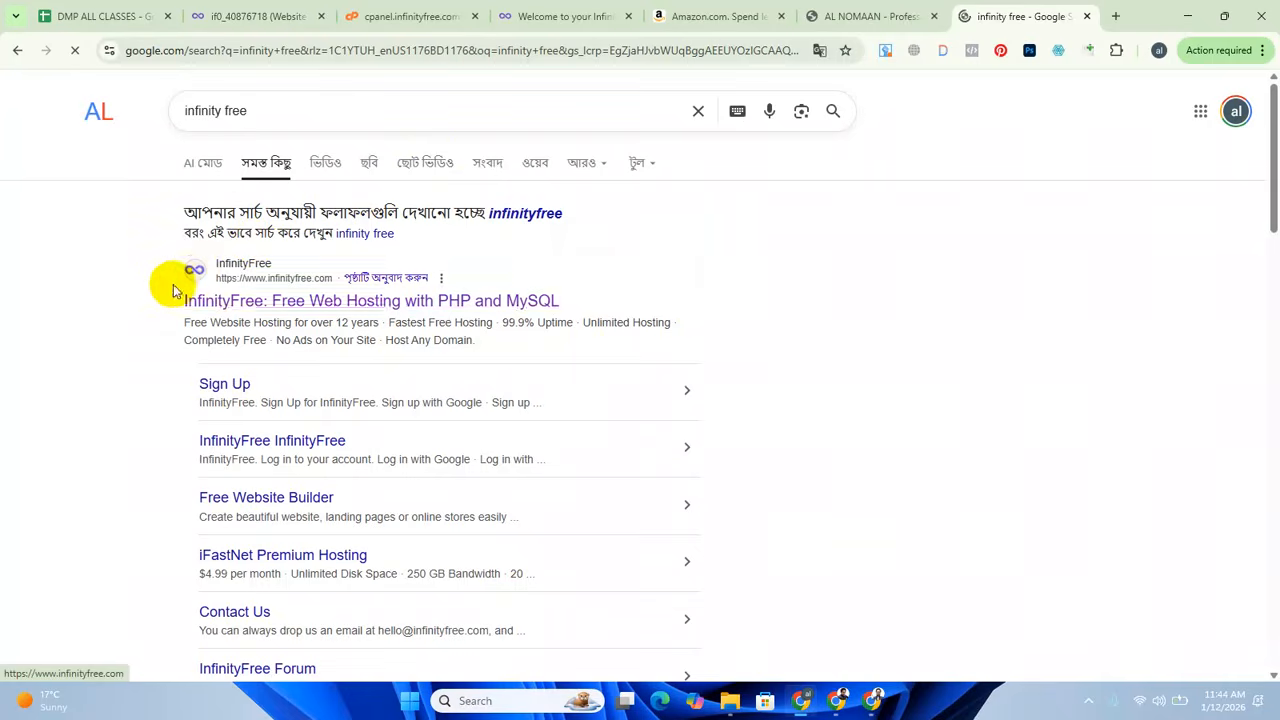
pyautogui.click(288, 303)
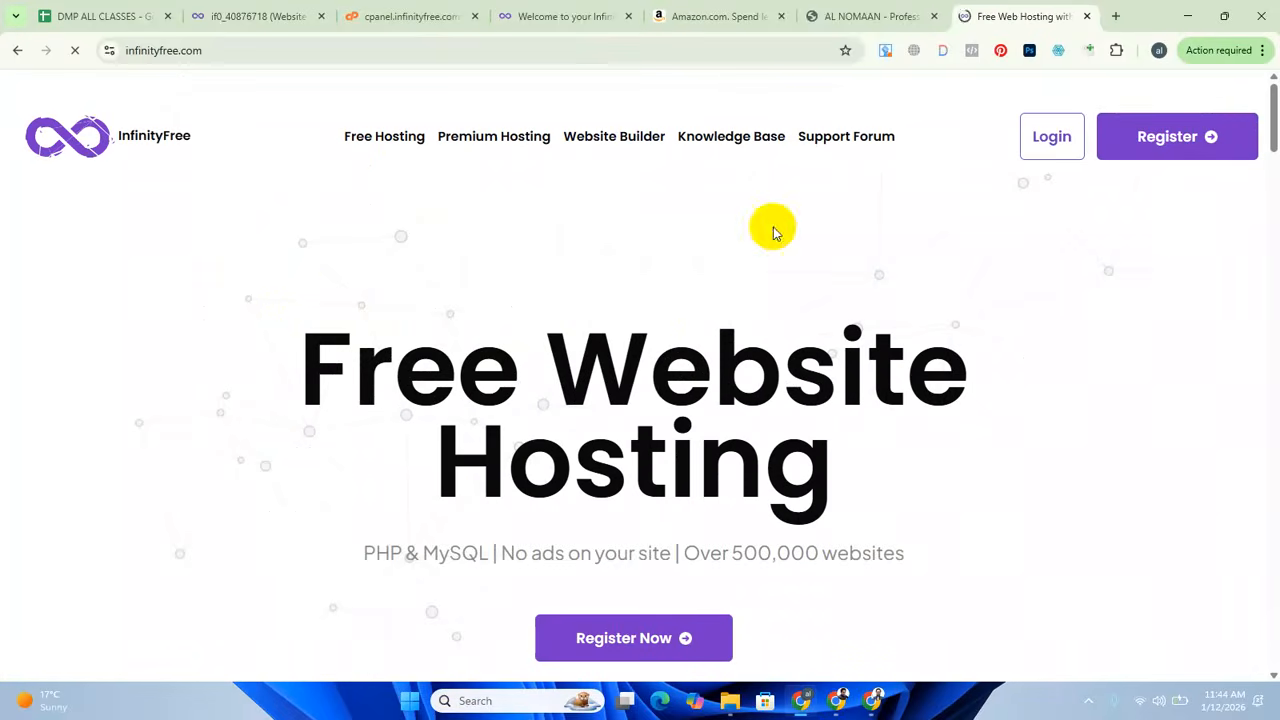
# Log in to the InfinityFree client area and start creating a new hosting account.
pyautogui.scroll(-1, 892, 383)
pyautogui.scroll(1, 892, 383)
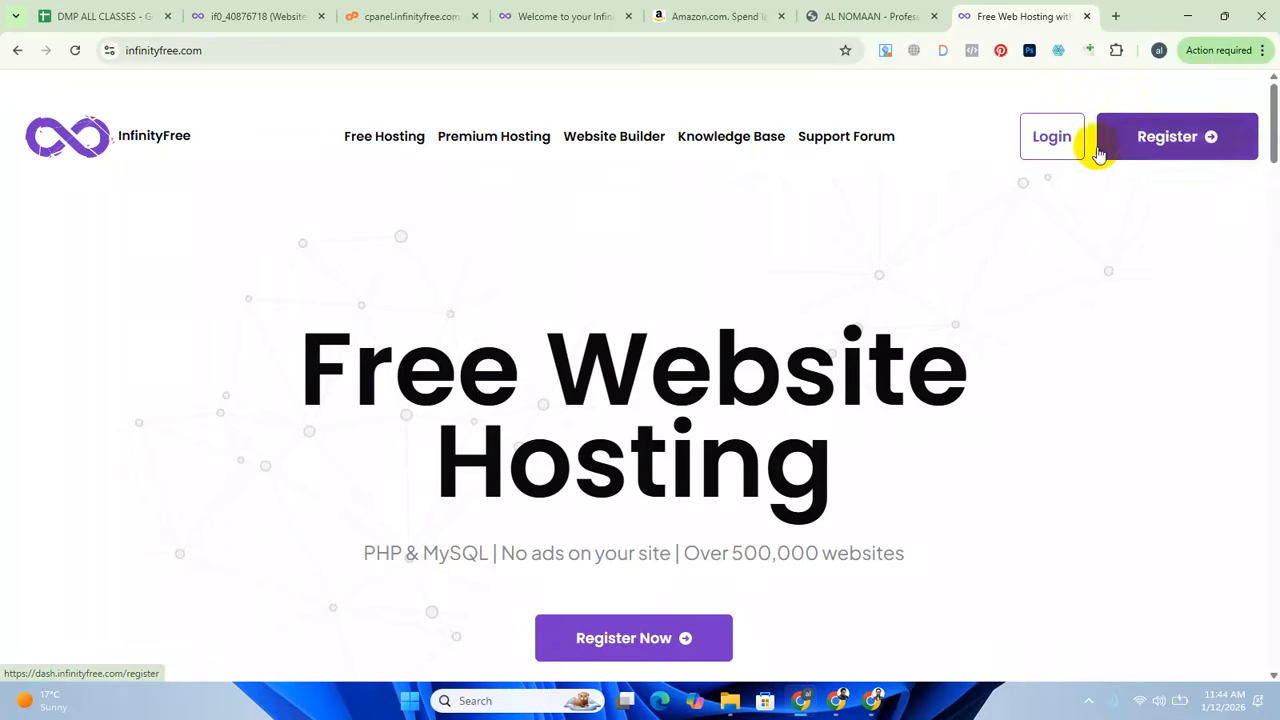
pyautogui.click(1054, 150)
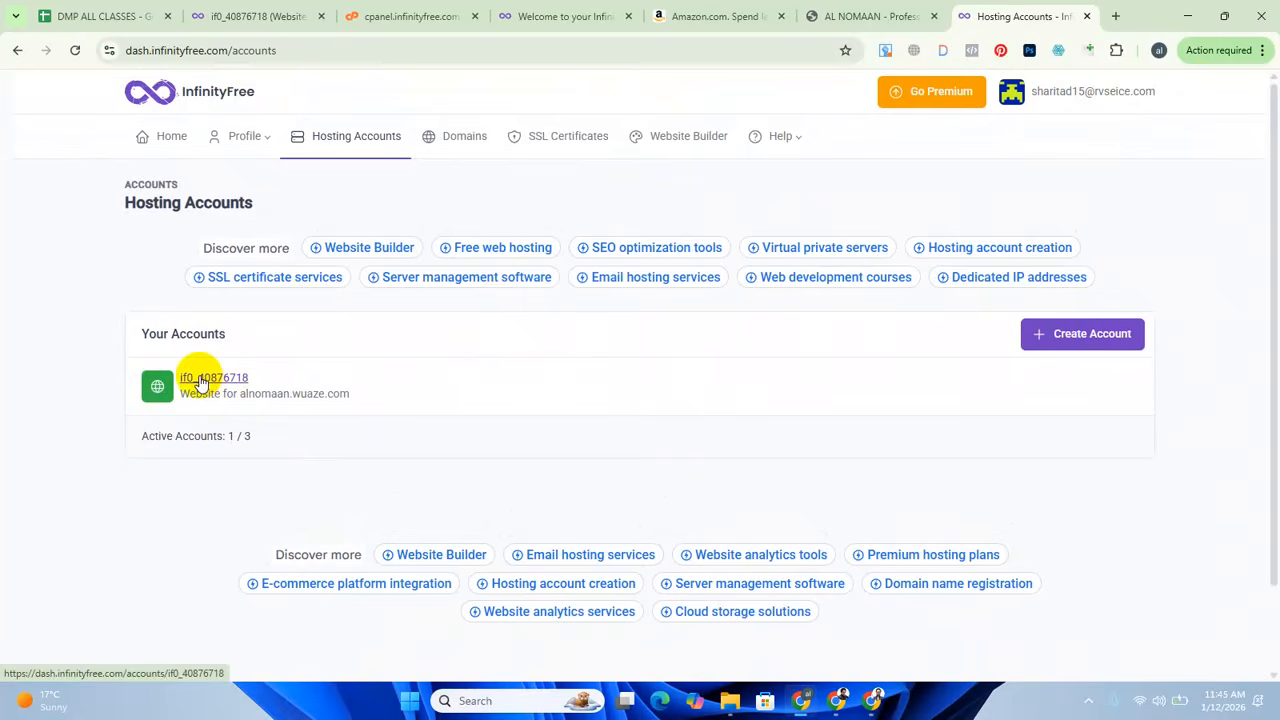
pyautogui.click(1090, 334)
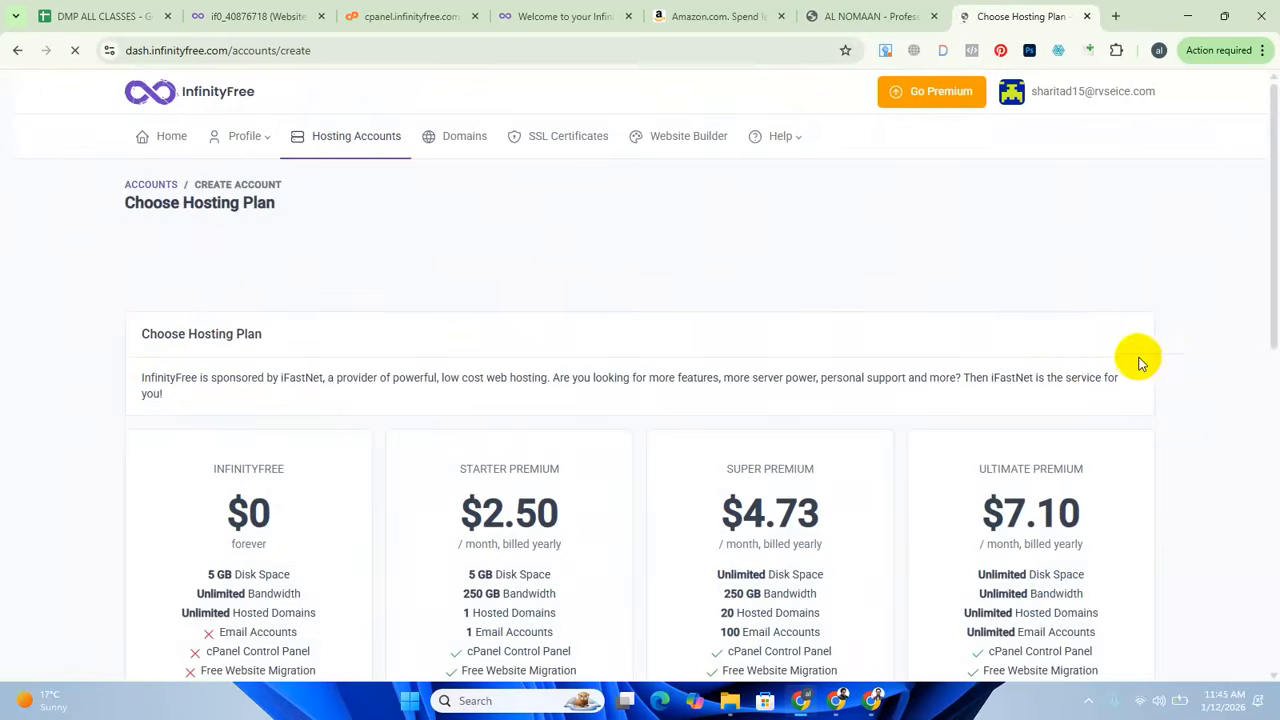
# Compare the available hosting plans, checking the free InfinityFree plan's disk space and its unsupported features.
pyautogui.scroll(-5, 560, 440)
pyautogui.scroll(3, 476, 455)
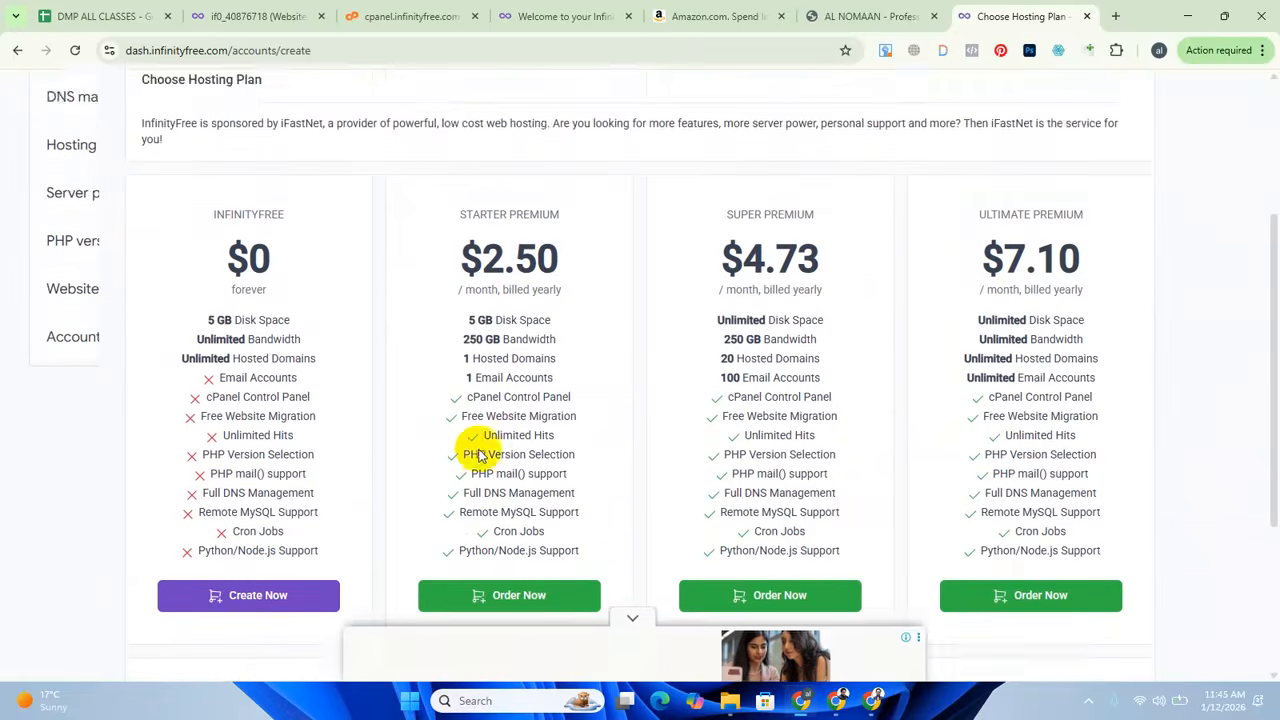
pyautogui.scroll(-2, 629, 429)
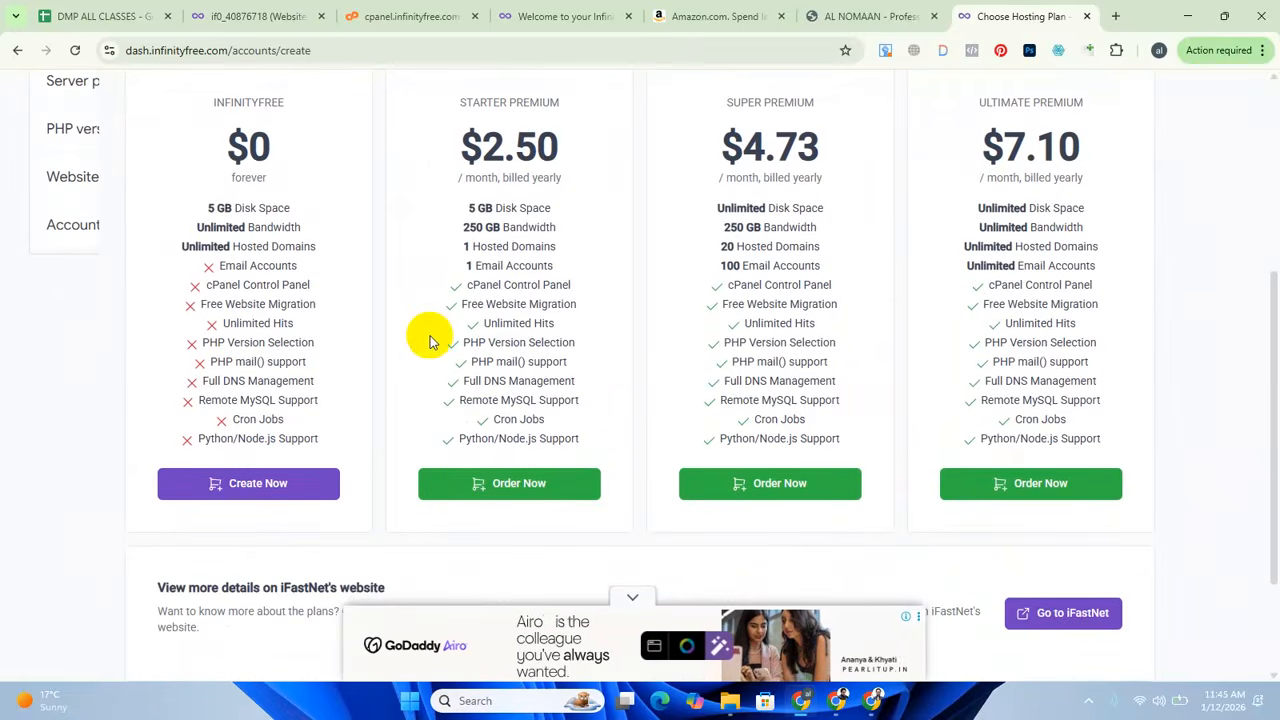
pyautogui.scroll(1, 715, 297)
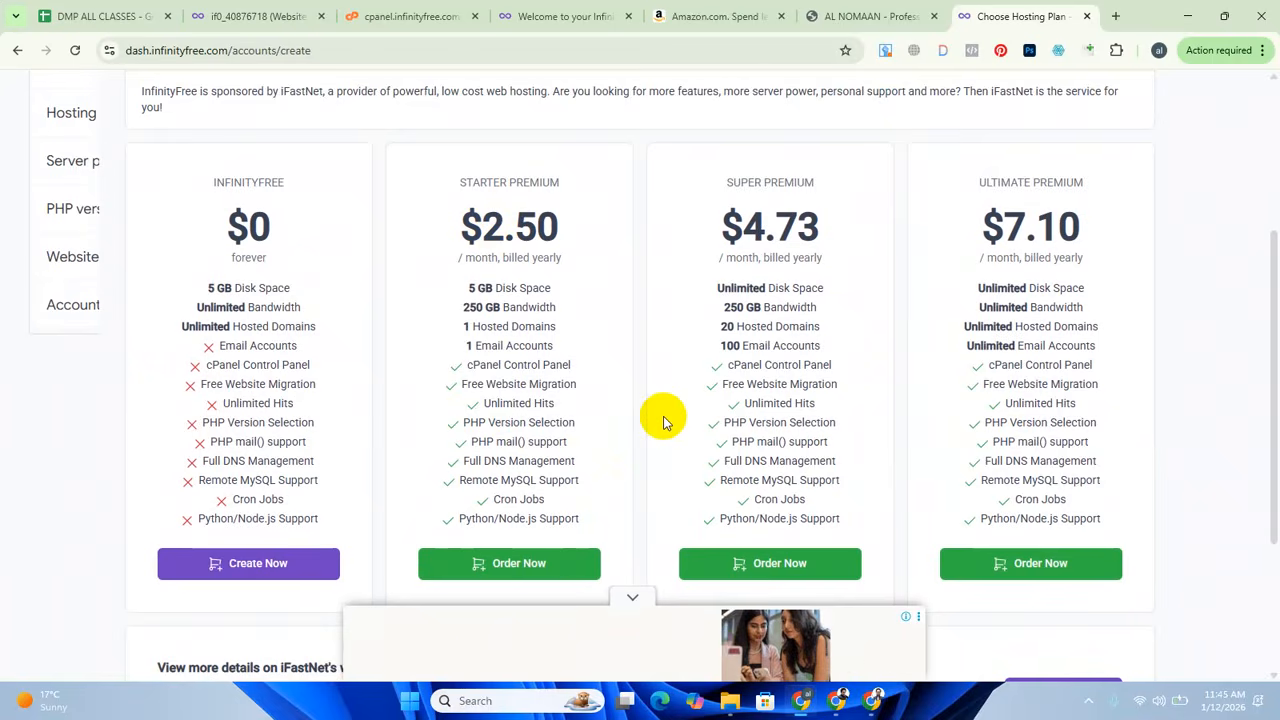
pyautogui.scroll(-2, 530, 350)
pyautogui.scroll(1, 357, 280)
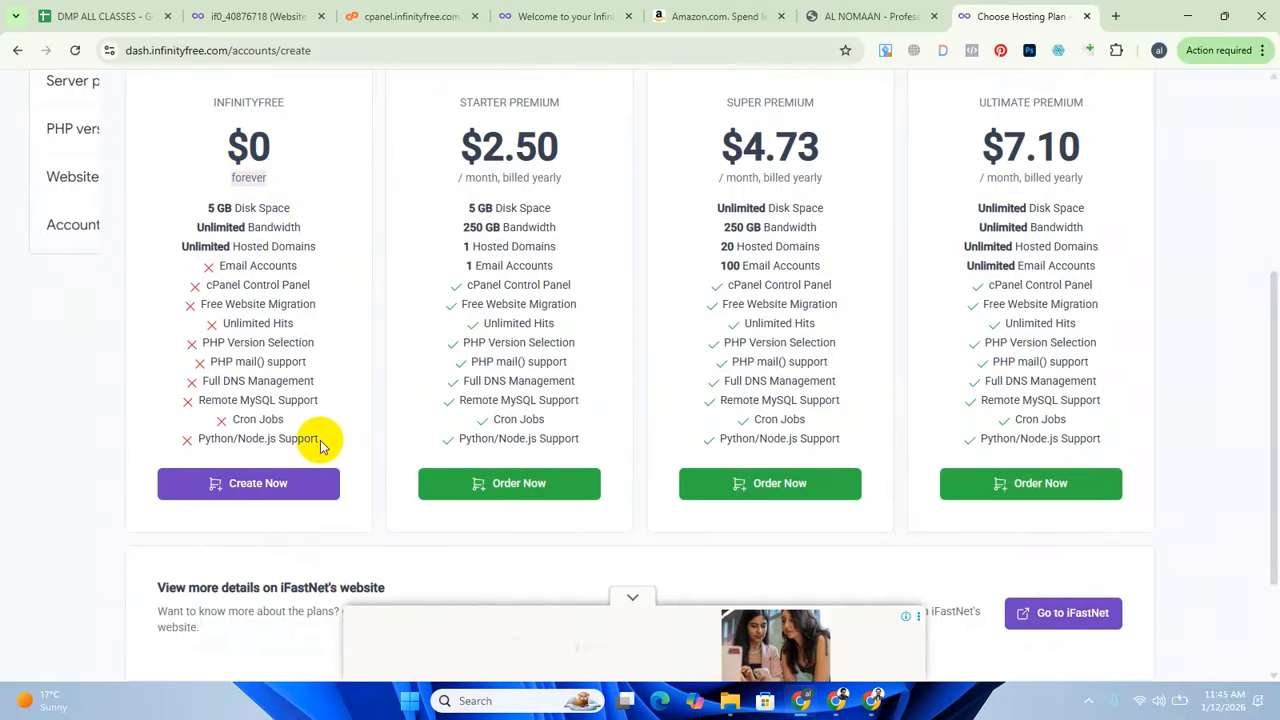
pyautogui.moveTo(319, 442); pyautogui.dragTo(186, 268)
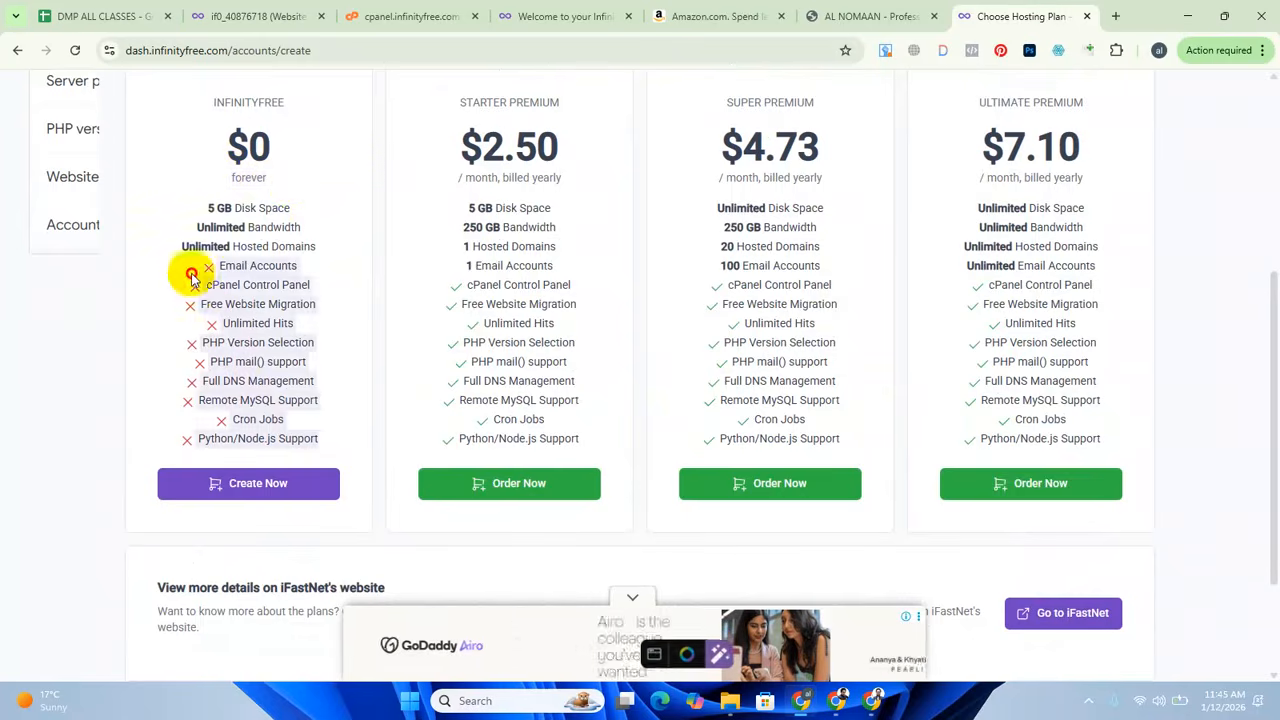
pyautogui.click(83, 347)
pyautogui.moveTo(201, 213); pyautogui.dragTo(335, 217)
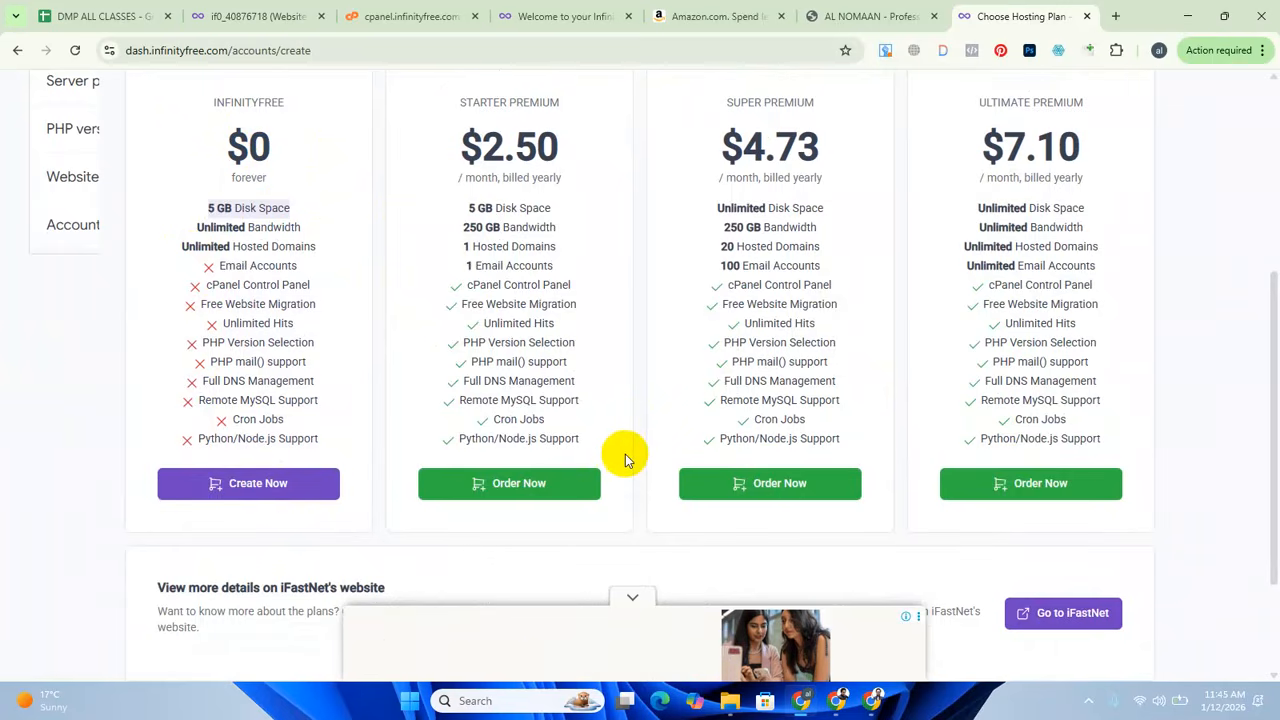
pyautogui.scroll(2, 625, 456)
pyautogui.scroll(-4, 624, 457)
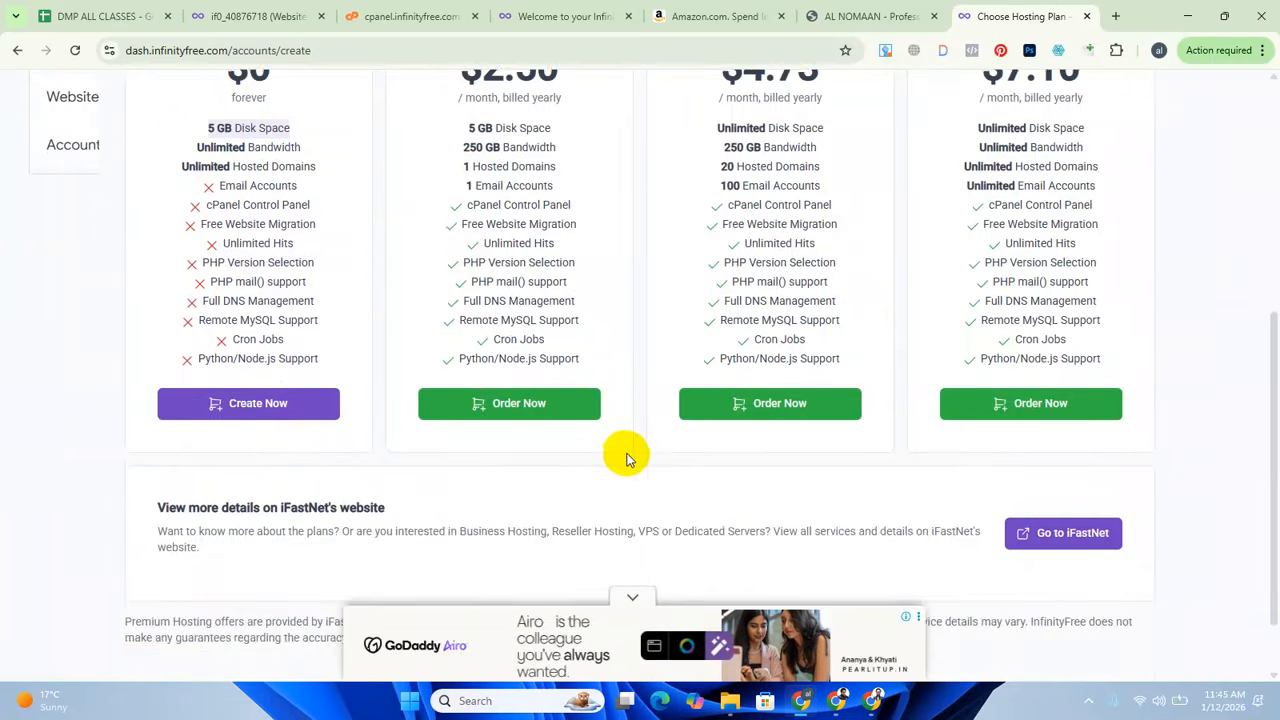
# Choose the free $0 InfinityFree plan and set the new account's domain extension to wuaze.com.
pyautogui.scroll(2, 603, 443)
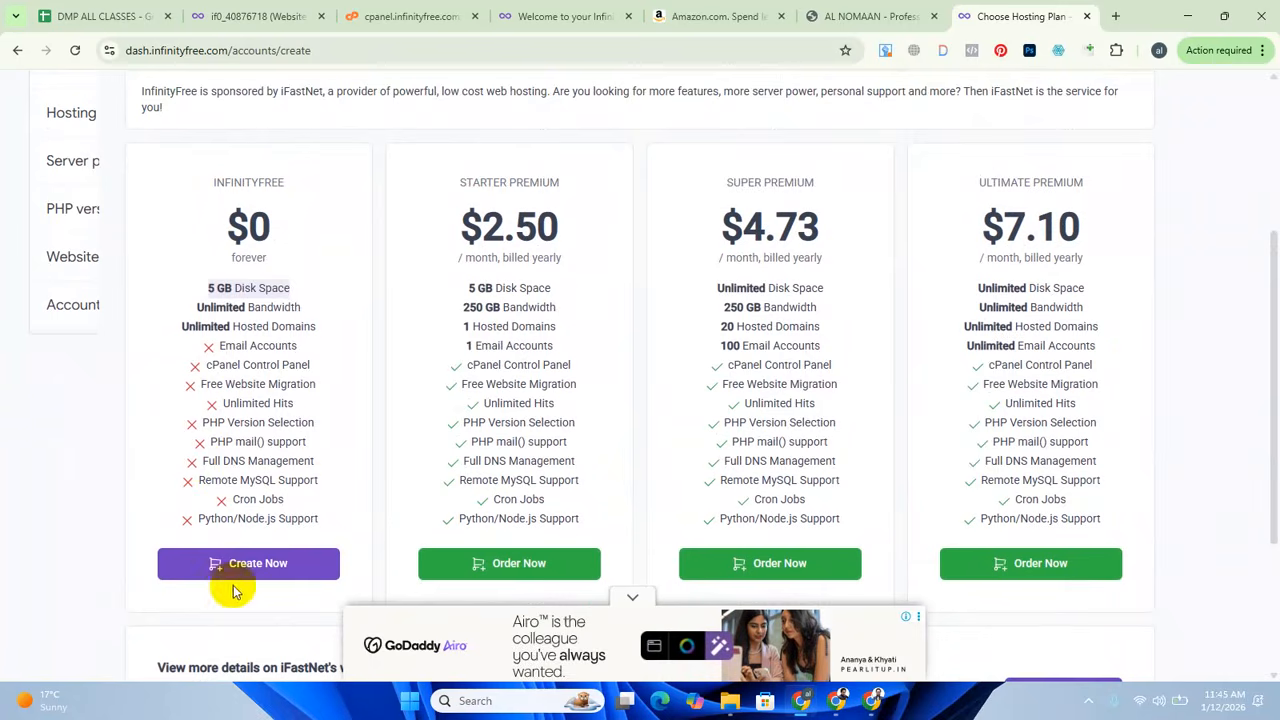
pyautogui.click(257, 566)
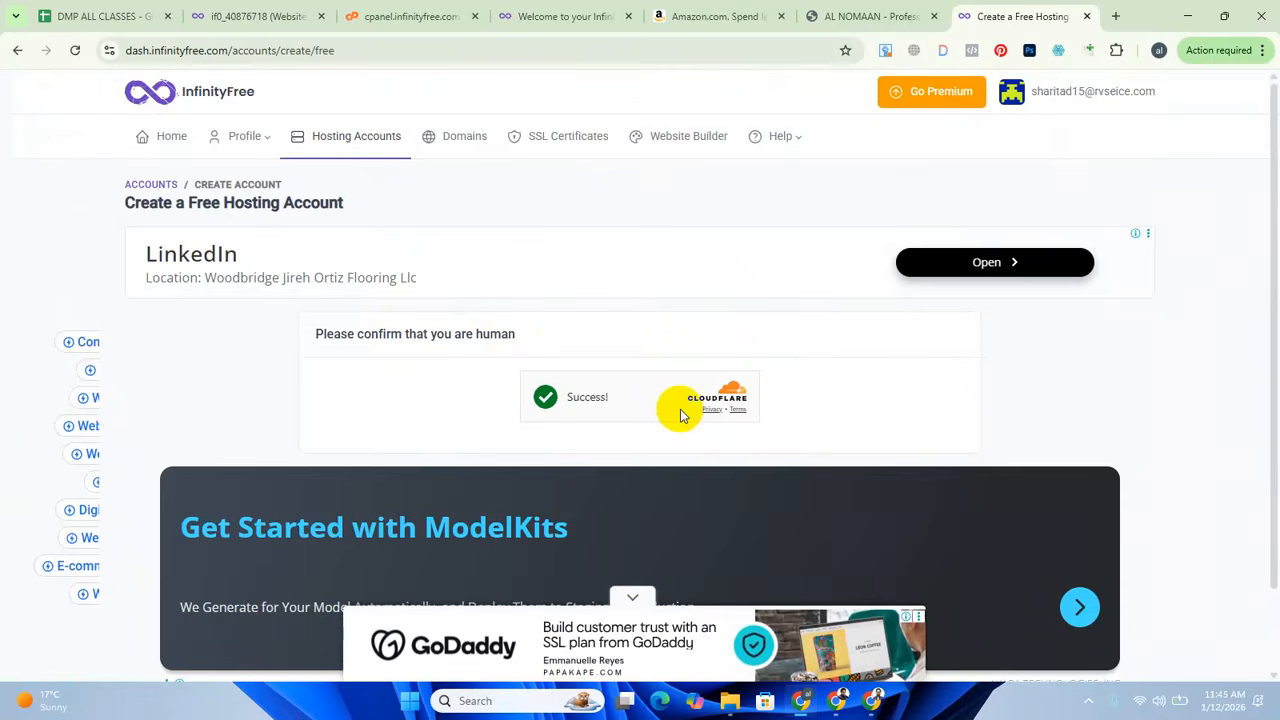
pyautogui.scroll(-3, 683, 415)
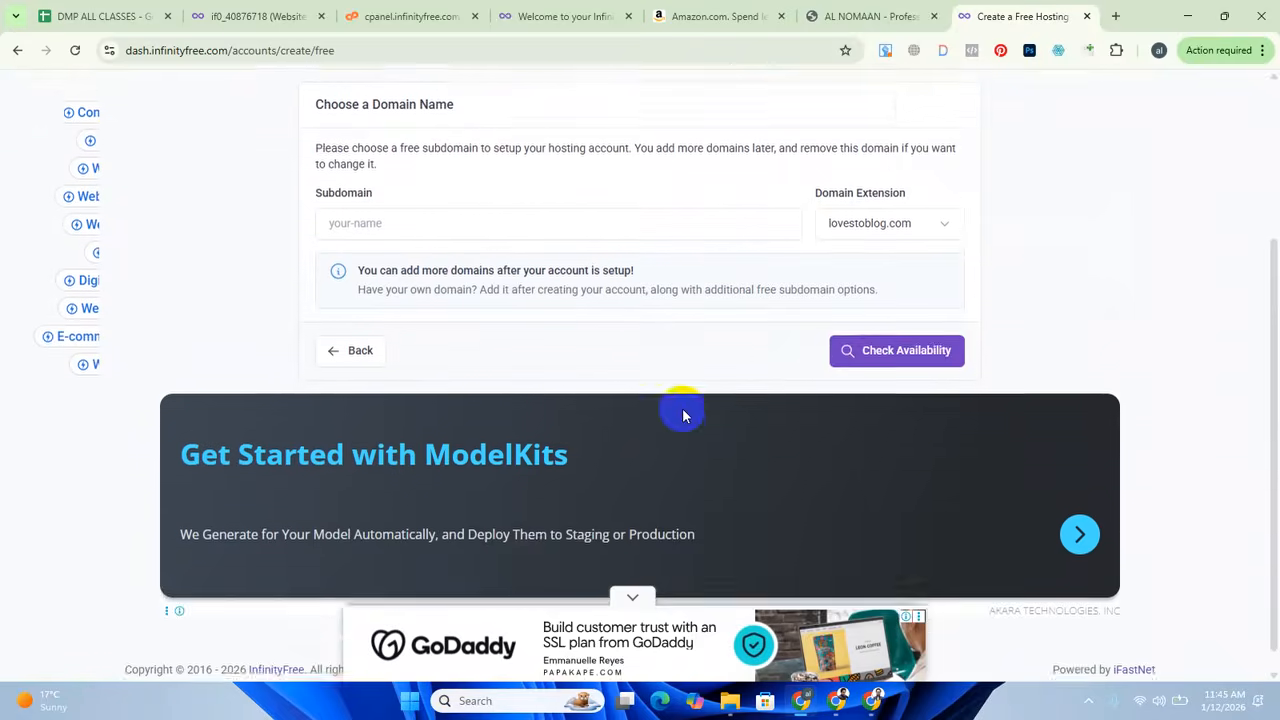
pyautogui.scroll(1, 683, 415)
pyautogui.click(950, 296)
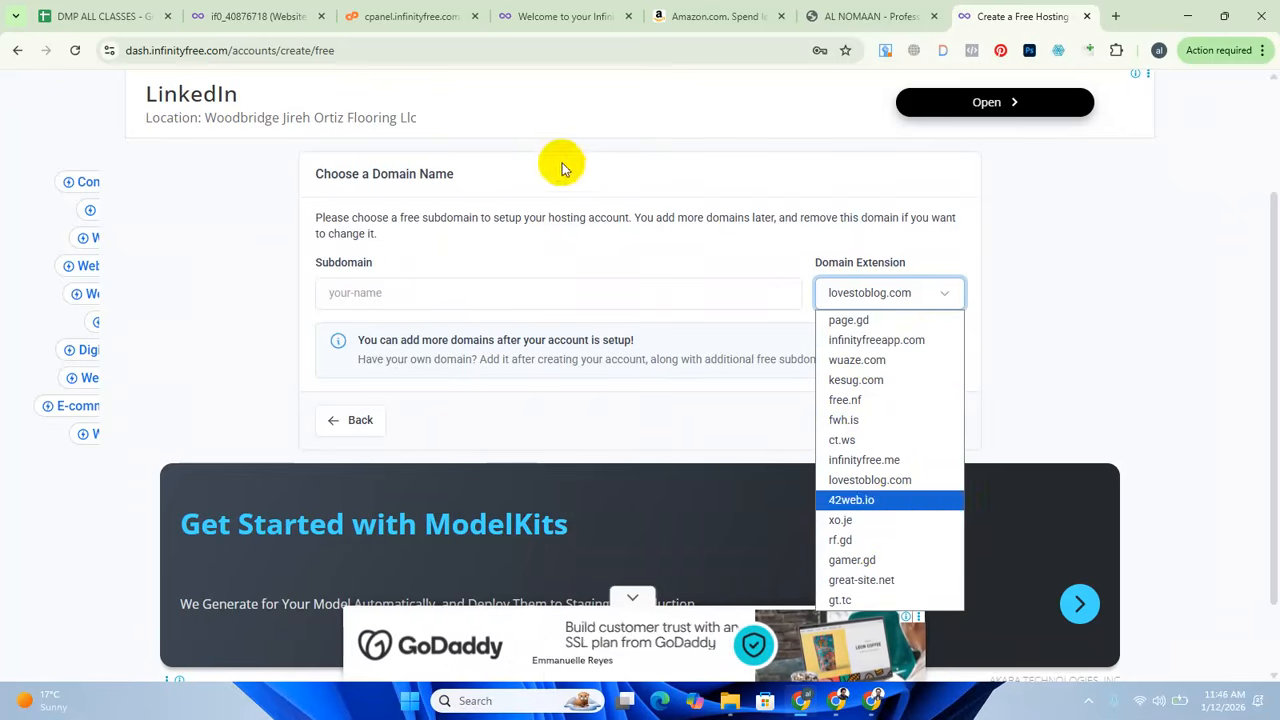
pyautogui.click(876, 366)
# Enter the site owner's full name as one word for the subdomain and check its availability.
pyautogui.click(447, 295)
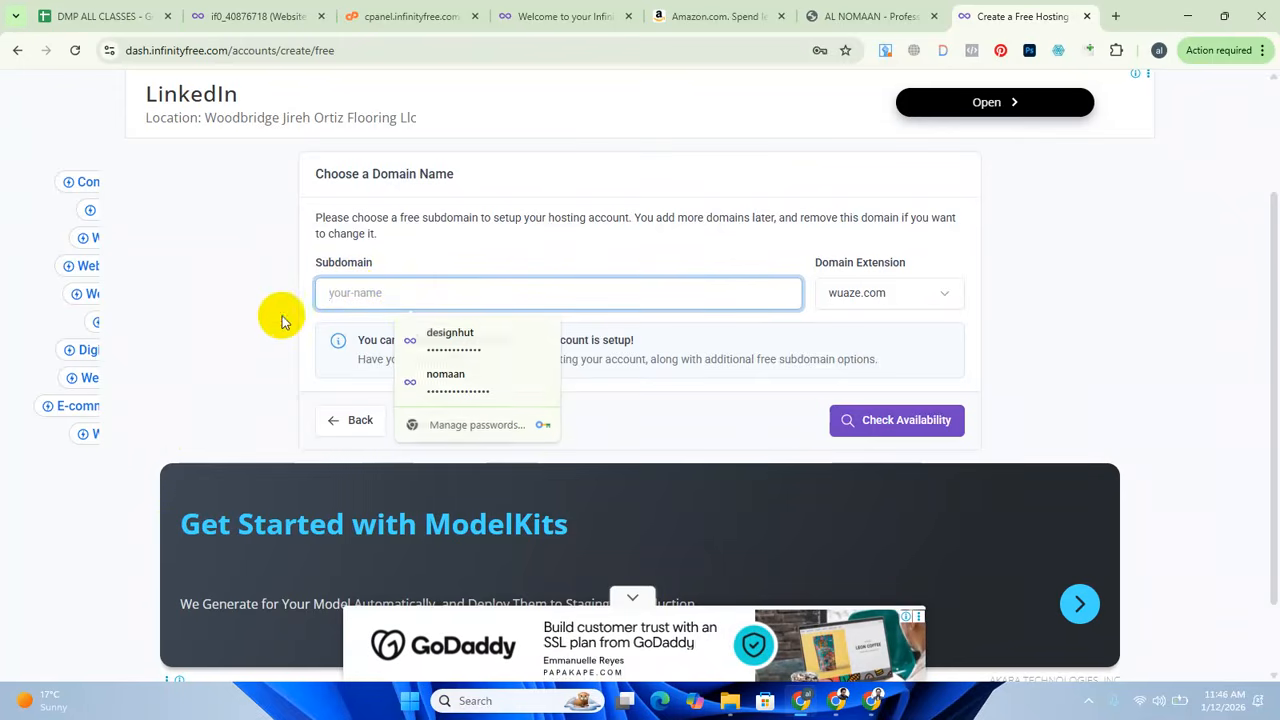
pyautogui.click(356, 295)
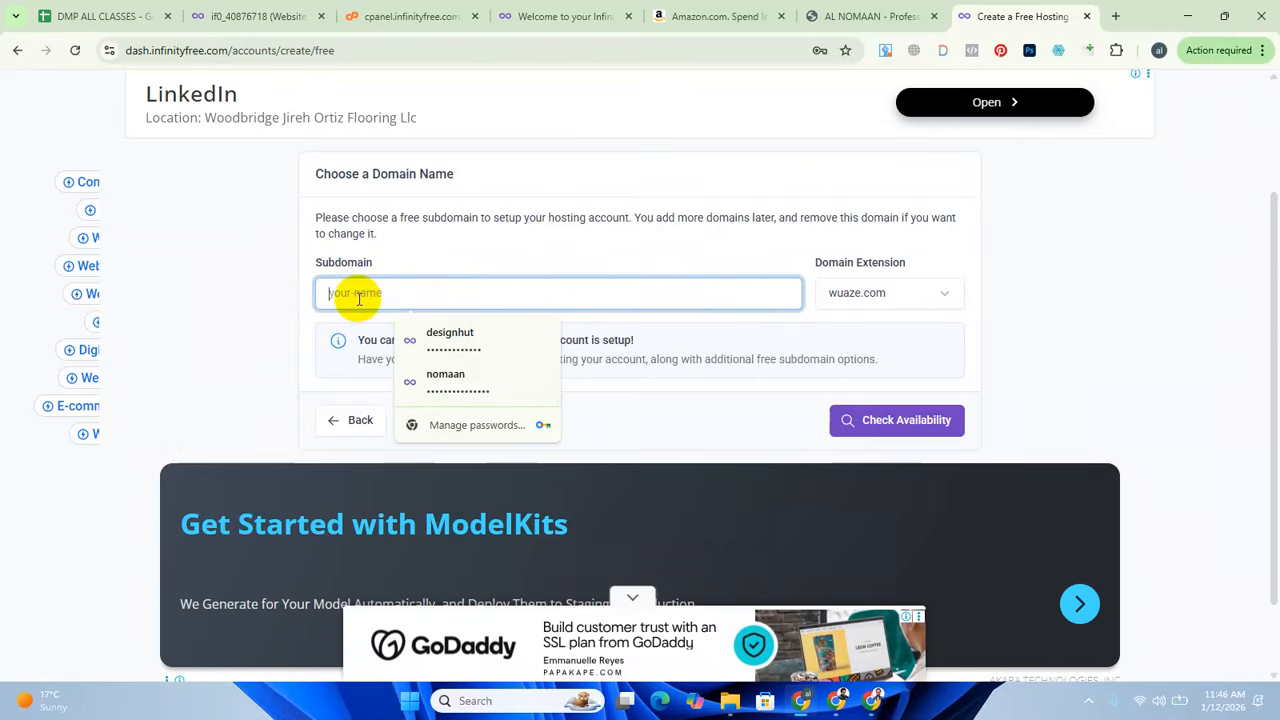
pyautogui.write('al')
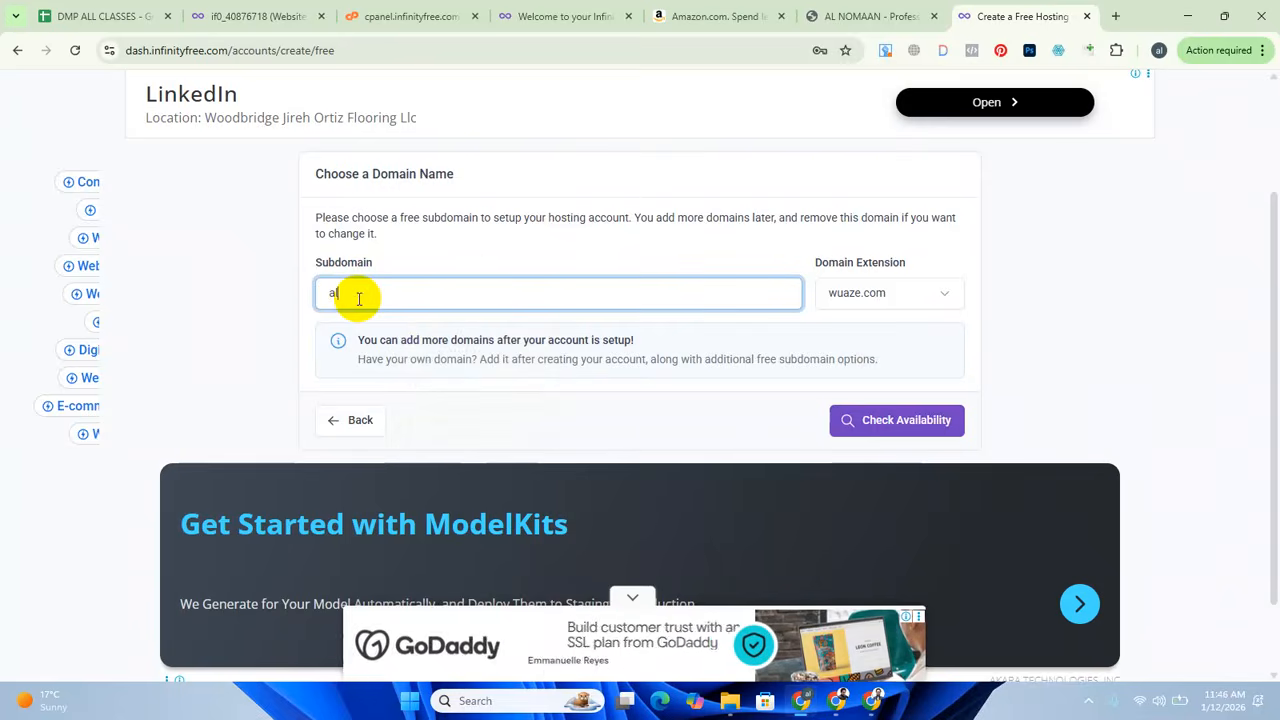
pyautogui.write('nomaan')
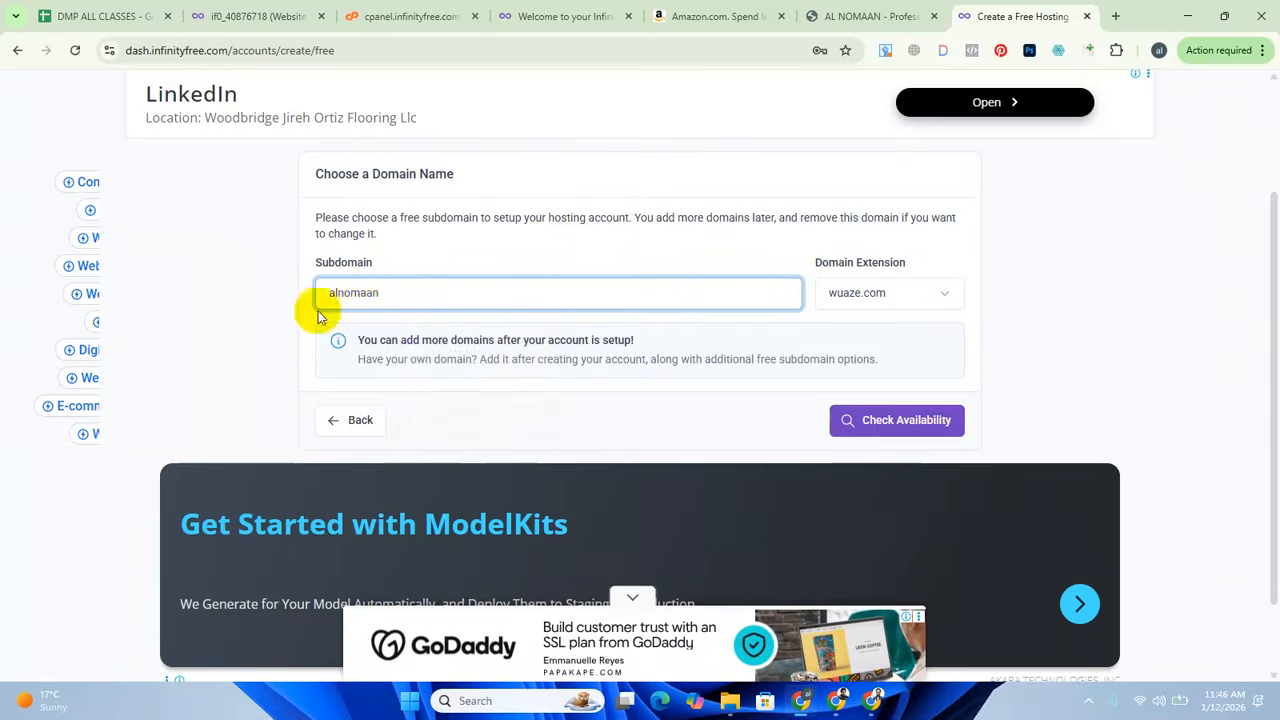
pyautogui.click(287, 307)
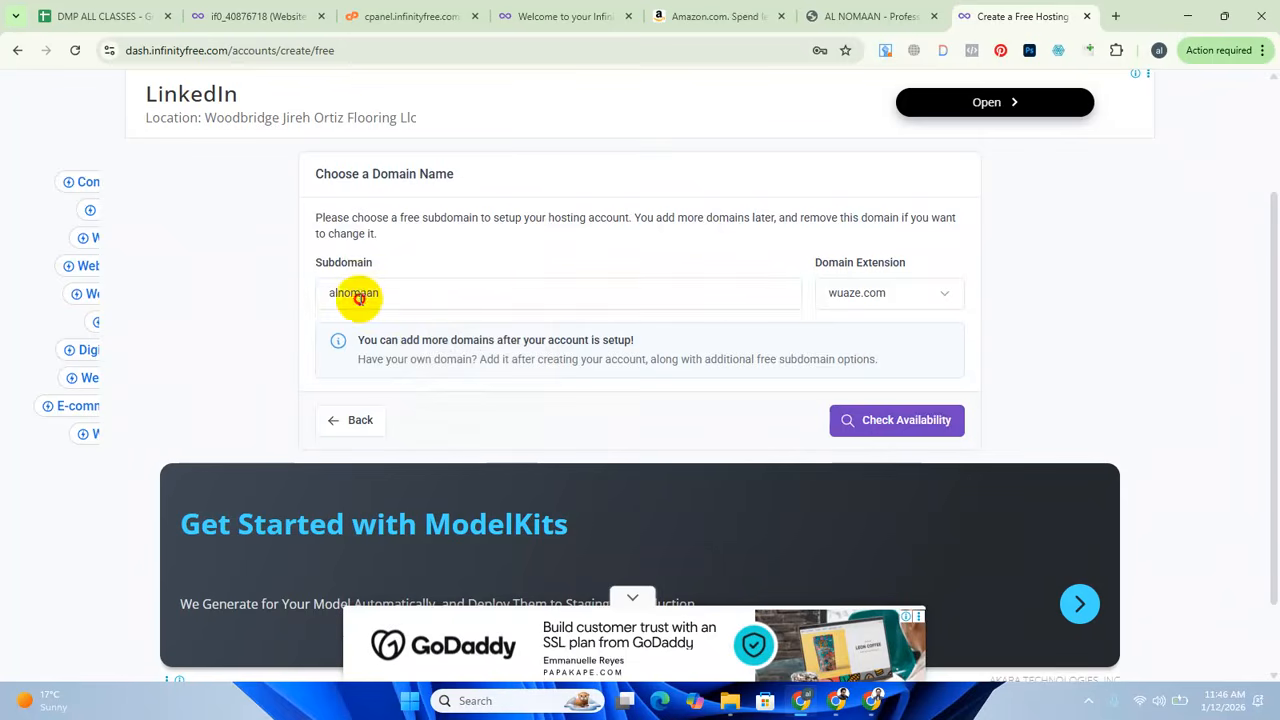
pyautogui.click(358, 297)
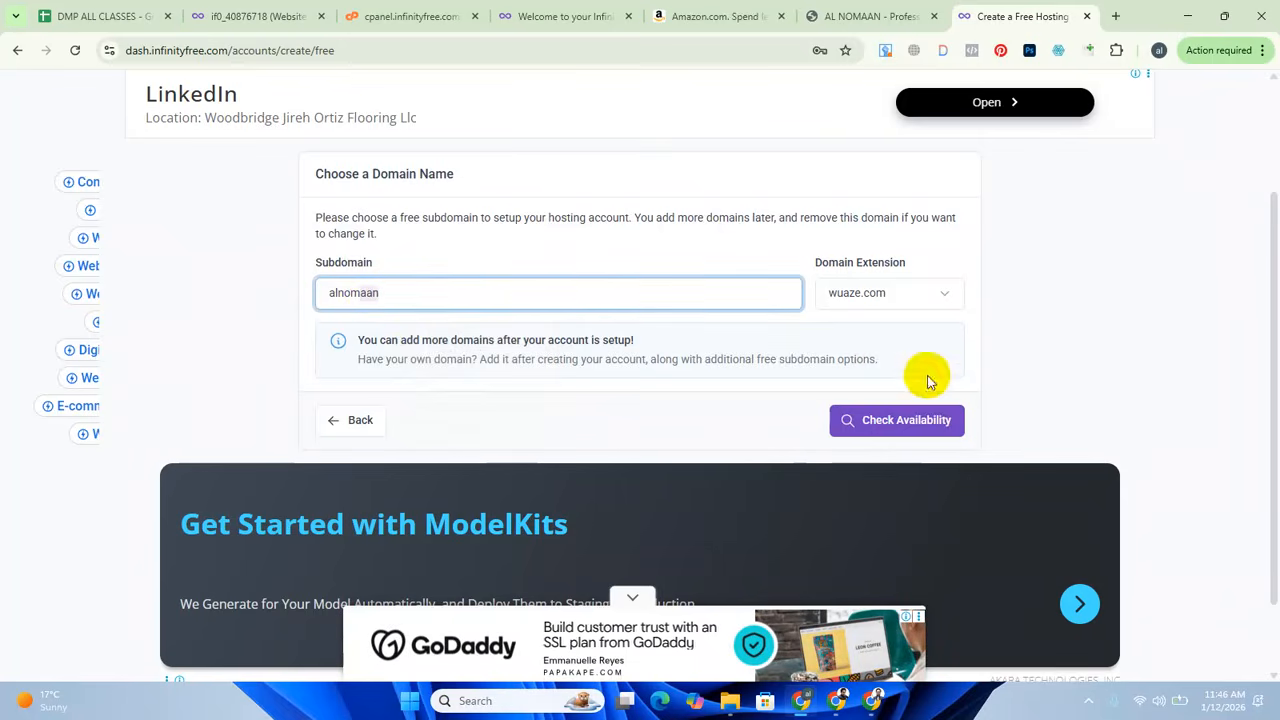
pyautogui.click(900, 422)
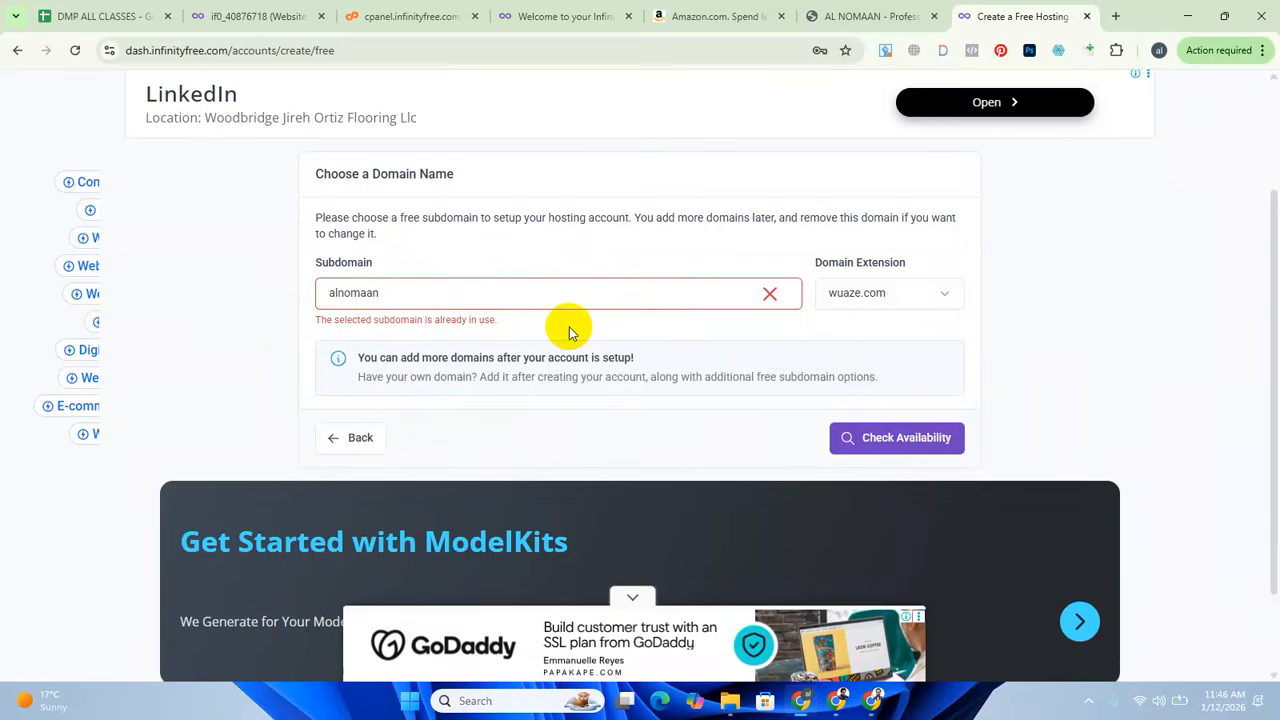
# Append "bd" to the subdomain name and check its availability with the wuaze.com extension.
pyautogui.click(381, 291)
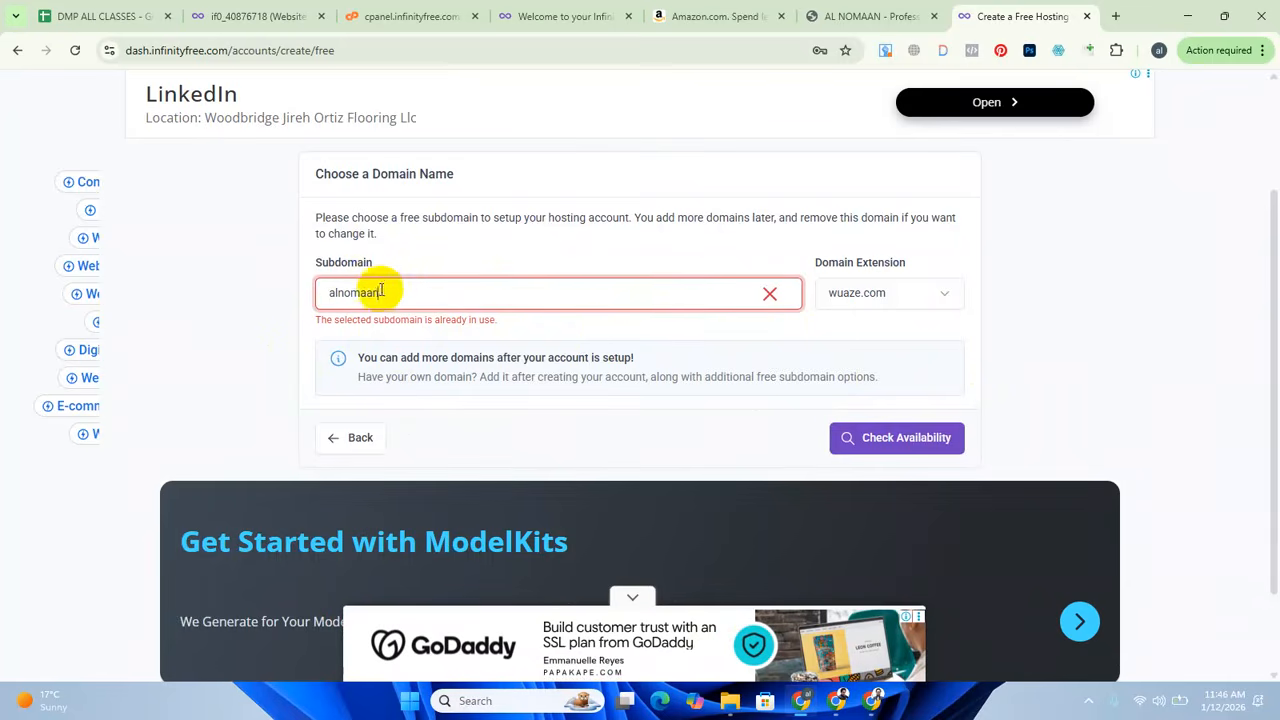
pyautogui.doubleClick(389, 296)
pyautogui.click(377, 293)
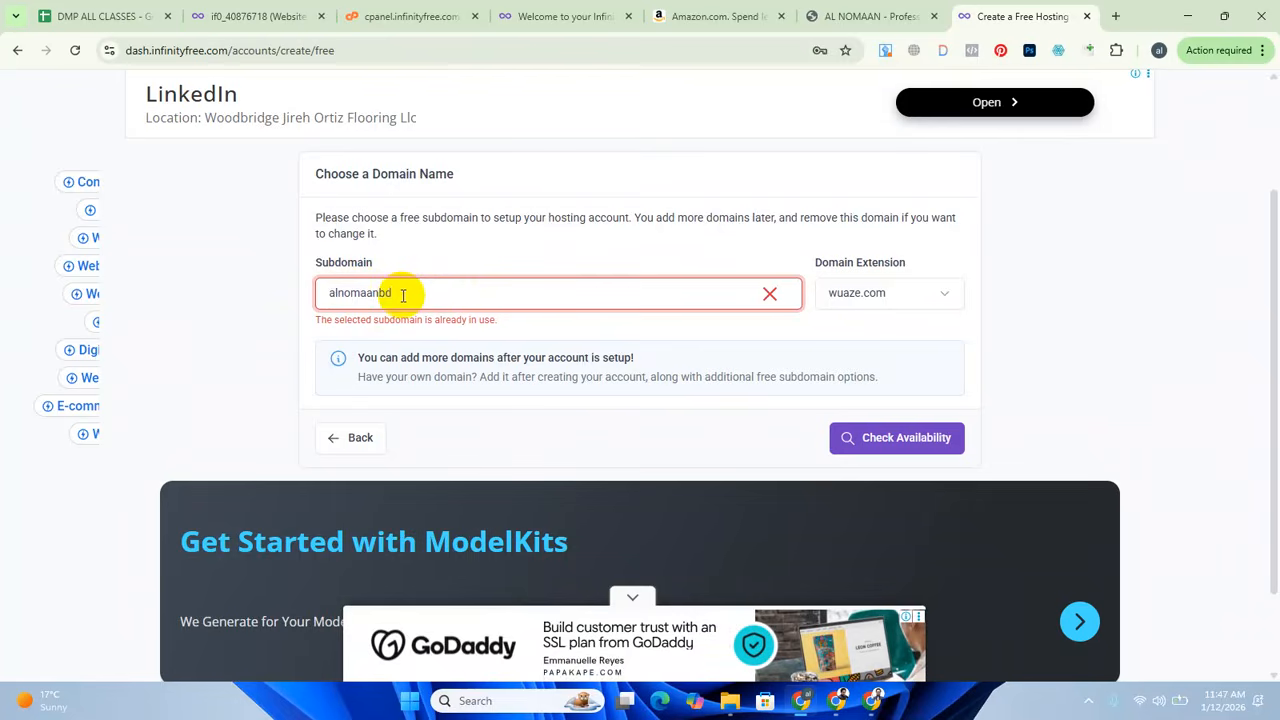
pyautogui.doubleClick(403, 294)
pyautogui.click(409, 291)
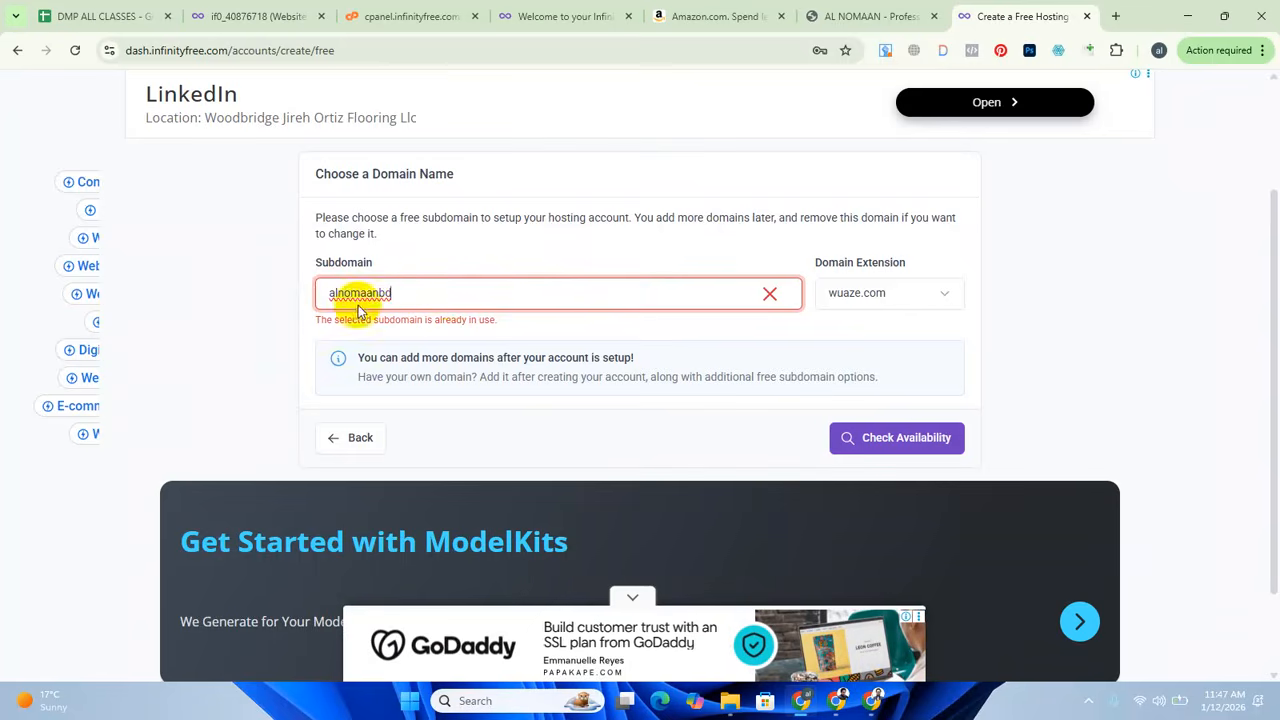
pyautogui.click(898, 445)
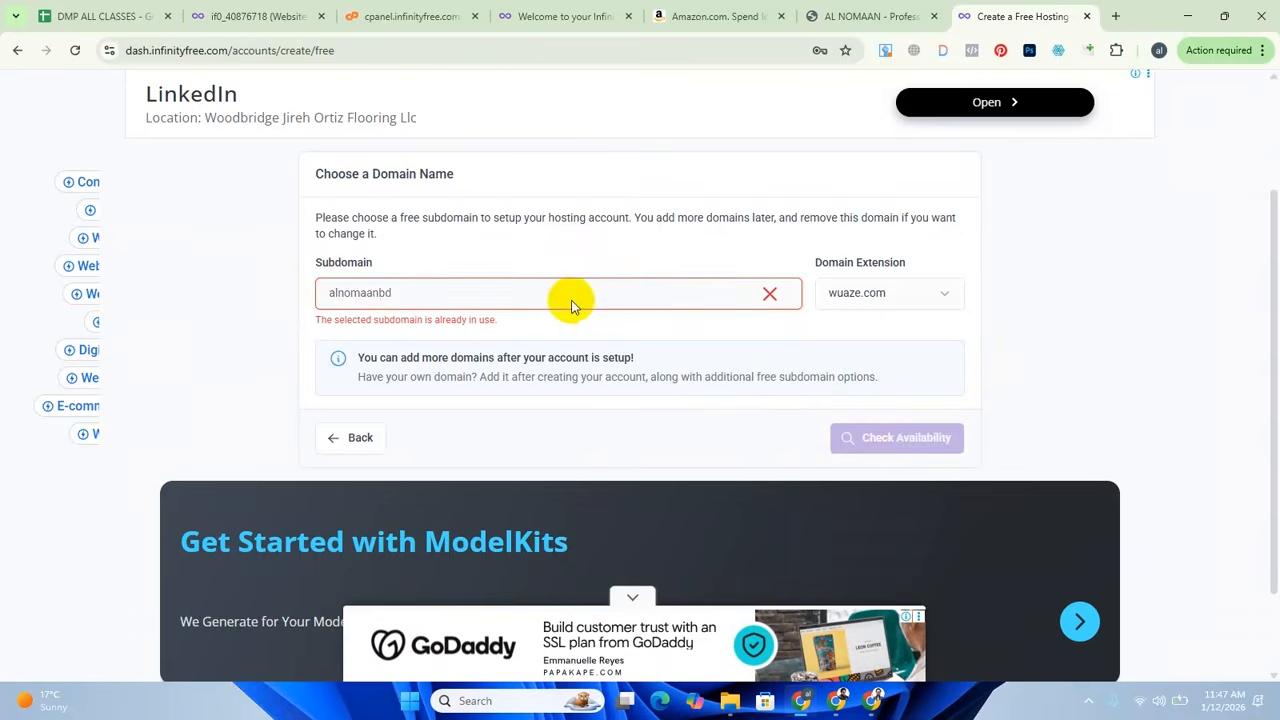
# Set the email consent to "I Approve" in the new hosting account's additional information.
pyautogui.scroll(-3, 476, 300)
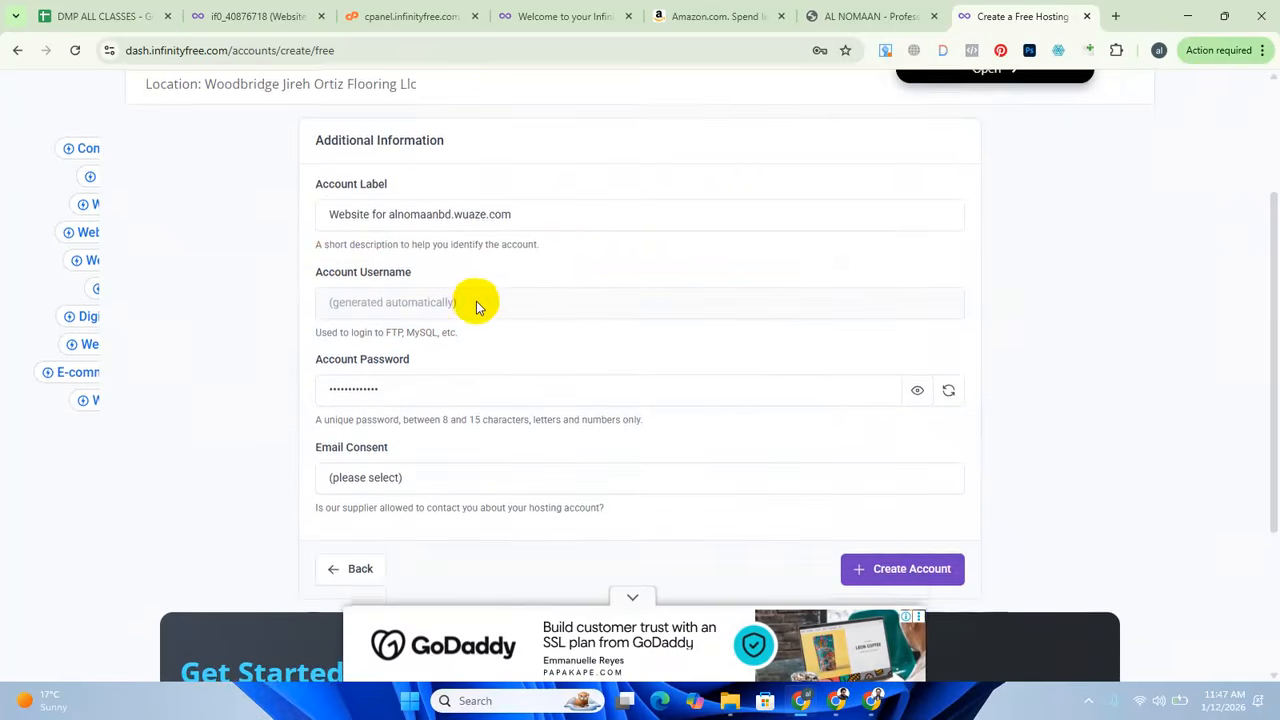
pyautogui.scroll(2, 482, 304)
pyautogui.click(402, 317)
pyautogui.click(364, 362)
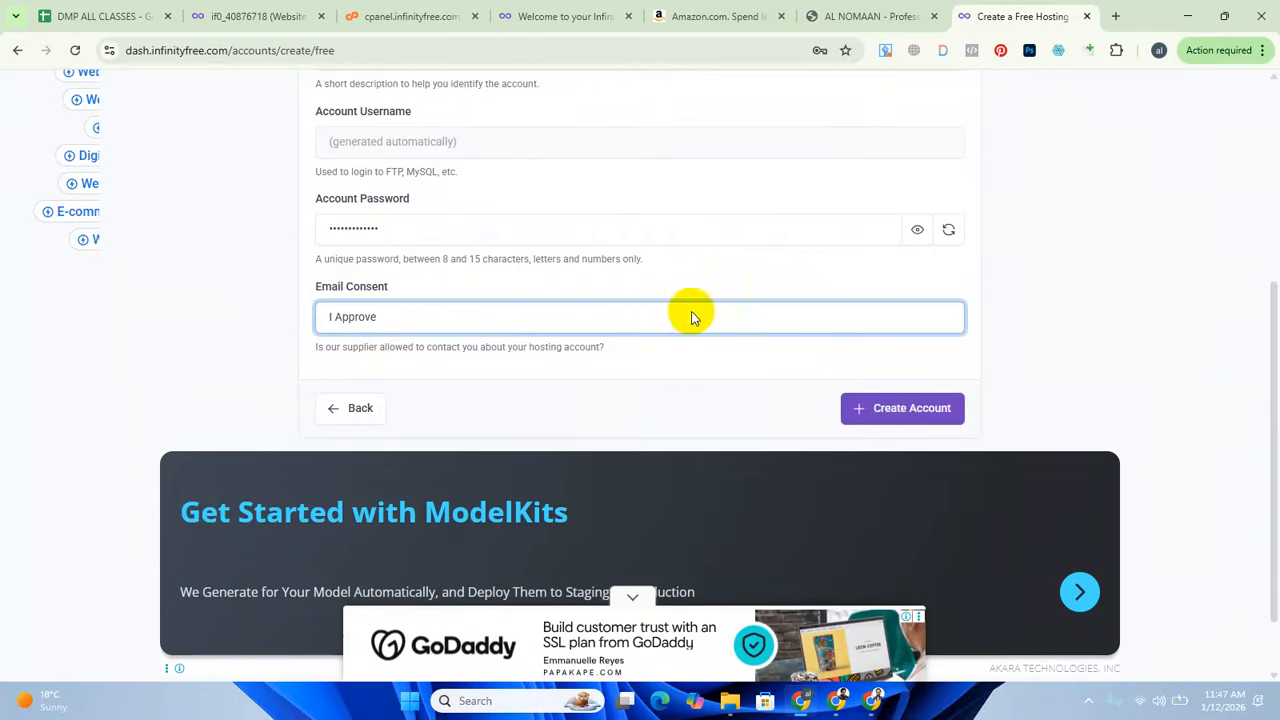
# Review the existing hosting account's overview, then switch to its control panel and dismiss the advertisement.
pyautogui.scroll(4, 693, 316)
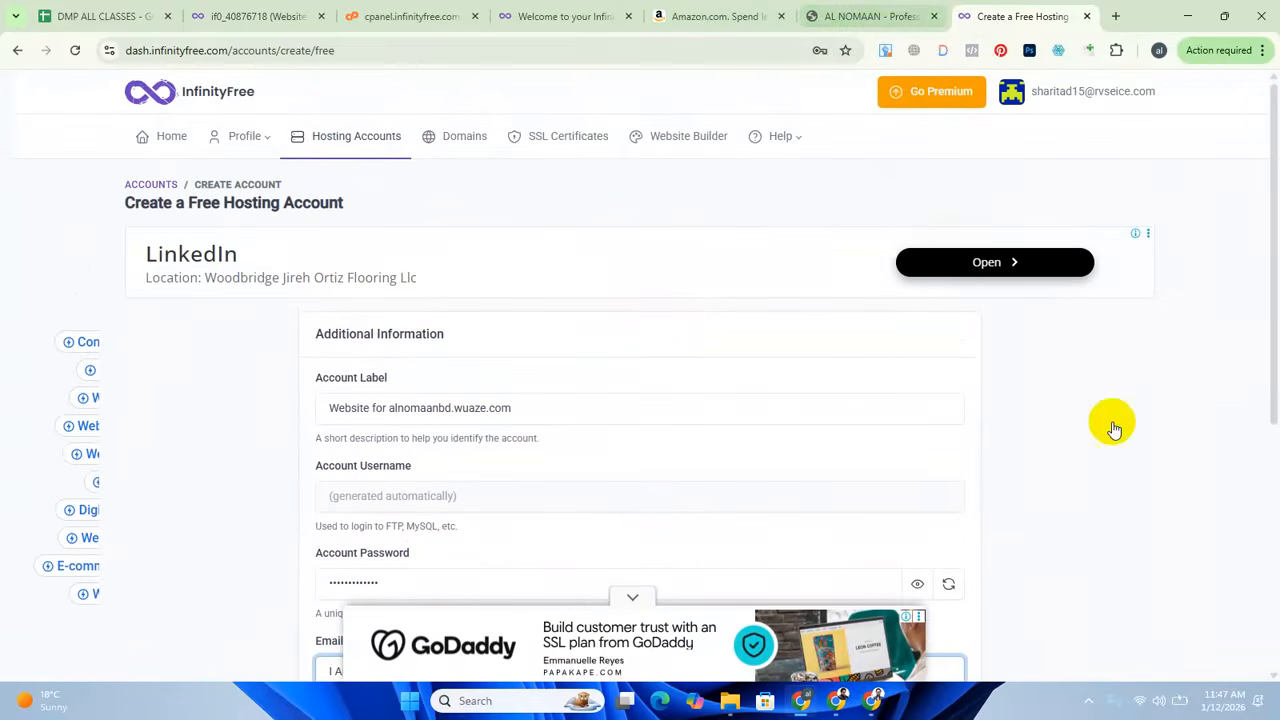
pyautogui.click(262, 16)
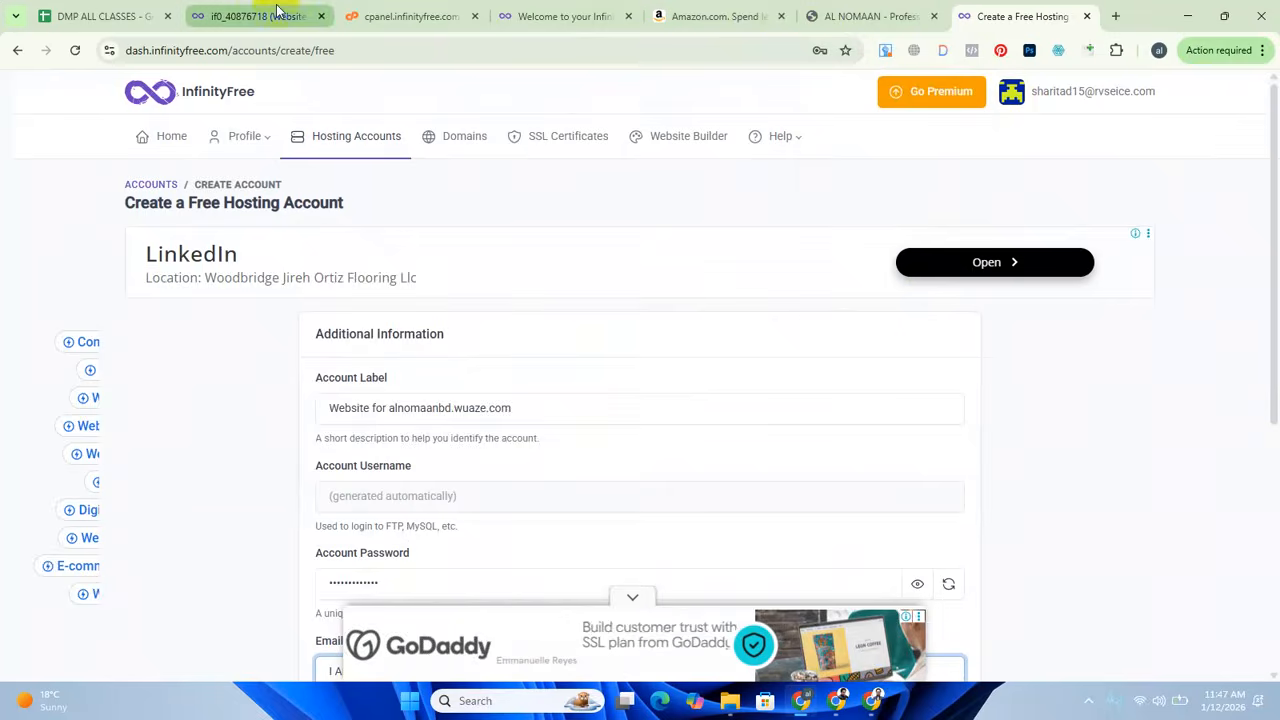
pyautogui.scroll(-1, 557, 525)
pyautogui.scroll(-1, 557, 525)
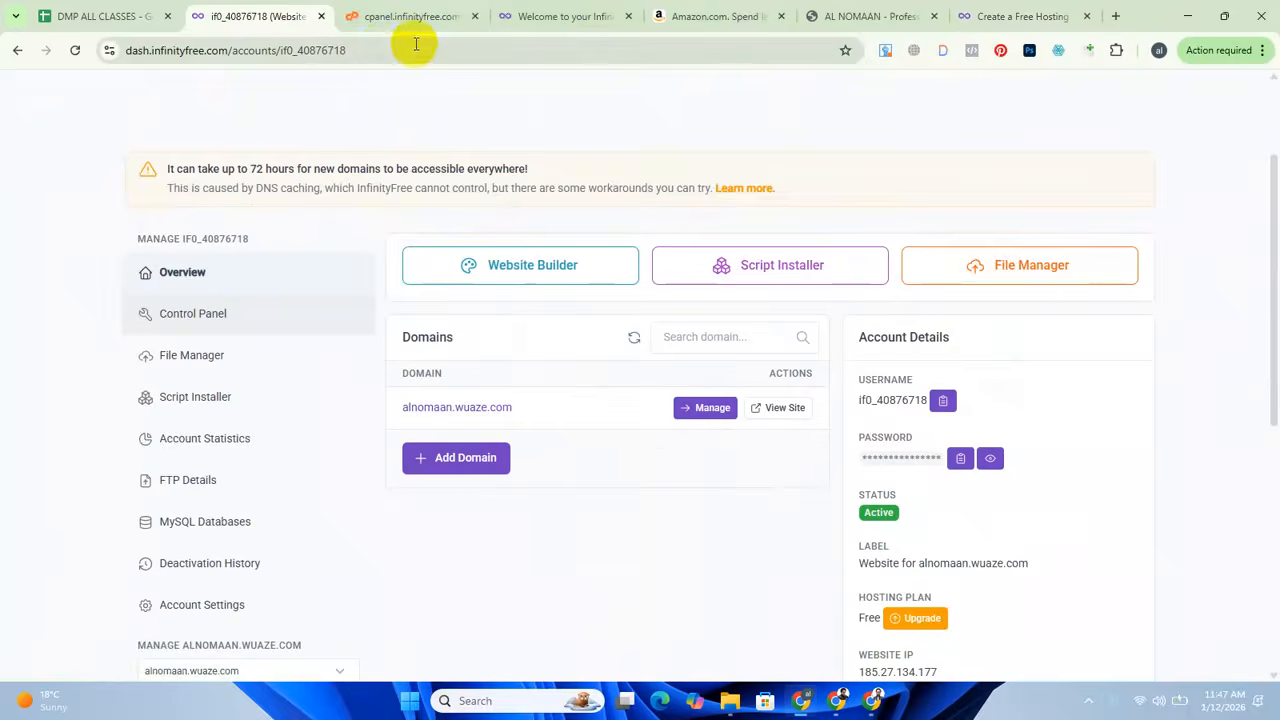
pyautogui.click(405, 16)
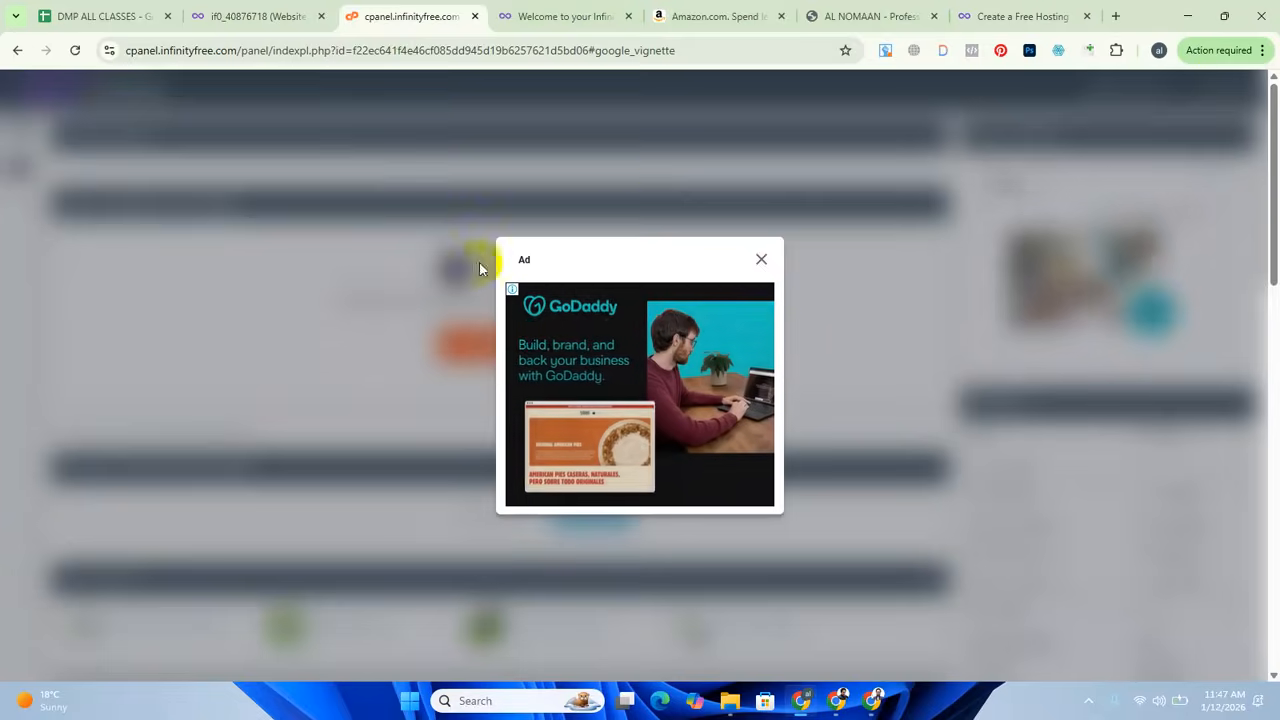
pyautogui.click(761, 259)
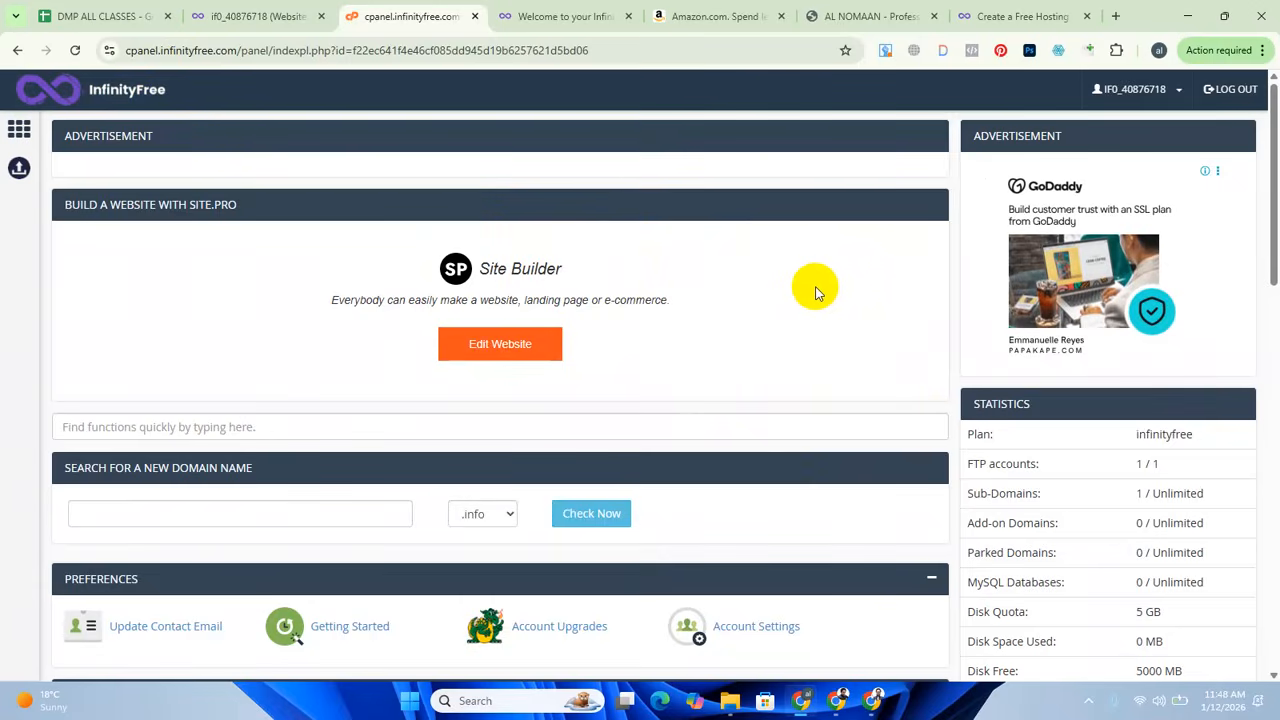
# Check the default landing page of the existing wuaze.com subdomain against the new account's creation form.
pyautogui.click(566, 16)
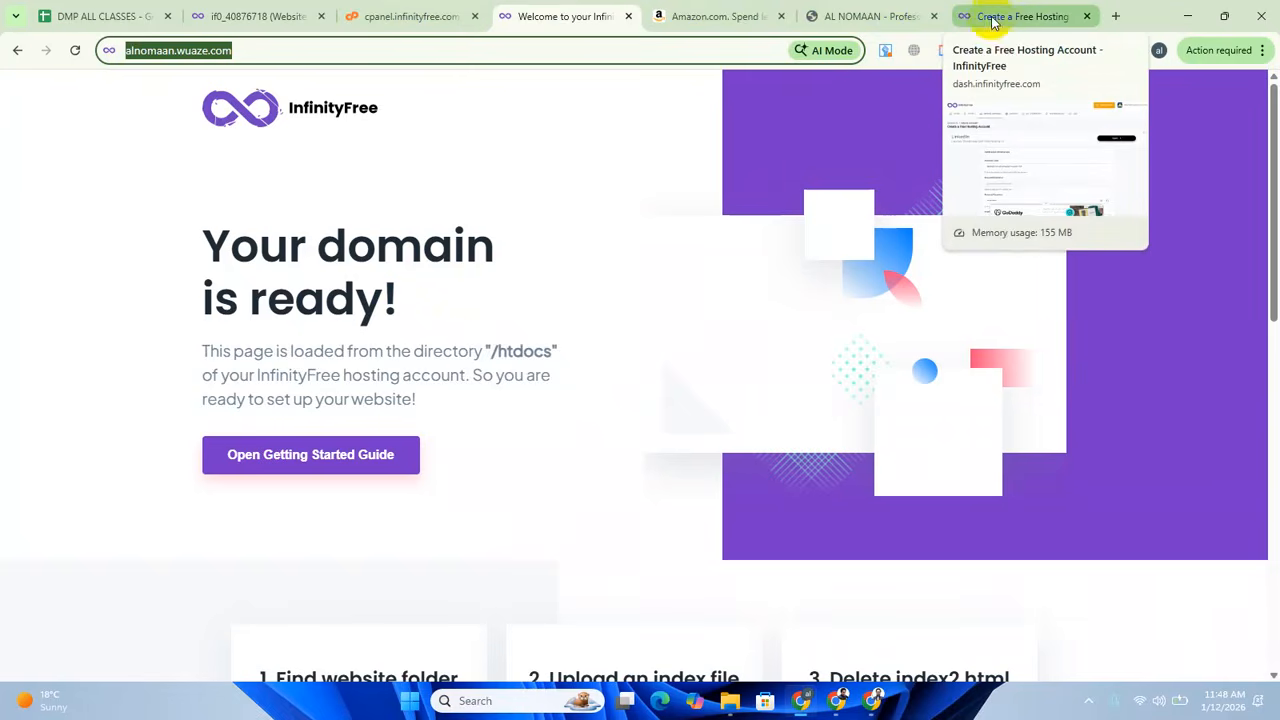
pyautogui.scroll(-4, 503, 400)
pyautogui.scroll(4, 510, 400)
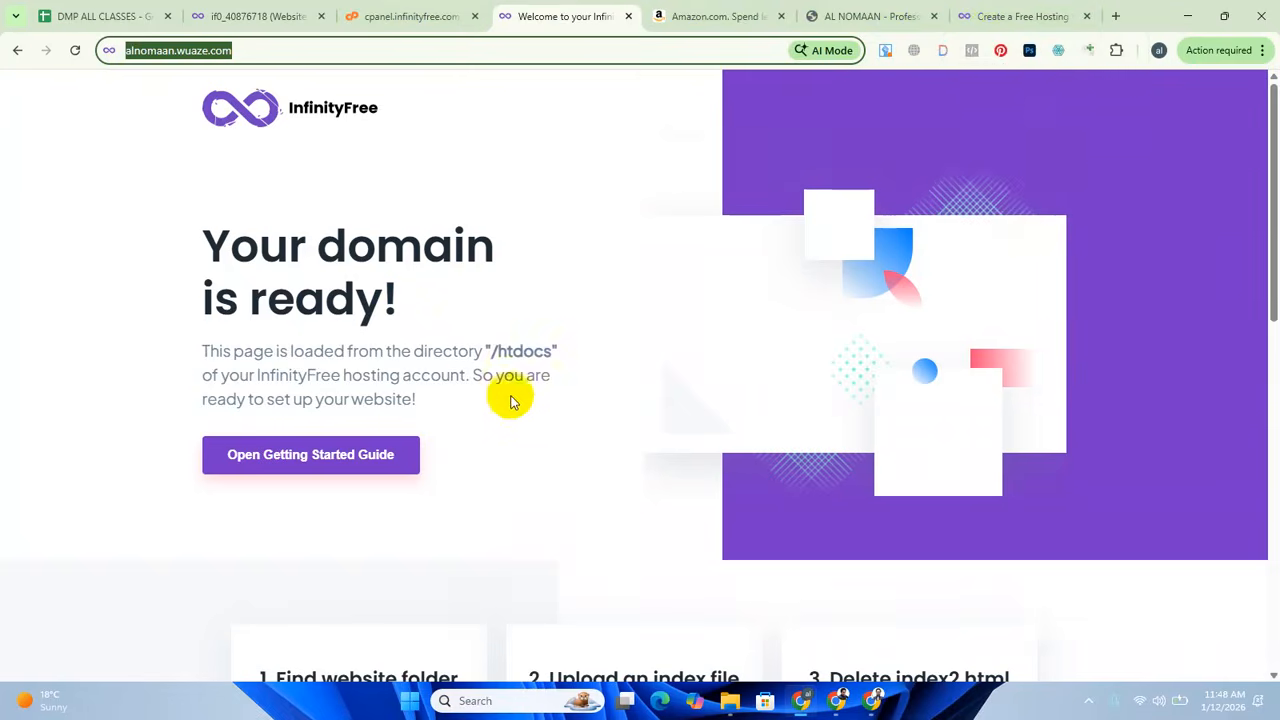
pyautogui.click(985, 14)
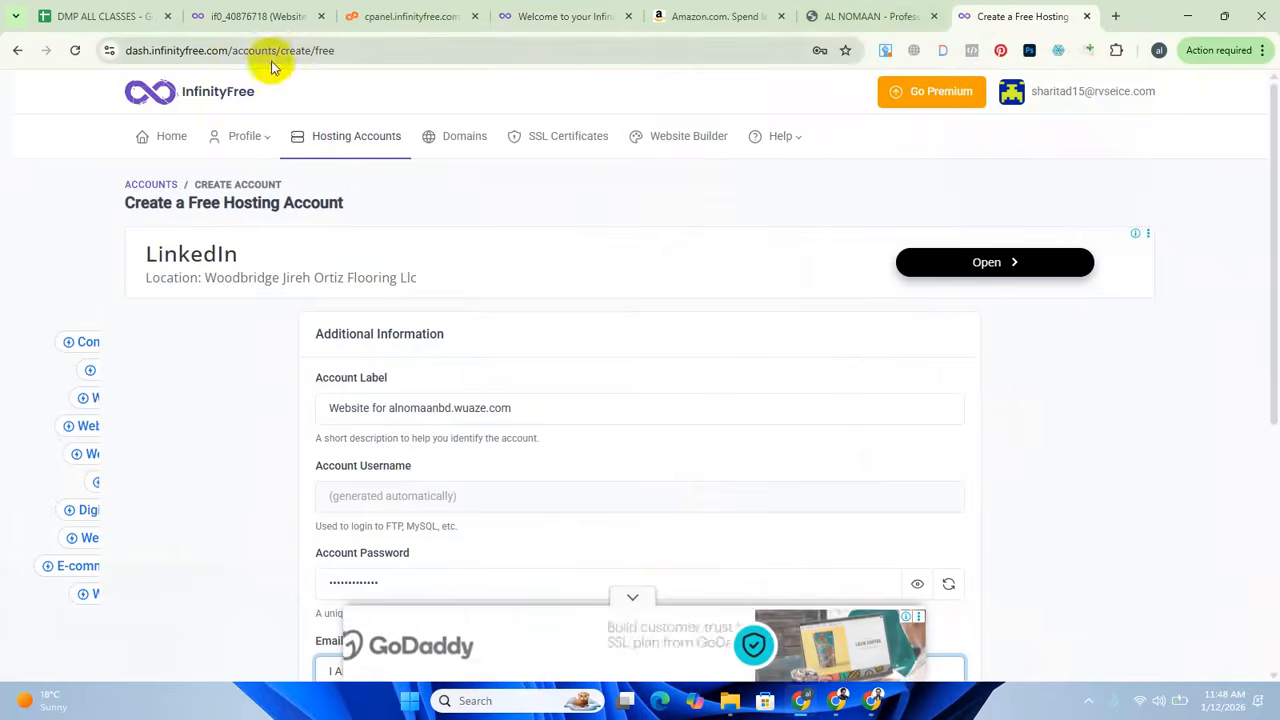
pyautogui.click(570, 16)
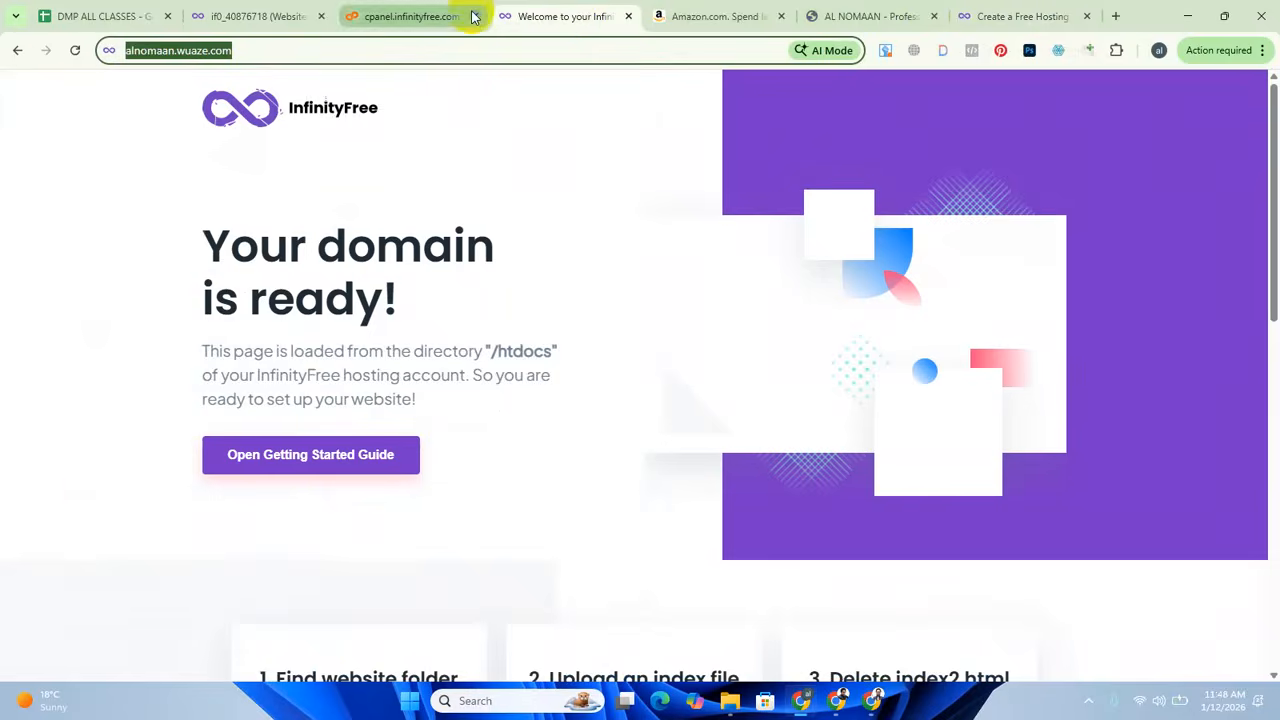
# Examine the plan, FTP accounts and sub-domain allowance in the hosting control panel's statistics.
pyautogui.click(425, 12)
pyautogui.scroll(-3, 423, 437)
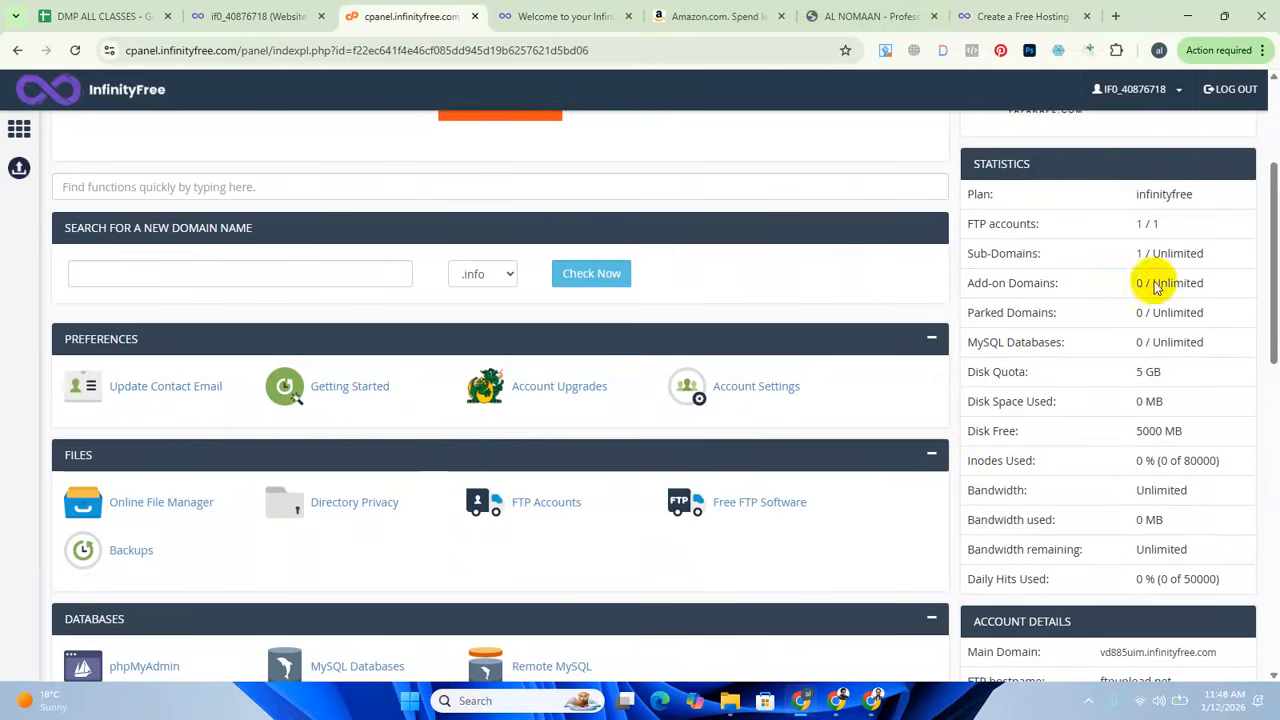
pyautogui.moveTo(1137, 194); pyautogui.dragTo(1234, 194)
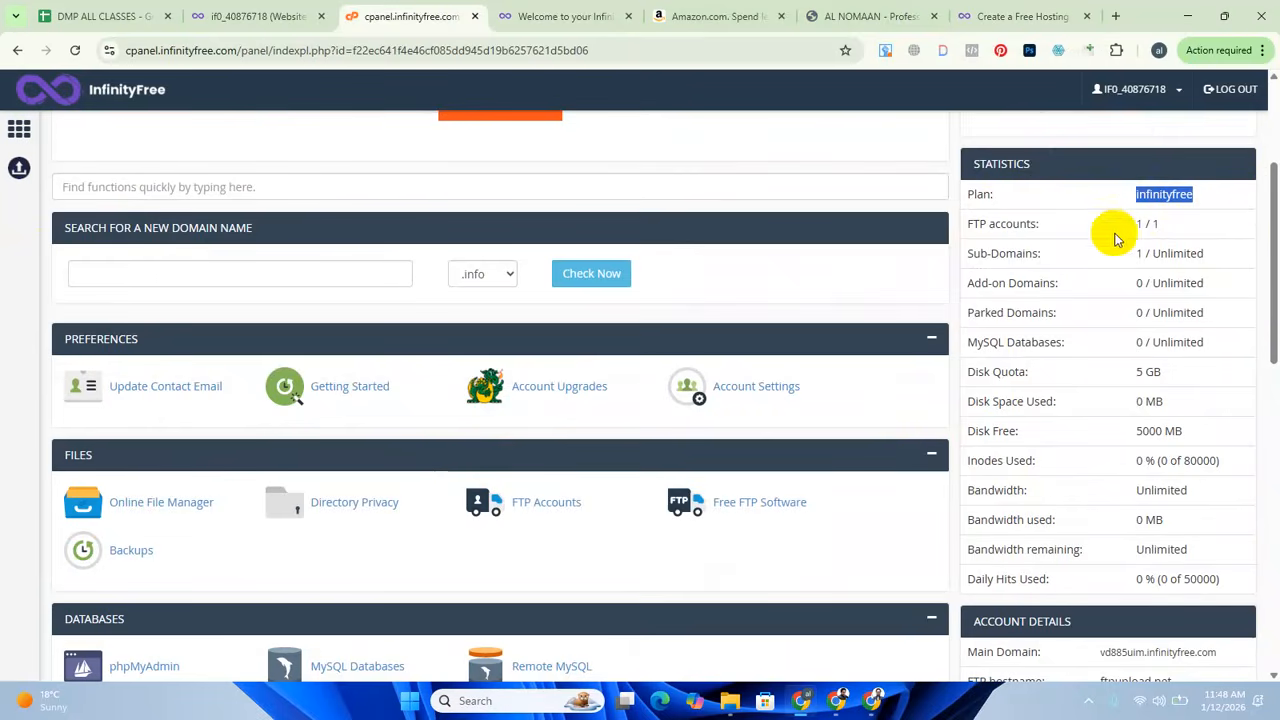
pyautogui.moveTo(1122, 226); pyautogui.dragTo(1206, 228)
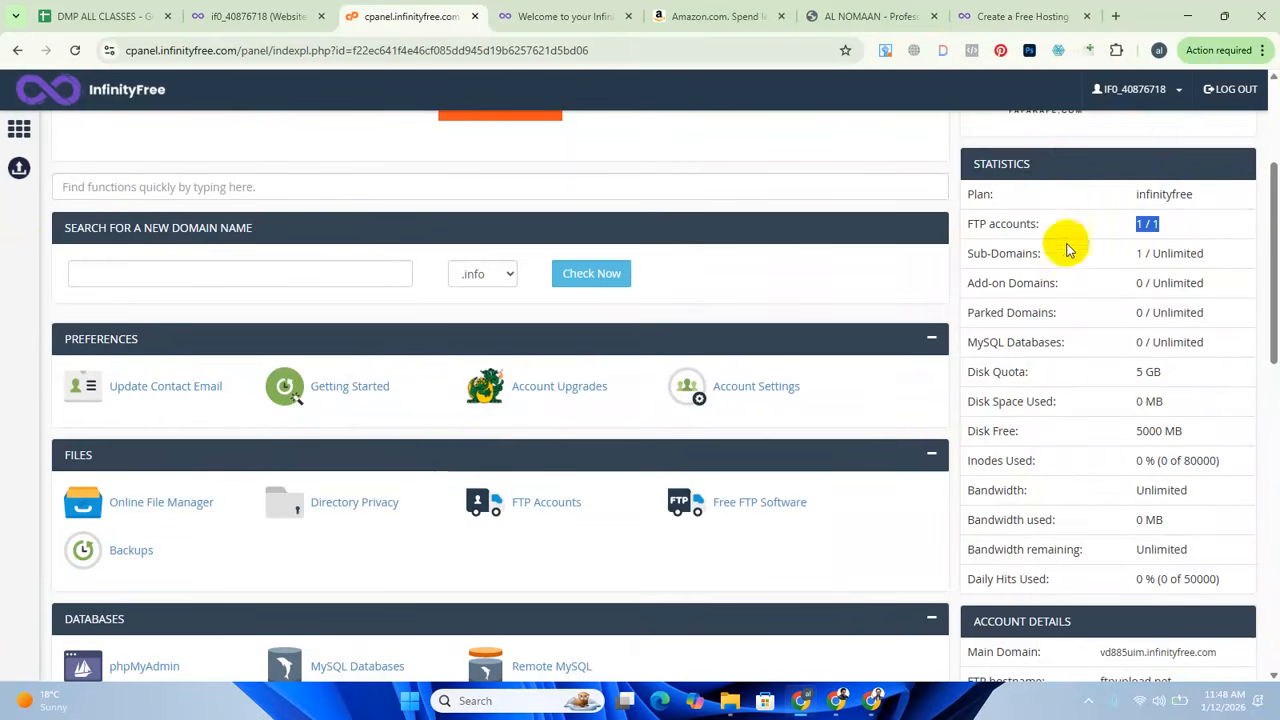
pyautogui.moveTo(1208, 253); pyautogui.dragTo(1134, 256)
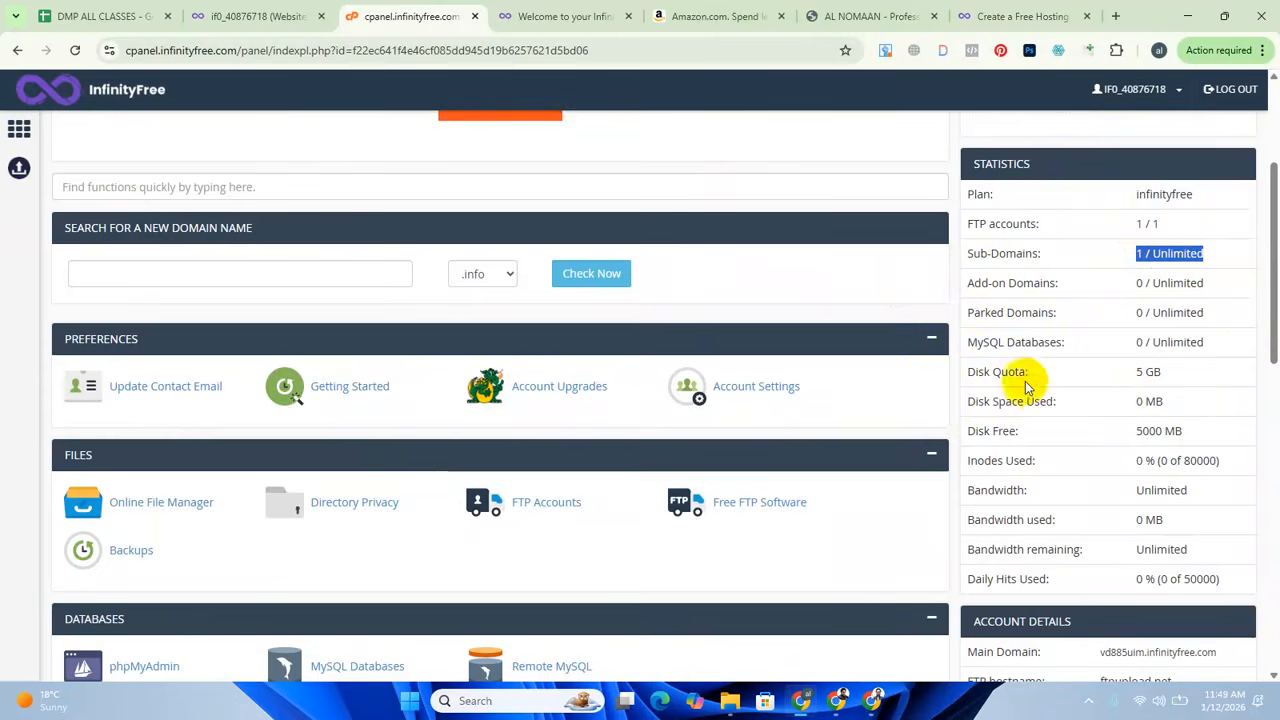
# Examine the disk quota, used and free disk space, and bandwidth allowance in the hosting statistics.
pyautogui.moveTo(1172, 378); pyautogui.dragTo(1132, 372)
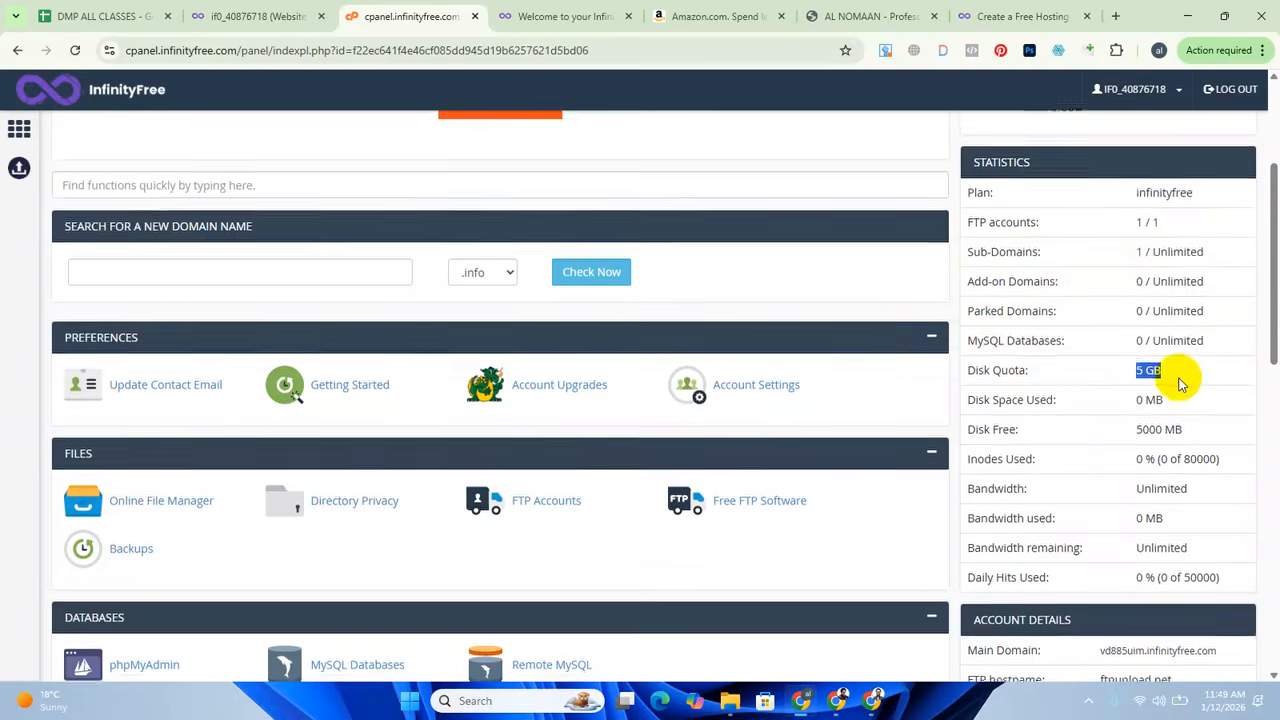
pyautogui.scroll(-1, 1180, 375)
pyautogui.moveTo(1166, 325); pyautogui.dragTo(1138, 328)
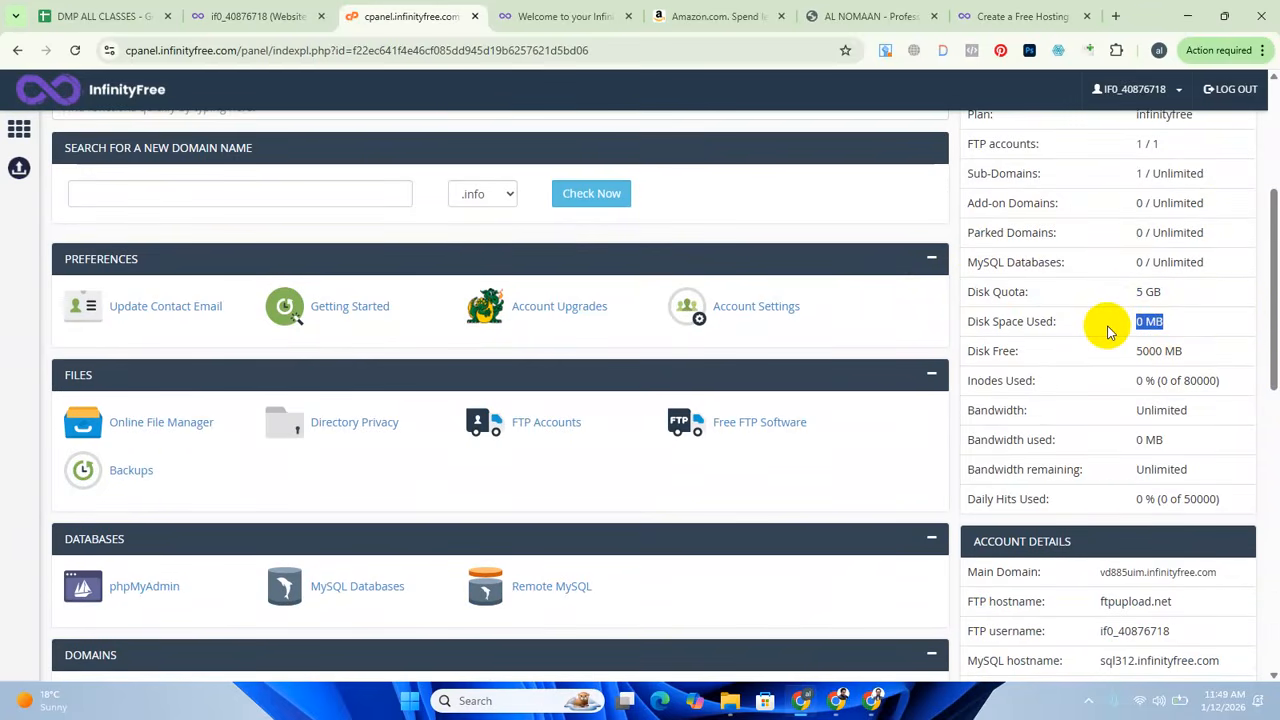
pyautogui.click(1138, 324)
pyautogui.moveTo(1137, 325); pyautogui.dragTo(1177, 334)
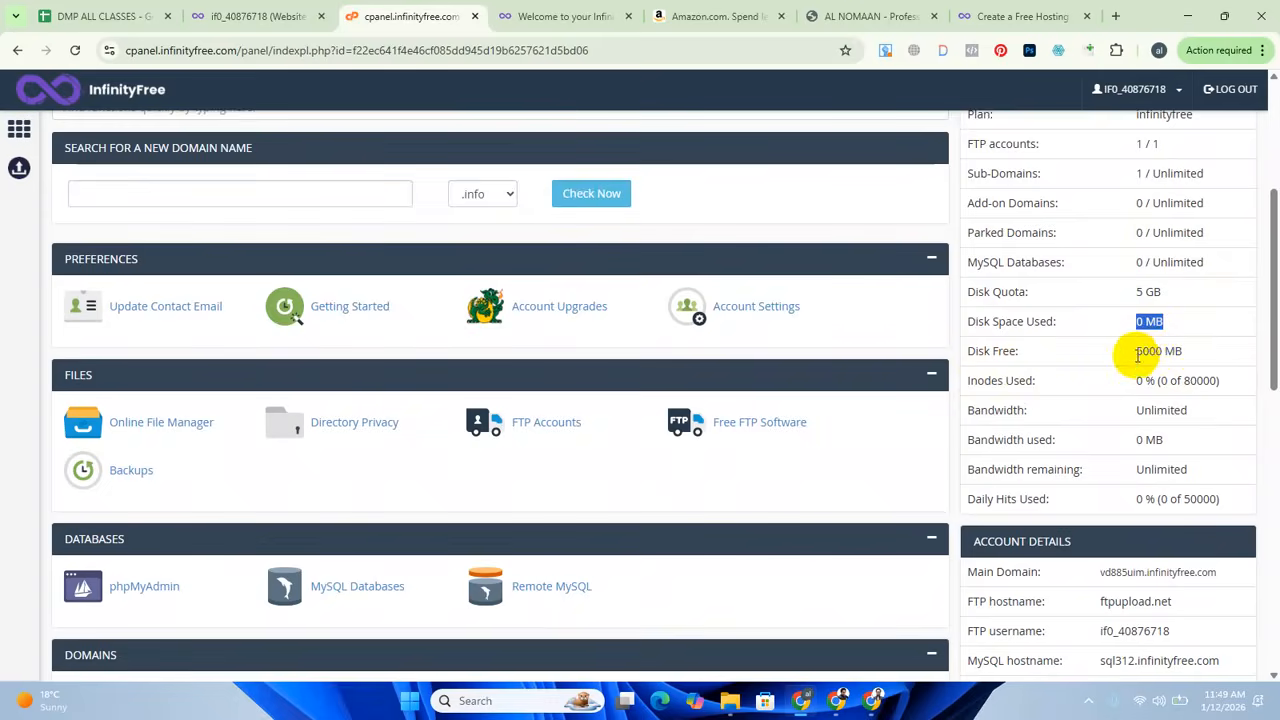
pyautogui.moveTo(1137, 356); pyautogui.dragTo(1205, 360)
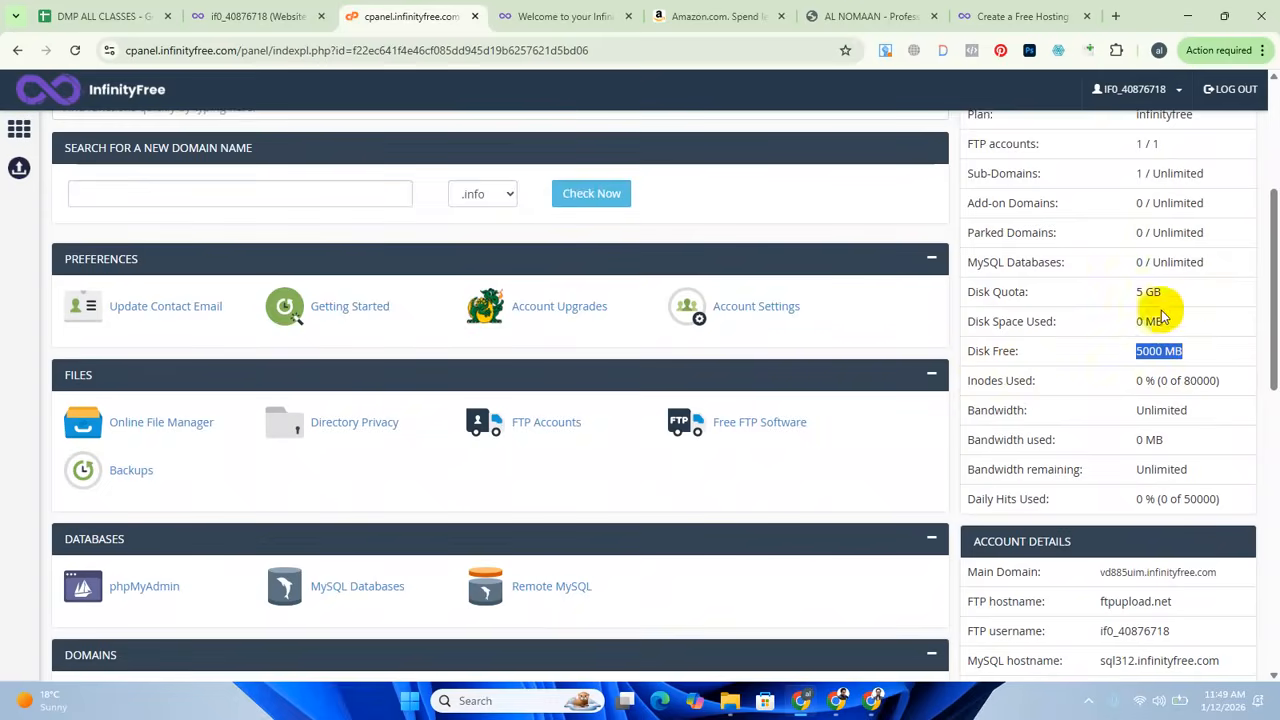
pyautogui.click(1145, 358)
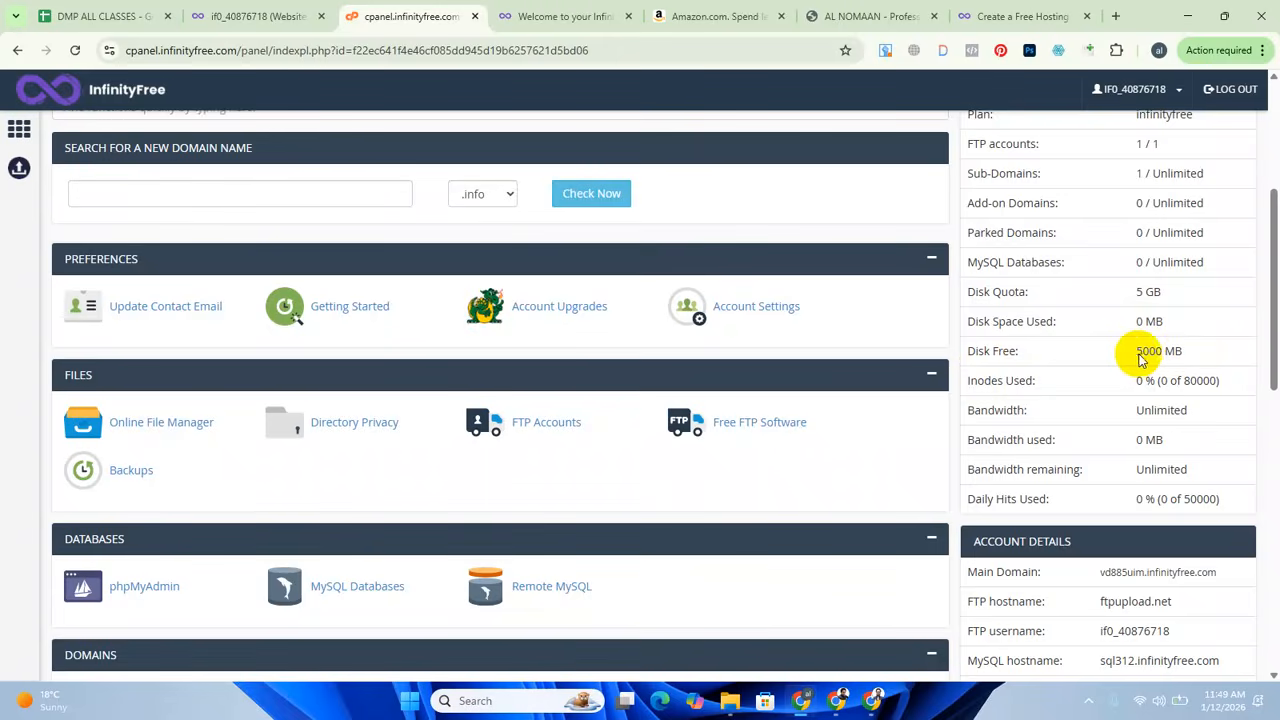
pyautogui.tripleClick(1166, 292)
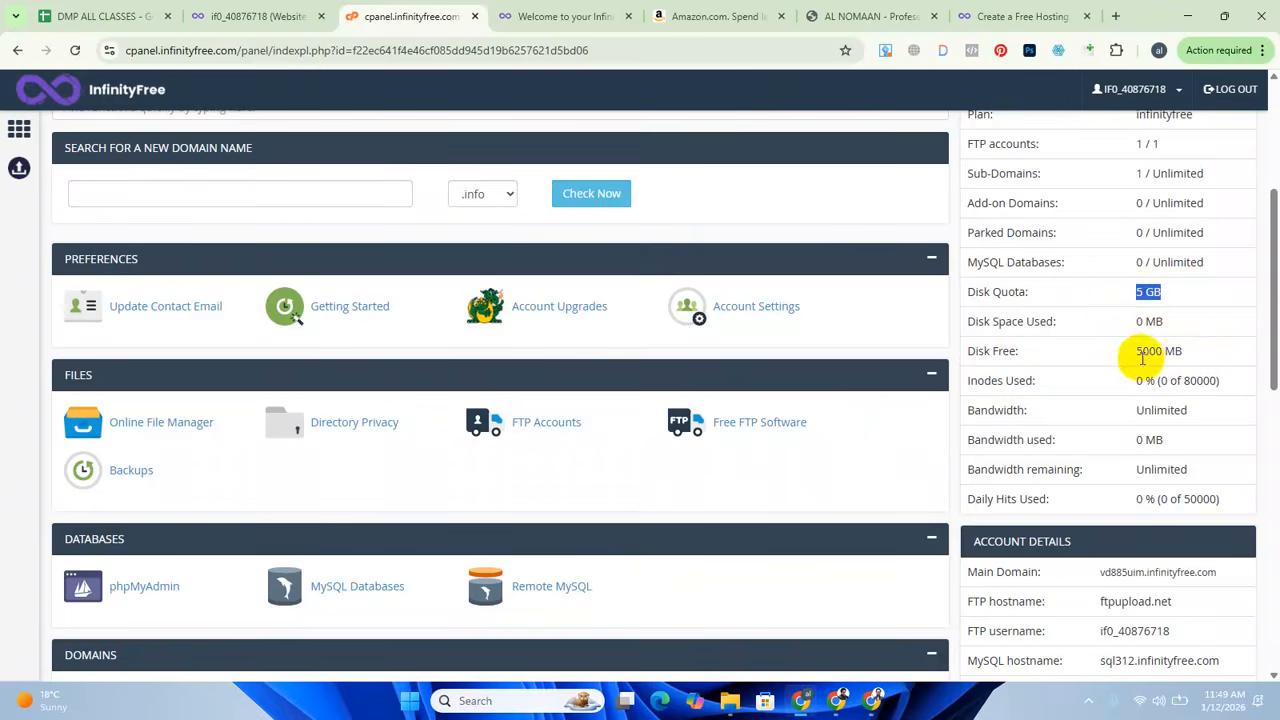
pyautogui.moveTo(1136, 360); pyautogui.dragTo(1197, 354)
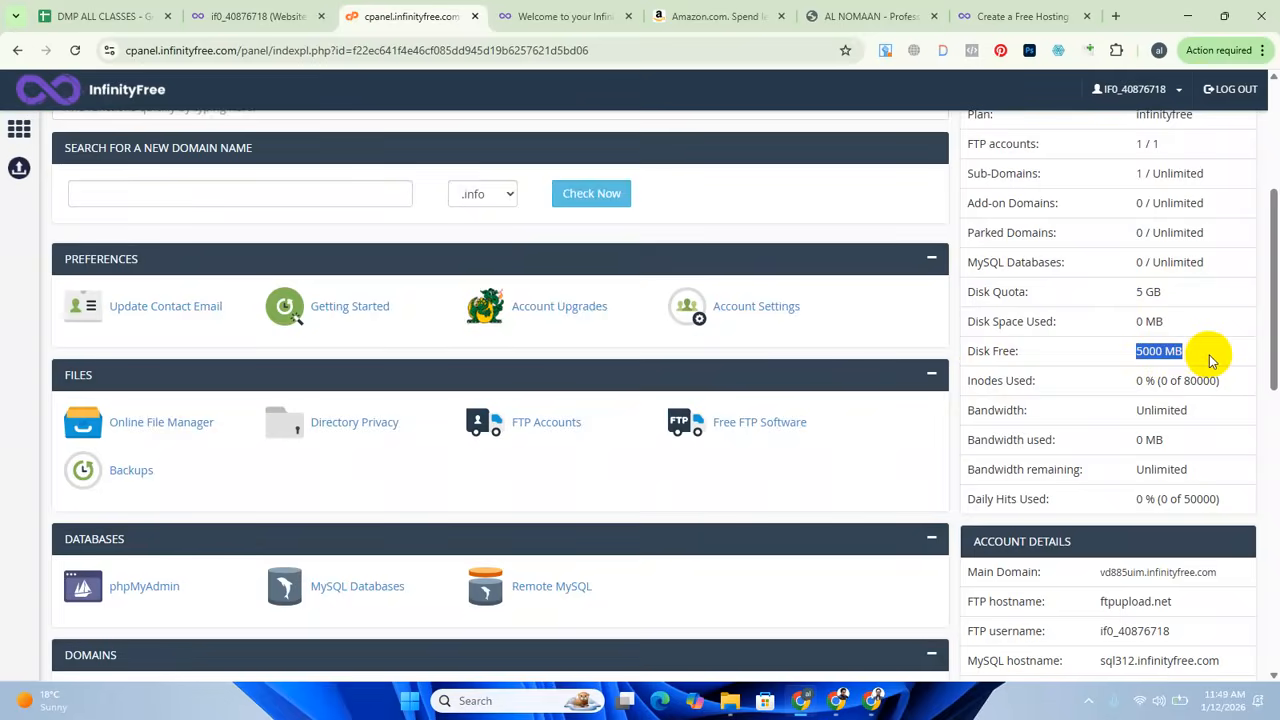
pyautogui.click(1165, 354)
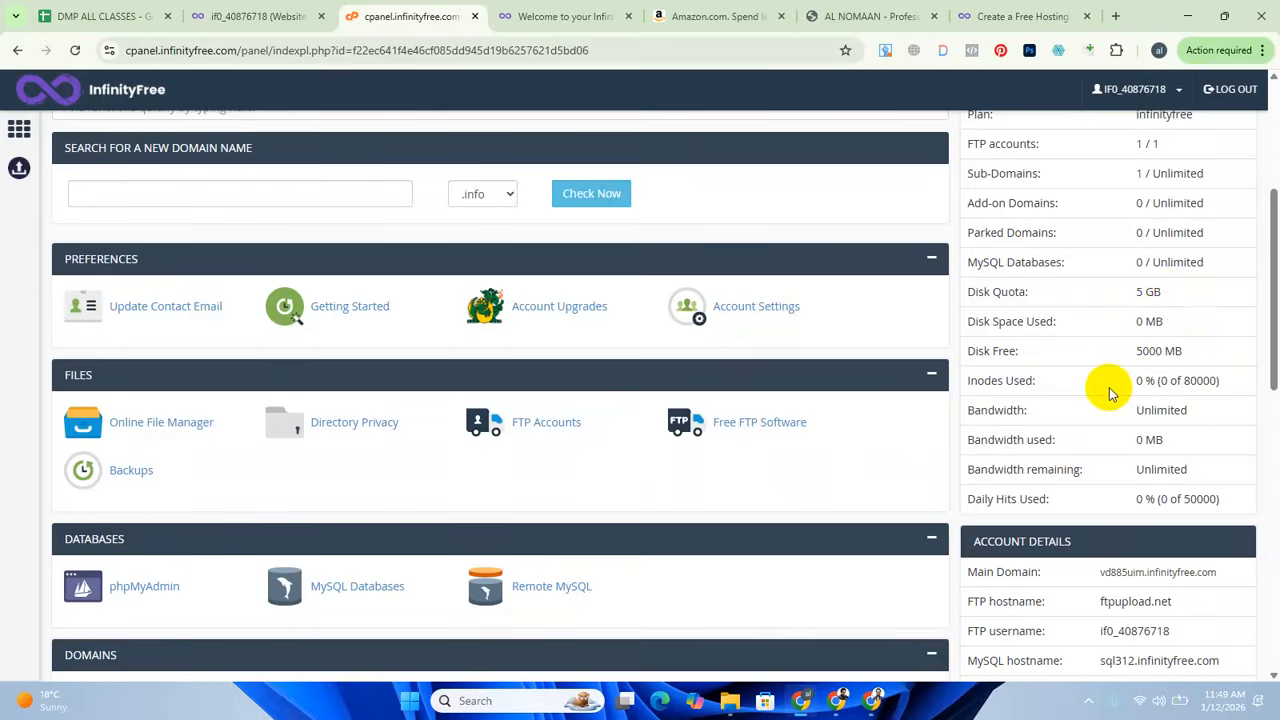
pyautogui.scroll(-1, 1108, 388)
pyautogui.moveTo(1135, 336); pyautogui.dragTo(1238, 343)
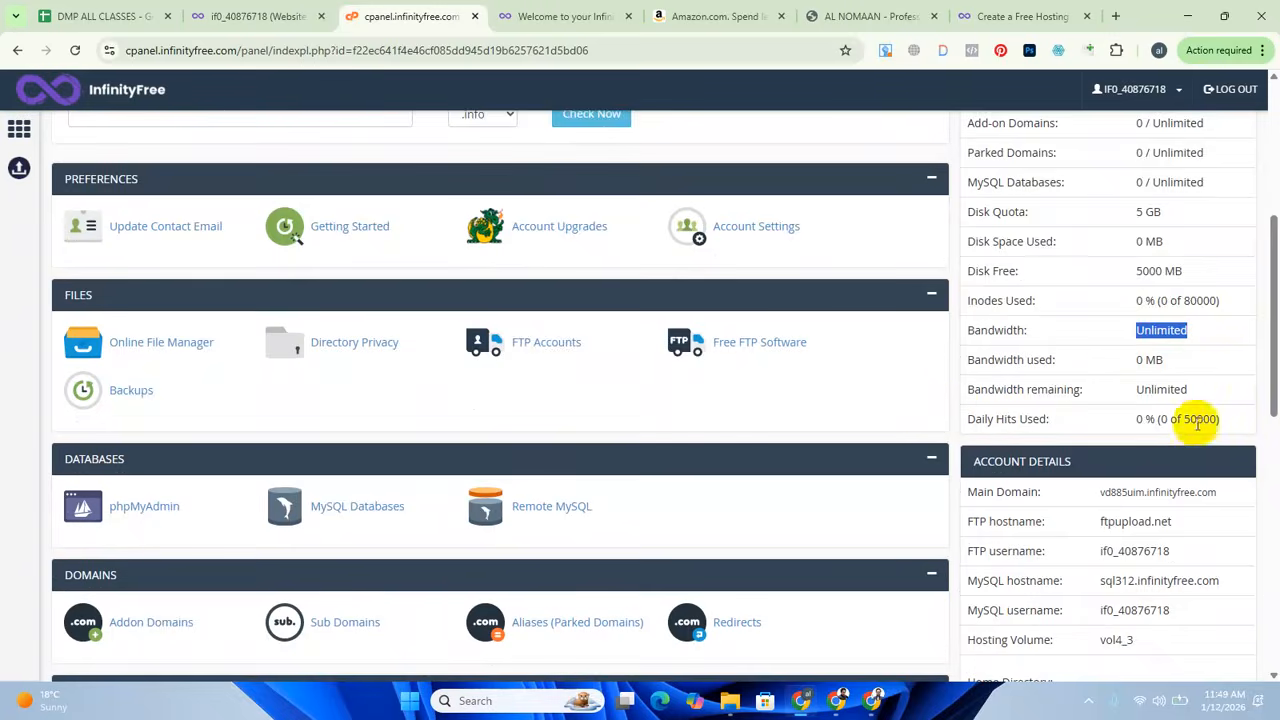
# Open the Softaculous Apps Installer from the Software section of the hosting control panel.
pyautogui.scroll(-3, 1198, 424)
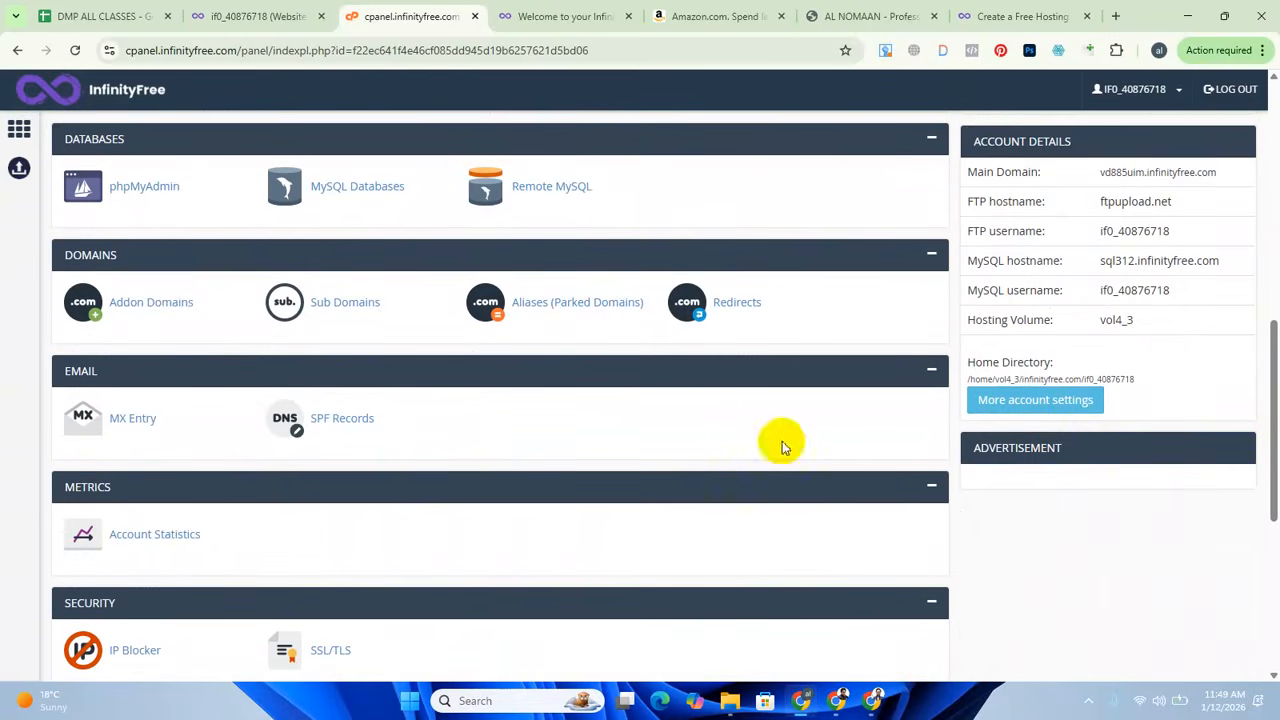
pyautogui.scroll(5, 1143, 414)
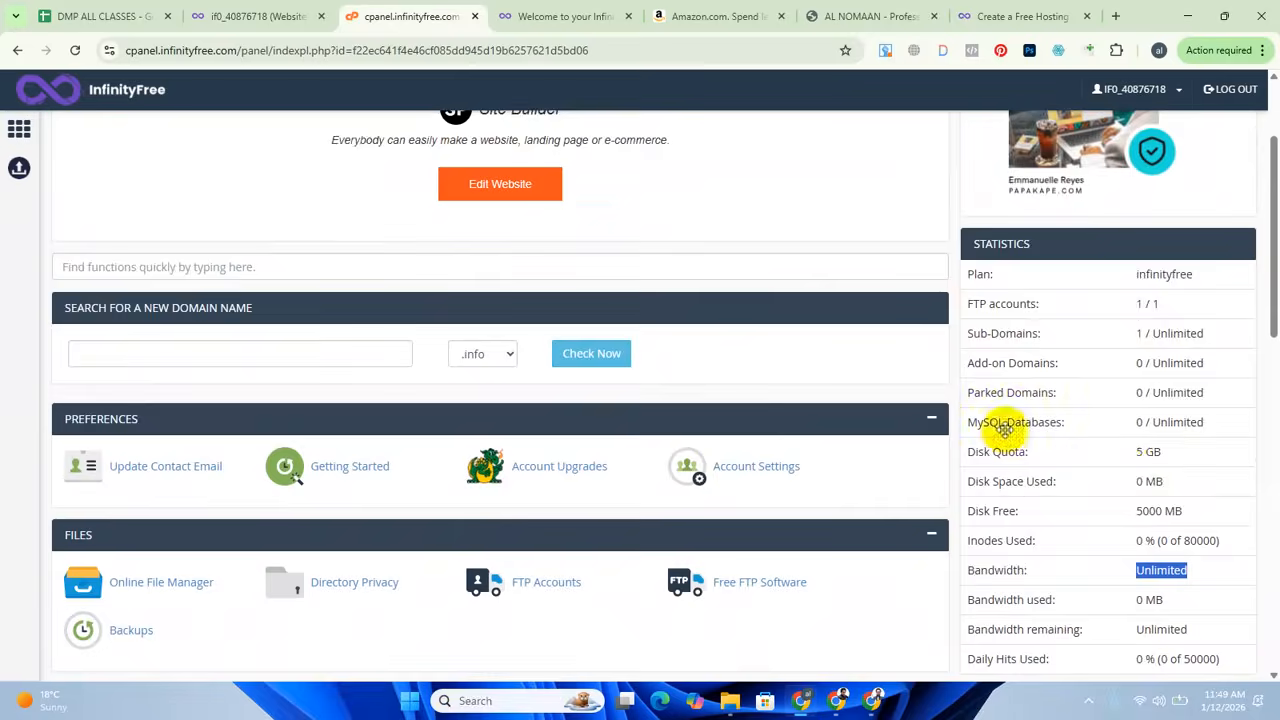
pyautogui.scroll(-10, 500, 423)
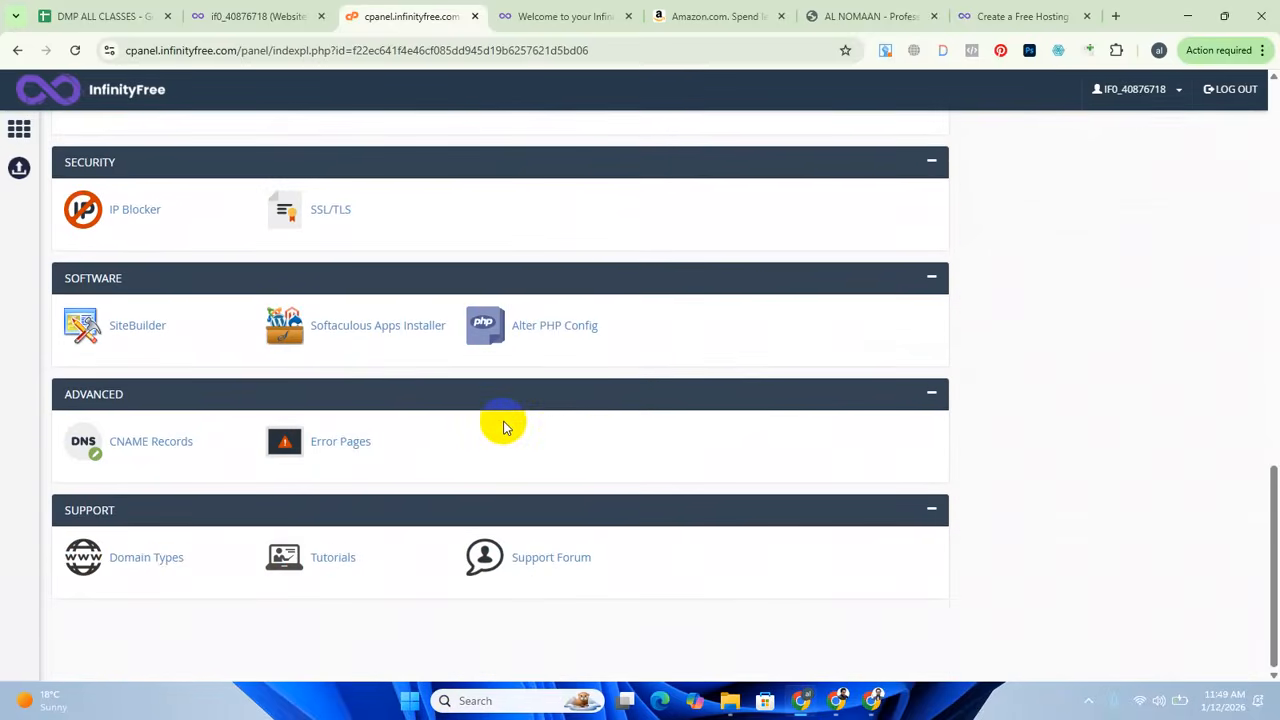
pyautogui.scroll(2, 505, 427)
pyautogui.scroll(-2, 504, 424)
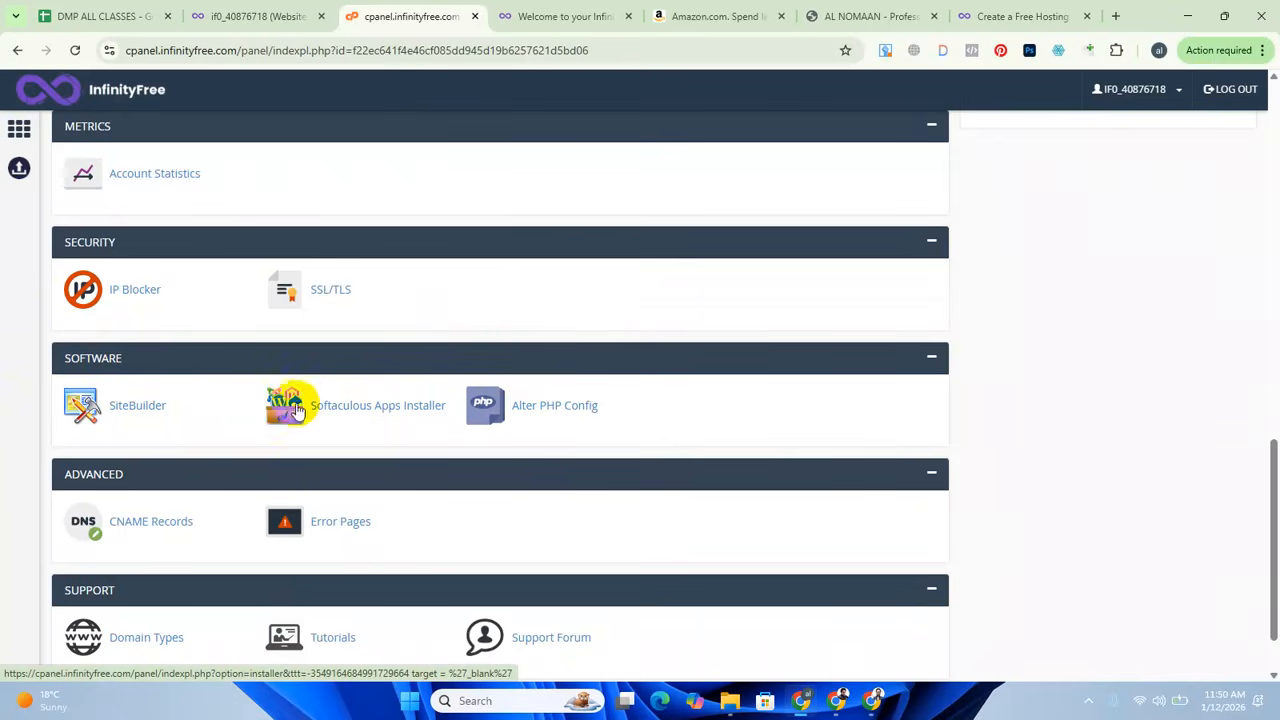
pyautogui.click(371, 409)
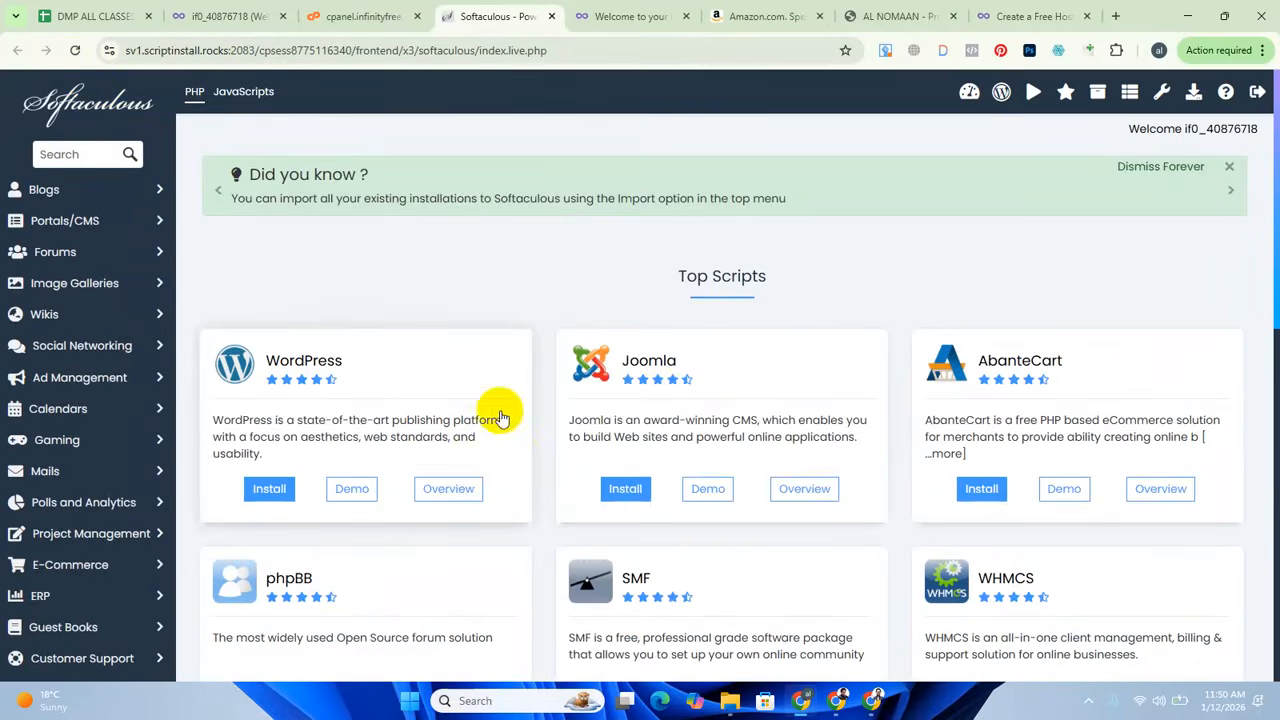
# Look through the Top Scripts that Softaculous offers for installation, from WordPress down to Pubvana.
pyautogui.scroll(-5, 503, 413)
pyautogui.scroll(5, 508, 418)
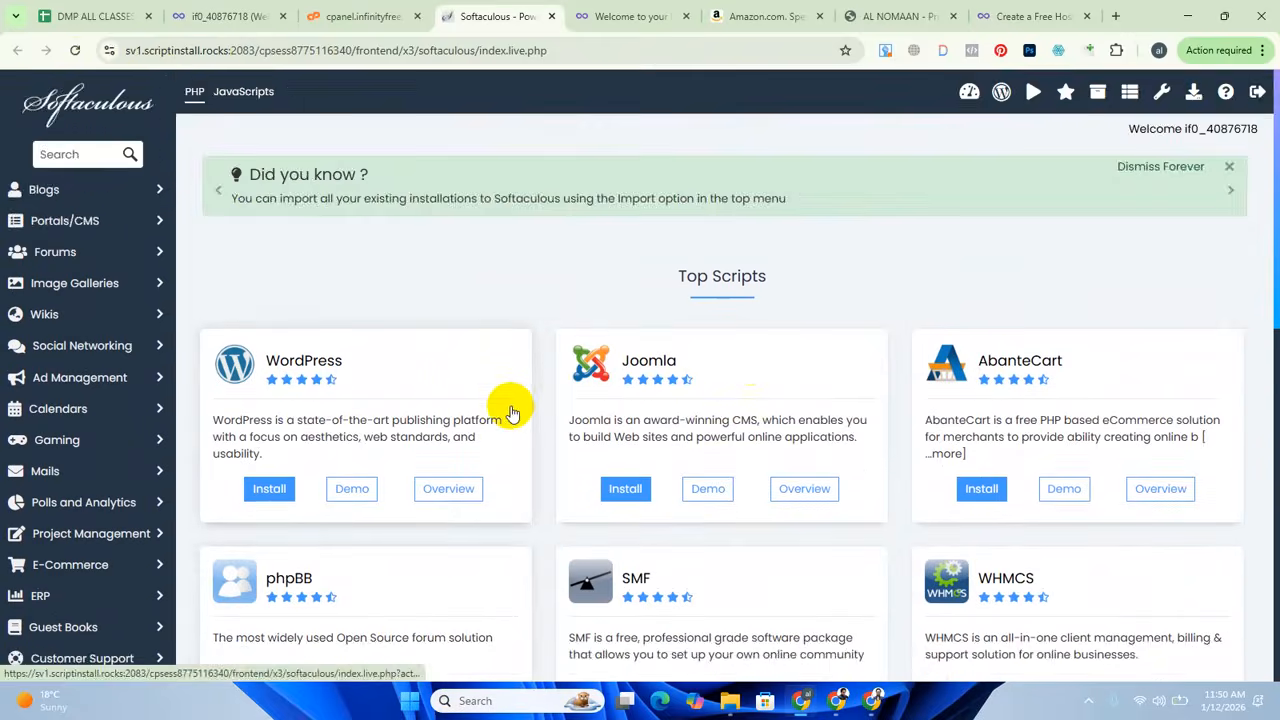
pyautogui.scroll(-2, 474, 385)
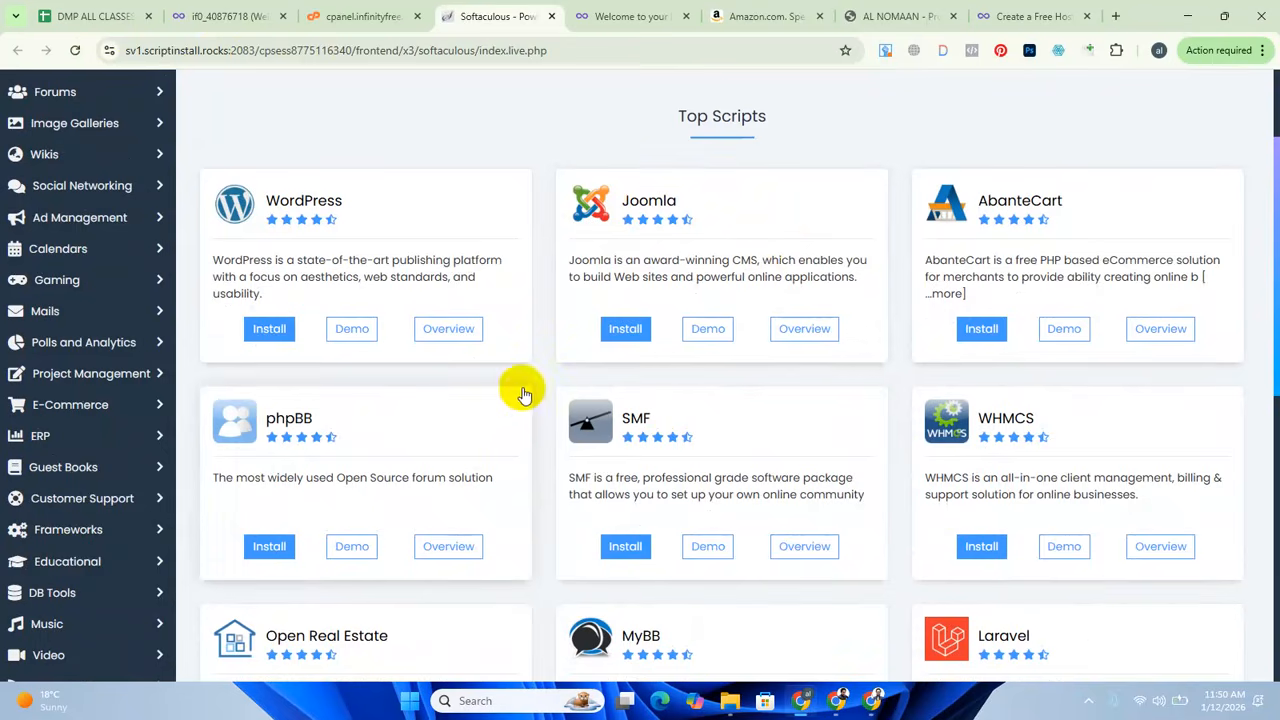
pyautogui.scroll(-1, 500, 385)
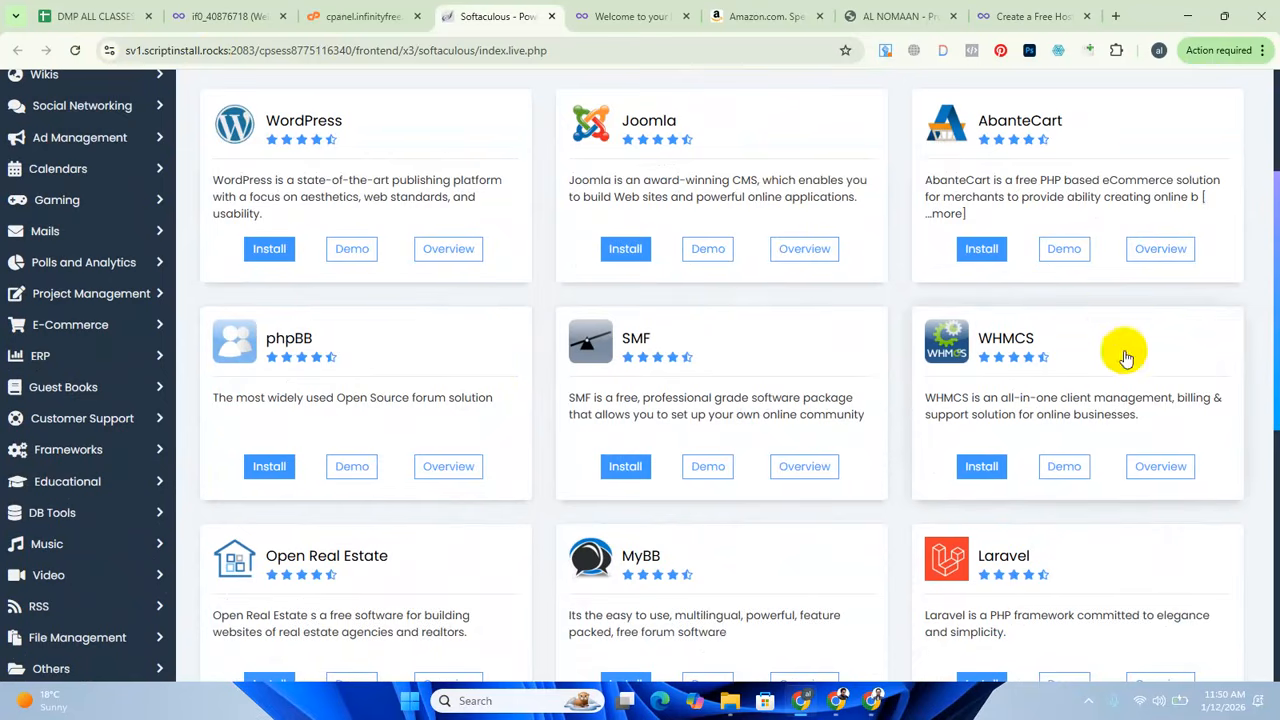
pyautogui.scroll(-2, 557, 429)
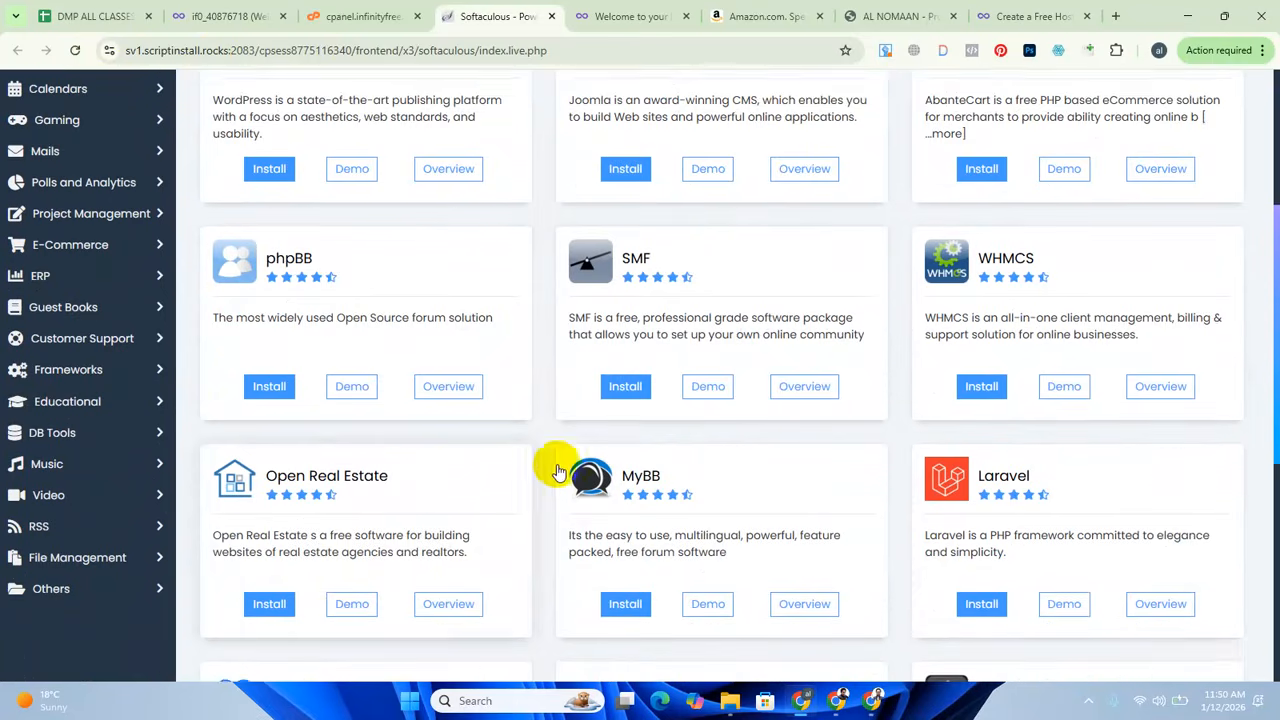
pyautogui.scroll(-3, 650, 475)
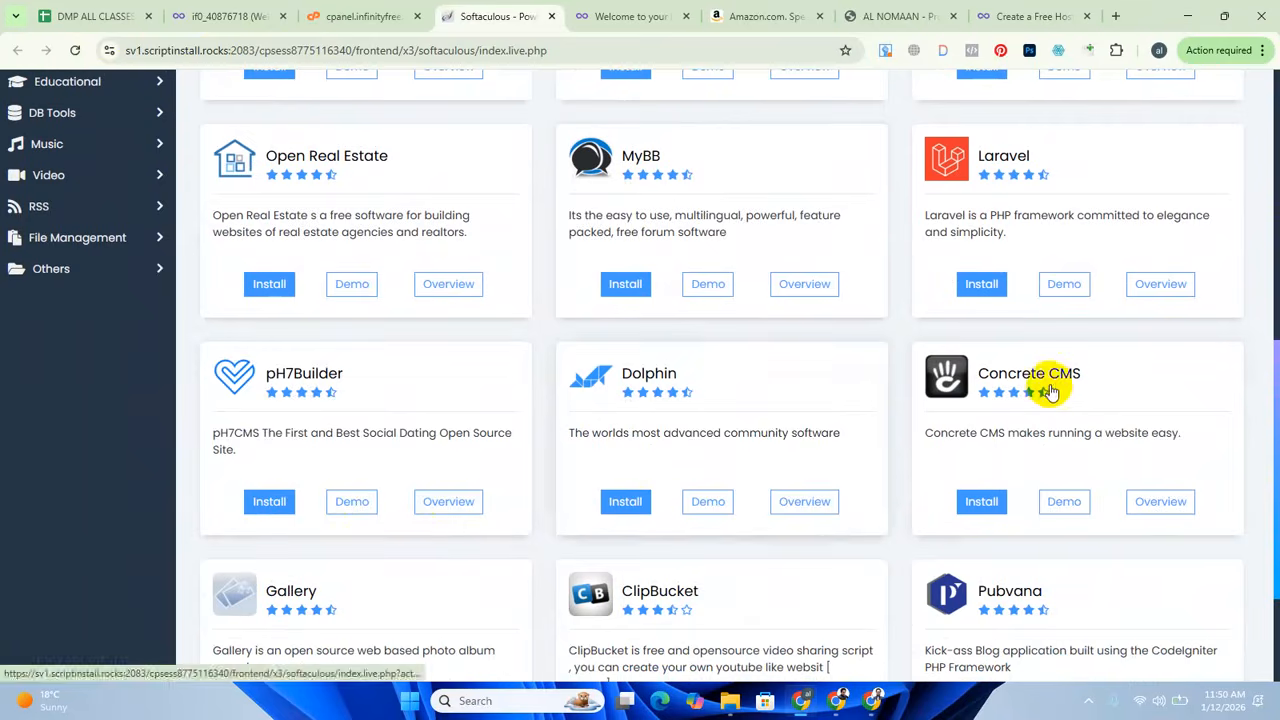
pyautogui.scroll(-3, 670, 437)
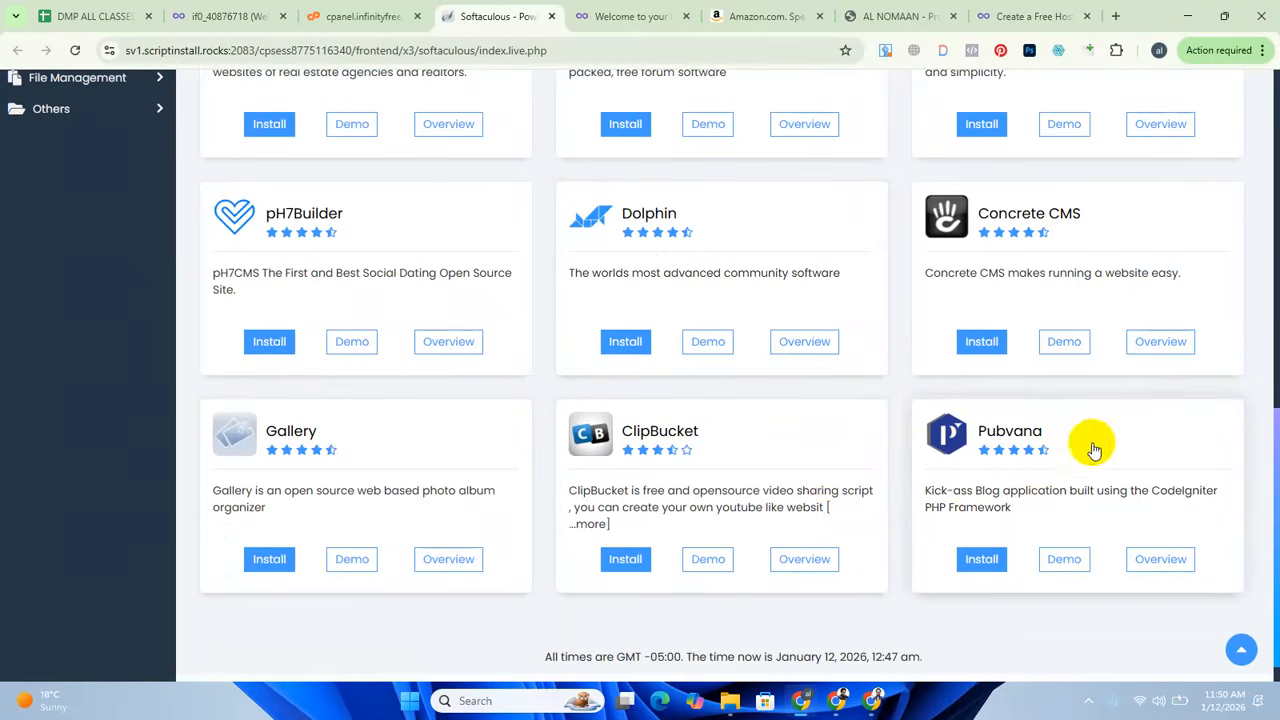
pyautogui.scroll(3, 715, 505)
pyautogui.scroll(6, 740, 505)
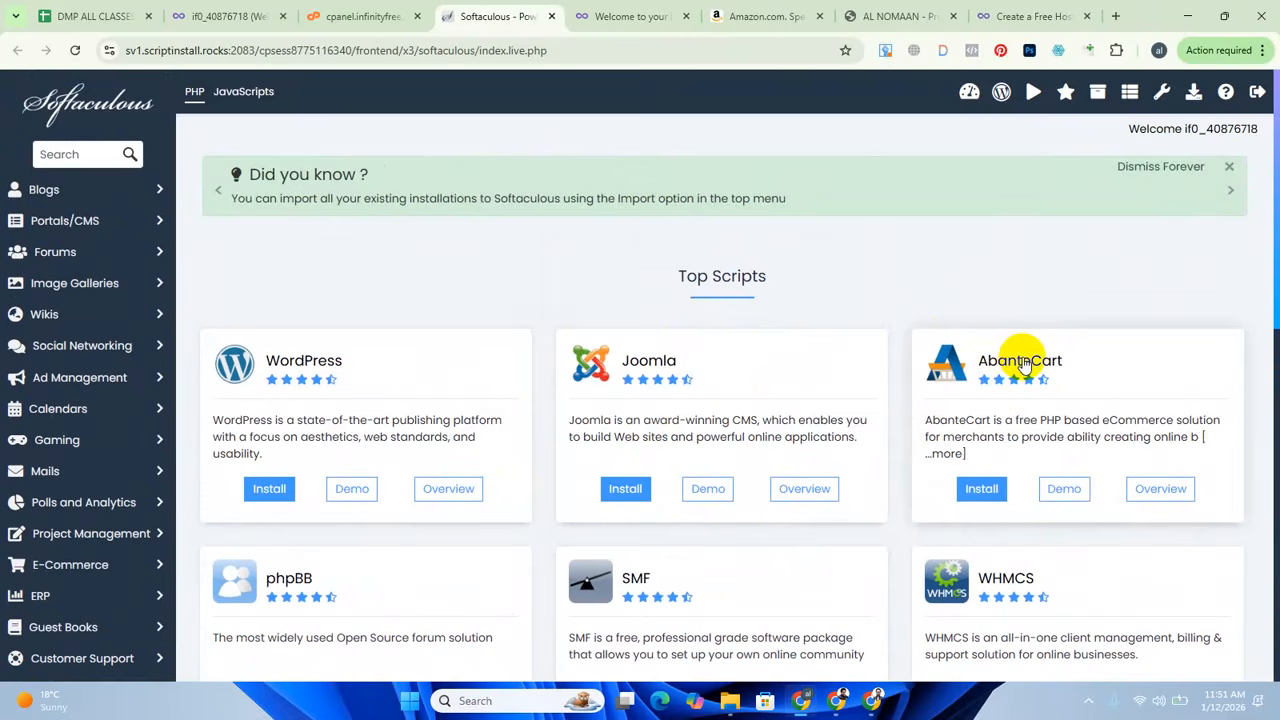
pyautogui.scroll(-2, 290, 390)
pyautogui.scroll(2, 300, 398)
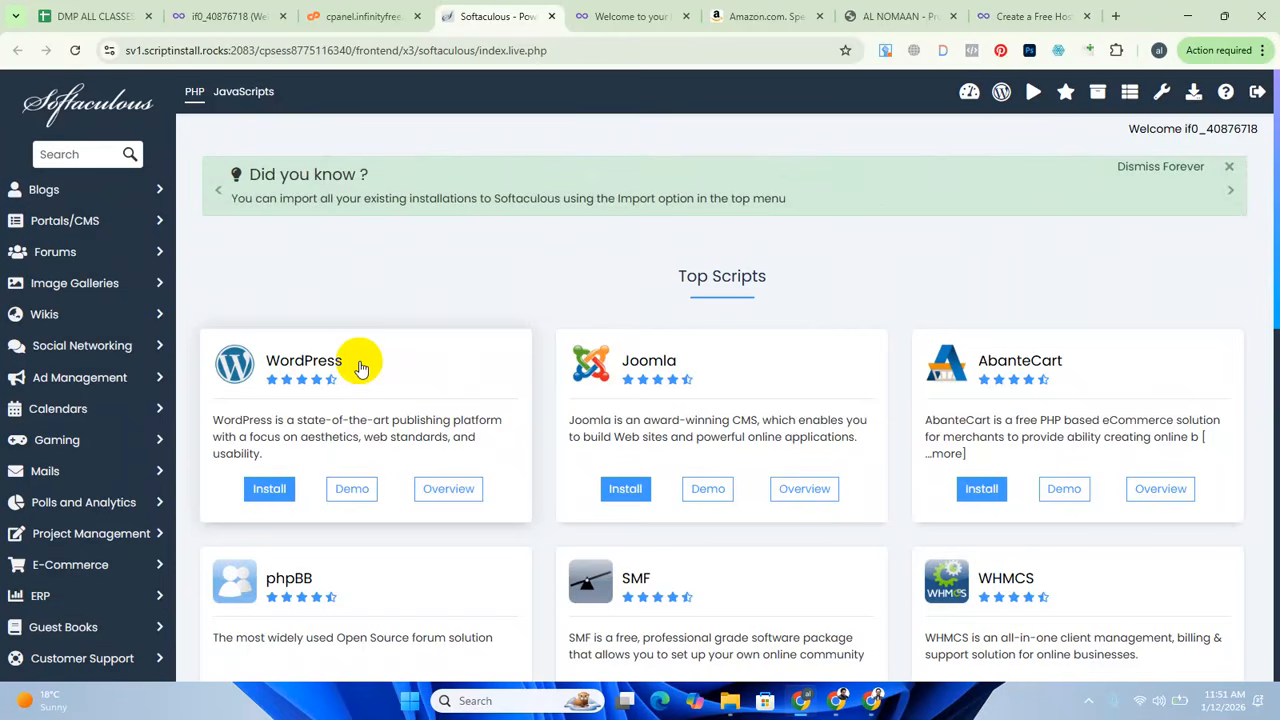
# Open the WordPress installation form from Softaculous' Top Scripts.
pyautogui.scroll(-2, 625, 405)
pyautogui.scroll(2, 637, 412)
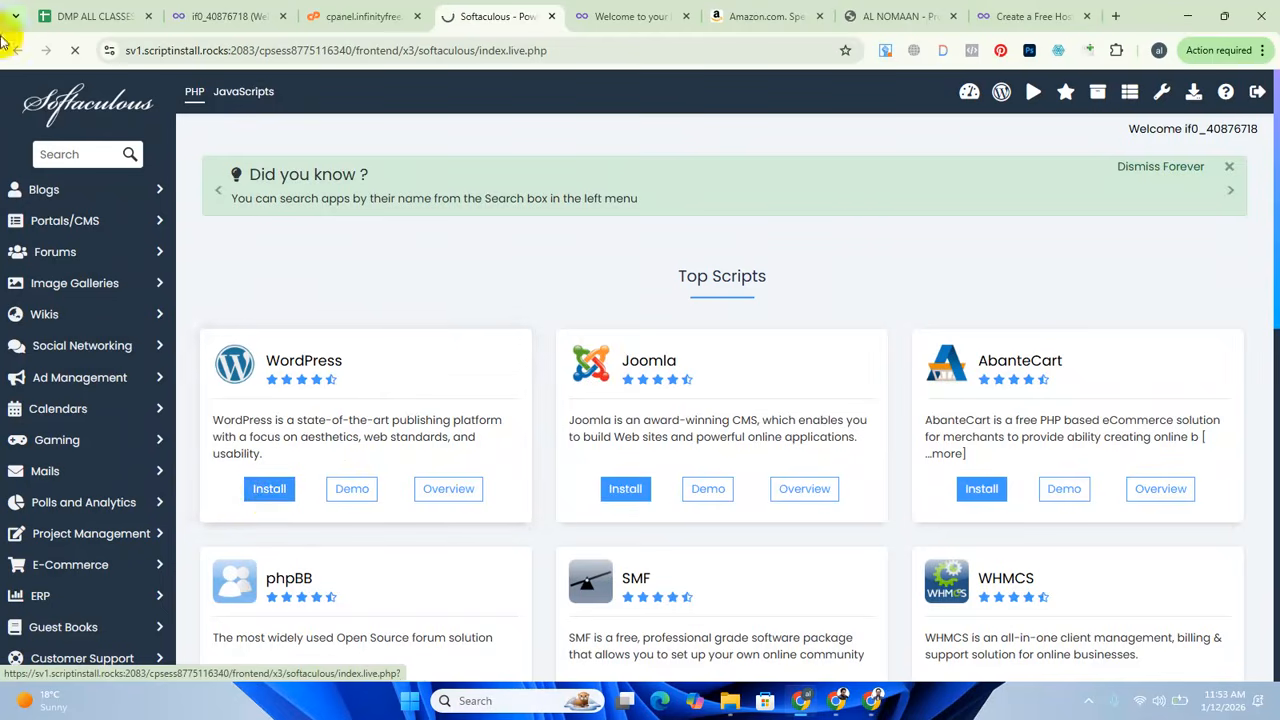
pyautogui.click(275, 489)
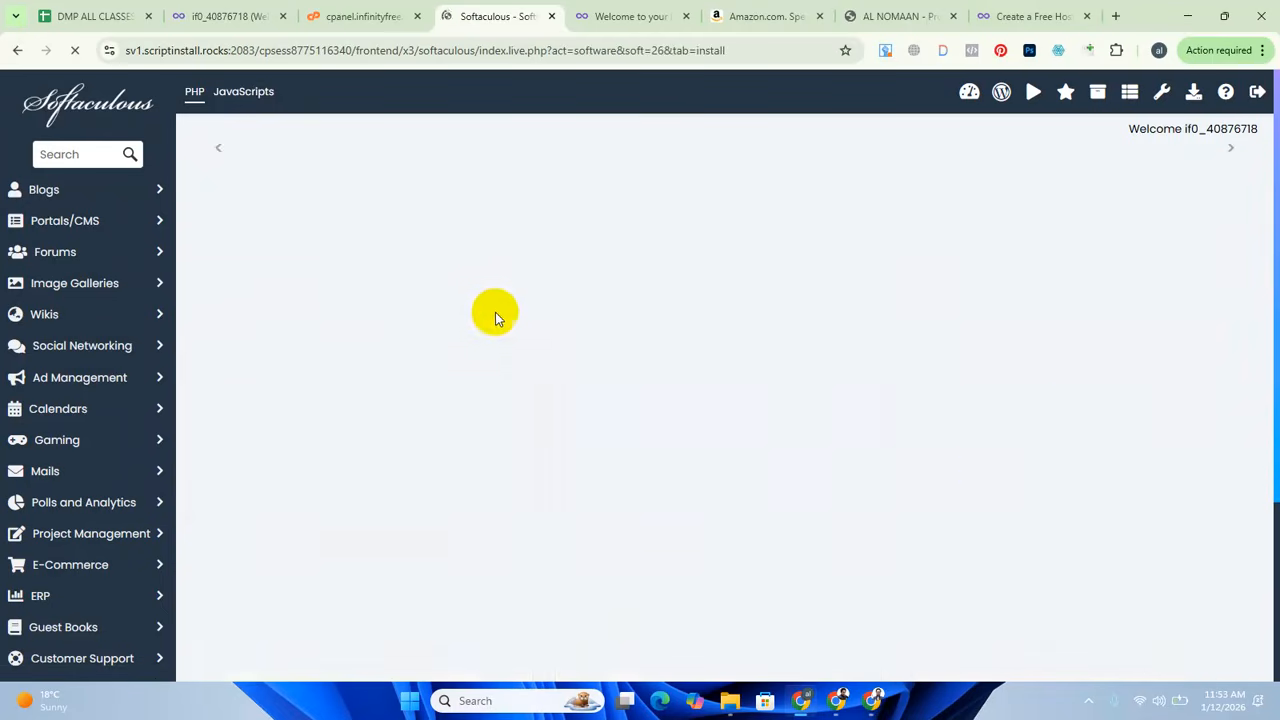
pyautogui.scroll(-2, 563, 431)
pyautogui.scroll(2, 563, 431)
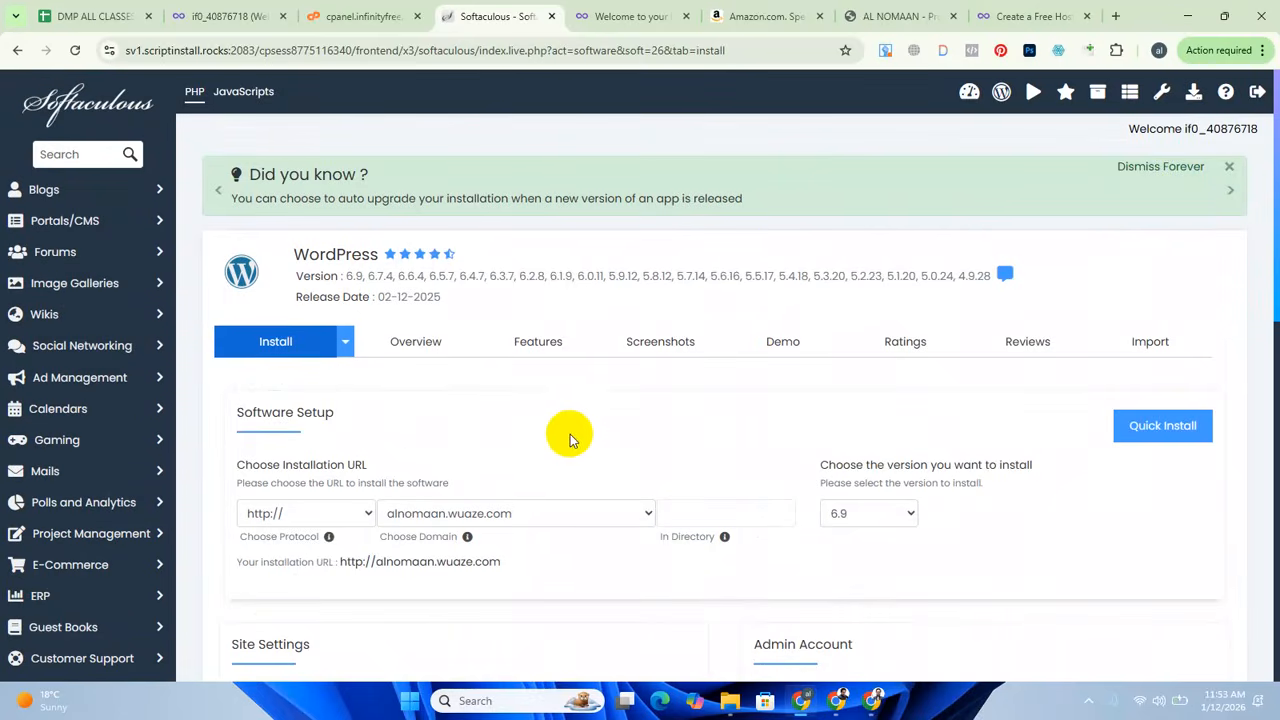
# Examine the list of available WordPress versions, including the newest release, above the installation form.
pyautogui.moveTo(345, 282); pyautogui.dragTo(990, 276)
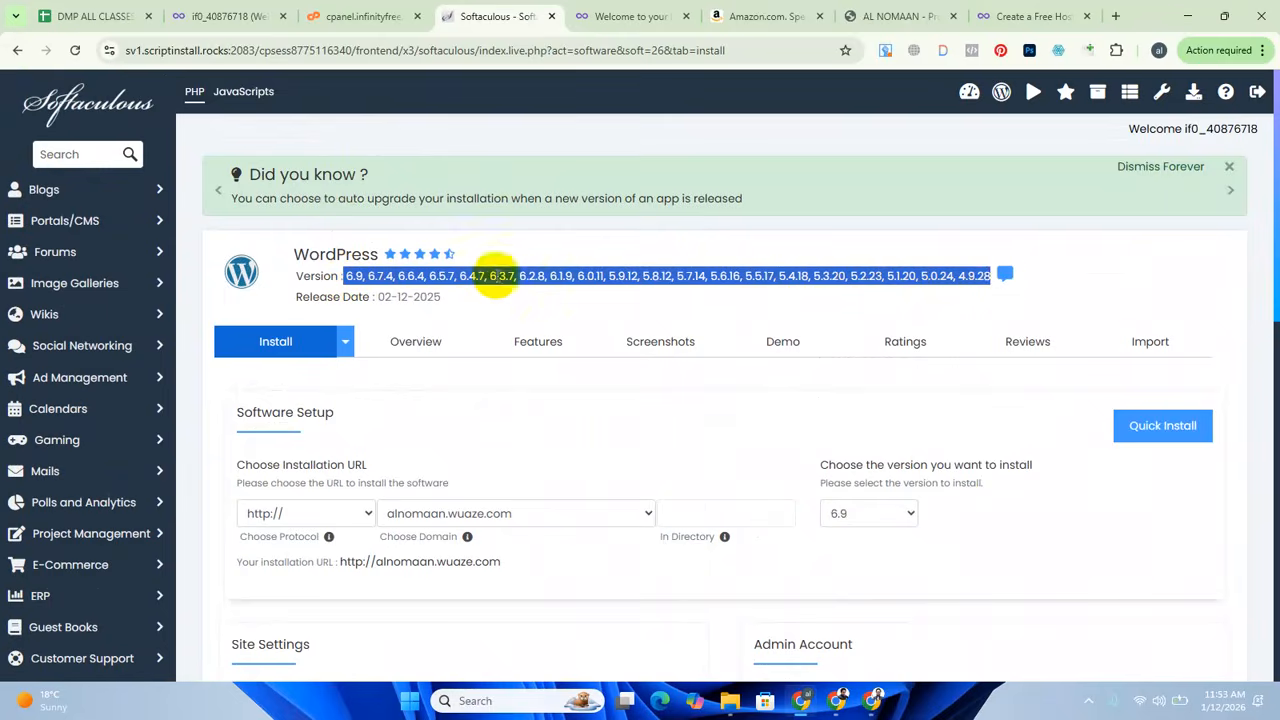
pyautogui.click(348, 282)
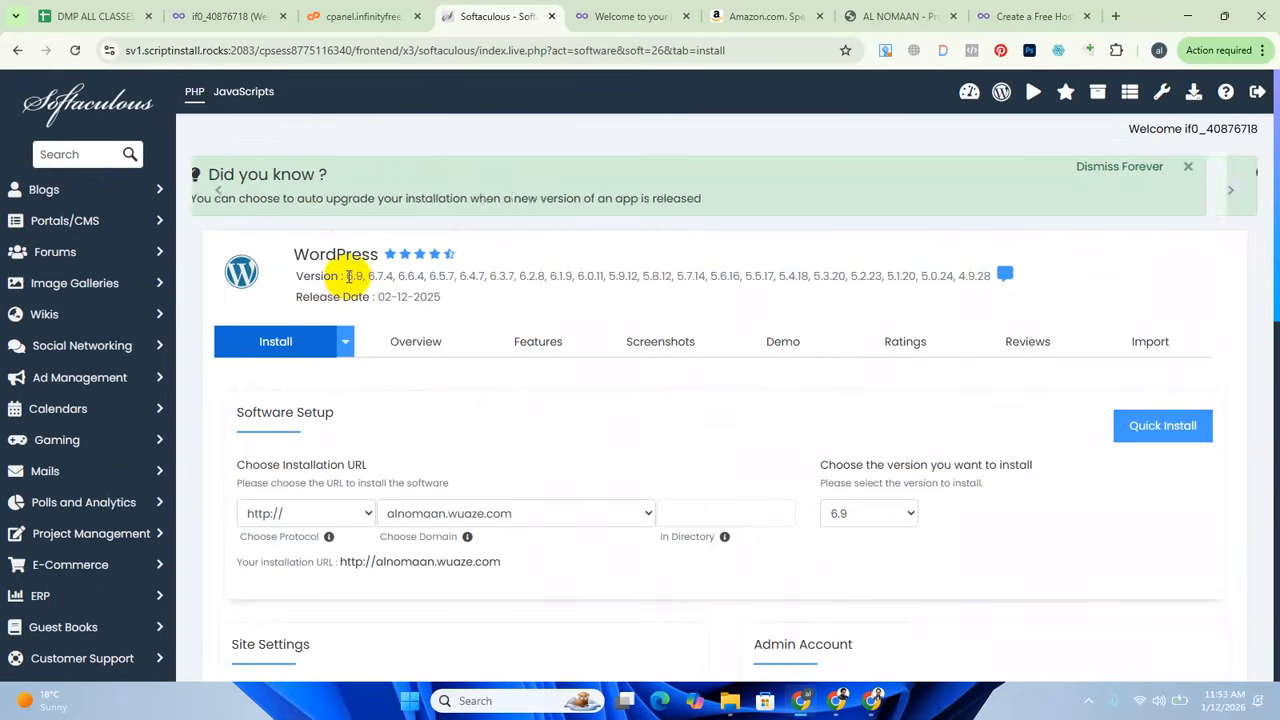
pyautogui.moveTo(346, 280); pyautogui.dragTo(364, 278)
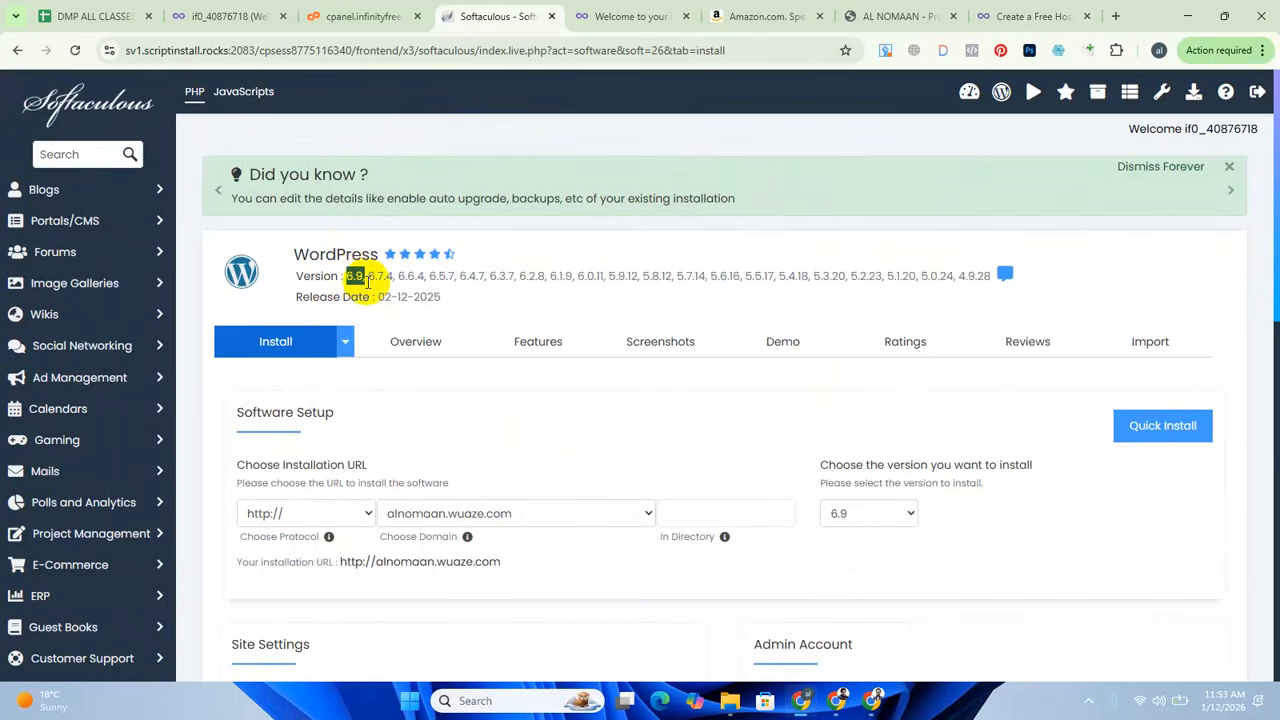
pyautogui.click(684, 305)
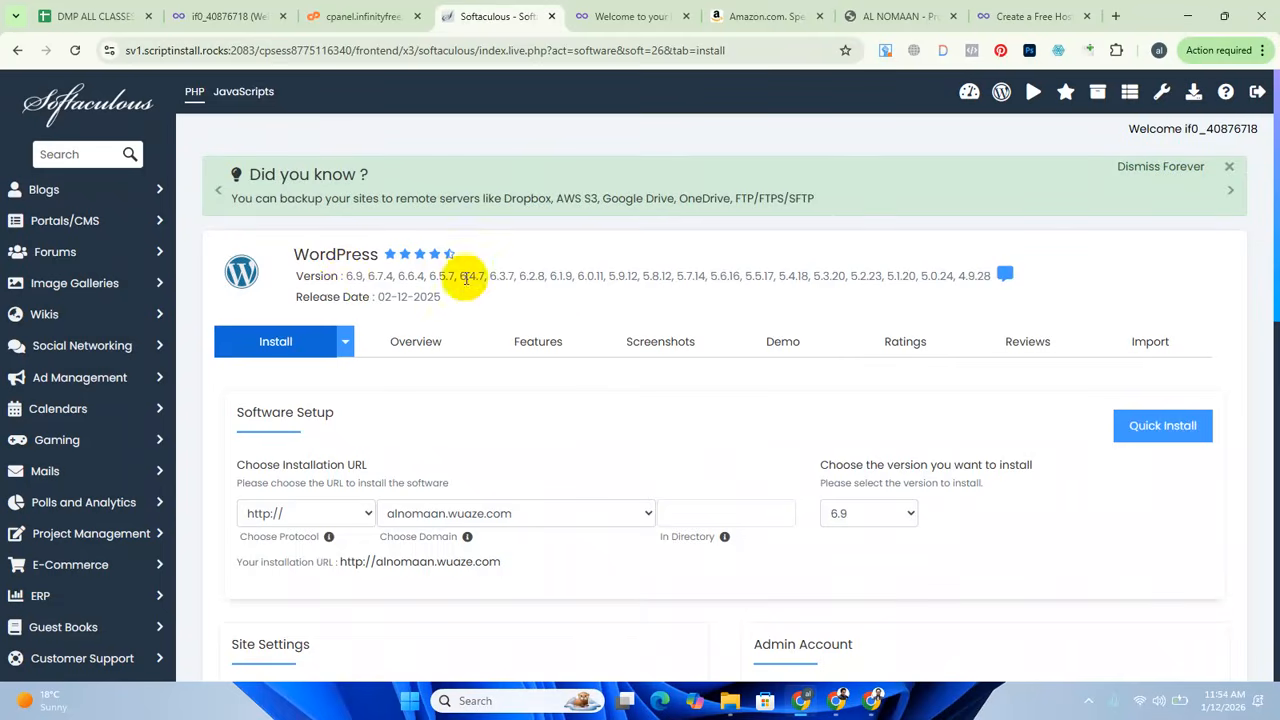
# Choose Custom Install as the WordPress installation type and bring up its Software Setup section.
pyautogui.click(346, 346)
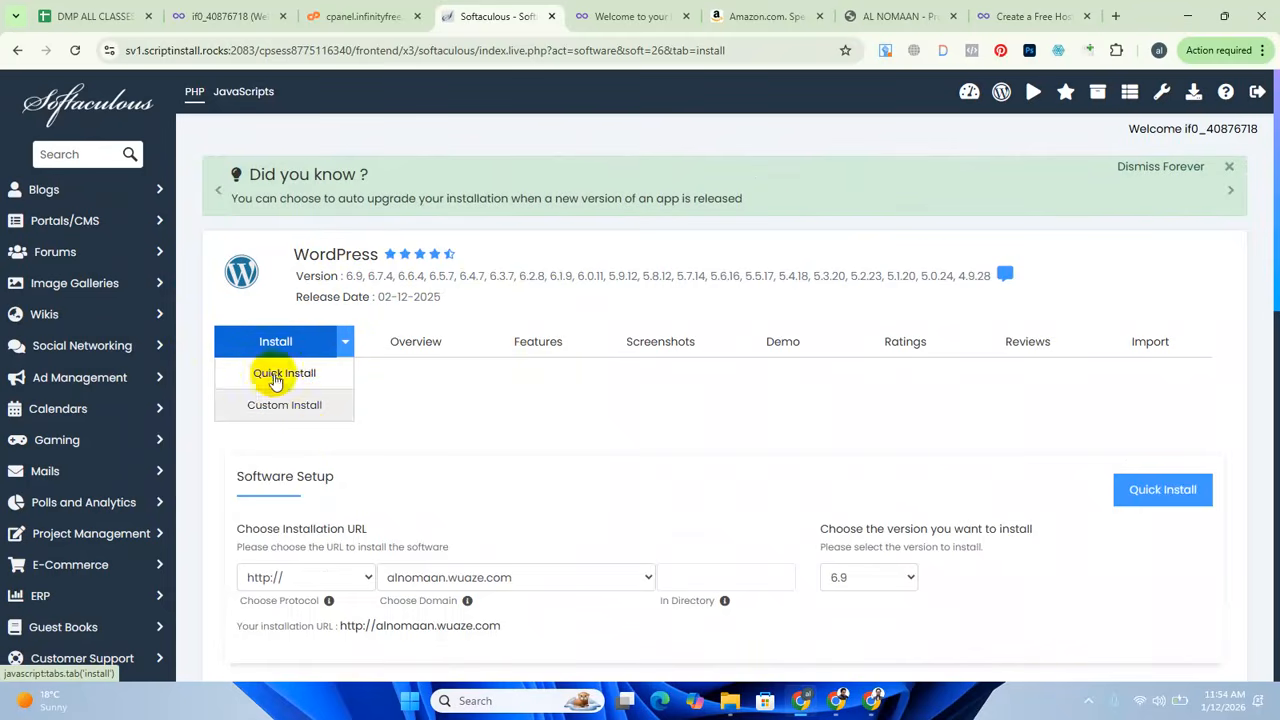
pyautogui.click(300, 412)
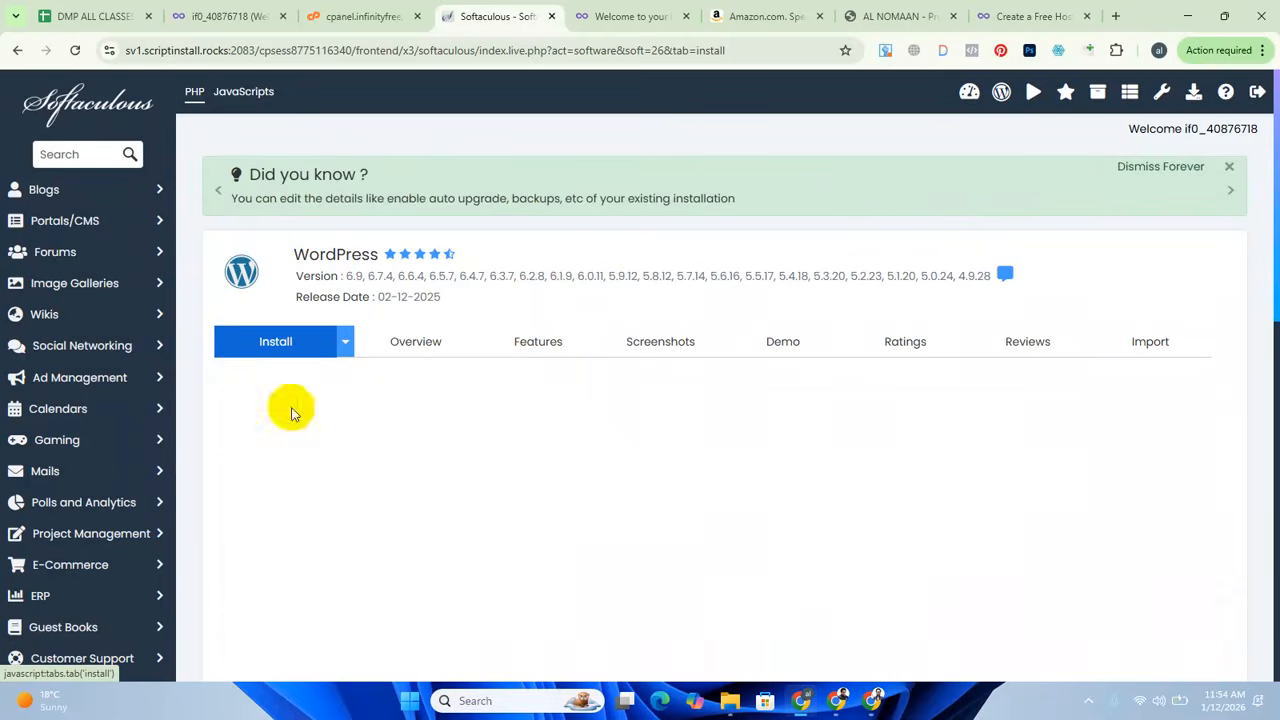
pyautogui.scroll(-2, 660, 430)
pyautogui.click(626, 422)
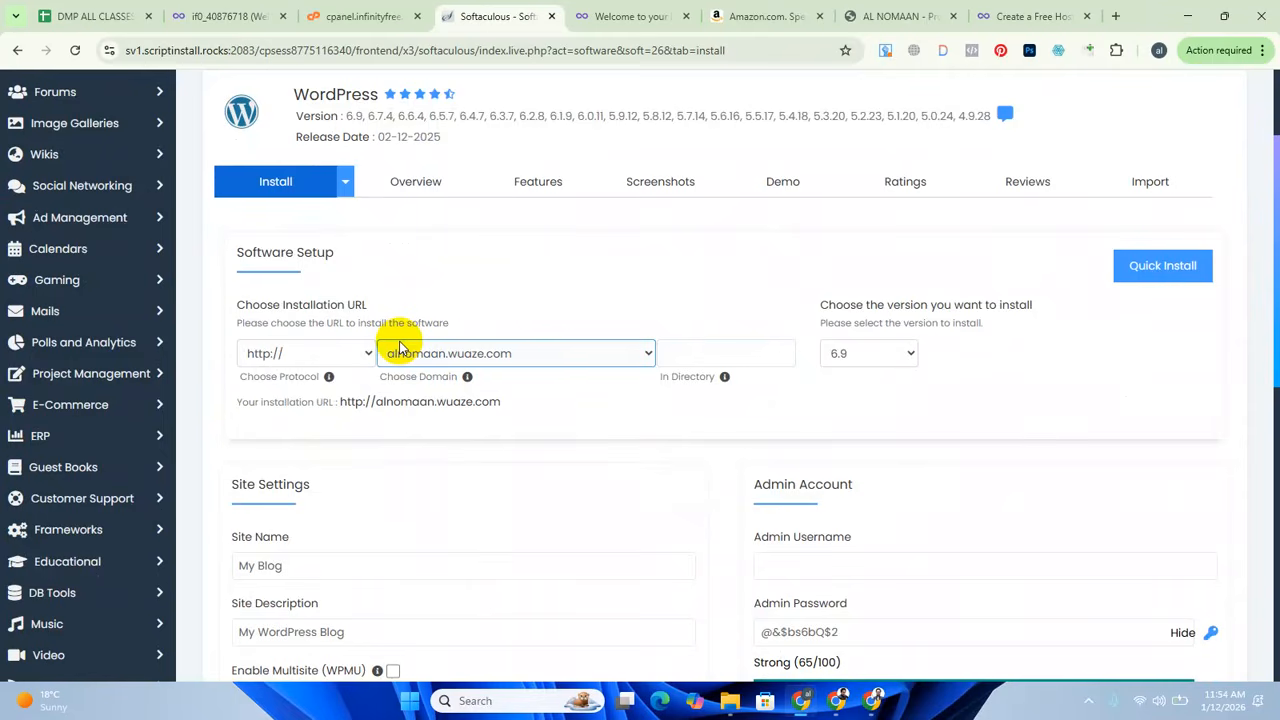
pyautogui.click(343, 353)
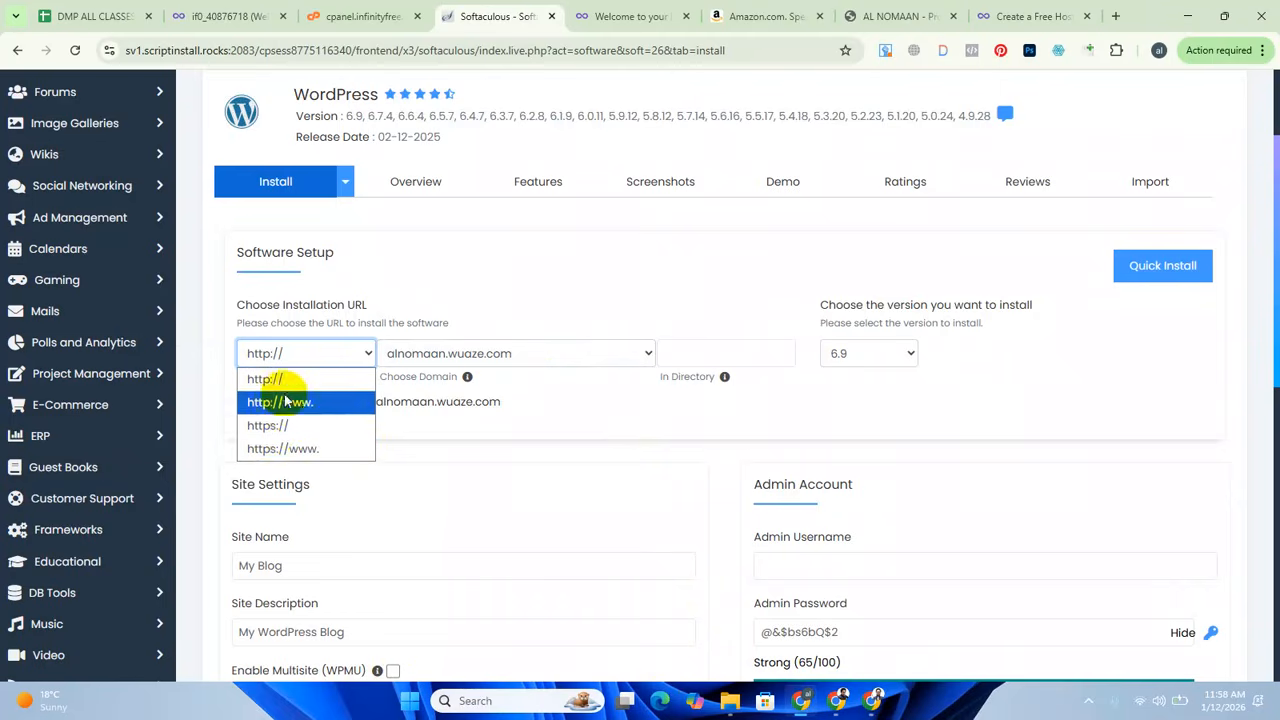
pyautogui.click(275, 430)
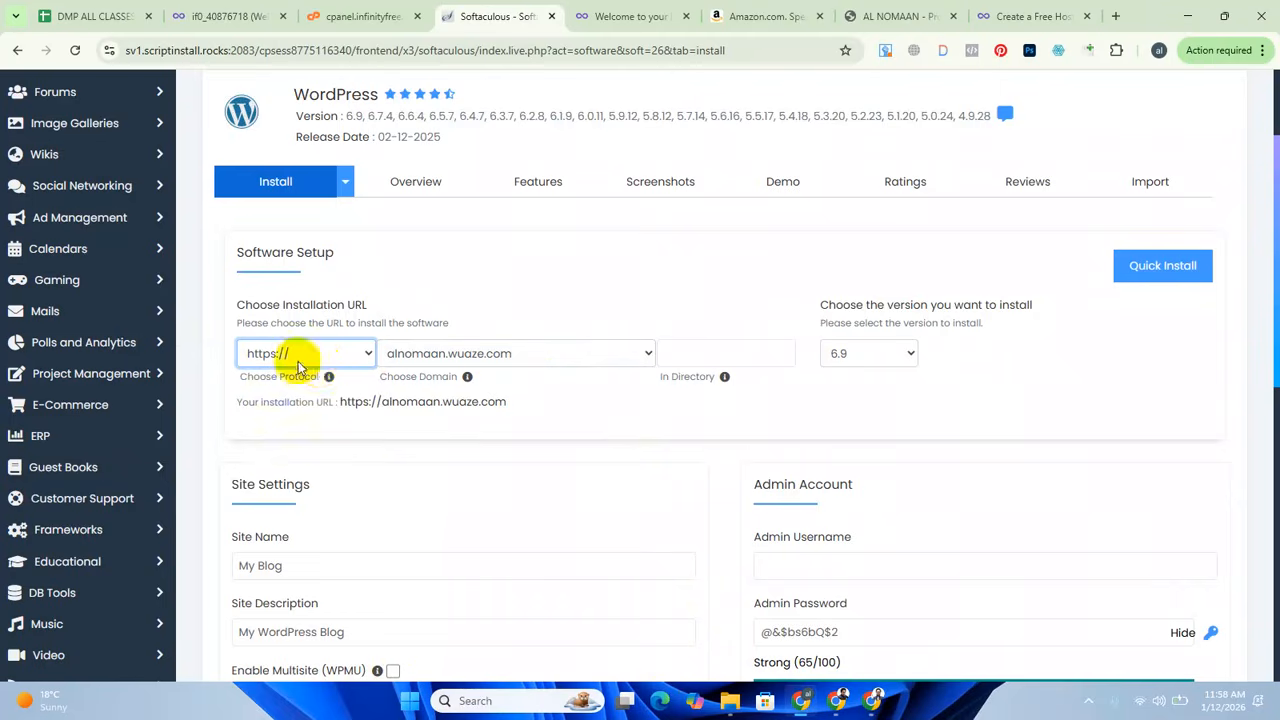
pyautogui.click(645, 354)
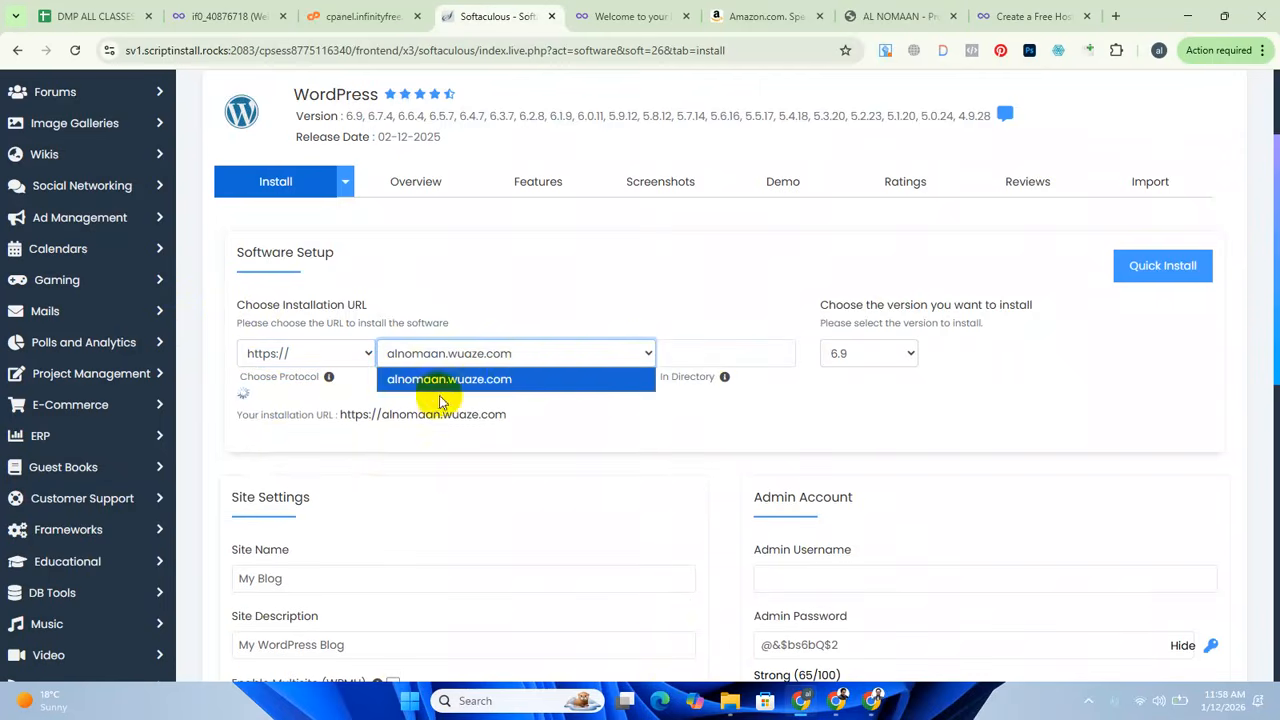
pyautogui.click(495, 381)
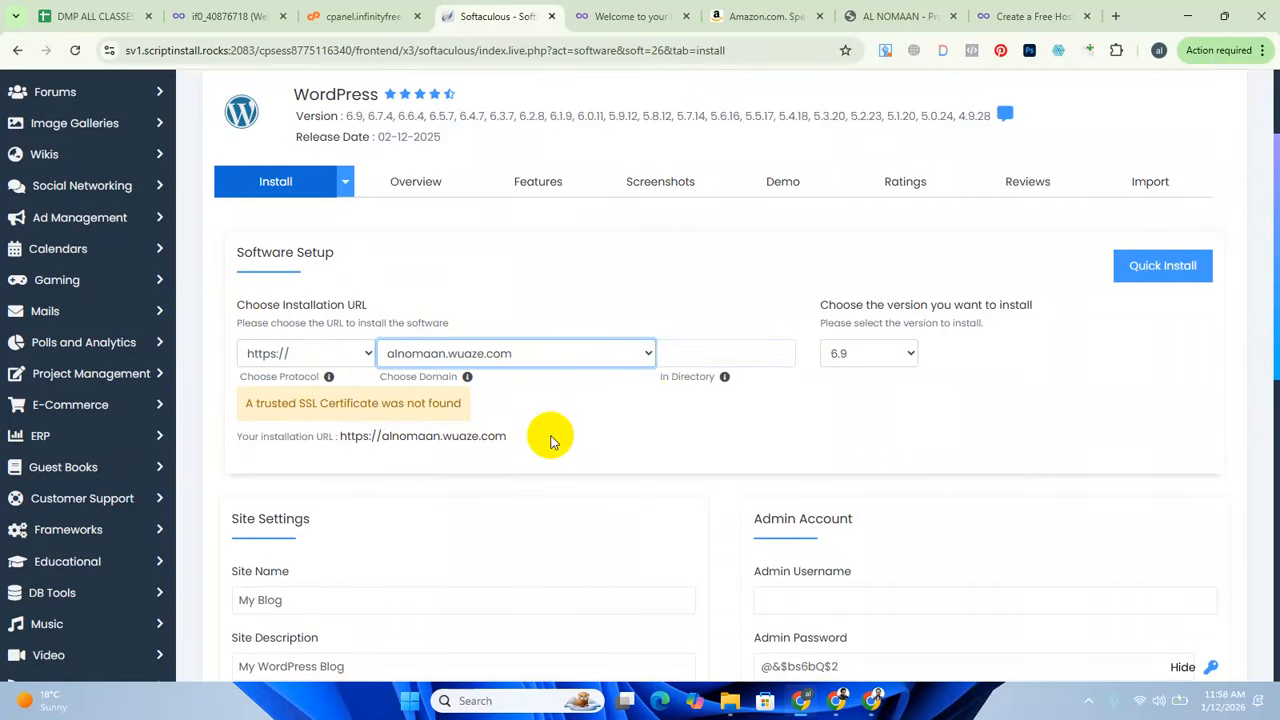
# Look through the available versions and select WordPress 6.9 as the version to install.
pyautogui.click(910, 353)
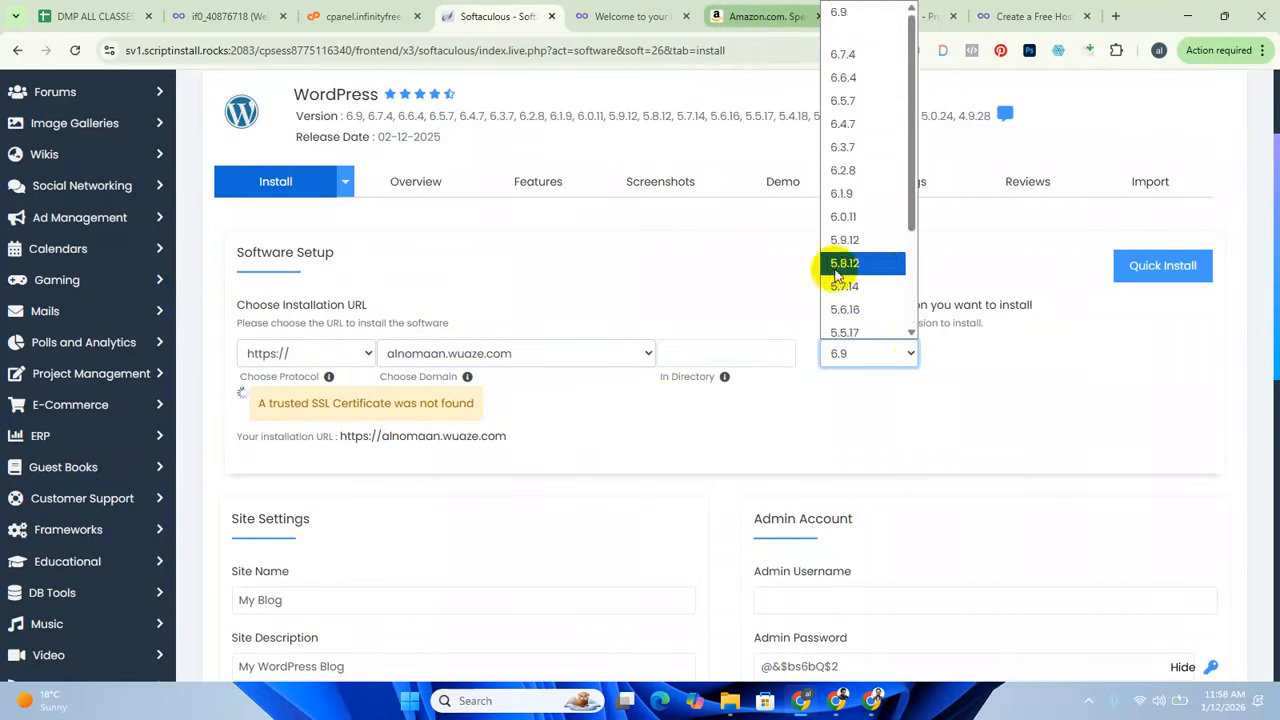
pyautogui.scroll(-3, 860, 285)
pyautogui.scroll(3, 868, 320)
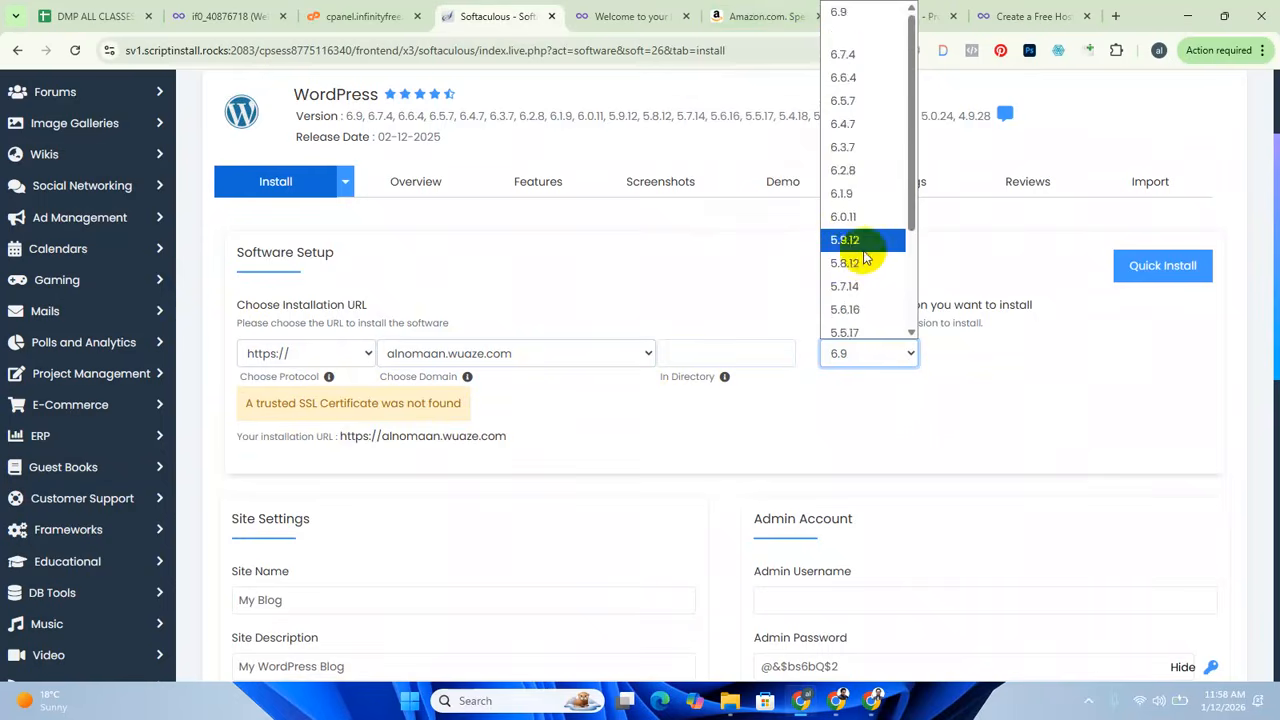
pyautogui.click(870, 12)
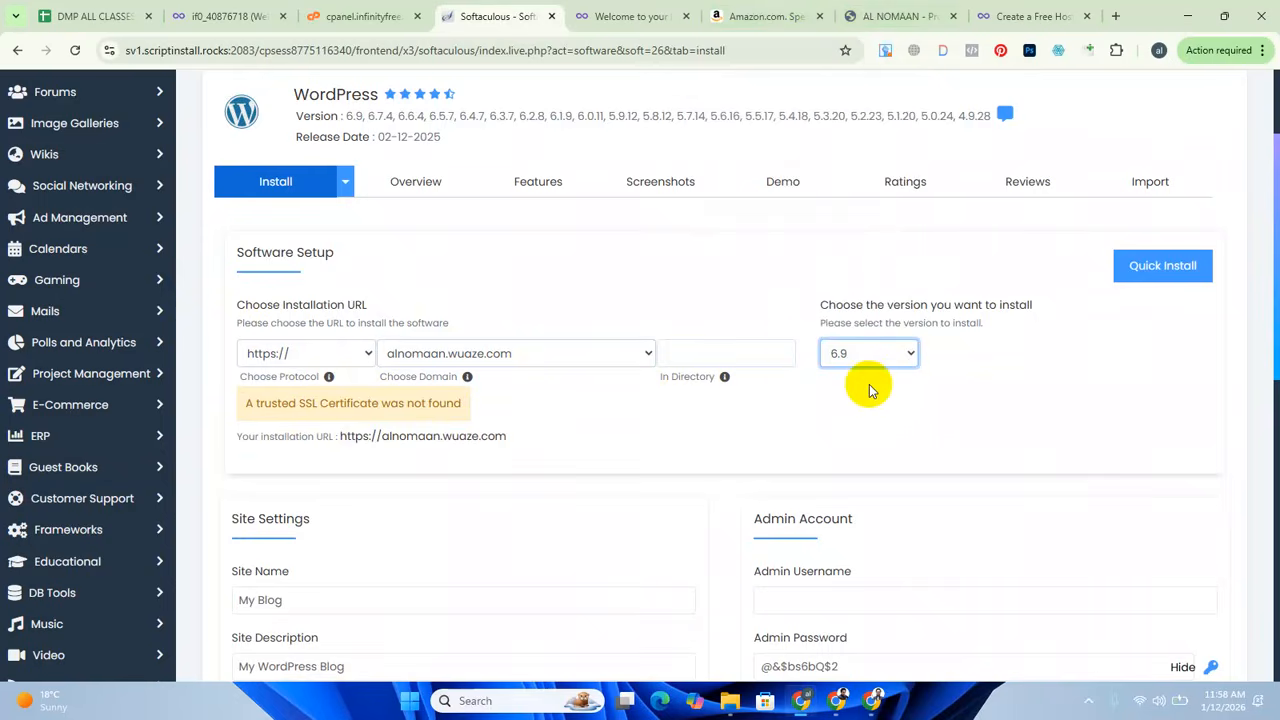
# Replace the default site name with "Freelancer" followed by the site owner's name.
pyautogui.scroll(-2, 528, 461)
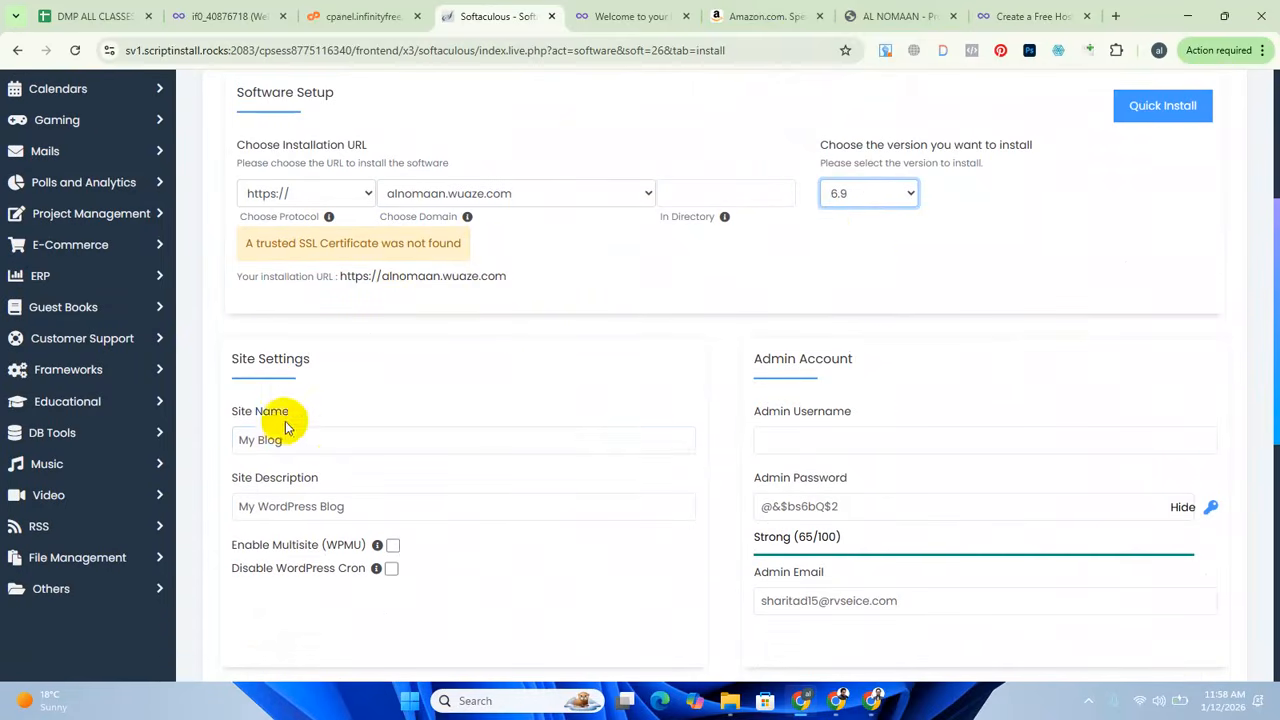
pyautogui.moveTo(299, 441); pyautogui.dragTo(66, 445)
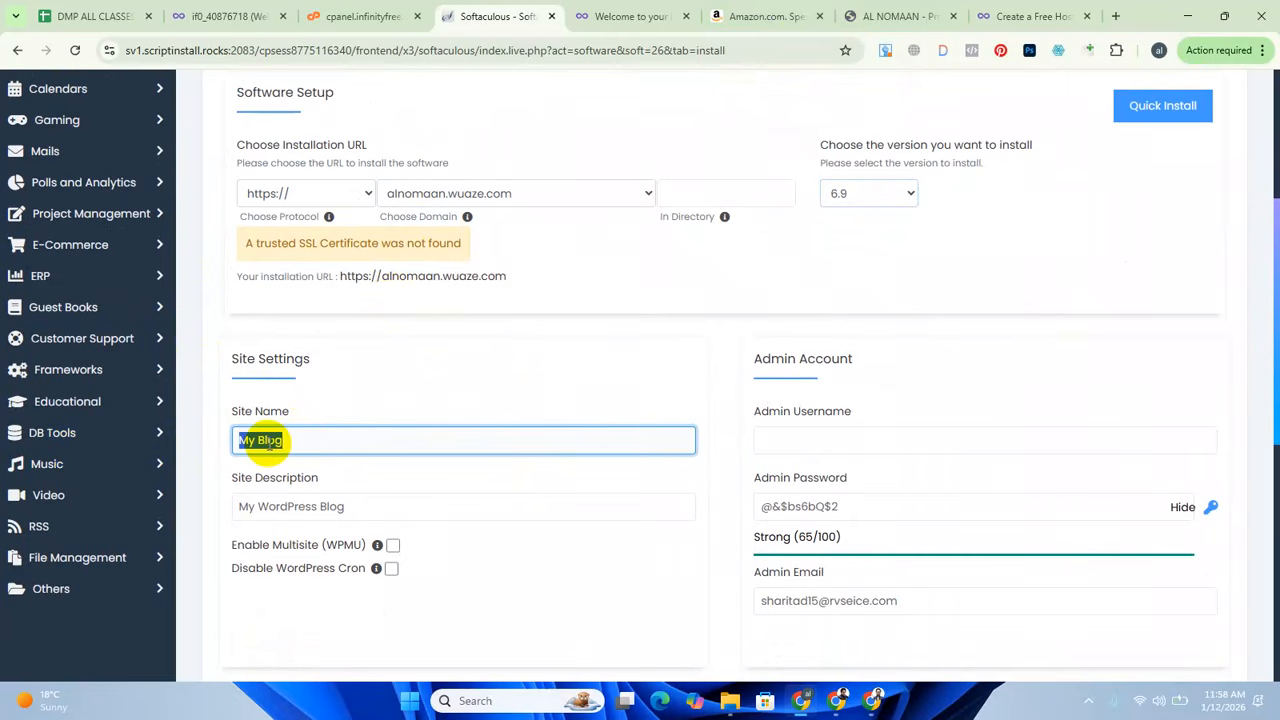
pyautogui.press('BackSpace')
pyautogui.write('F')
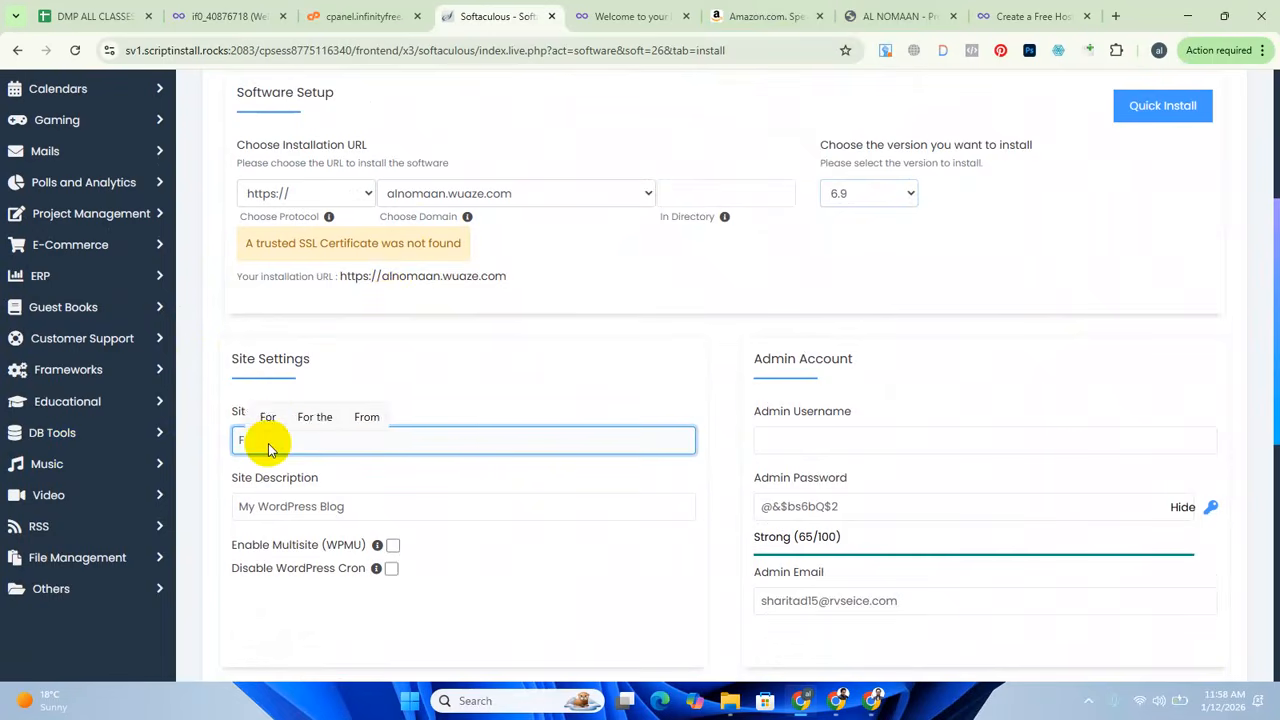
pyautogui.write('reelanc')
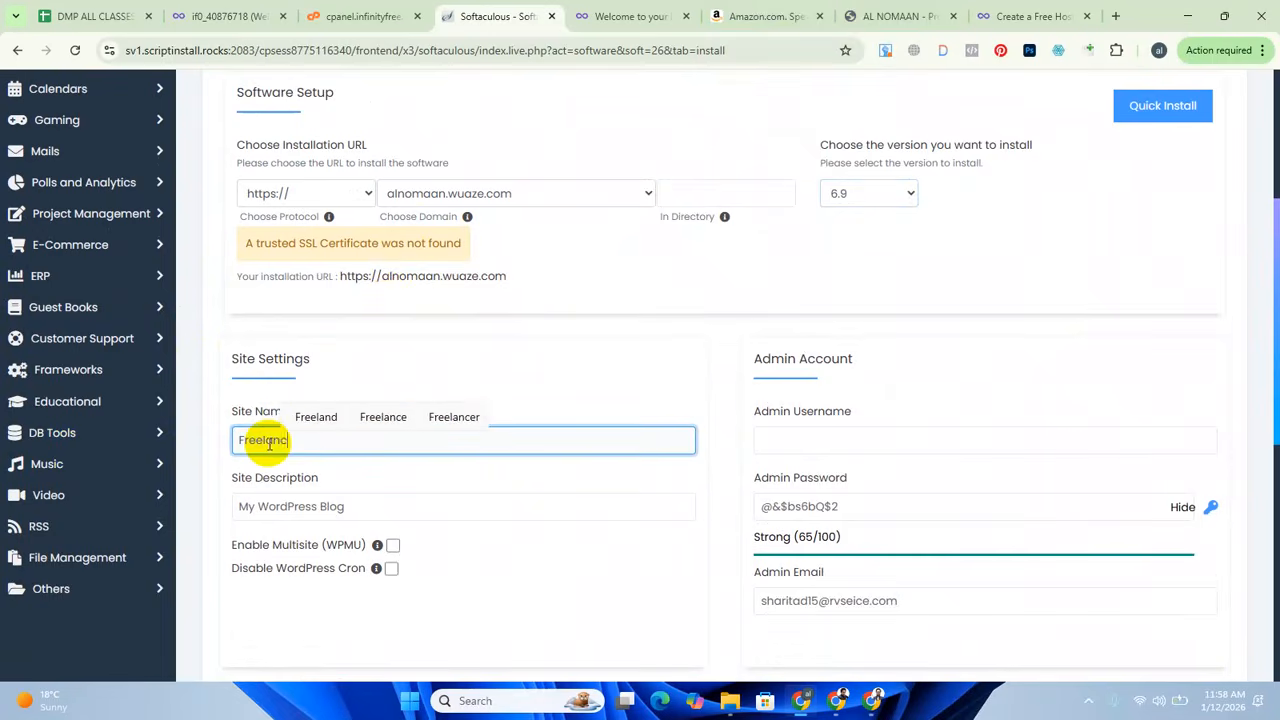
pyautogui.write('er N')
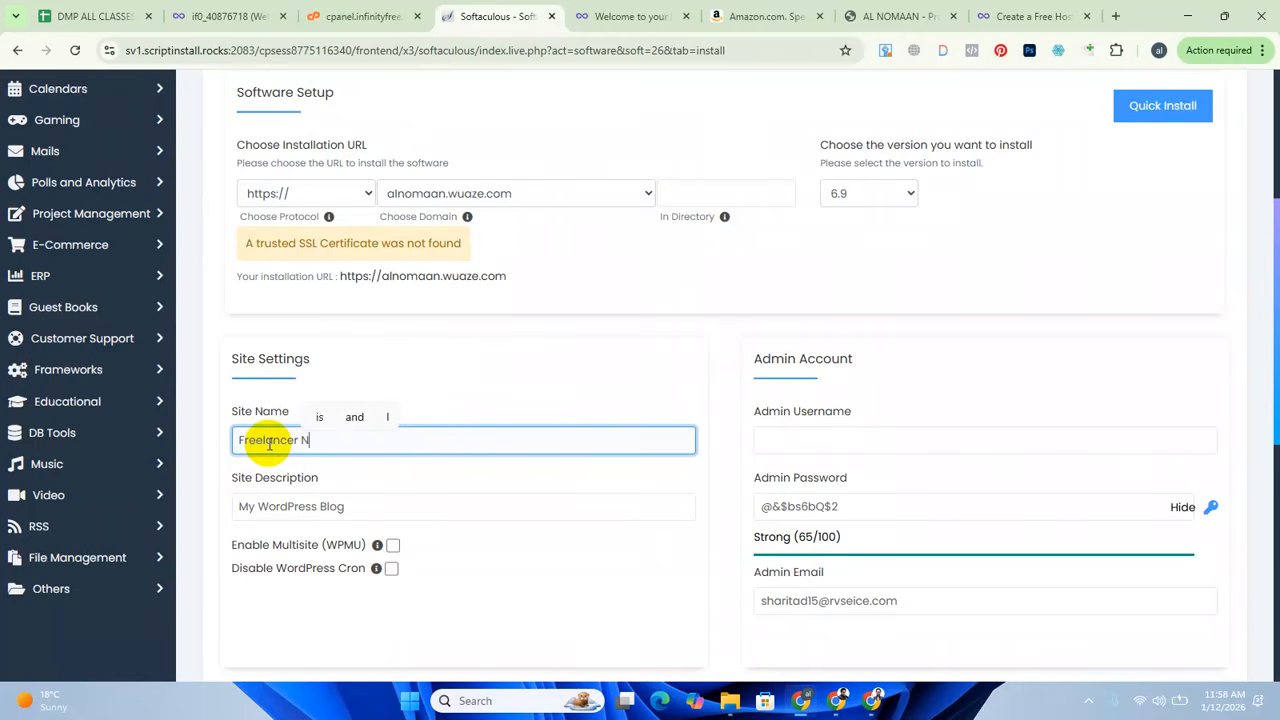
pyautogui.write('omaan')
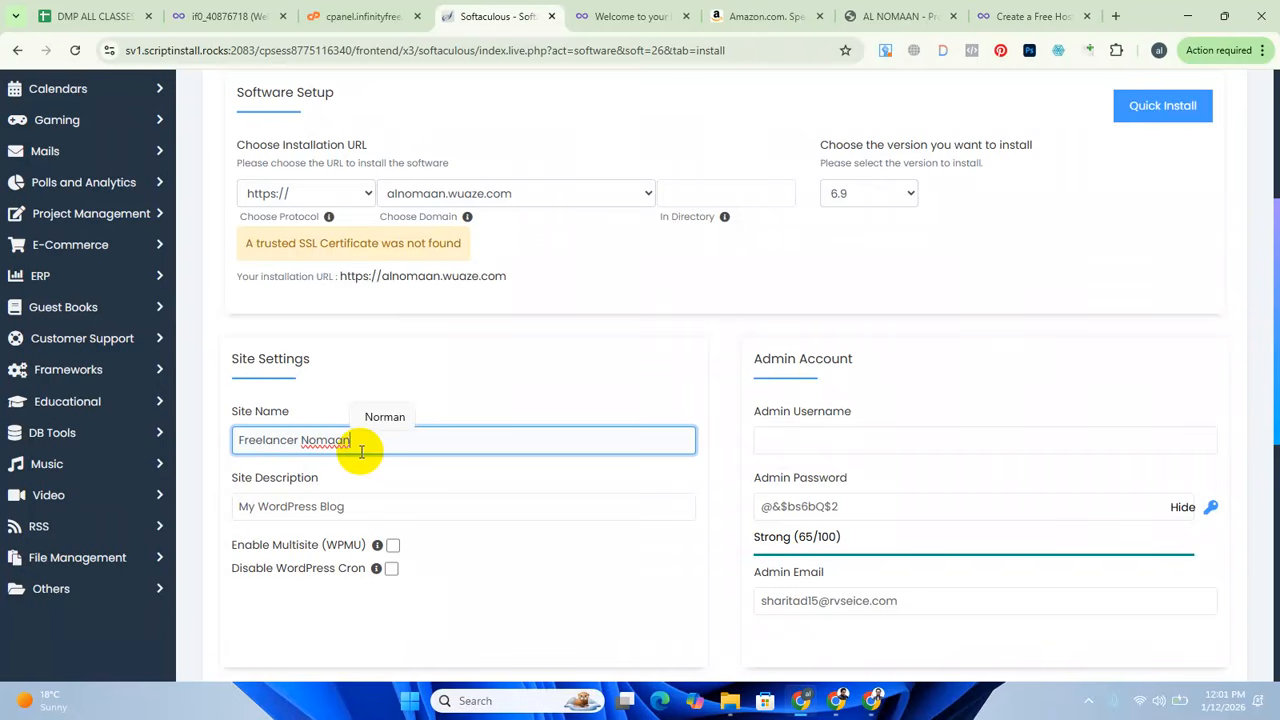
# Replace the default site description with "Best Digital Marketing Expert in Bangladesh".
pyautogui.click(337, 506)
pyautogui.tripleClick(377, 504)
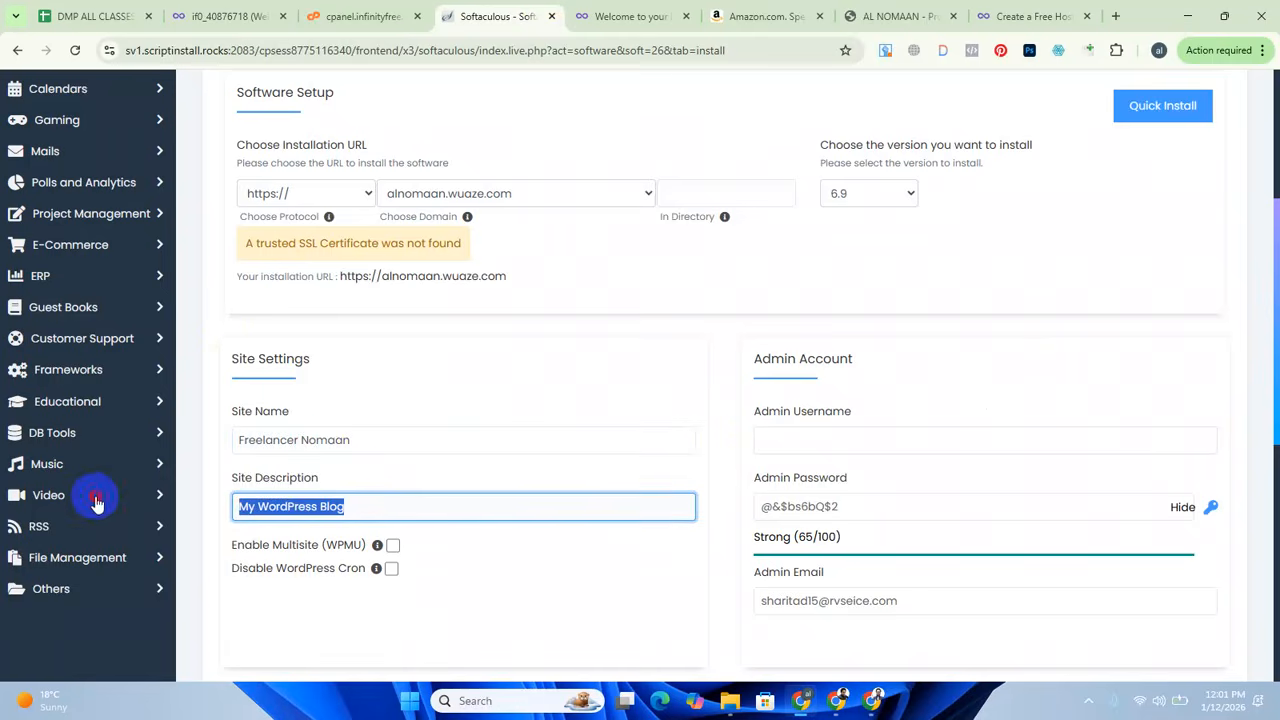
pyautogui.press('BackSpace')
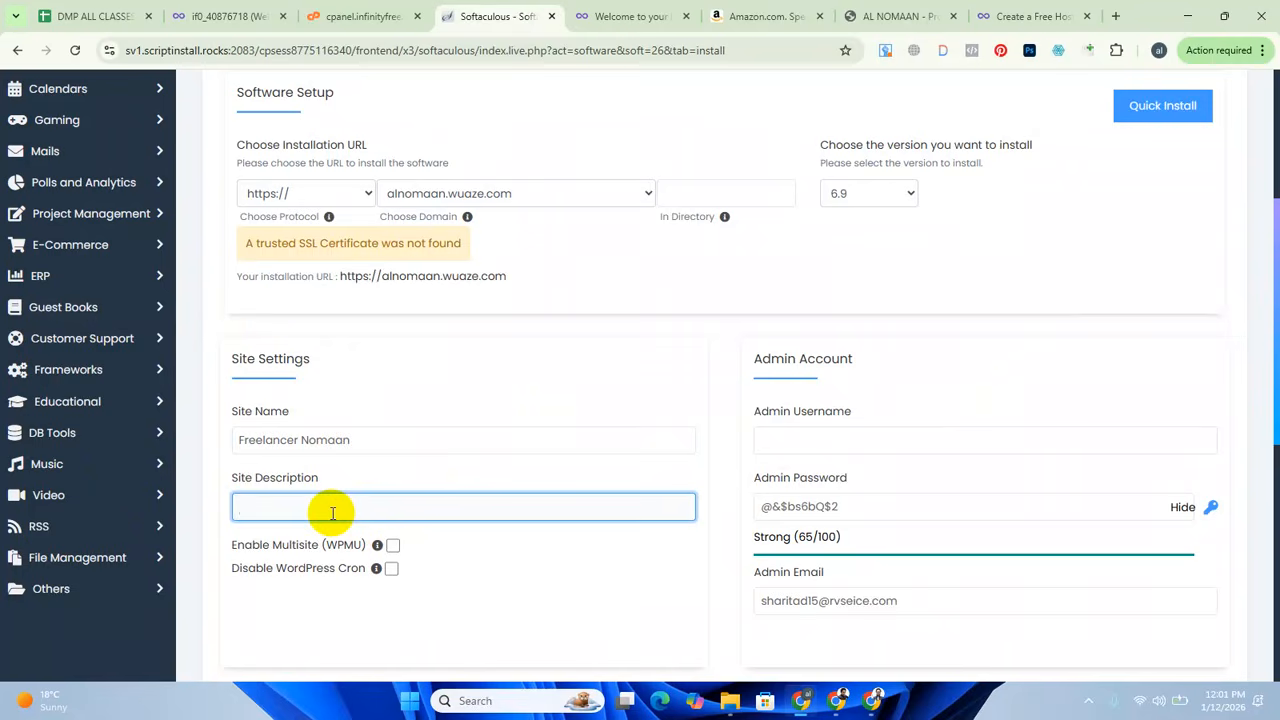
pyautogui.write('Best')
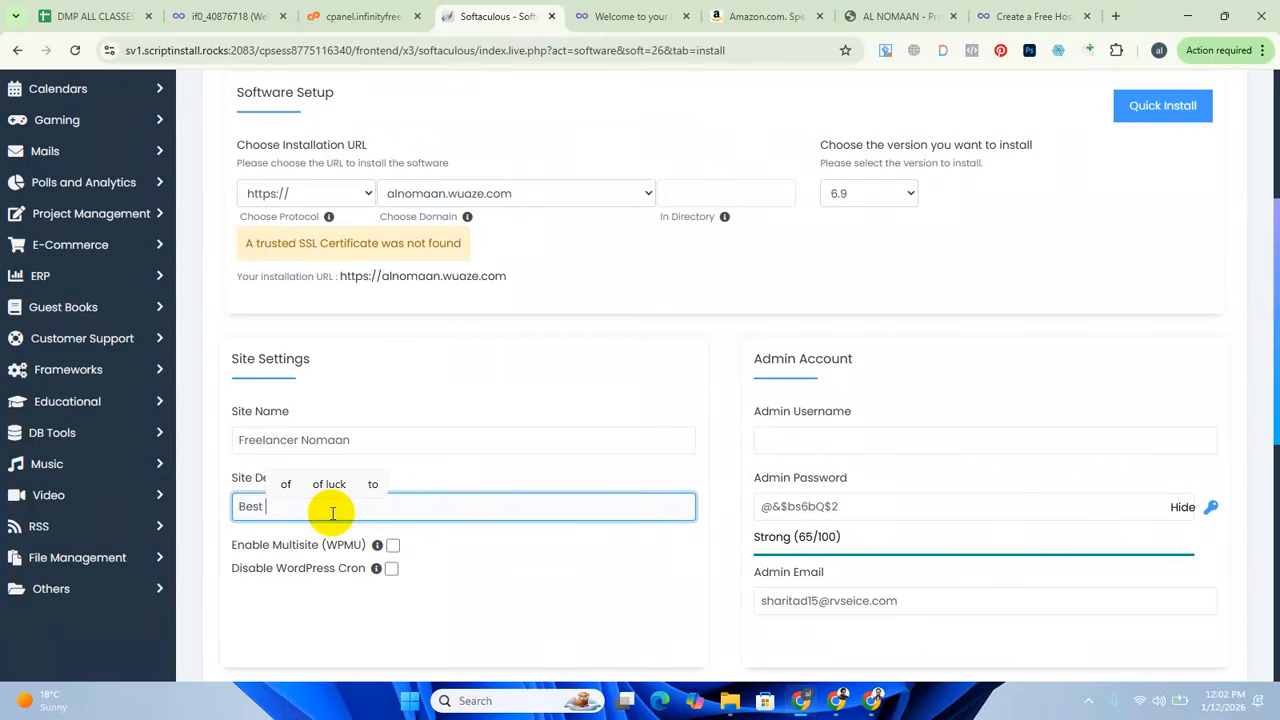
pyautogui.write('d')
pyautogui.press('BackSpace')
pyautogui.write('D')
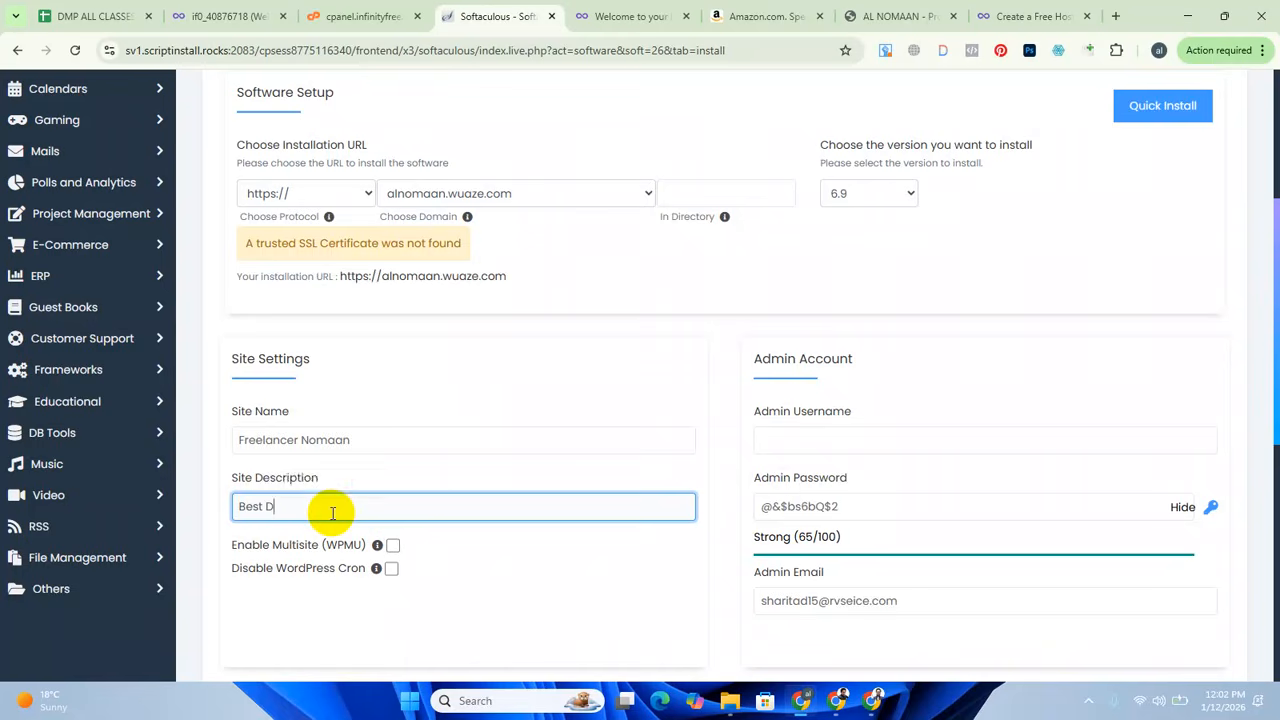
pyautogui.write('igital')
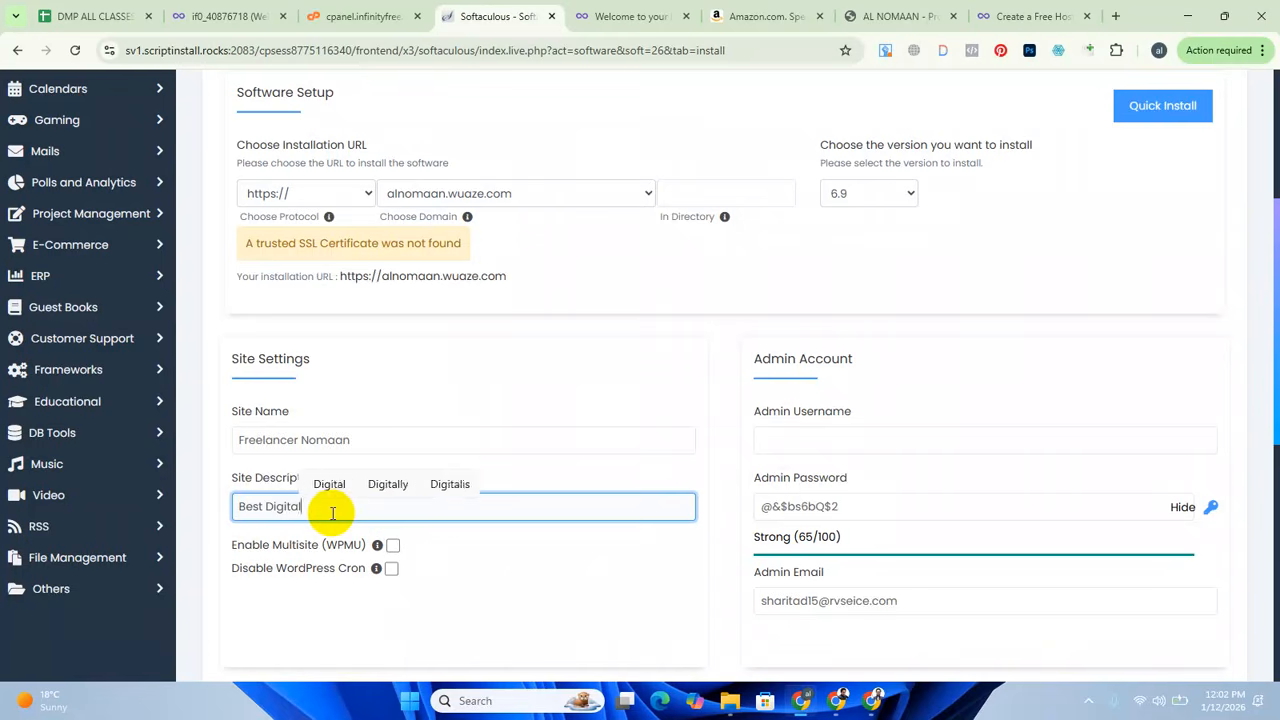
pyautogui.write(' Marketing ')
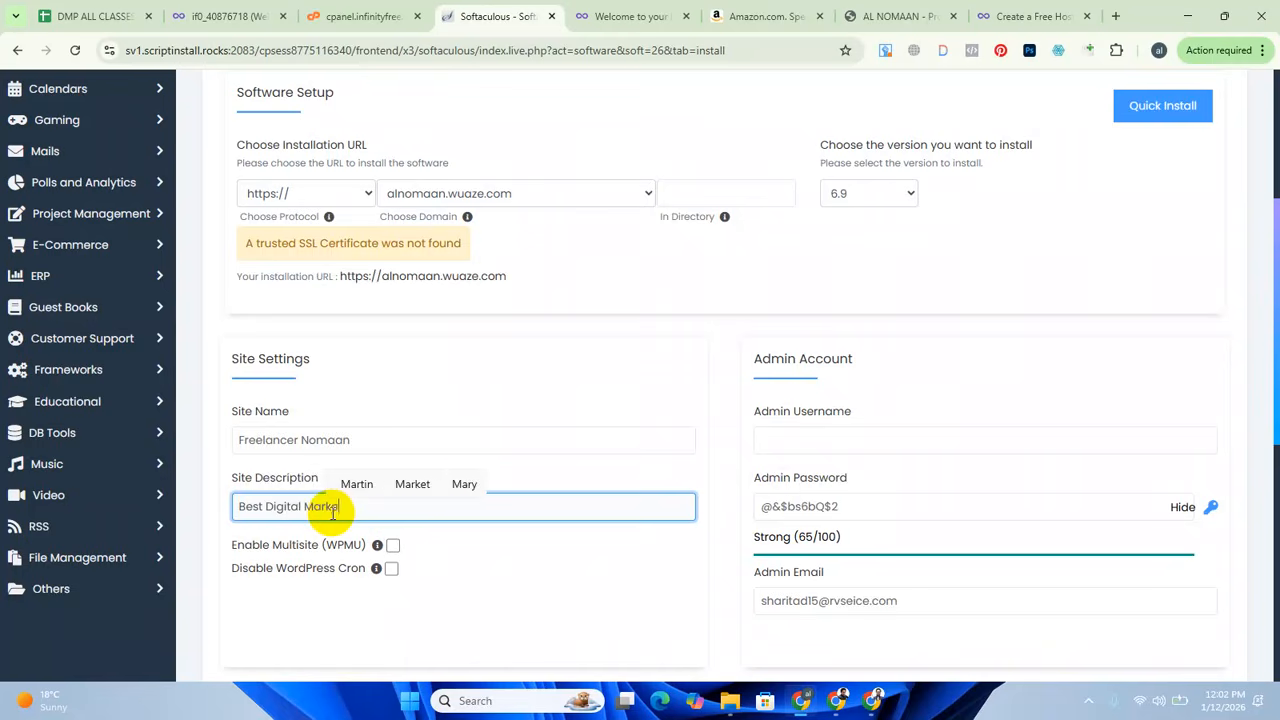
pyautogui.write('Expert')
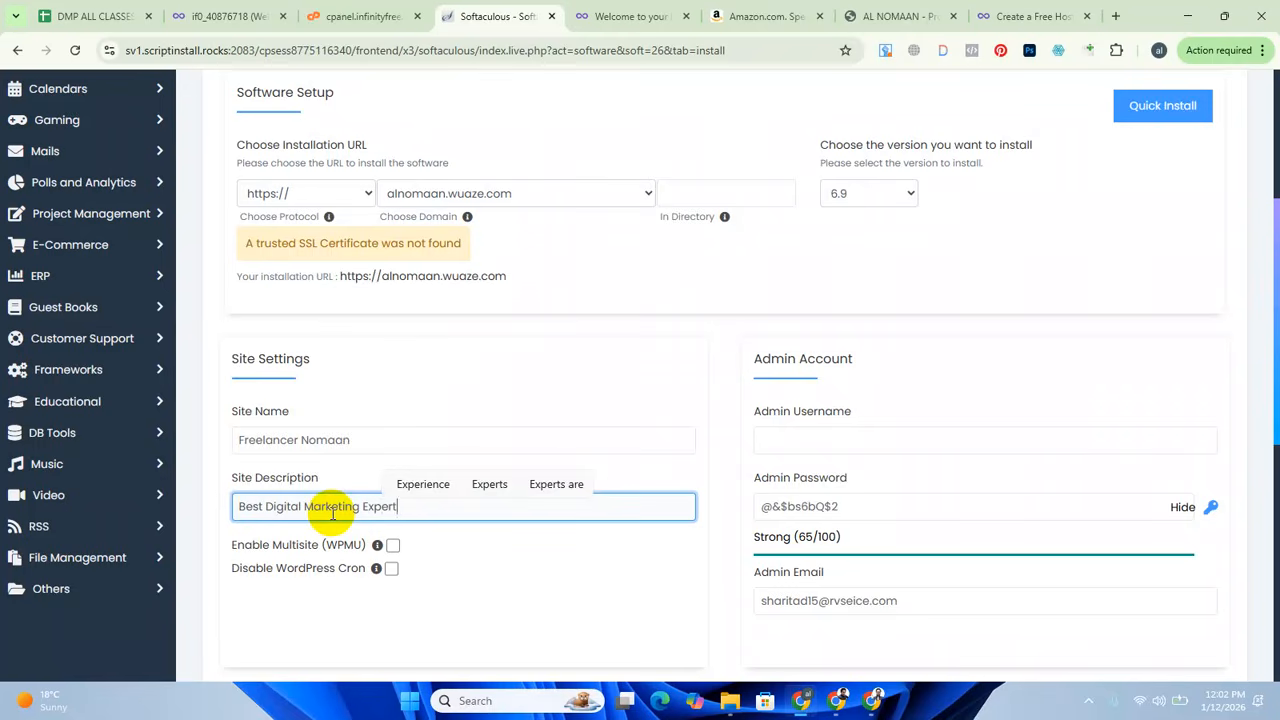
pyautogui.write(' in ')
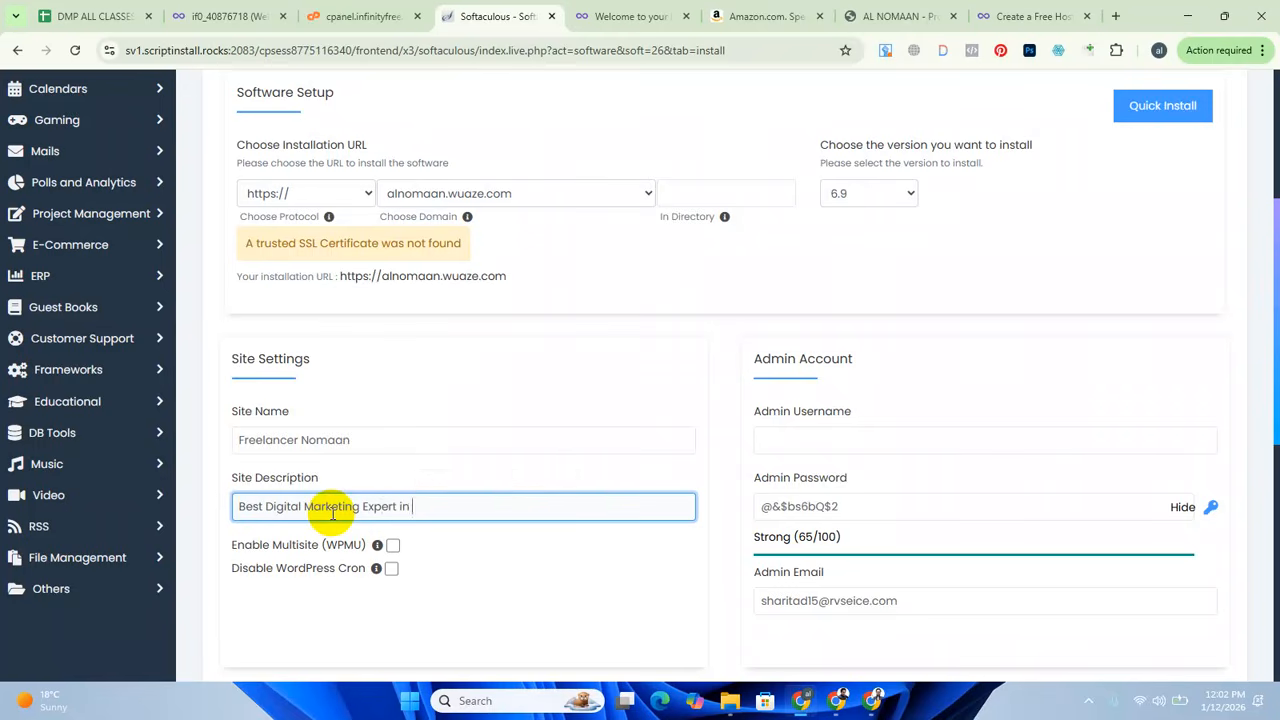
pyautogui.write('Bang')
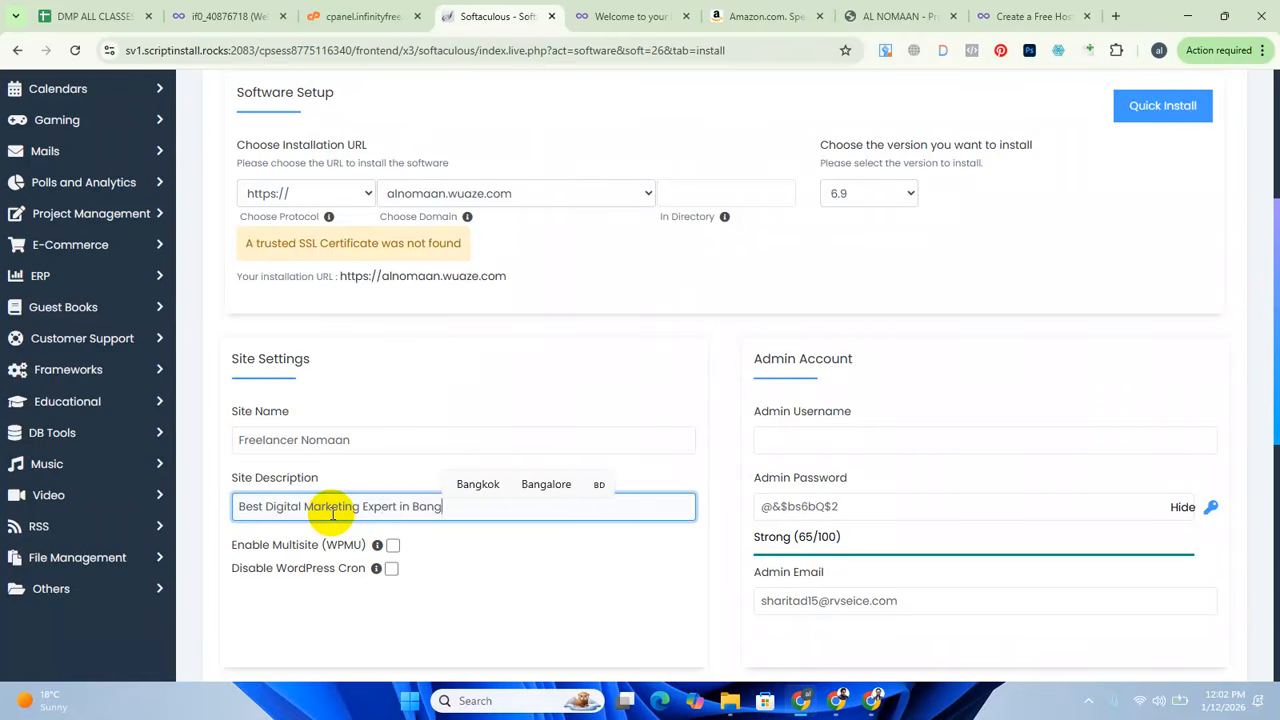
pyautogui.write('ladesh')
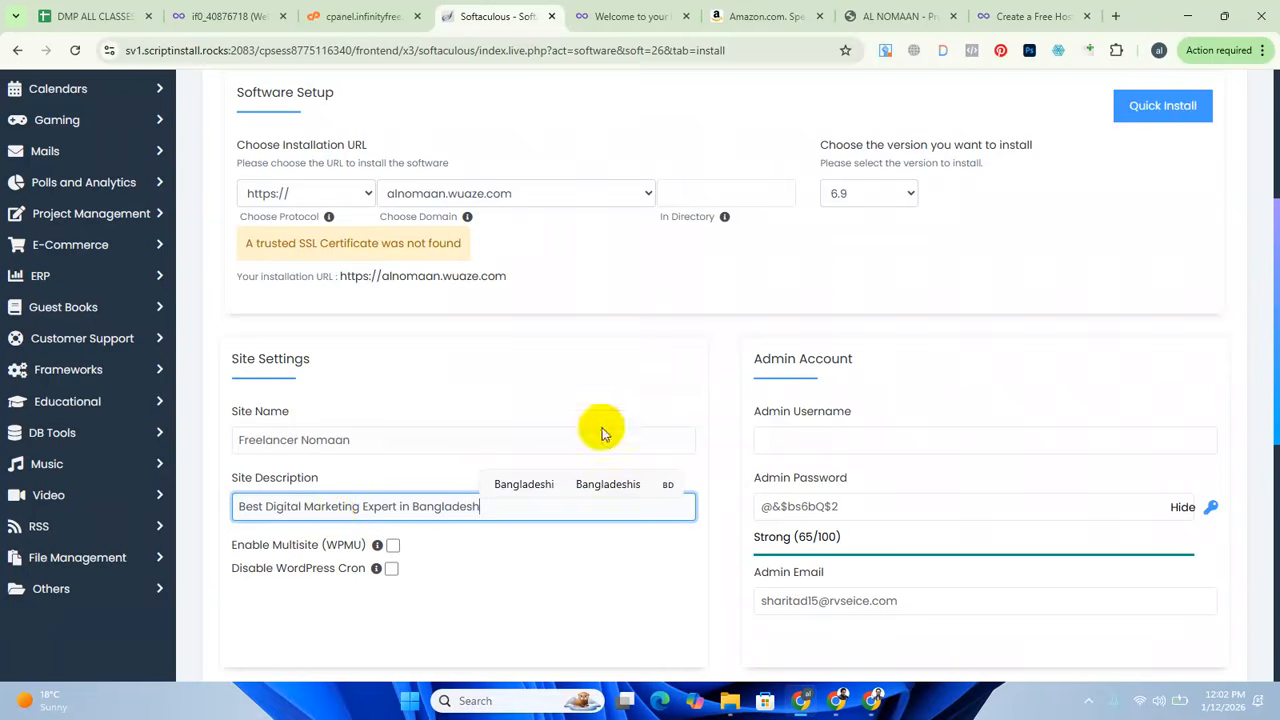
pyautogui.click(531, 593)
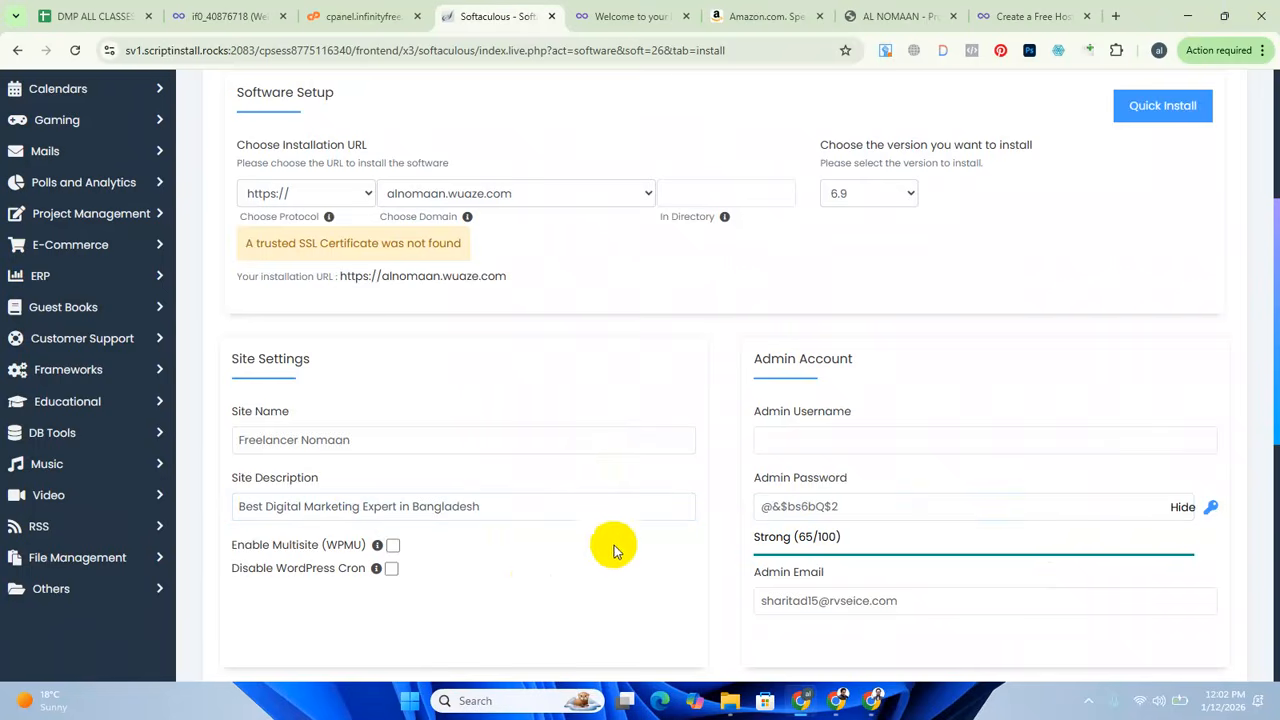
# Set the admin username of the WordPress admin account to "admin".
pyautogui.scroll(-1, 827, 461)
pyautogui.scroll(-1, 827, 461)
pyautogui.click(823, 280)
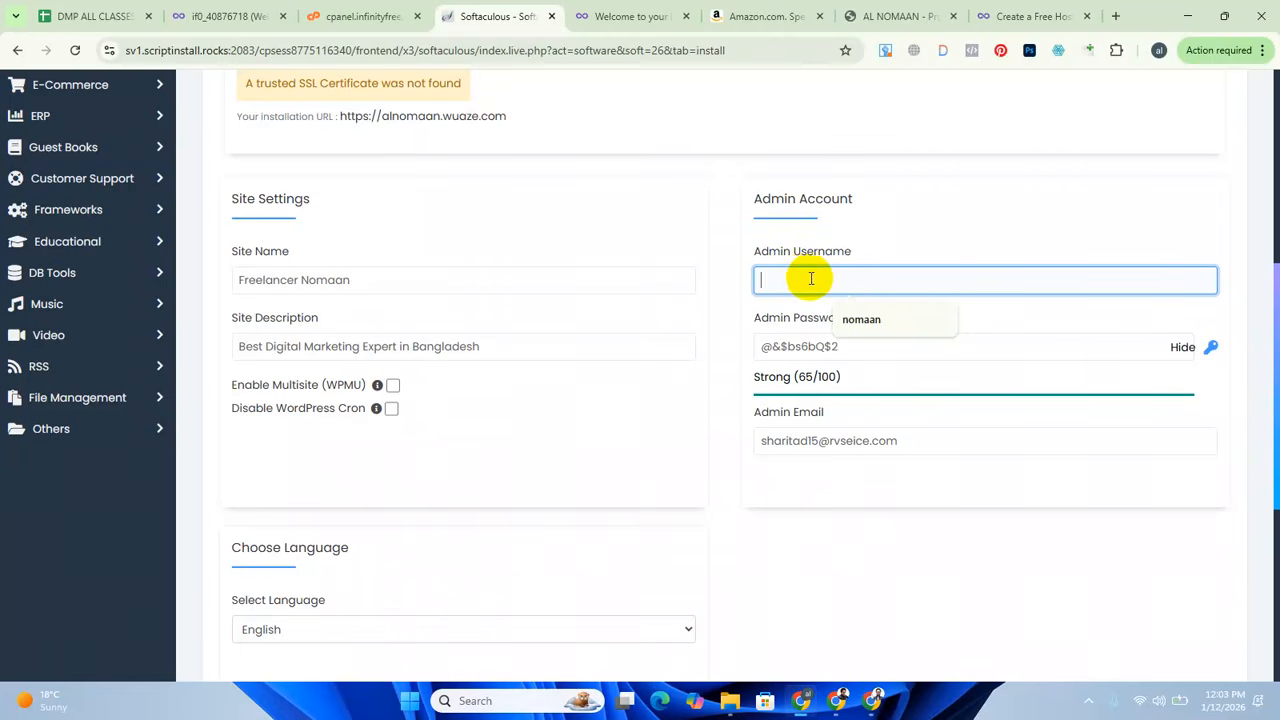
pyautogui.click(806, 275)
pyautogui.write('admin')
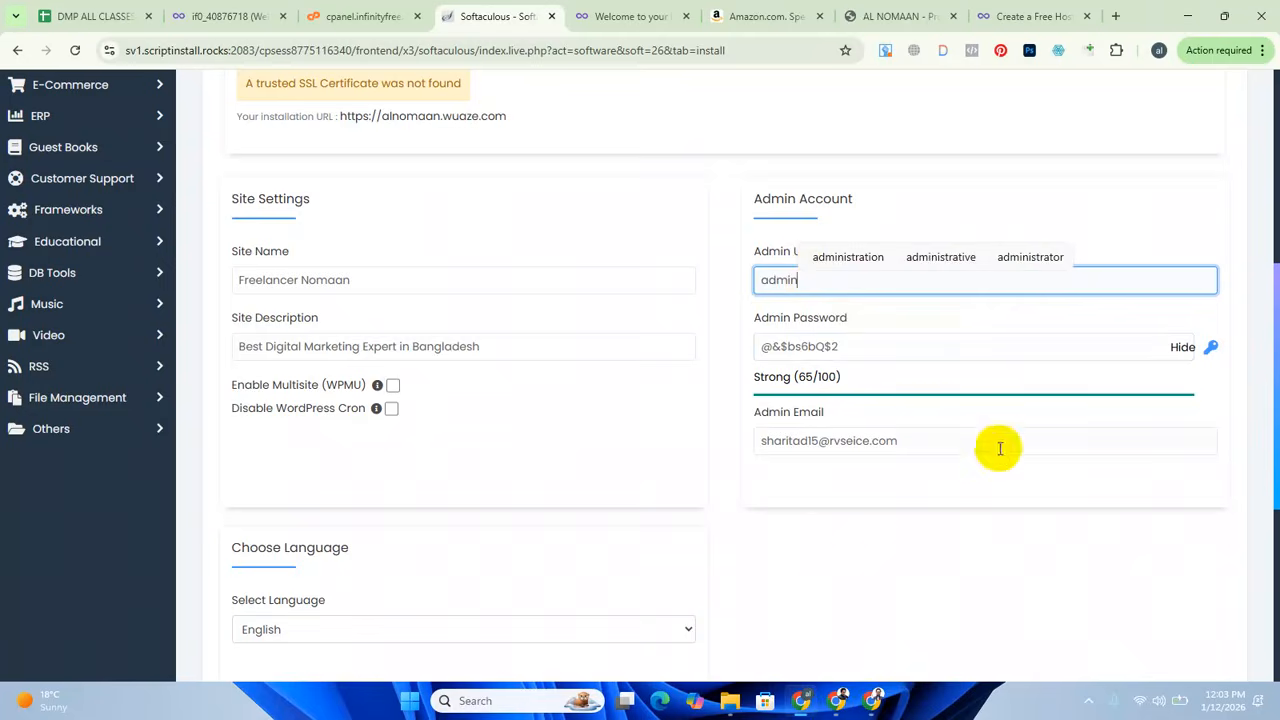
# Replace the generated admin password with the chosen account password.
pyautogui.doubleClick(850, 347)
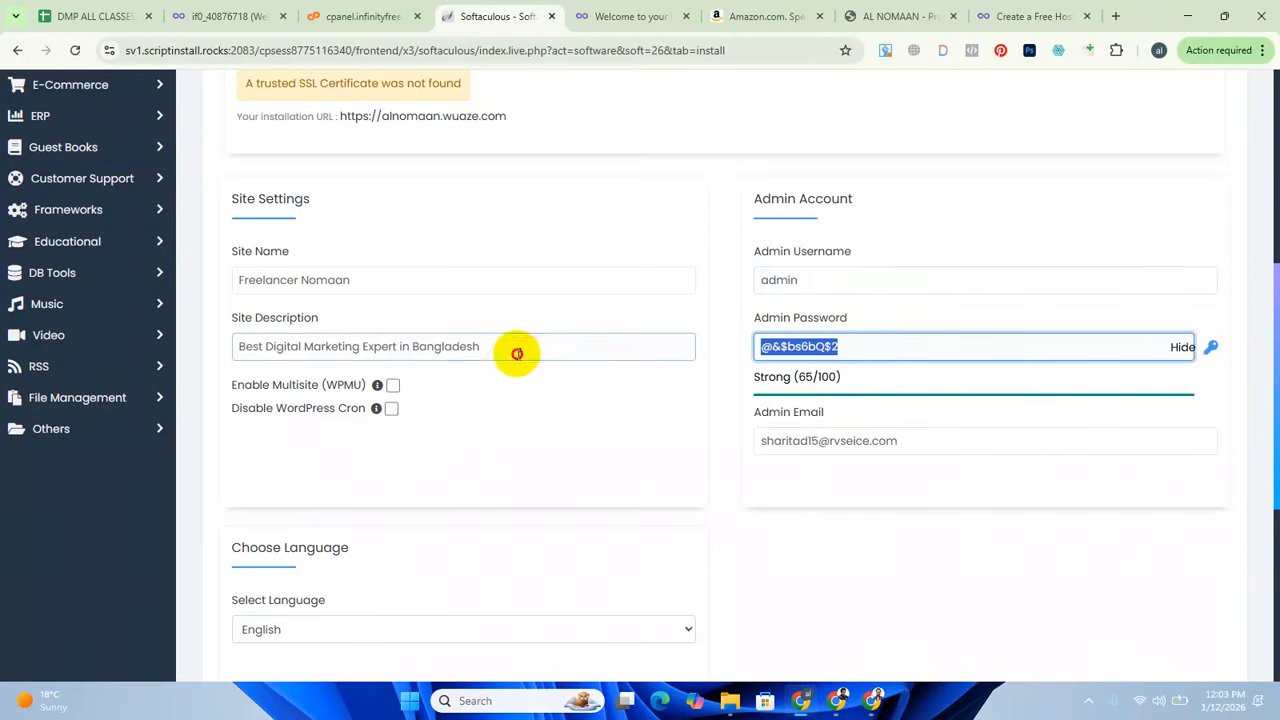
pyautogui.write('admin')
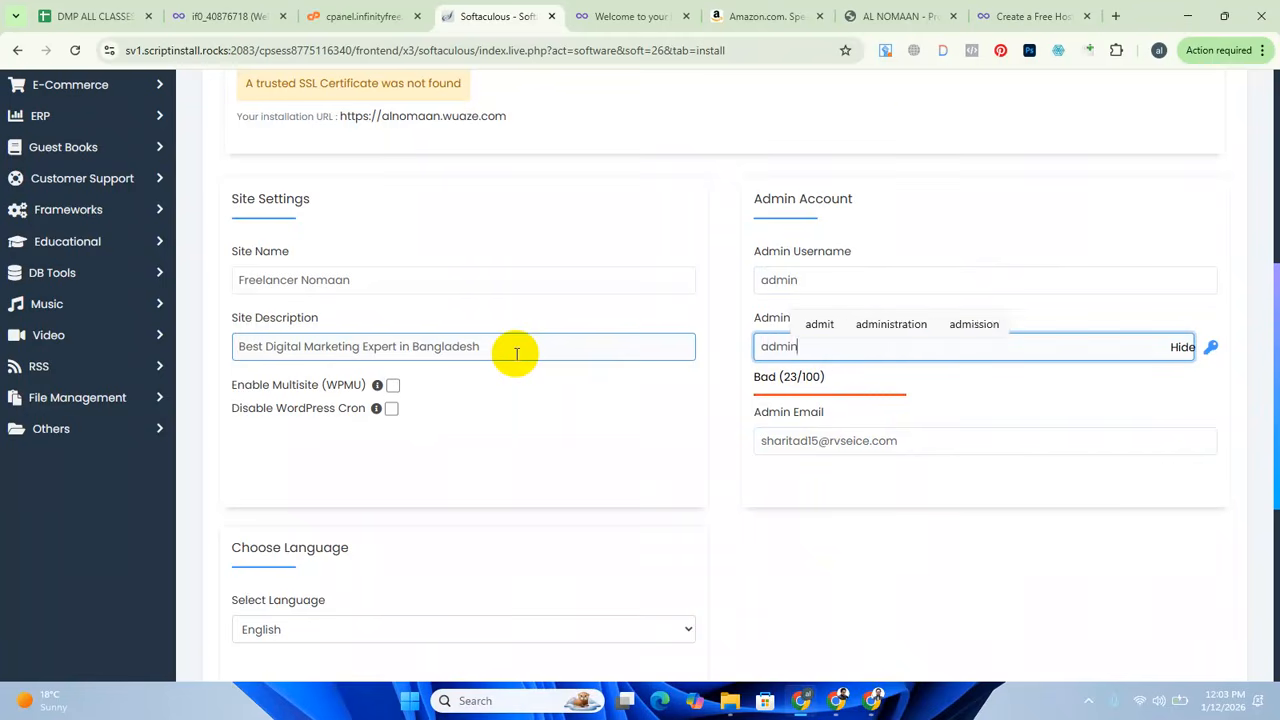
pyautogui.click(985, 133)
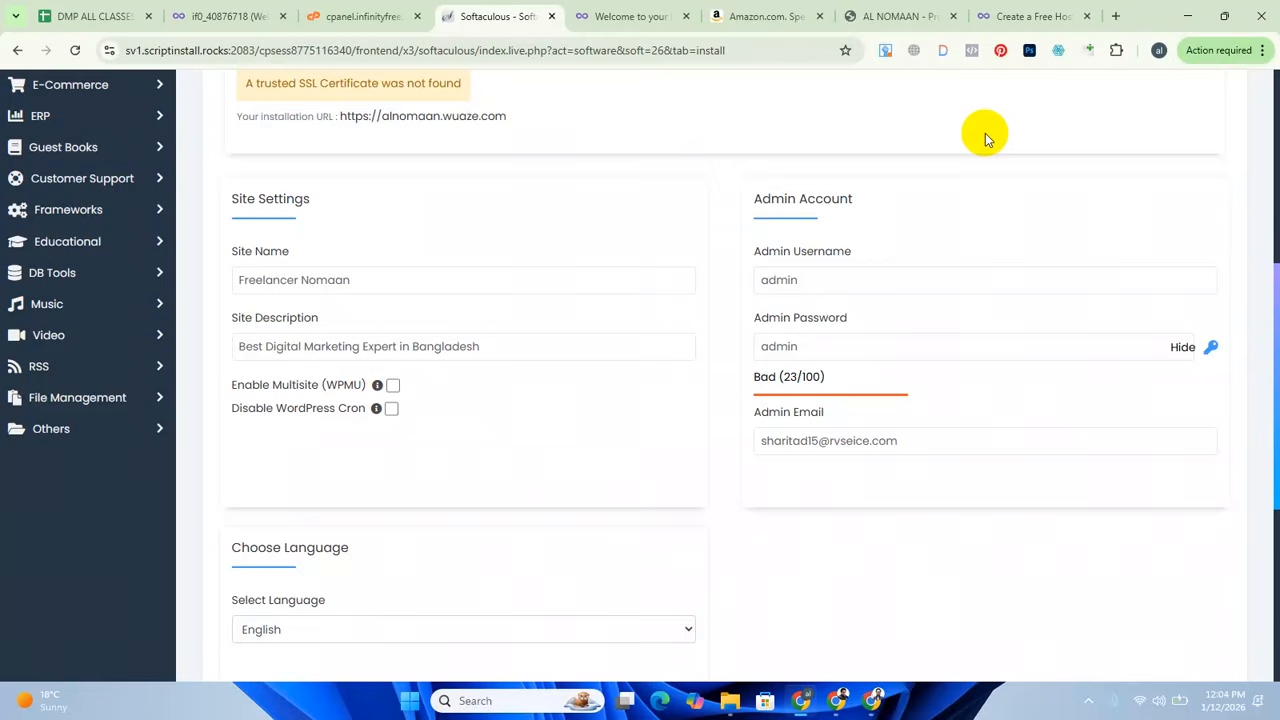
pyautogui.click(829, 346)
pyautogui.hotkey('ctrl', 'a')
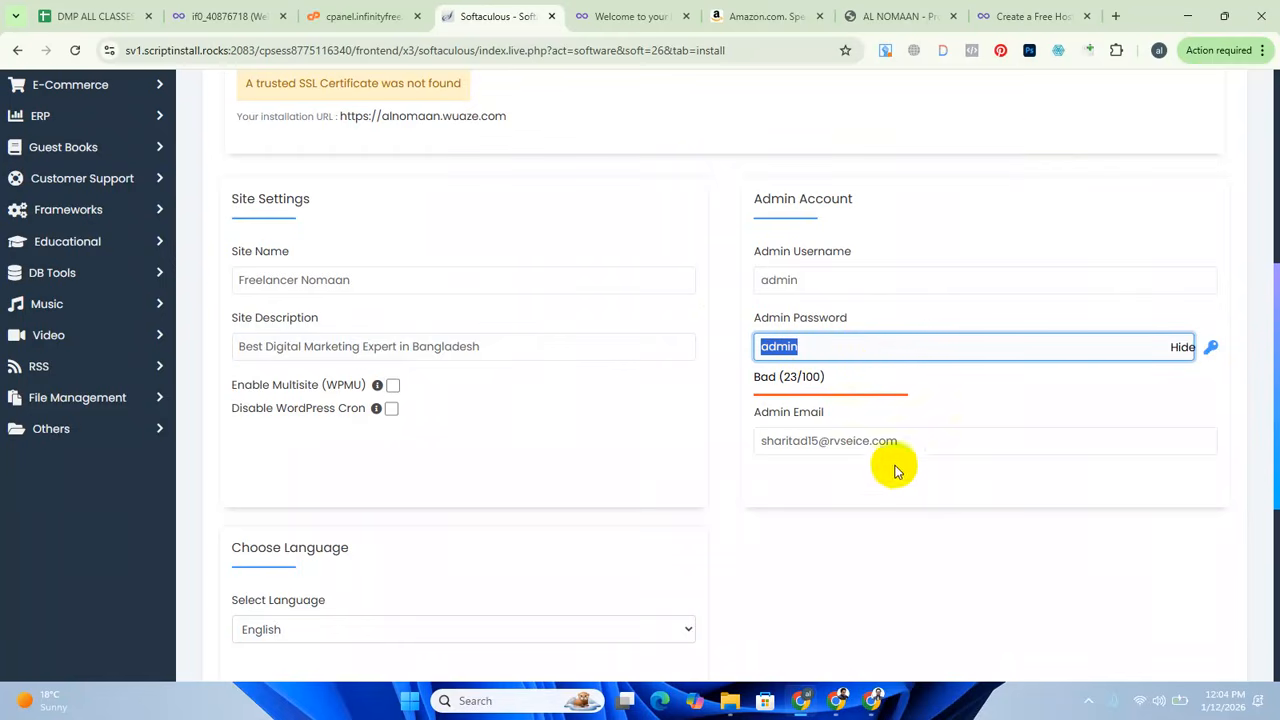
pyautogui.click(869, 515)
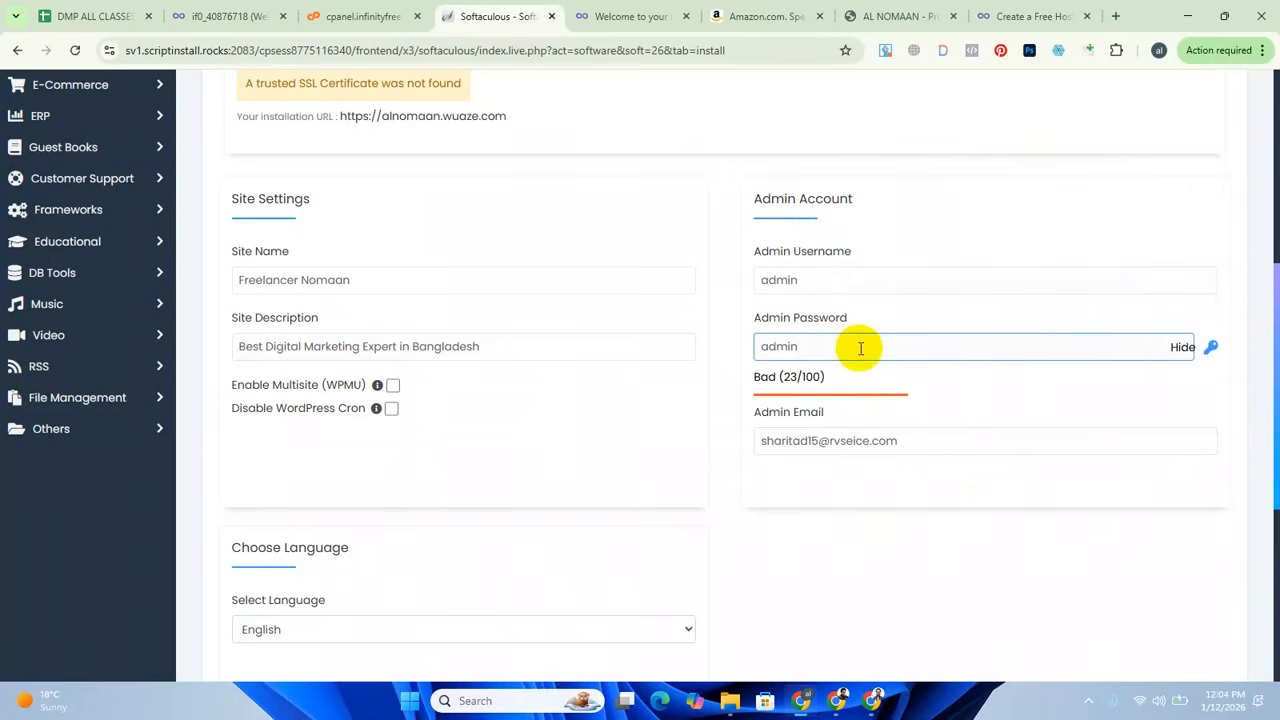
pyautogui.click(776, 418)
# Look through the available installation languages and choose English.
pyautogui.scroll(-2, 774, 420)
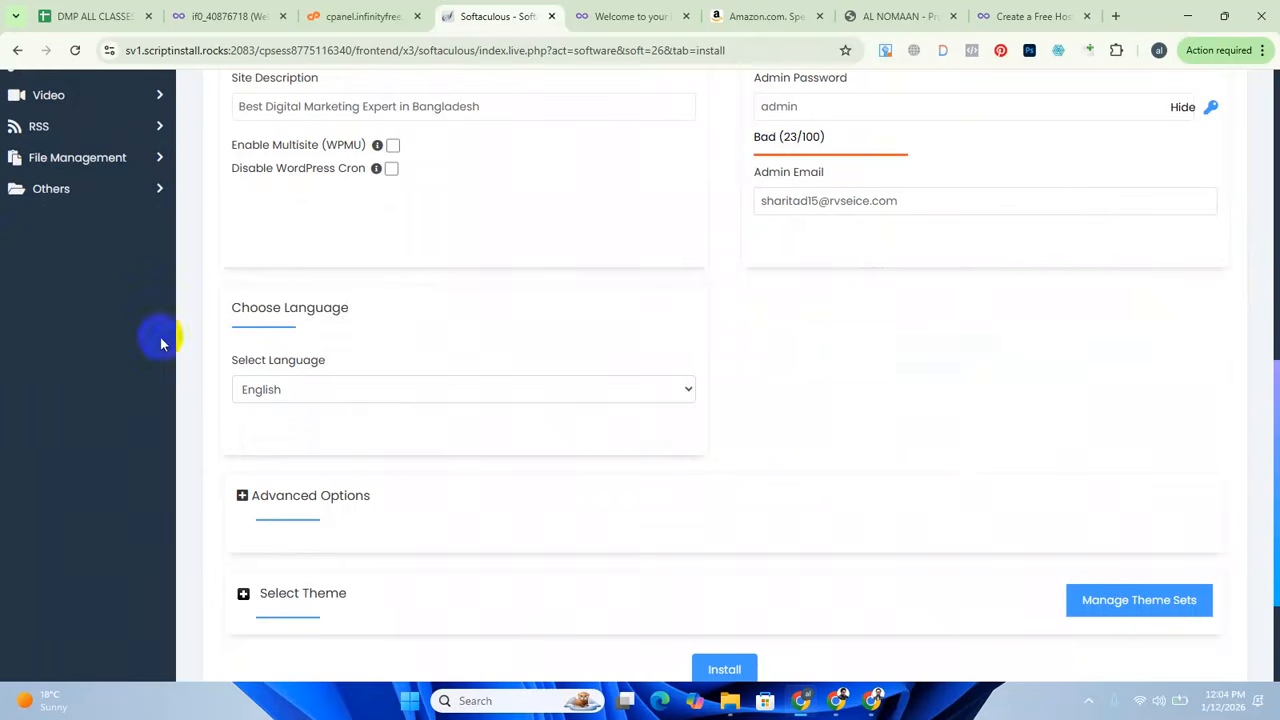
pyautogui.click(686, 390)
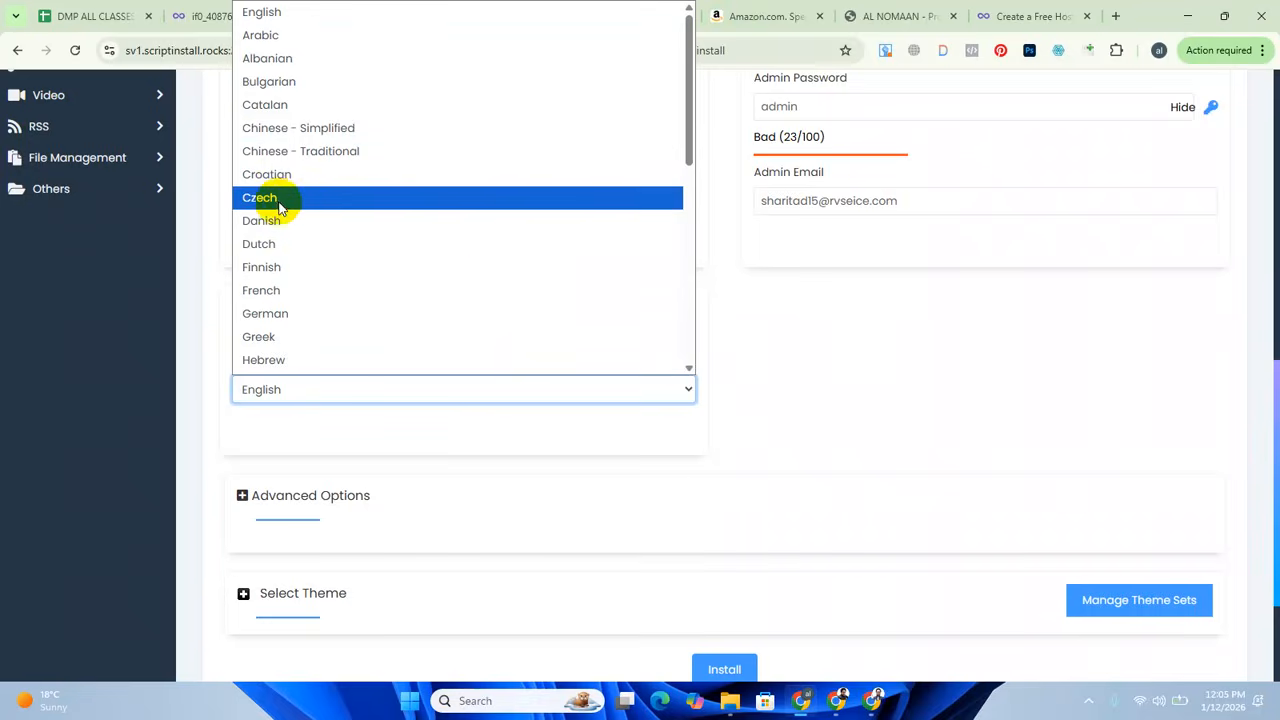
pyautogui.scroll(-5, 305, 222)
pyautogui.scroll(-1, 305, 222)
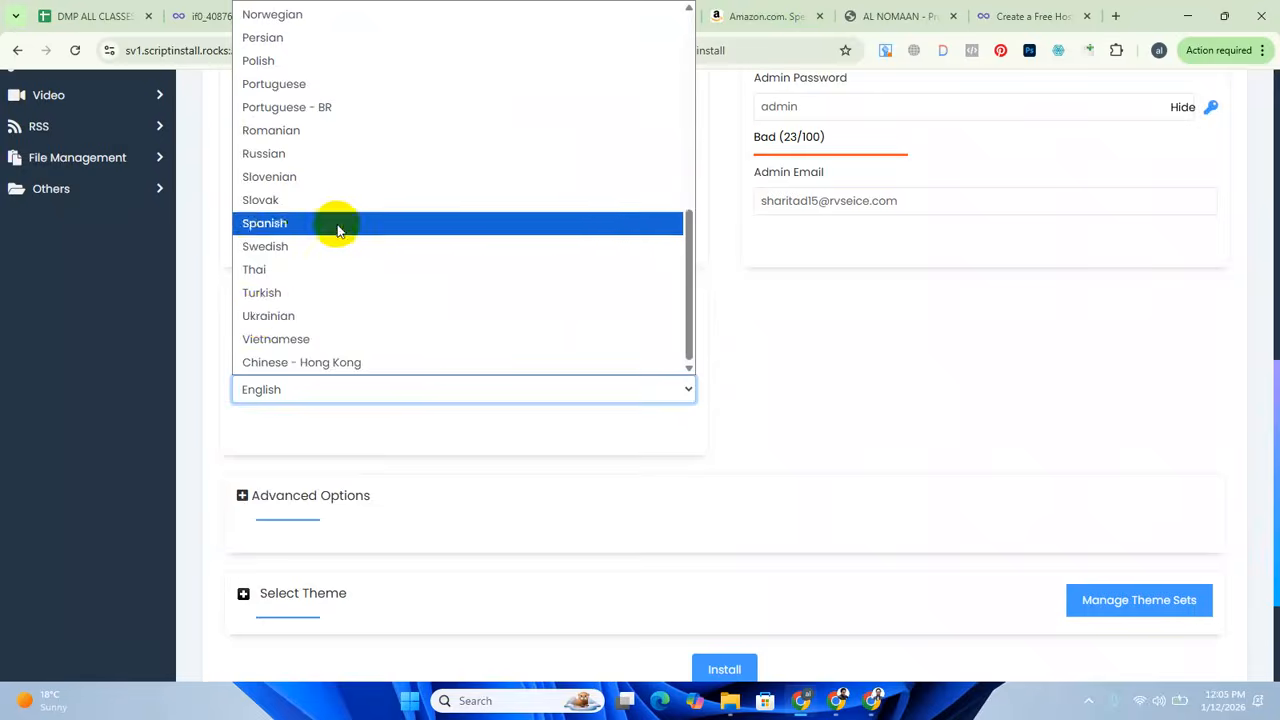
pyautogui.scroll(6, 340, 260)
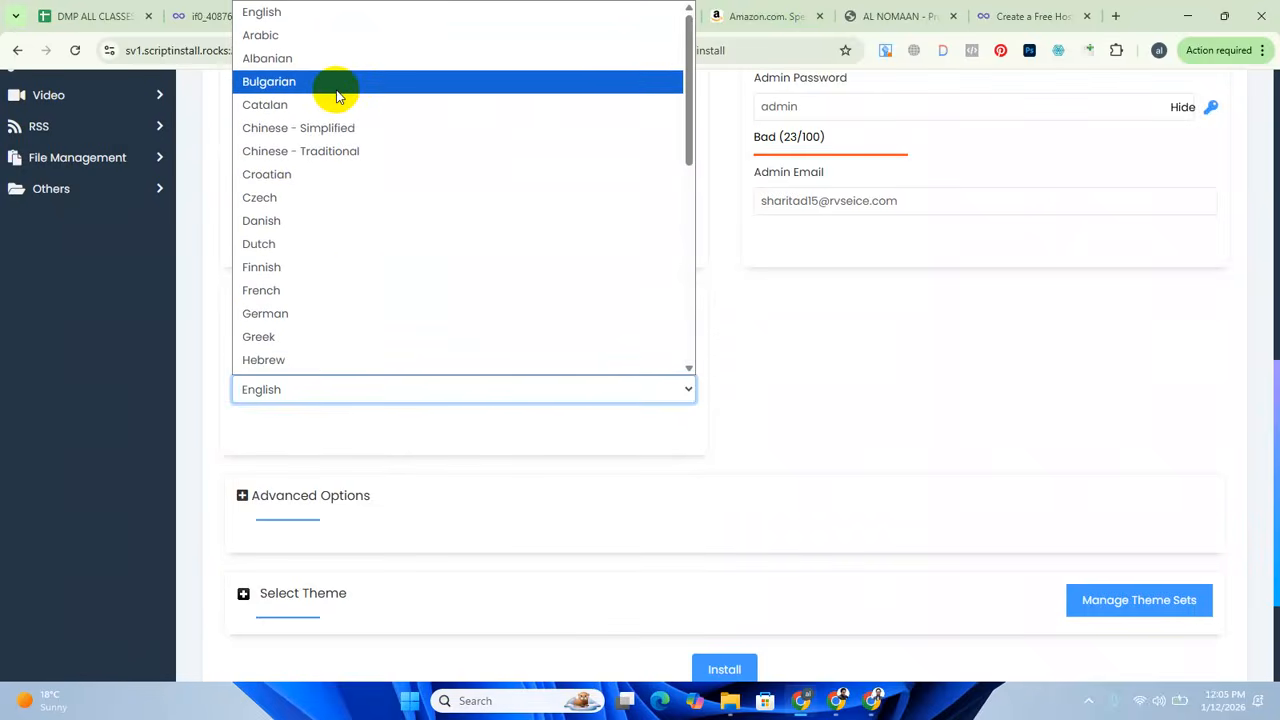
pyautogui.click(300, 11)
# Review the database name, table prefix and auto-upgrade settings in the advanced options, and collapse them again.
pyautogui.scroll(-1, 475, 453)
pyautogui.scroll(-2, 475, 453)
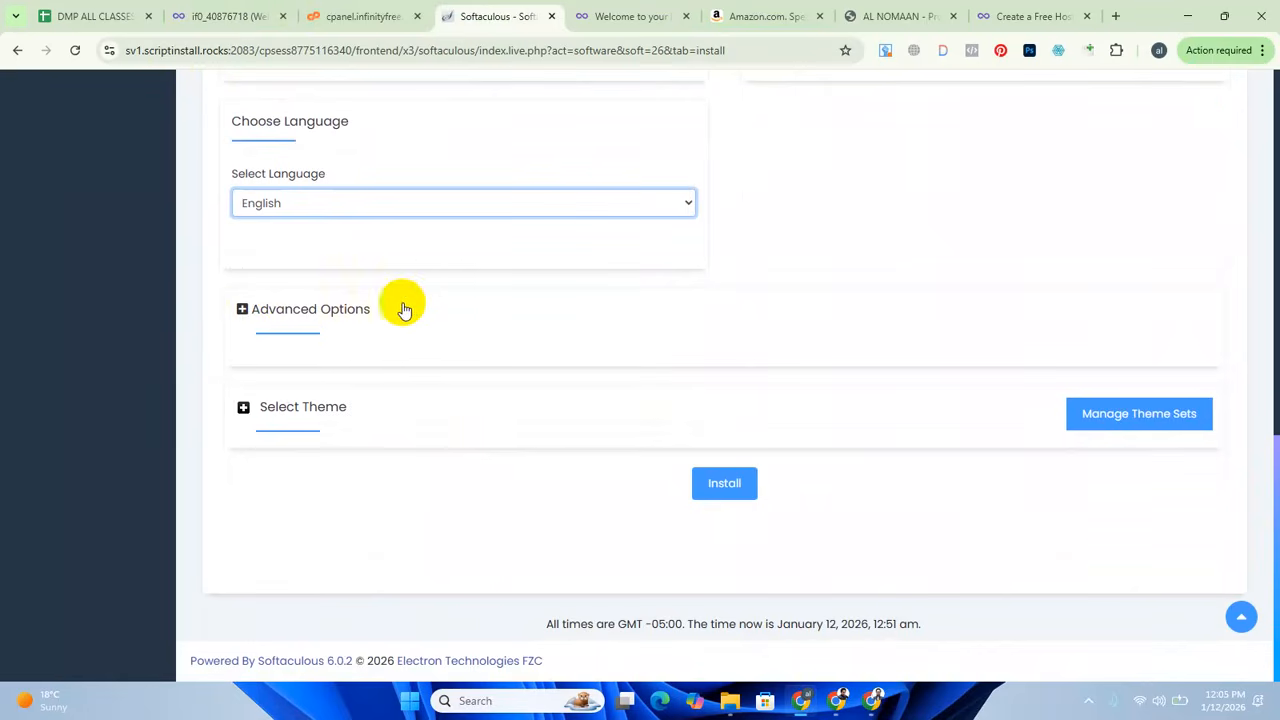
pyautogui.click(366, 316)
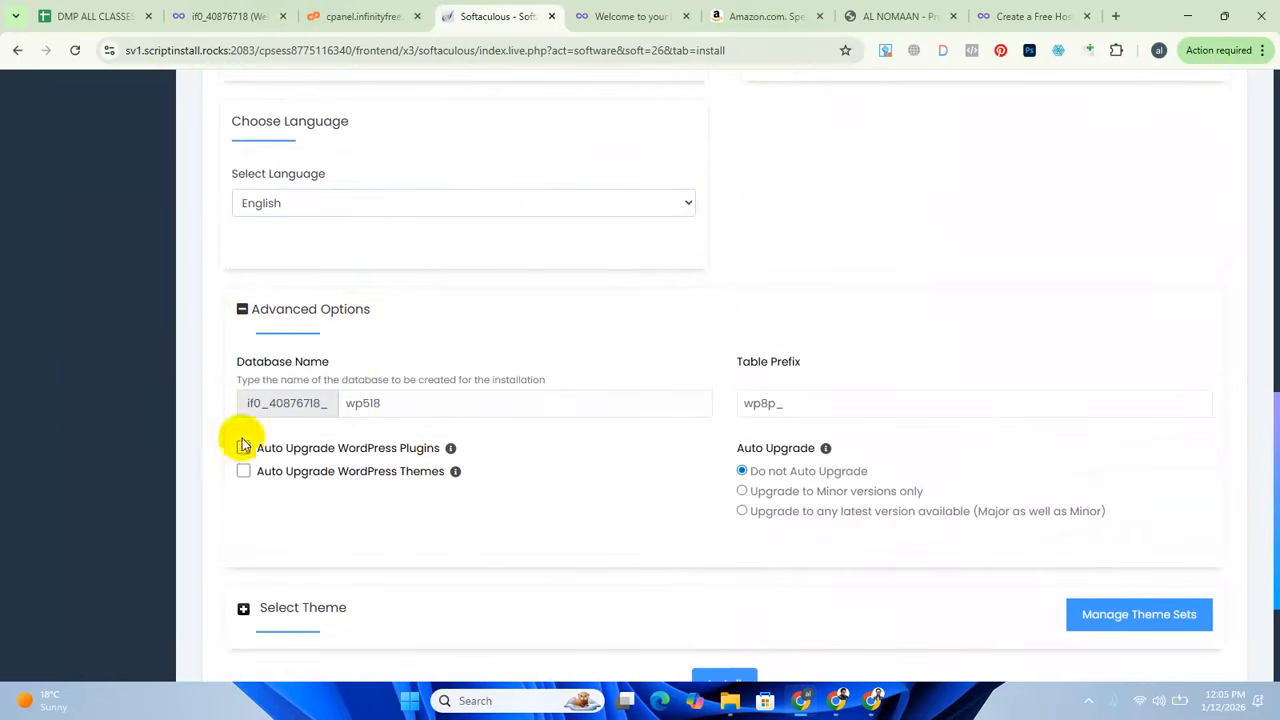
pyautogui.click(306, 312)
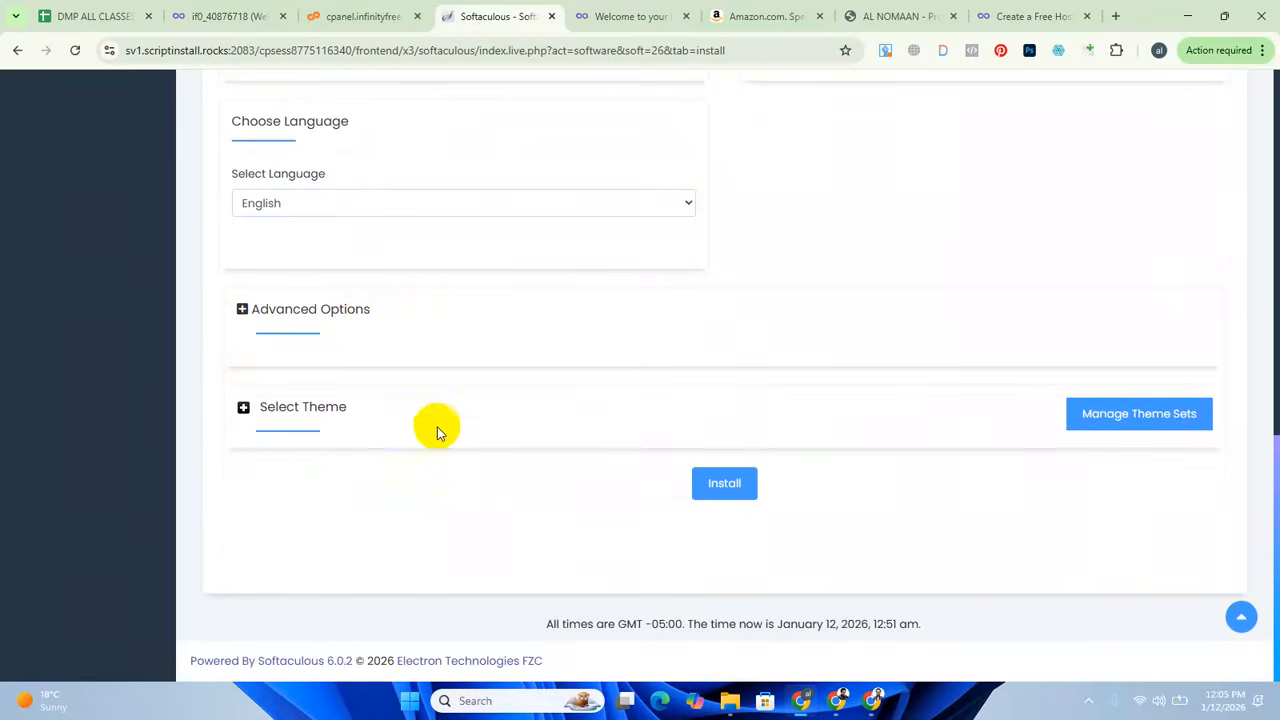
# Expand the theme selection and examine the optional themes offered for the installation.
pyautogui.click(337, 420)
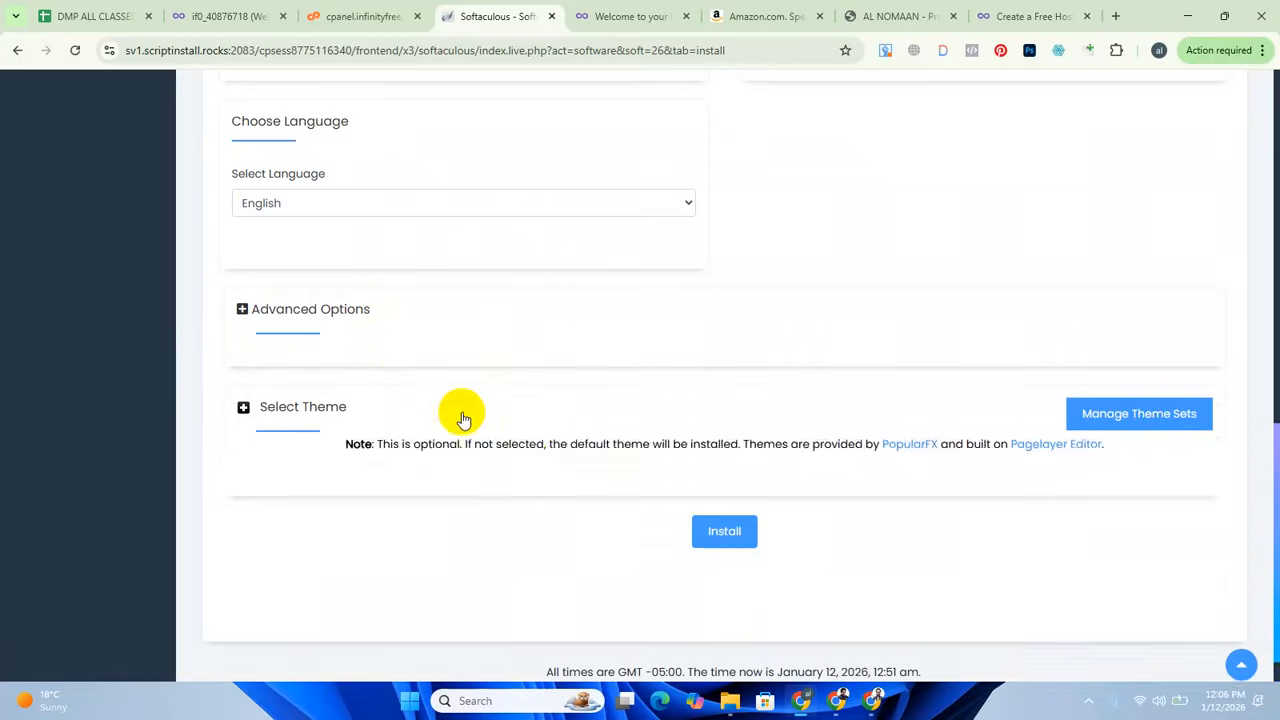
pyautogui.scroll(-3, 537, 465)
pyautogui.scroll(1, 542, 460)
pyautogui.scroll(1, 543, 457)
pyautogui.scroll(-1, 543, 457)
pyautogui.scroll(1, 545, 455)
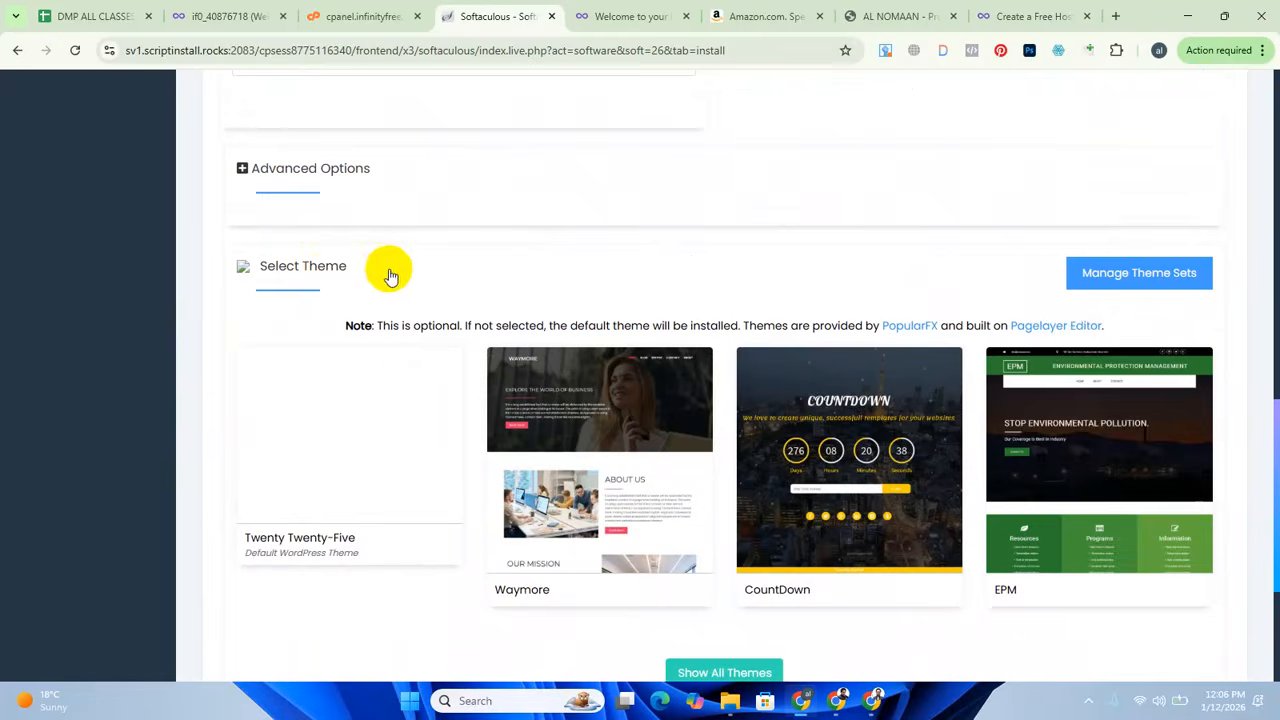
pyautogui.scroll(-2, 674, 457)
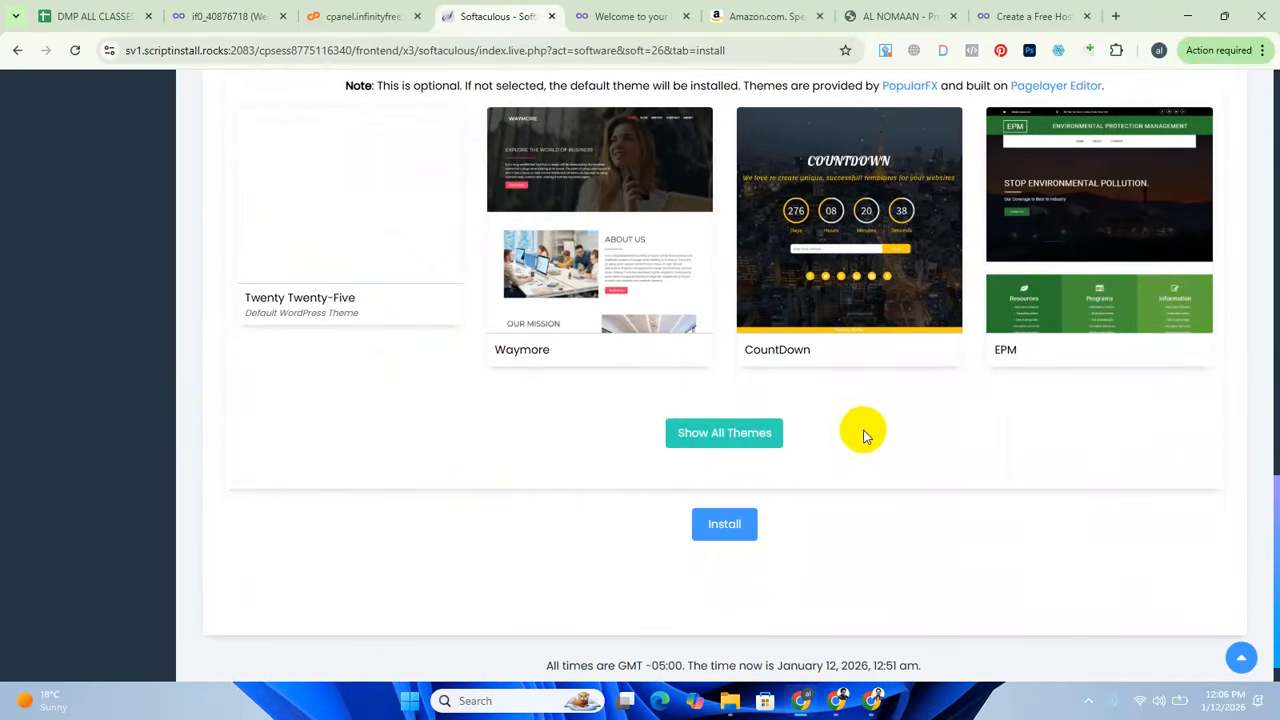
pyautogui.scroll(2, 865, 435)
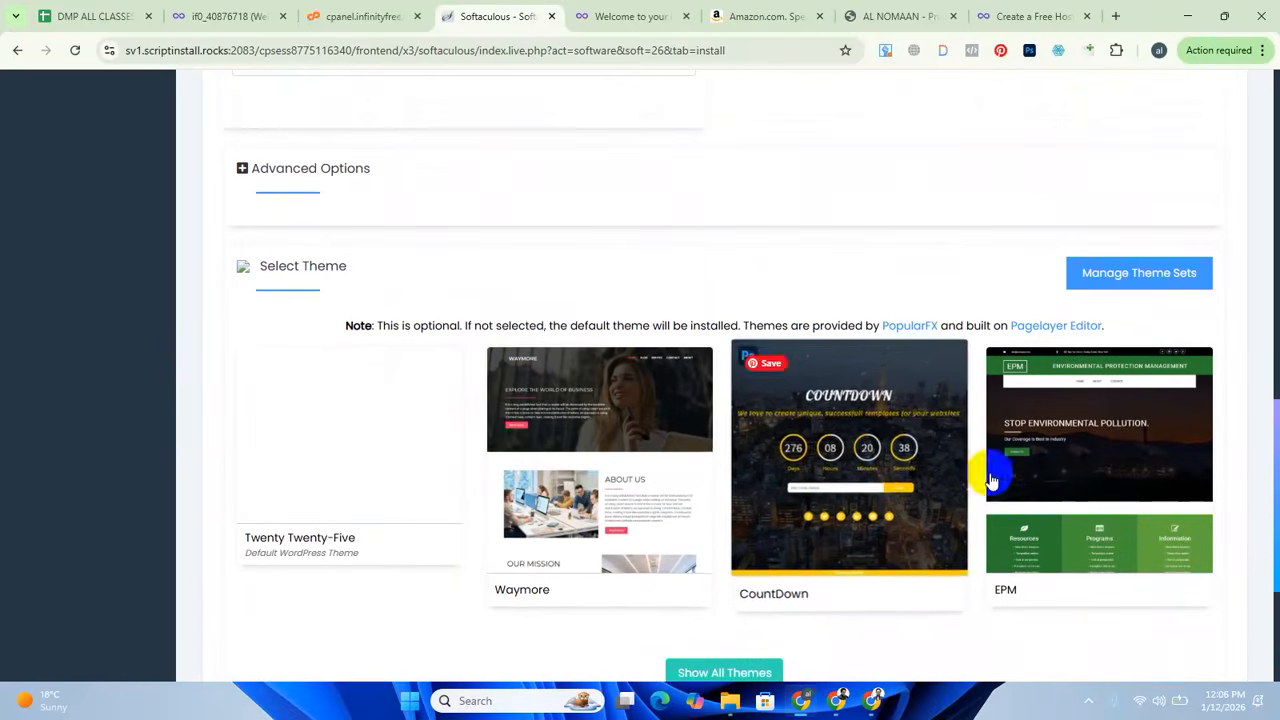
pyautogui.scroll(-2, 766, 391)
pyautogui.scroll(1, 709, 457)
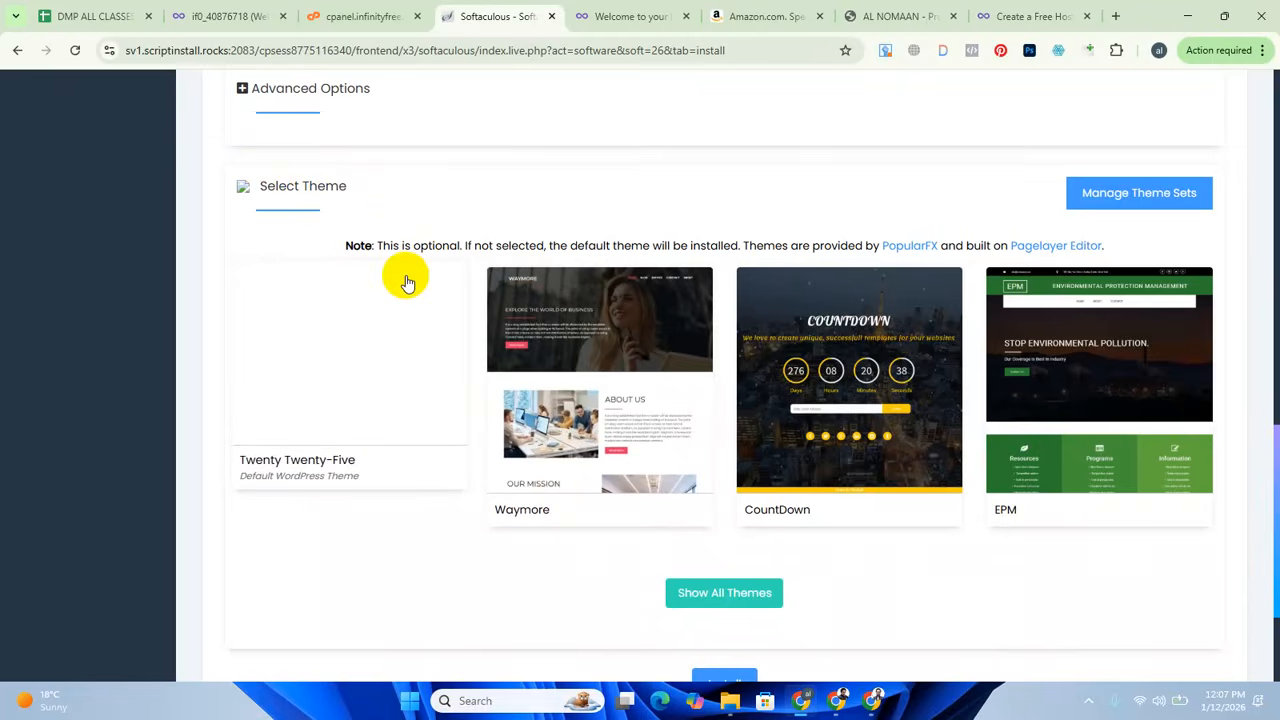
pyautogui.scroll(-2, 420, 560)
pyautogui.scroll(2, 749, 569)
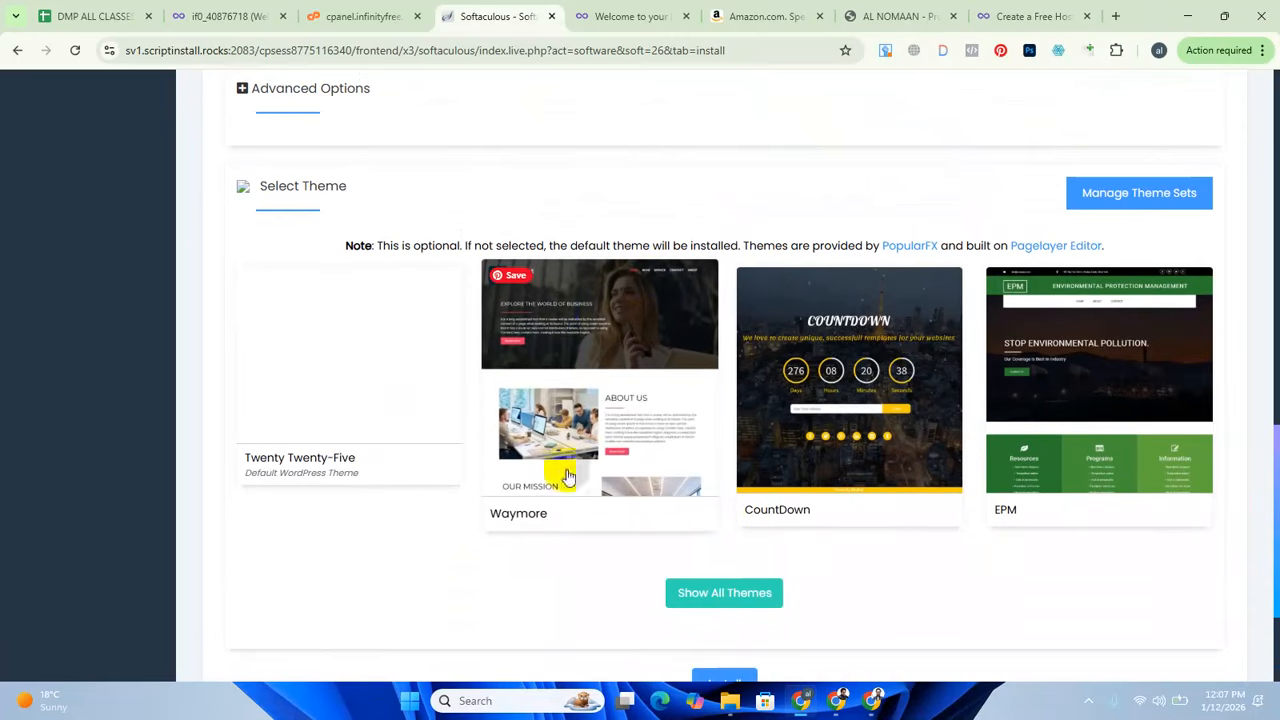
# Open the Waymore theme's preview and examine its homepage layout and sections.
pyautogui.click(608, 391)
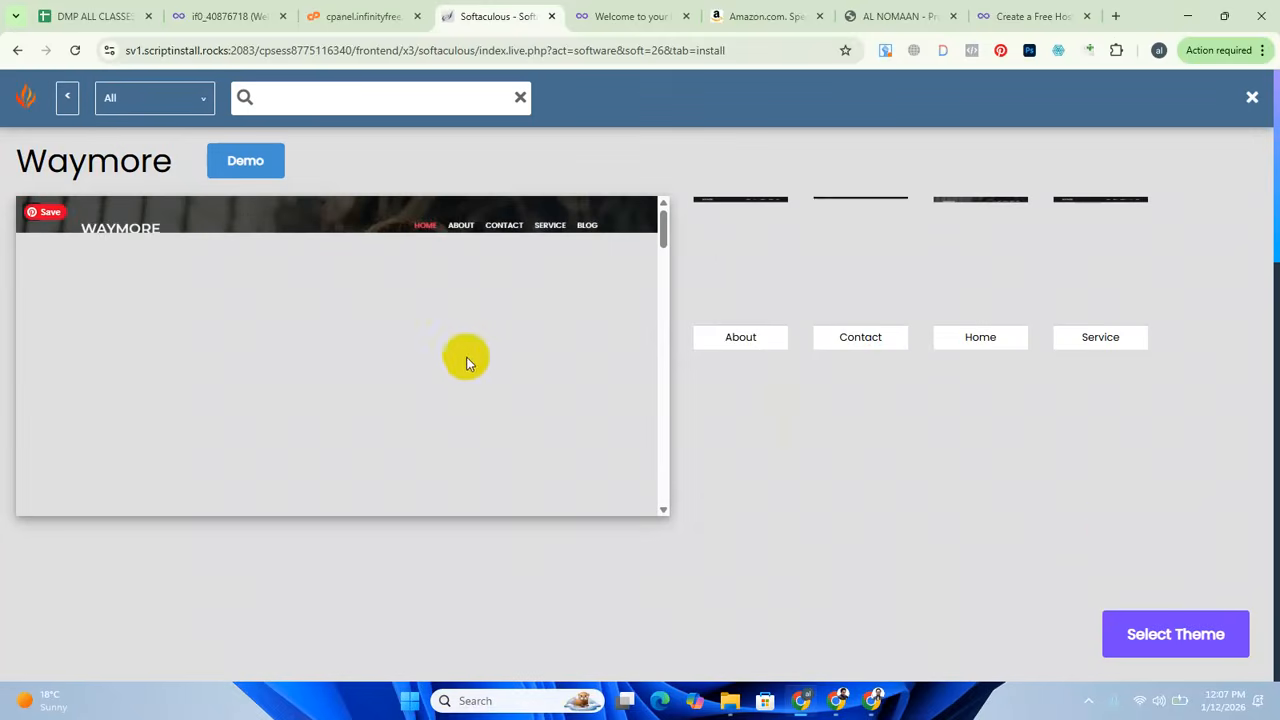
pyautogui.scroll(-8, 550, 400)
pyautogui.scroll(5, 575, 419)
pyautogui.scroll(-6, 580, 421)
pyautogui.scroll(4, 589, 423)
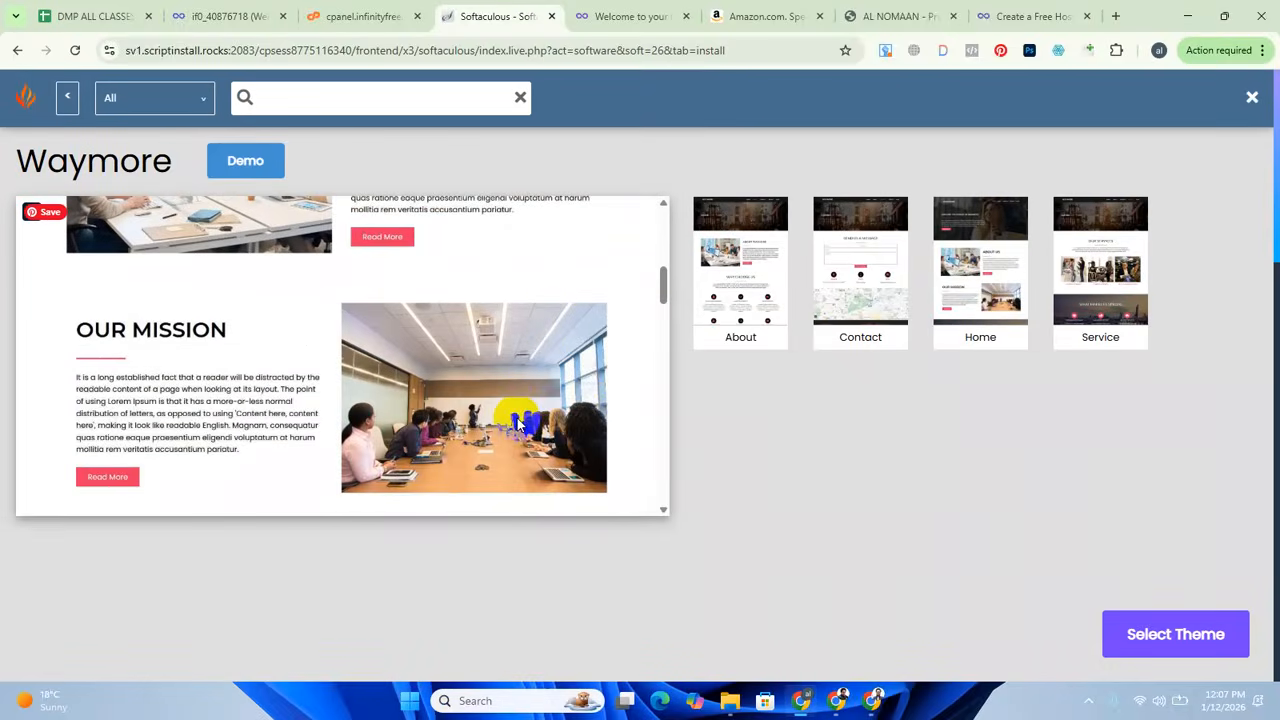
pyautogui.scroll(4, 530, 410)
pyautogui.scroll(-2, 240, 375)
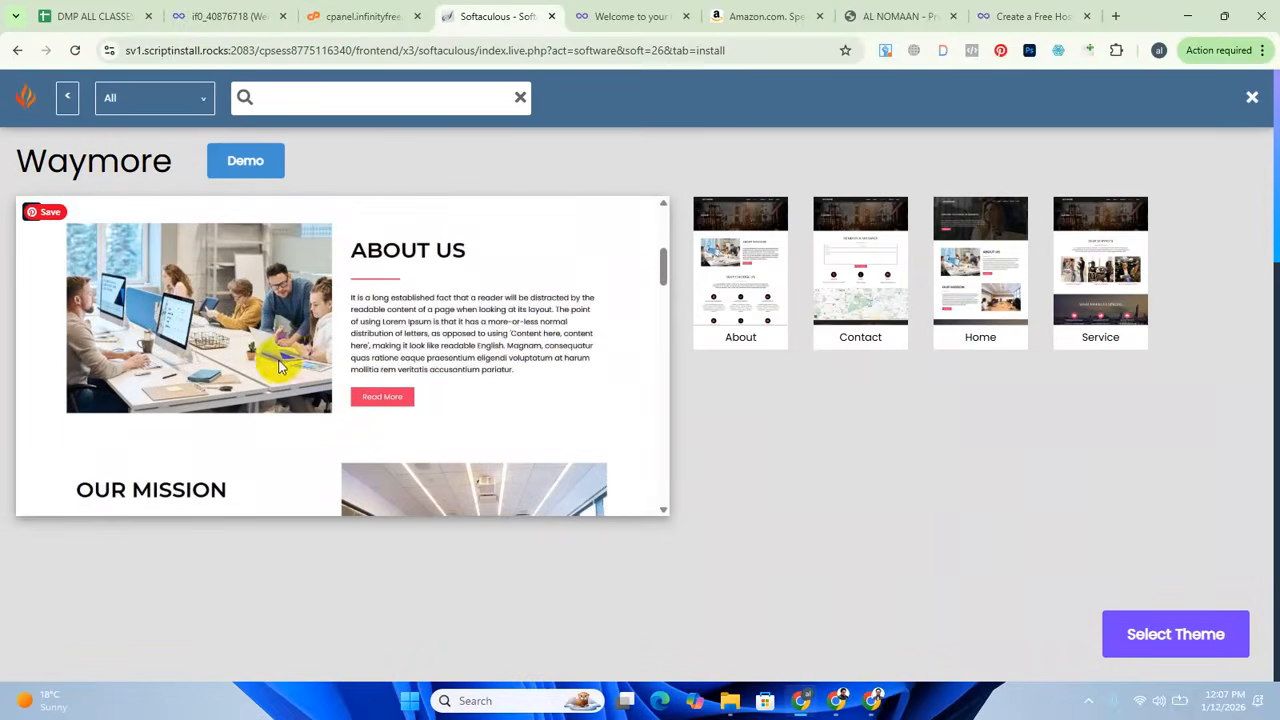
pyautogui.scroll(-5, 505, 370)
pyautogui.scroll(-10, 520, 388)
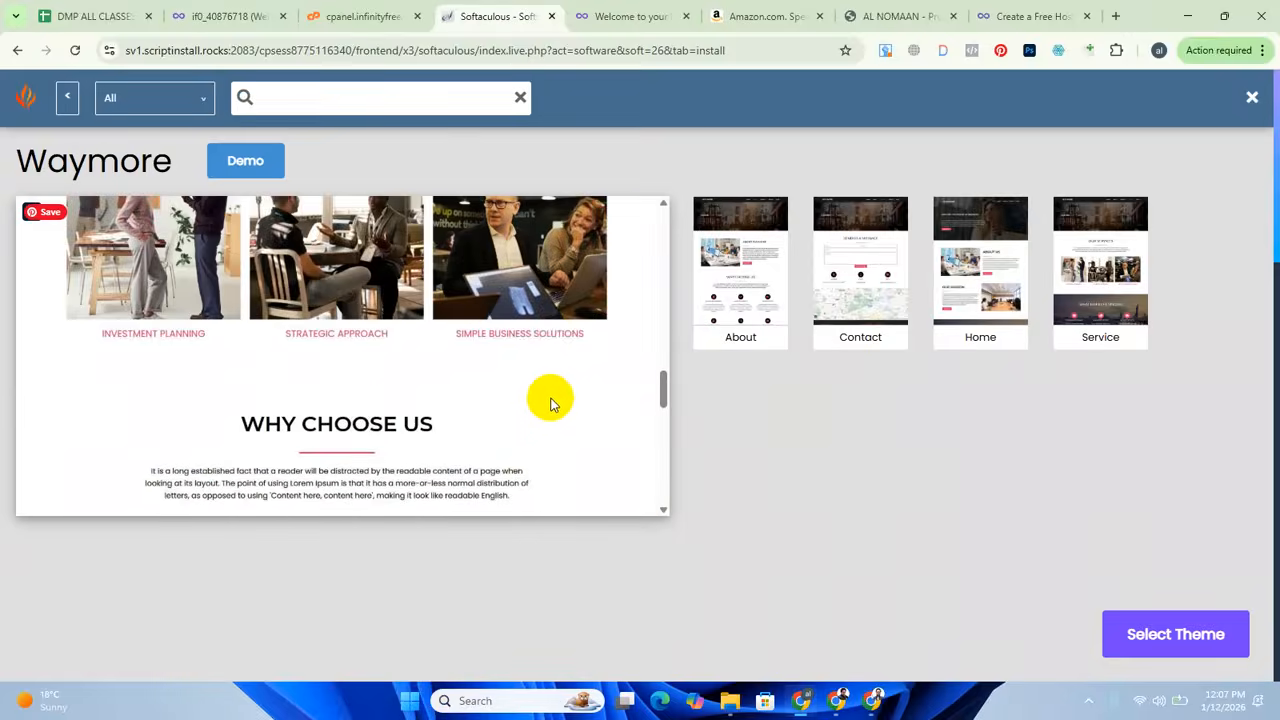
pyautogui.scroll(10, 480, 400)
pyautogui.scroll(5, 495, 362)
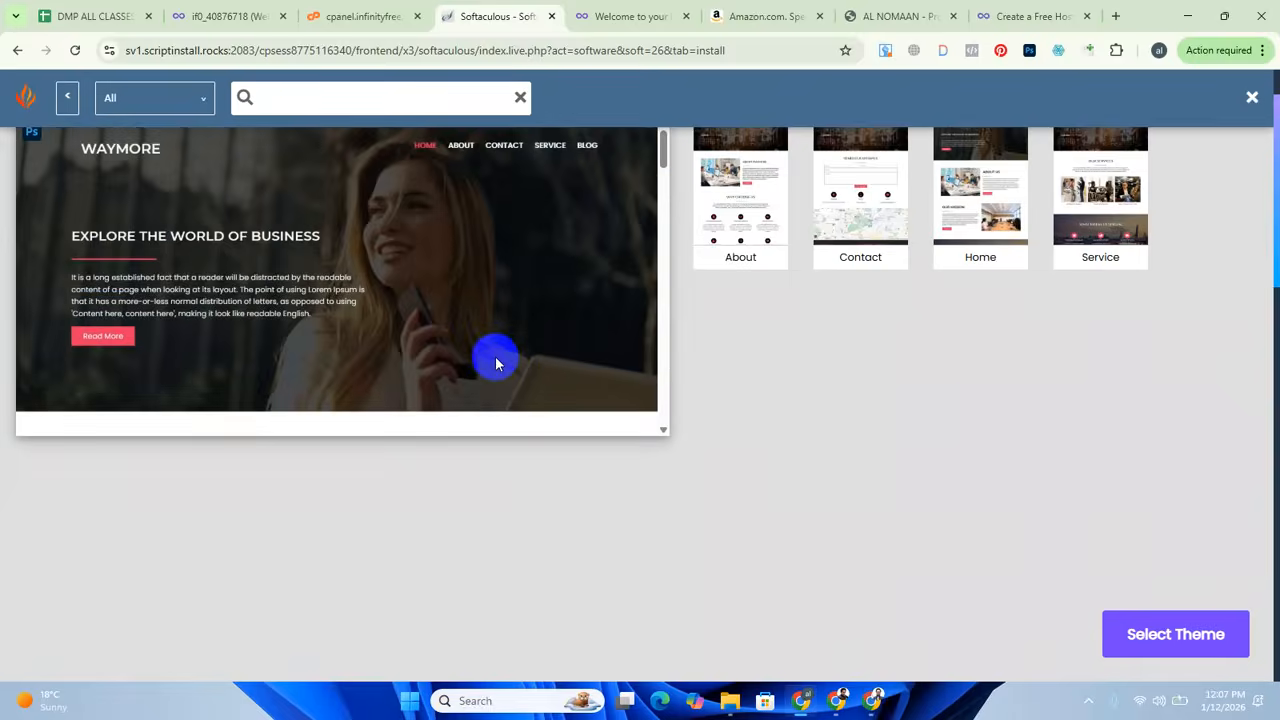
pyautogui.scroll(2, 466, 354)
pyautogui.scroll(-3, 486, 332)
pyautogui.scroll(3, 487, 332)
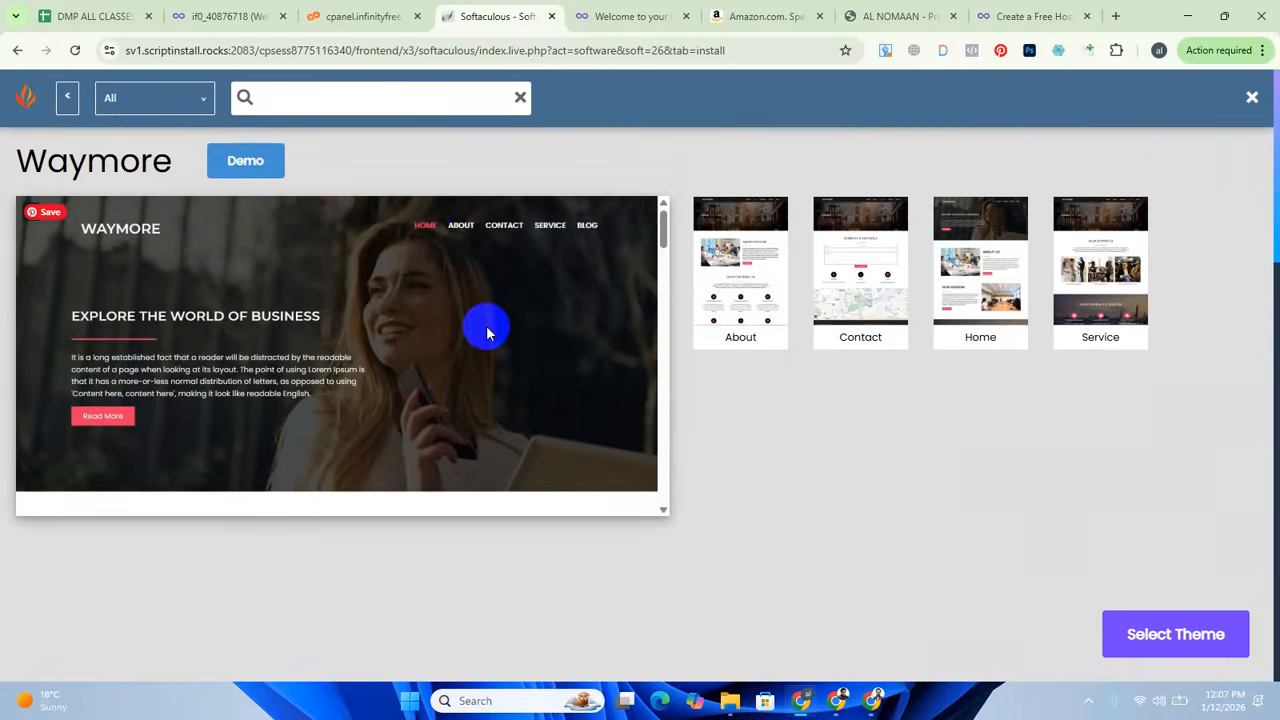
# Select the Waymore theme for the installation and agree to use its demo images.
pyautogui.click(1172, 636)
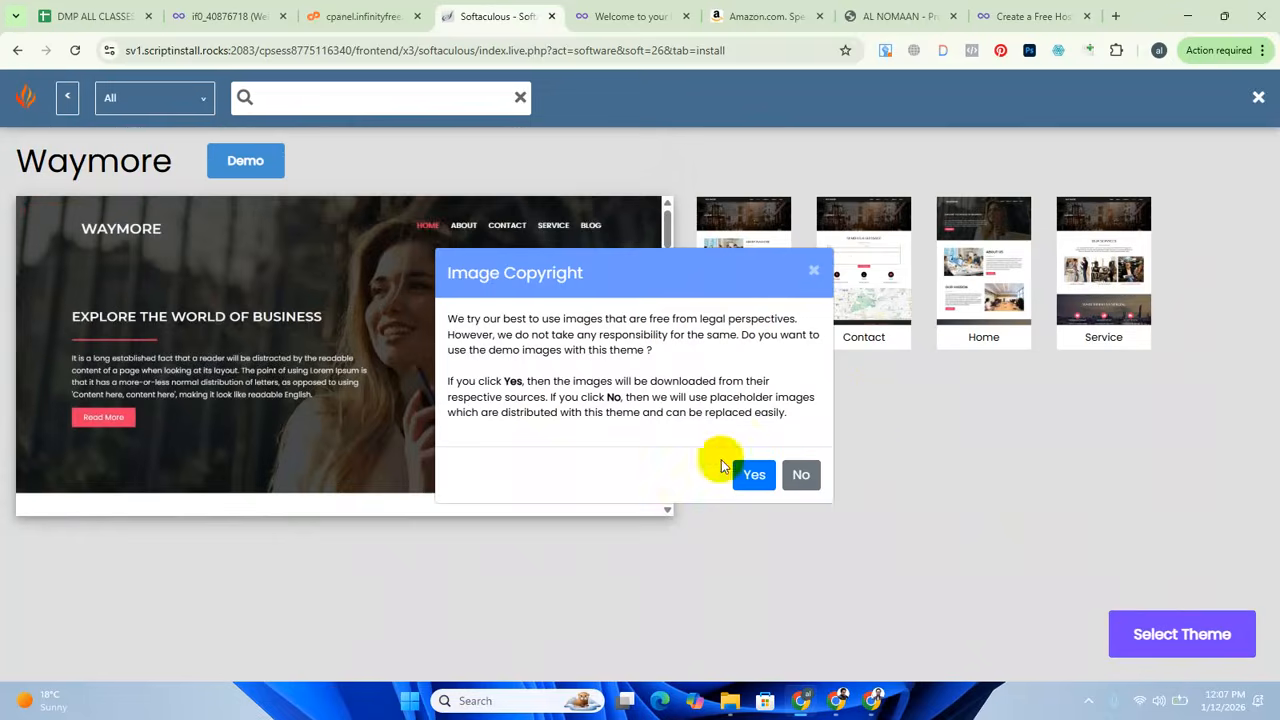
pyautogui.click(754, 477)
pyautogui.scroll(2, 540, 414)
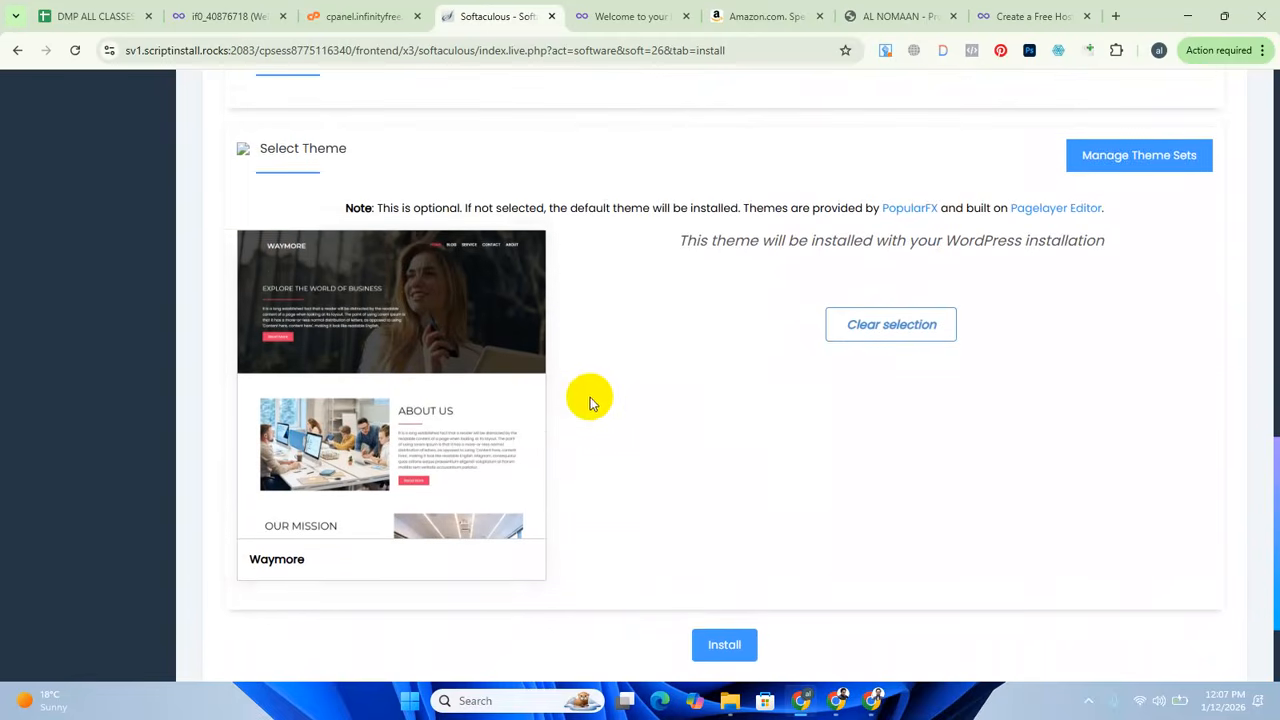
# Check the completed form once more, start the WordPress installation and dismiss the browser alert.
pyautogui.scroll(-2, 590, 410)
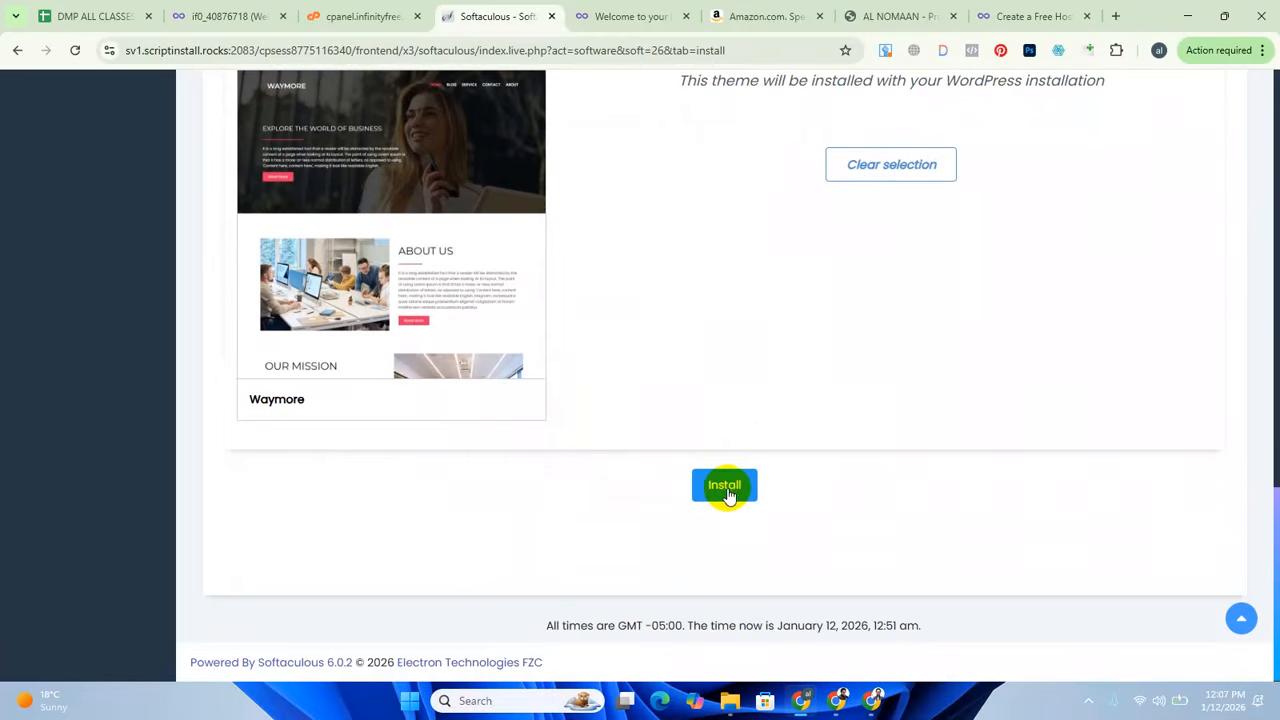
pyautogui.scroll(5, 725, 505)
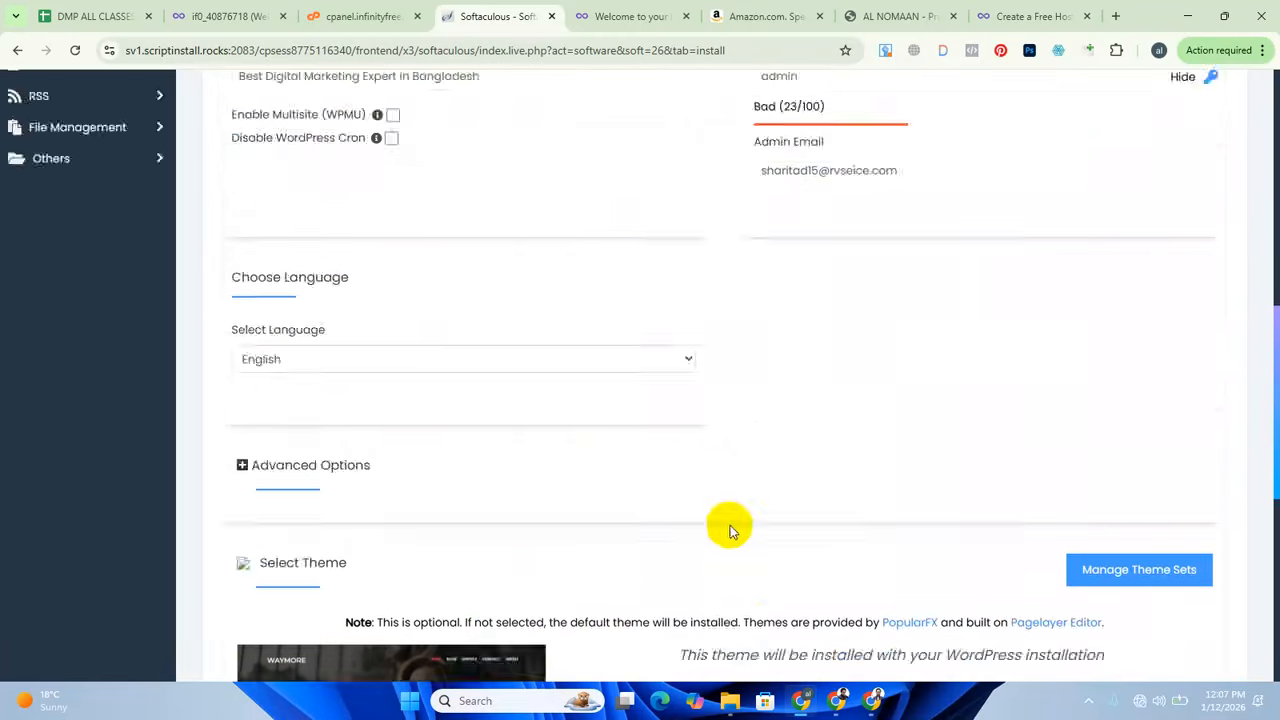
pyautogui.scroll(5, 730, 525)
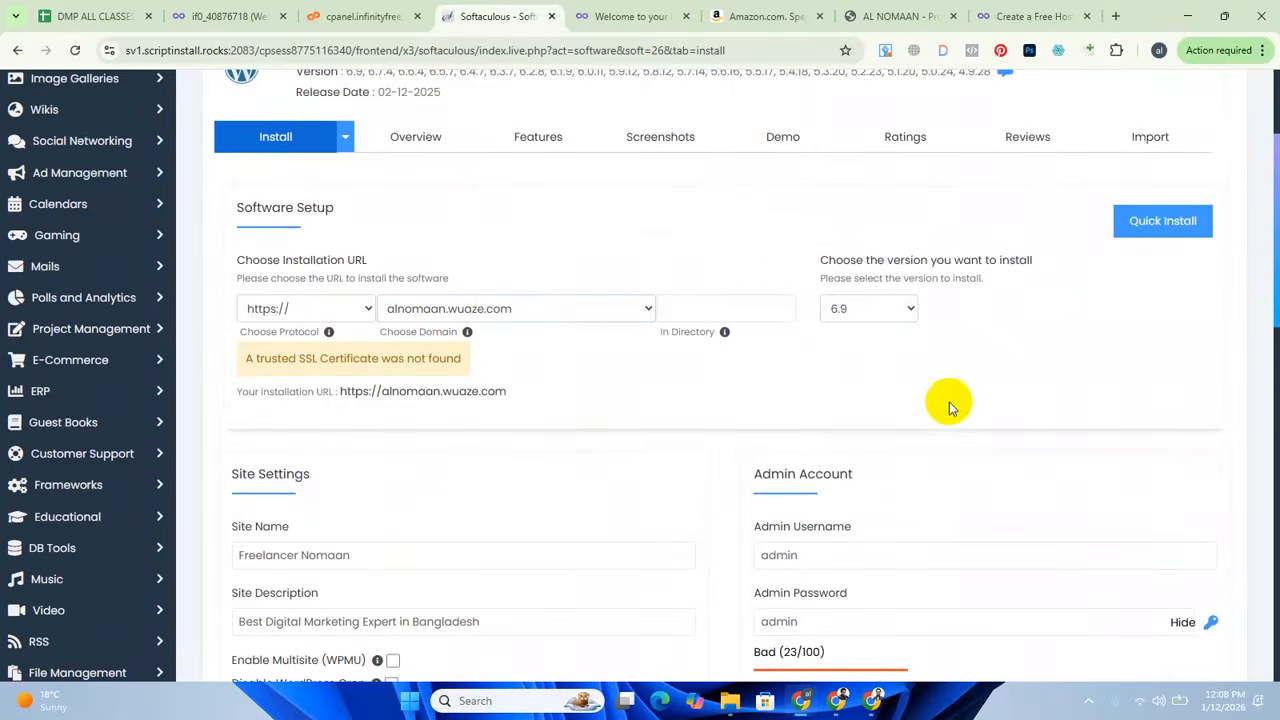
pyautogui.scroll(-10, 777, 500)
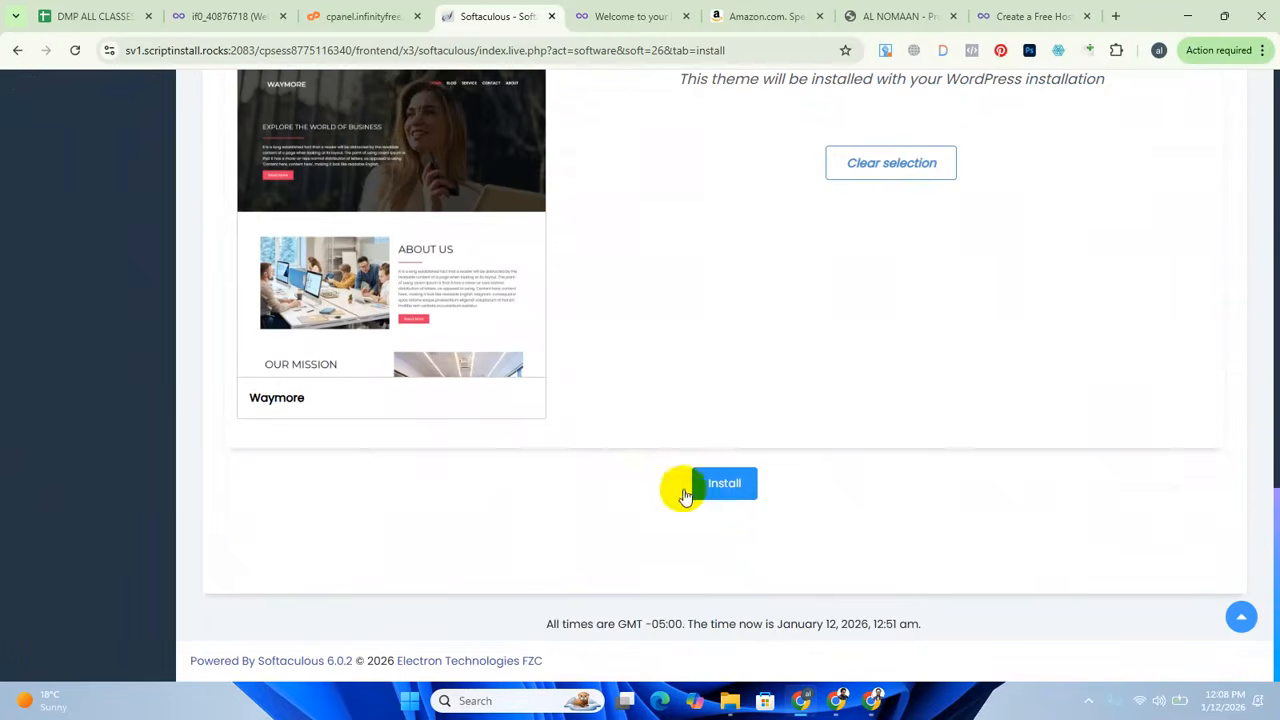
pyautogui.click(720, 483)
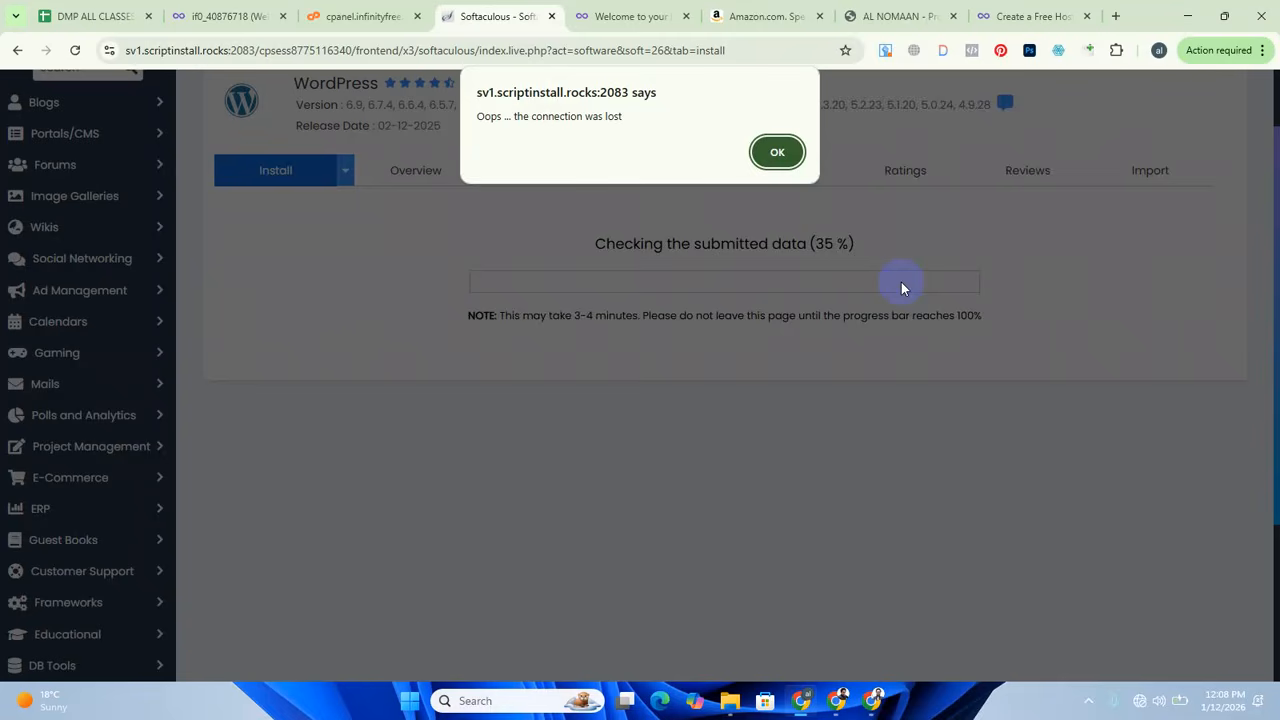
pyautogui.click(777, 152)
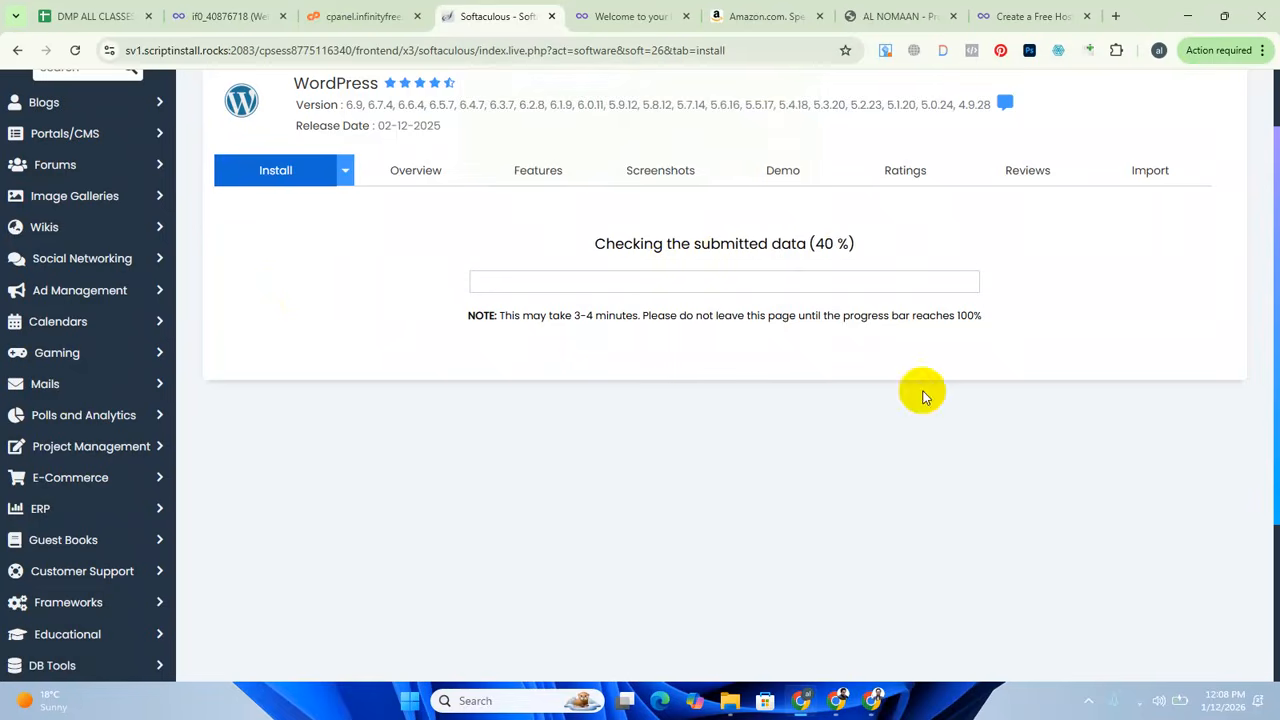
pyautogui.scroll(1, 500, 370)
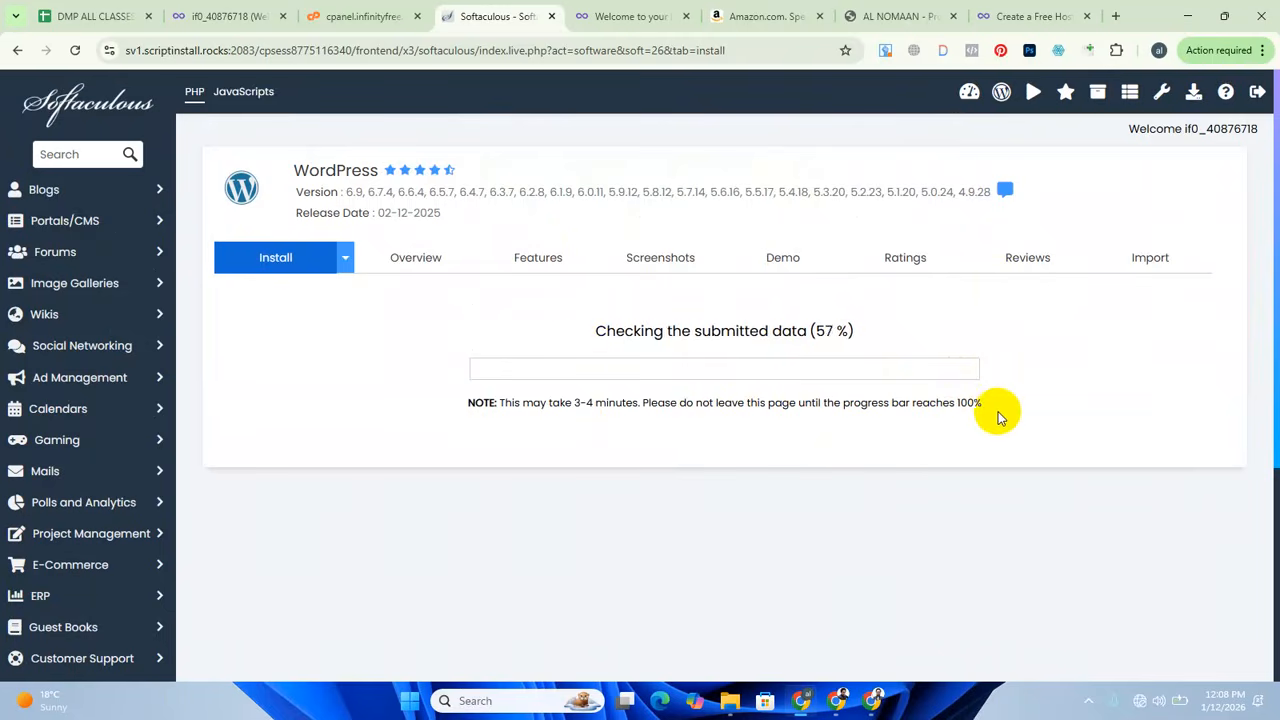
# Check the WordPress installation progress, then try to open the WordPress Manager, reloading its page.
pyautogui.scroll(-3, 943, 509)
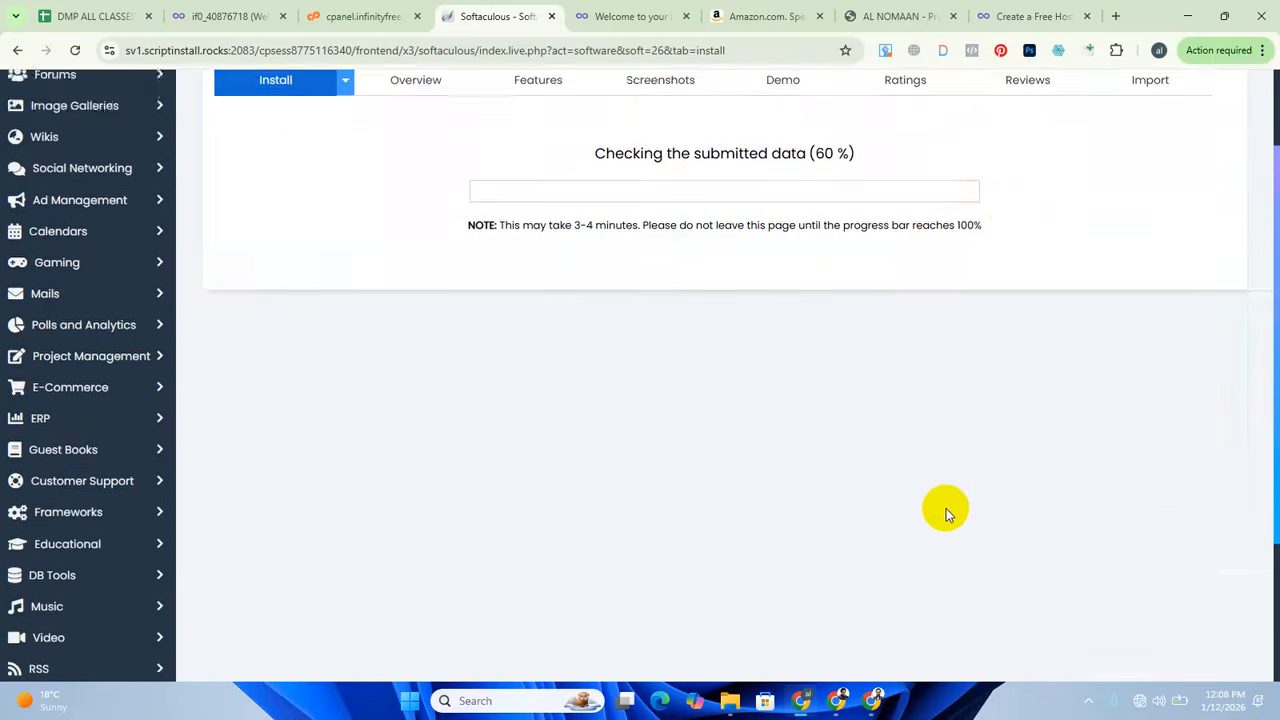
pyautogui.scroll(3, 960, 530)
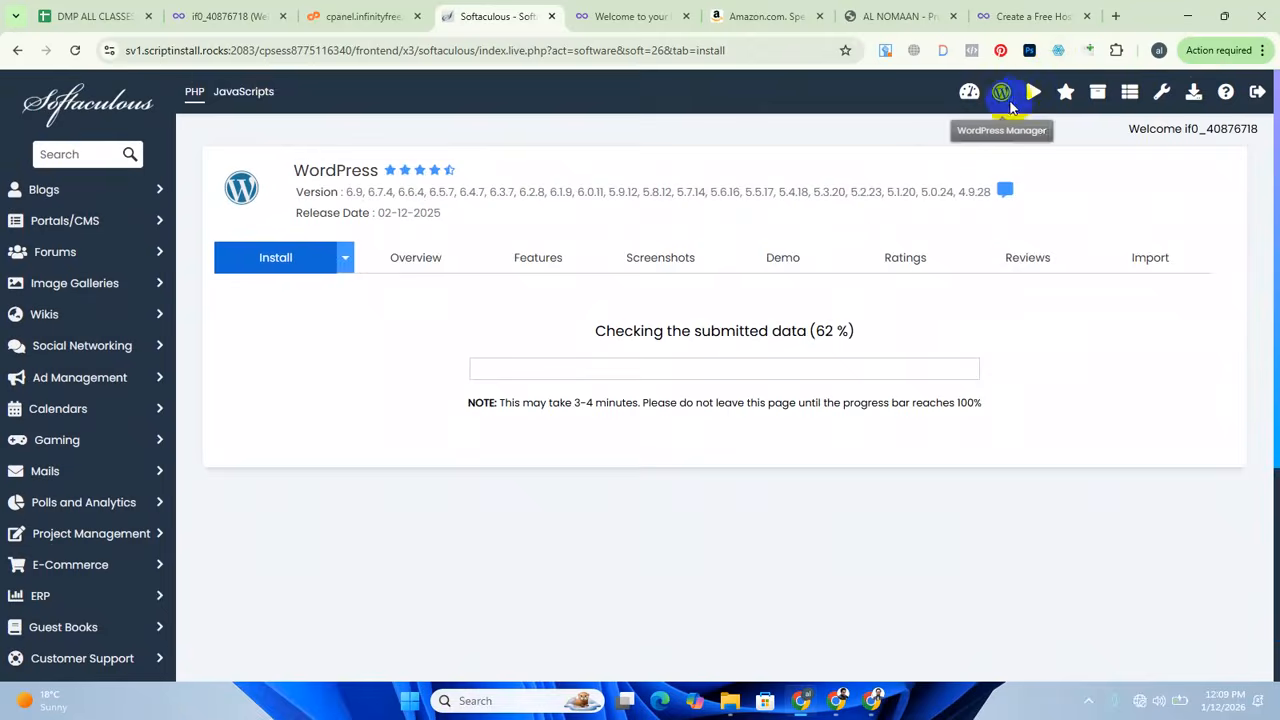
pyautogui.click(1004, 90)
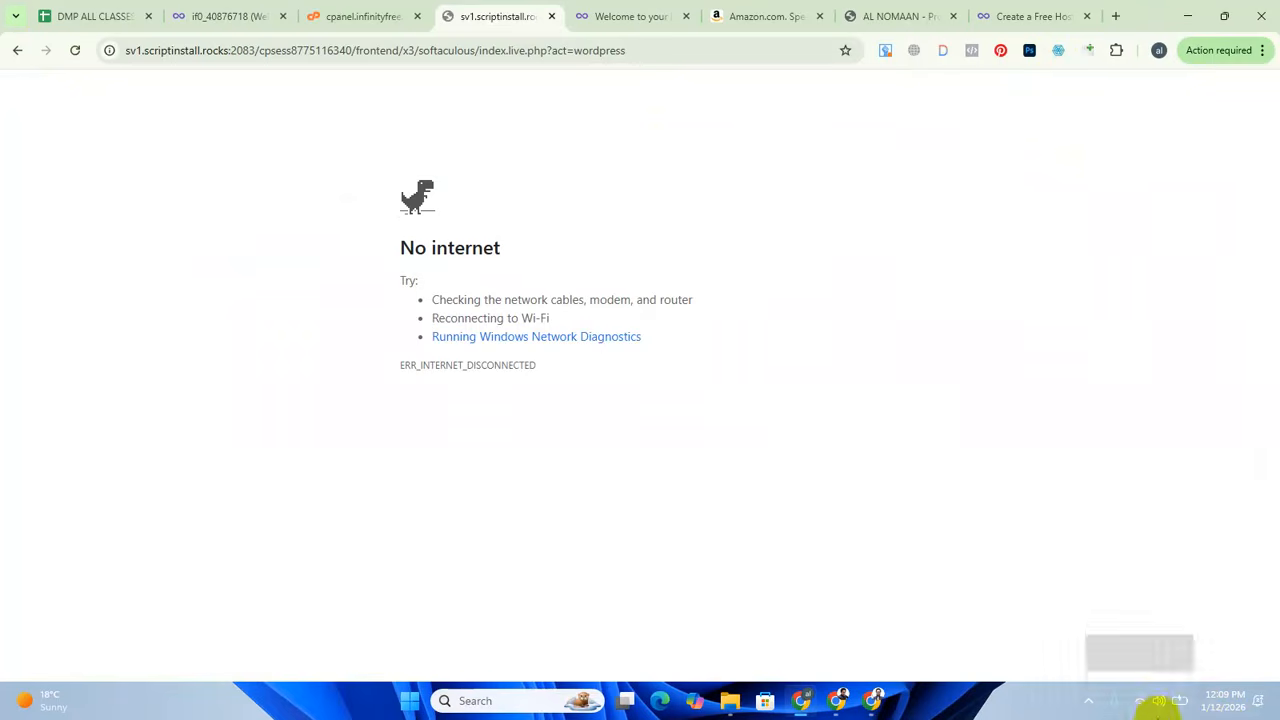
pyautogui.click(74, 50)
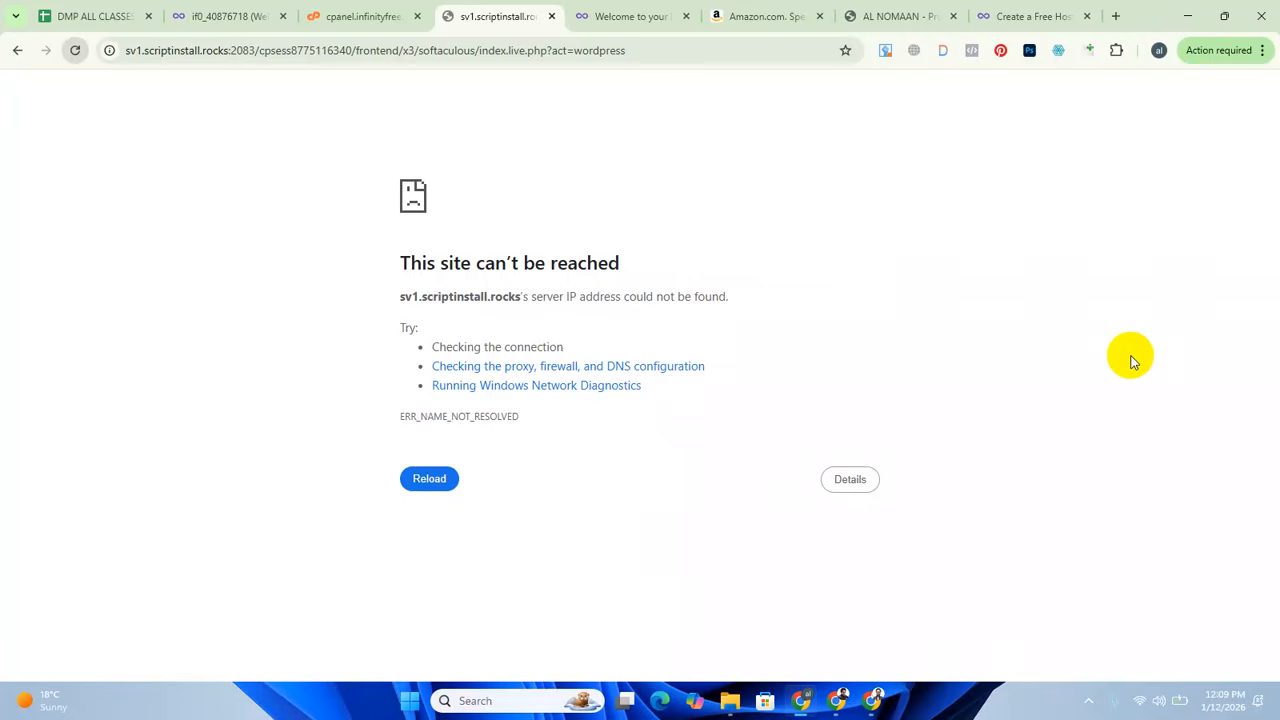
# Switch the computer's Wi-Fi connection to the Galaxy A30BFBF network and reload the WordPress Manager page.
pyautogui.click(1141, 702)
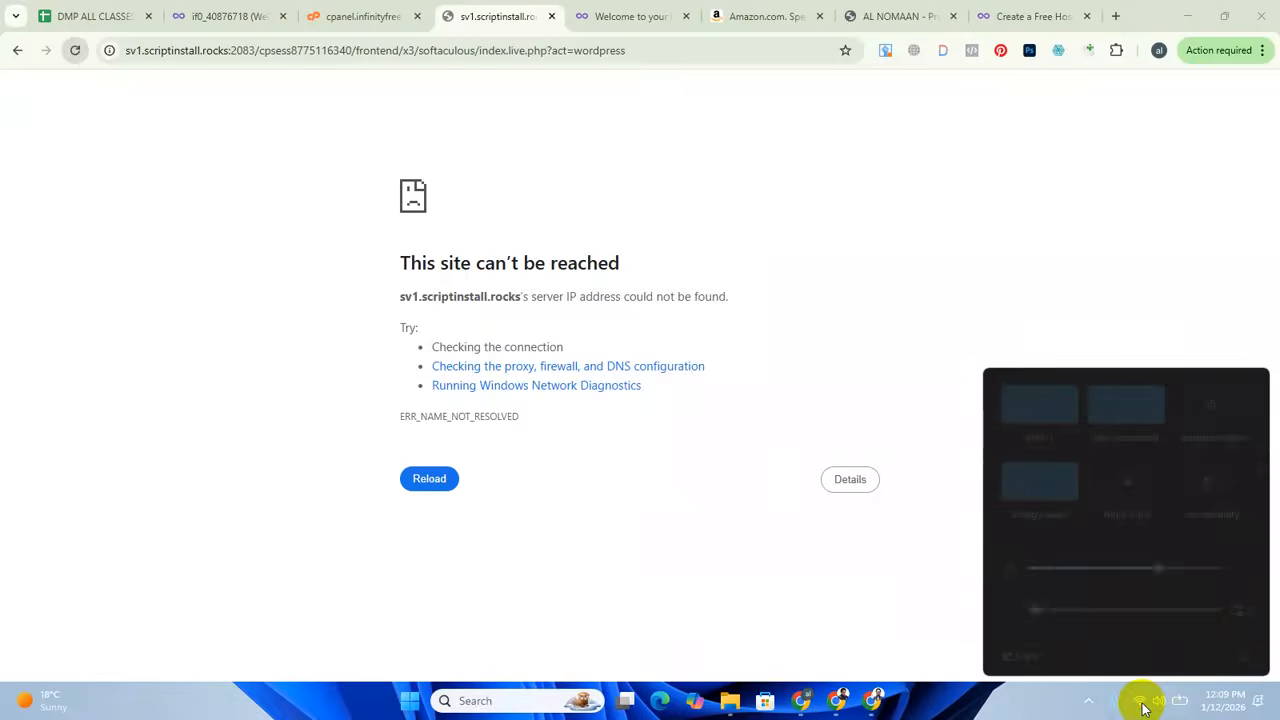
pyautogui.click(1141, 702)
pyautogui.click(1141, 702)
pyautogui.click(1061, 402)
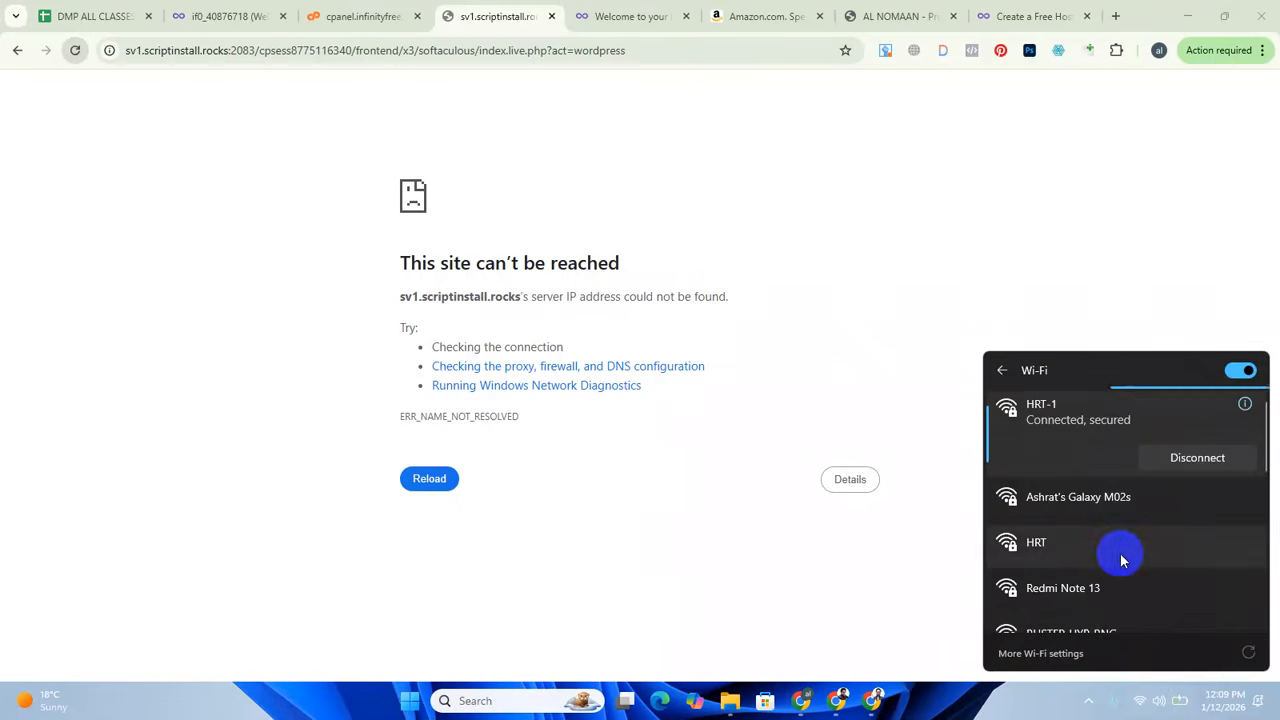
pyautogui.scroll(-3, 1121, 560)
pyautogui.scroll(3, 1121, 562)
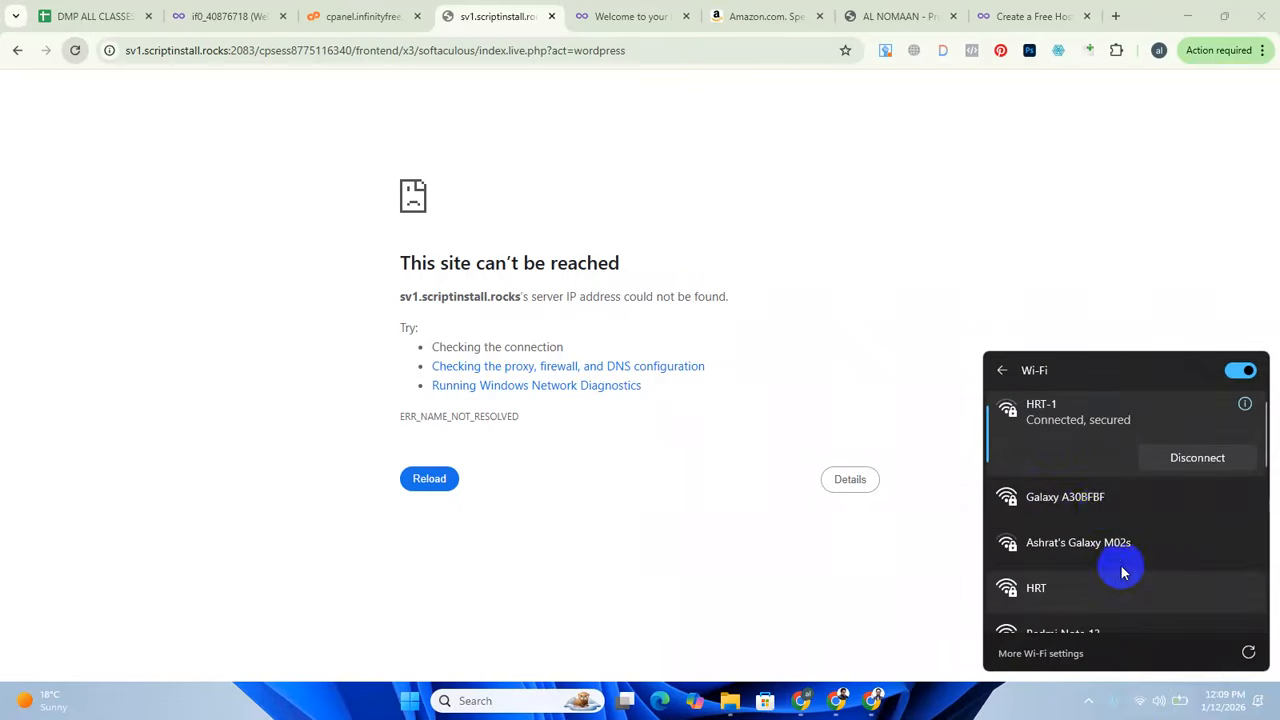
pyautogui.click(1130, 505)
pyautogui.click(1214, 527)
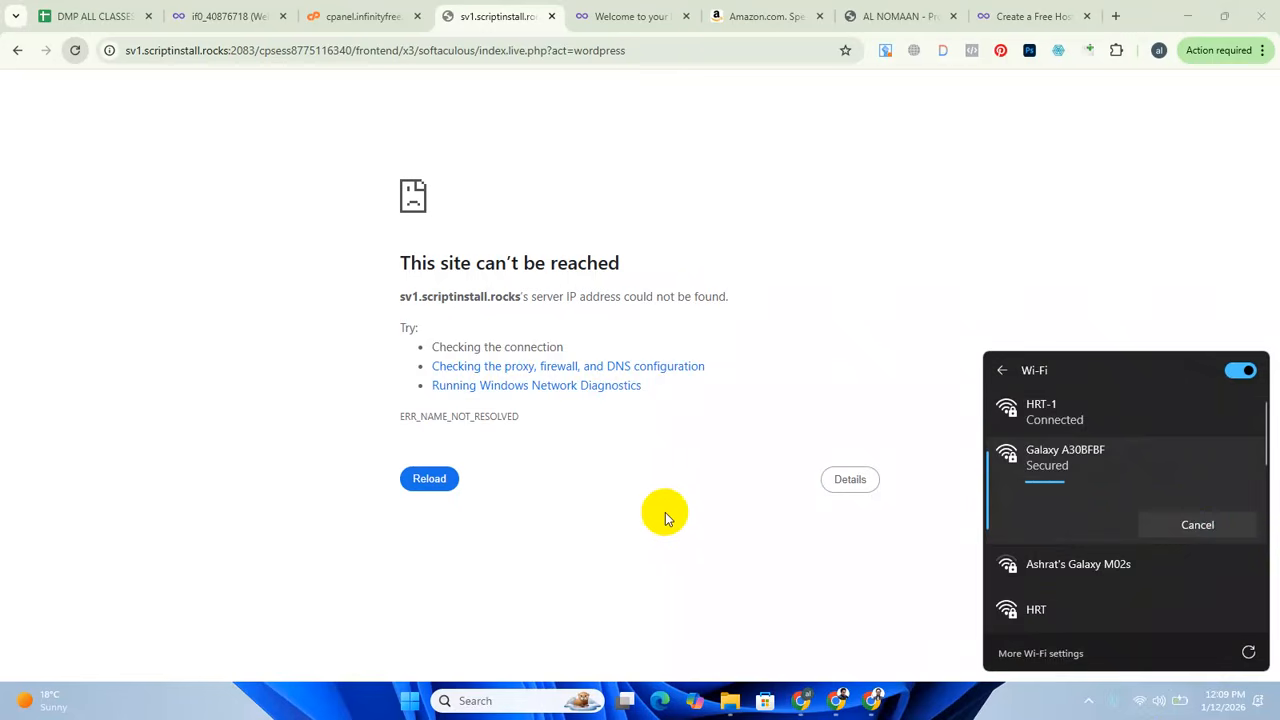
pyautogui.click(76, 51)
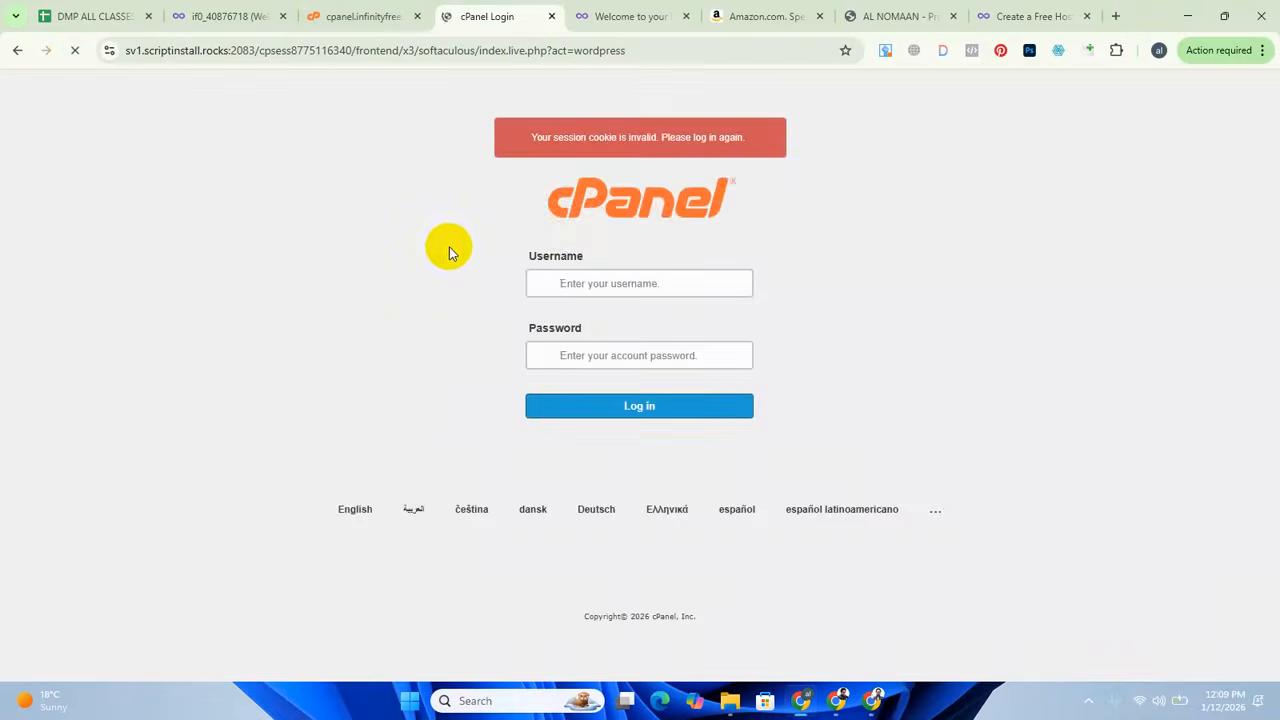
# Return to the InfinityFree control panel and launch the Softaculous Apps Installer again.
pyautogui.click(360, 16)
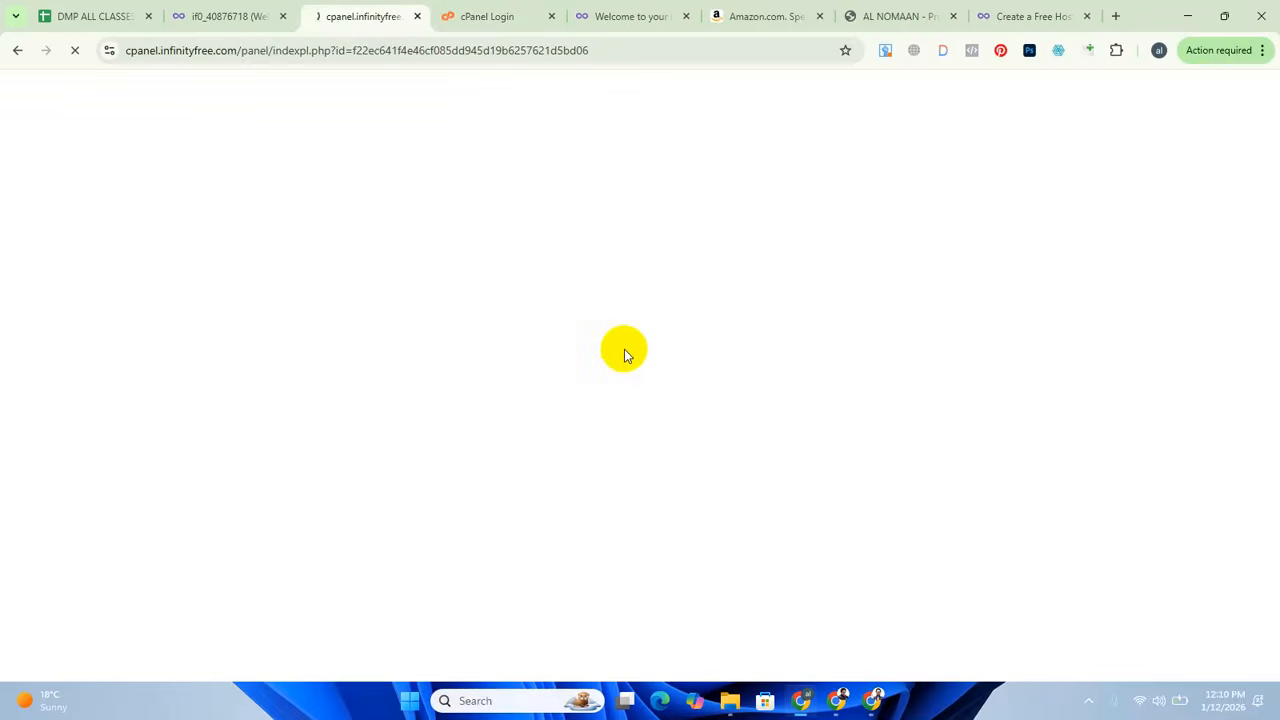
pyautogui.click(488, 18)
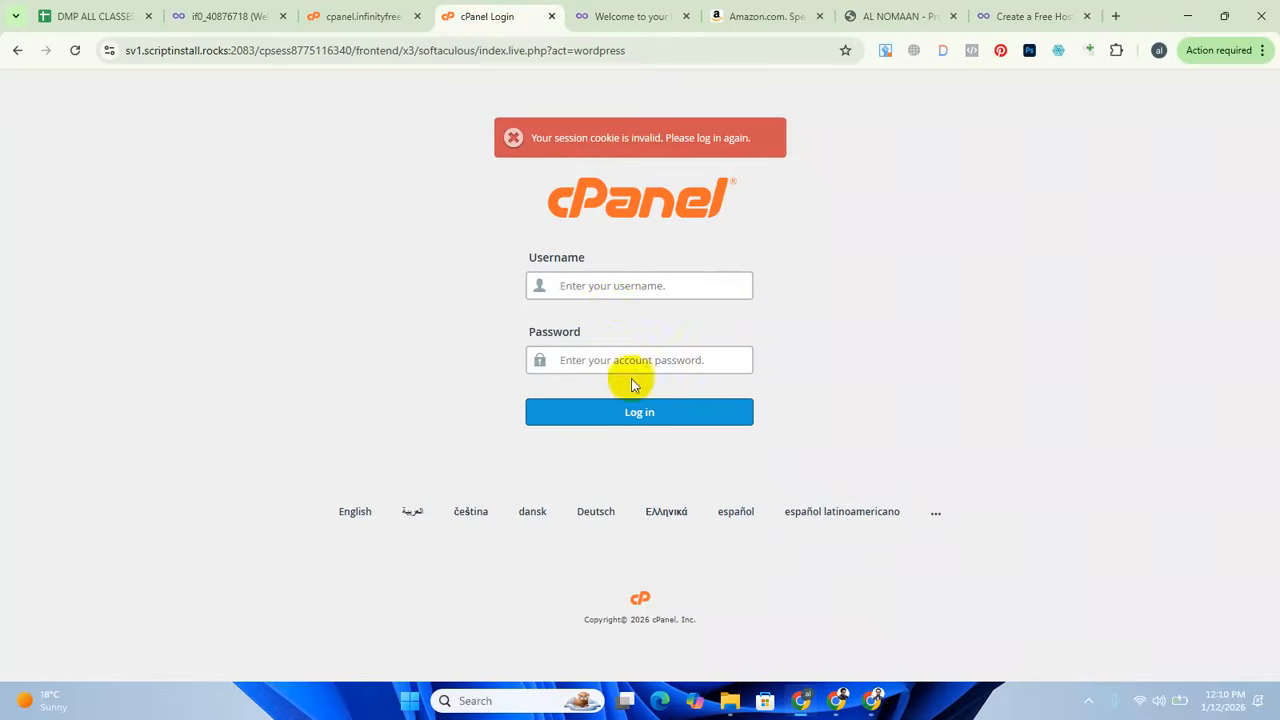
pyautogui.click(355, 7)
pyautogui.click(762, 259)
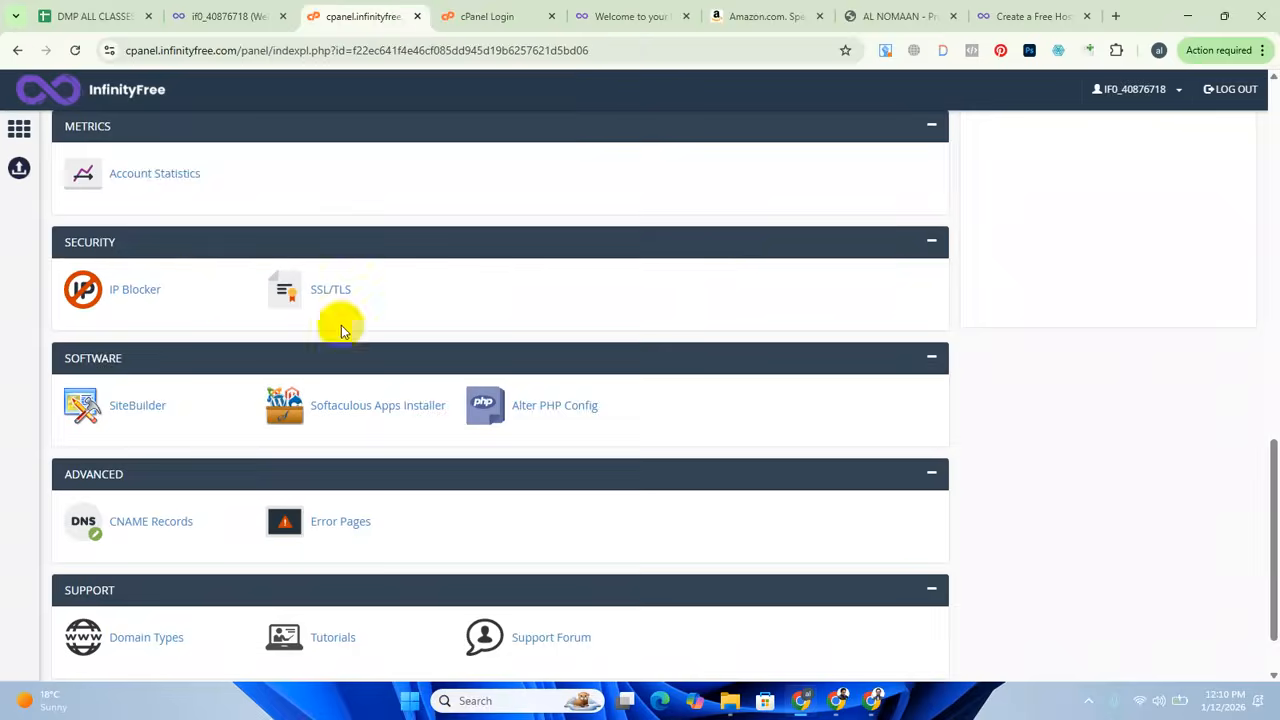
pyautogui.scroll(-1, 591, 521)
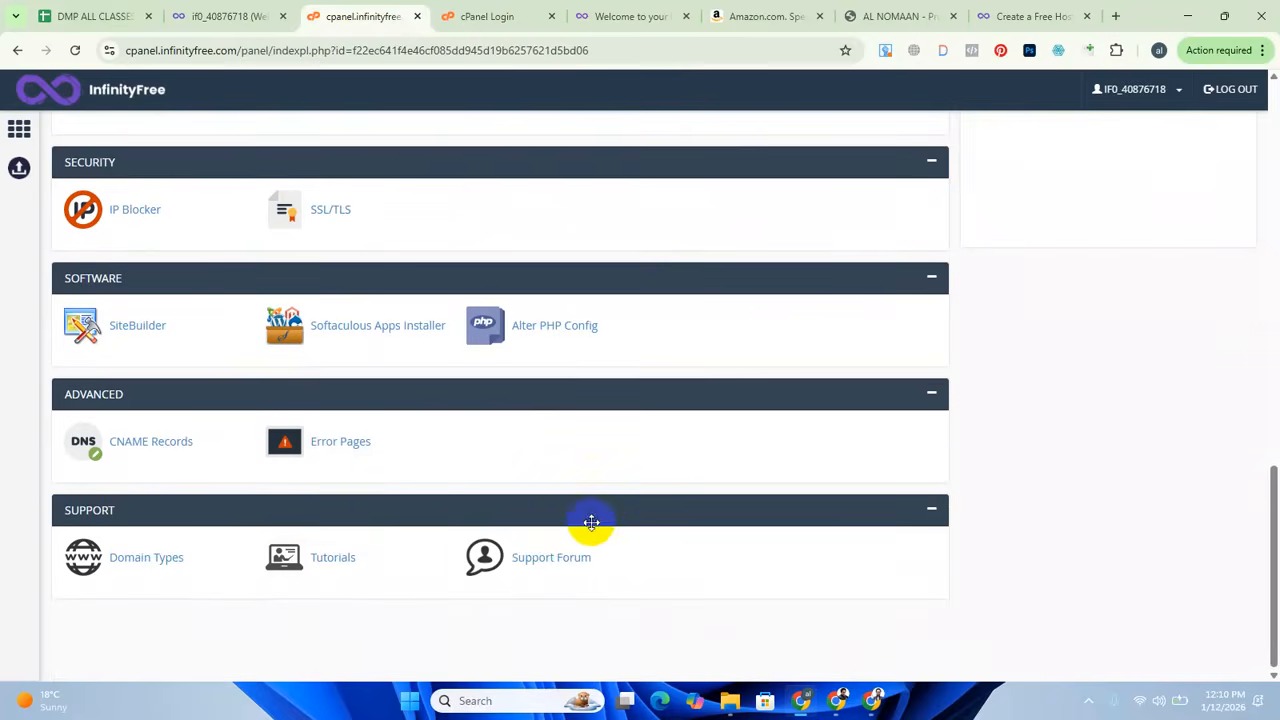
pyautogui.click(361, 330)
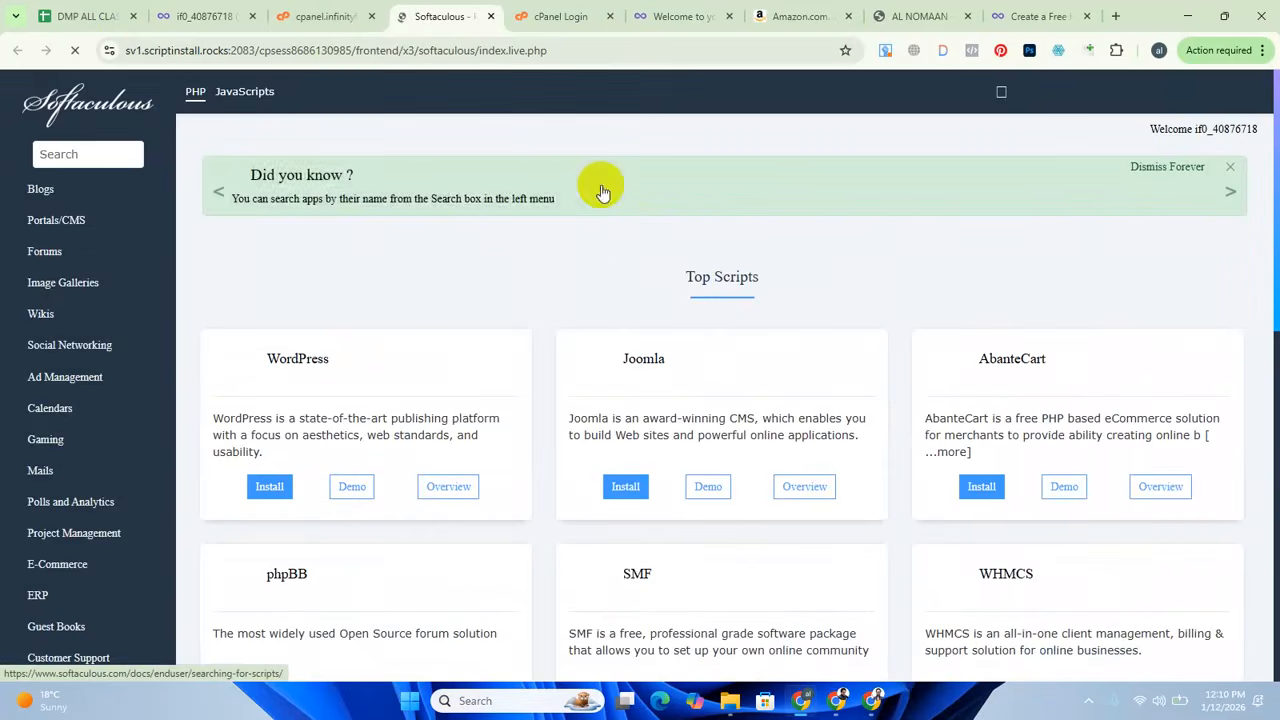
# Open the WordPress Manager in the new Softaculous session and start a custom WordPress installation.
pyautogui.scroll(-1, 600, 186)
pyautogui.scroll(1, 486, 475)
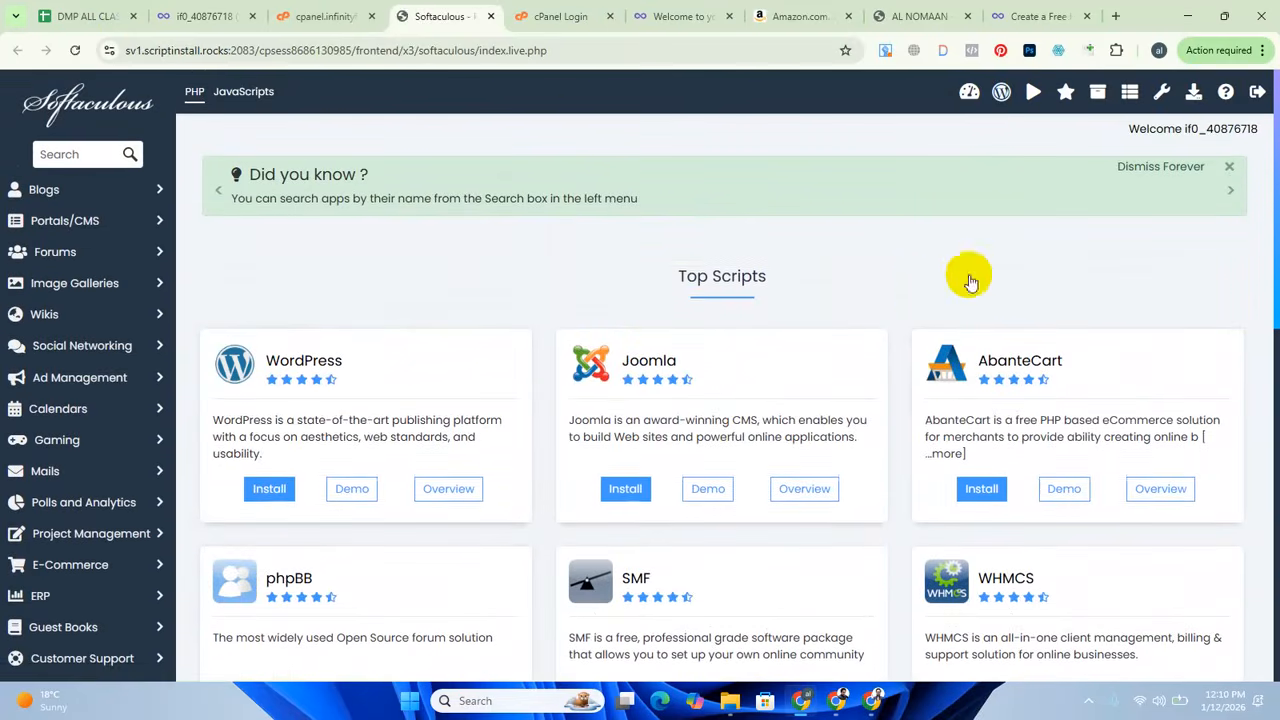
pyautogui.click(999, 92)
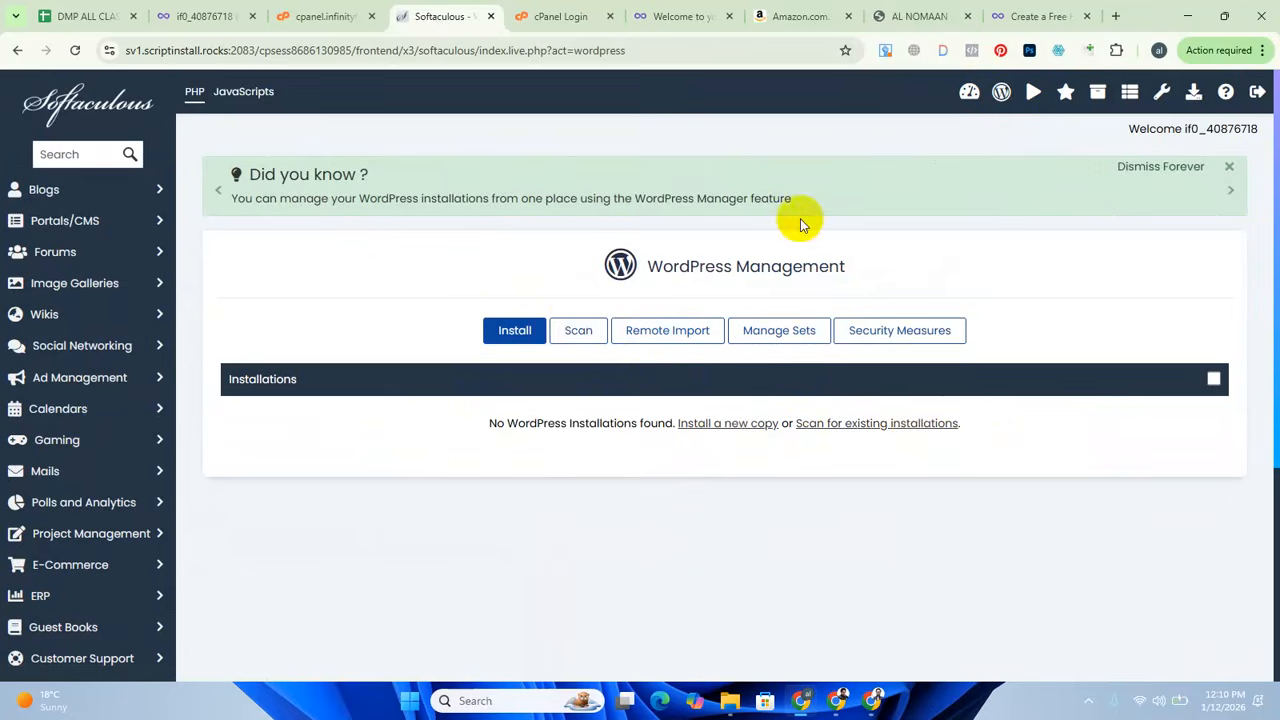
pyautogui.click(505, 333)
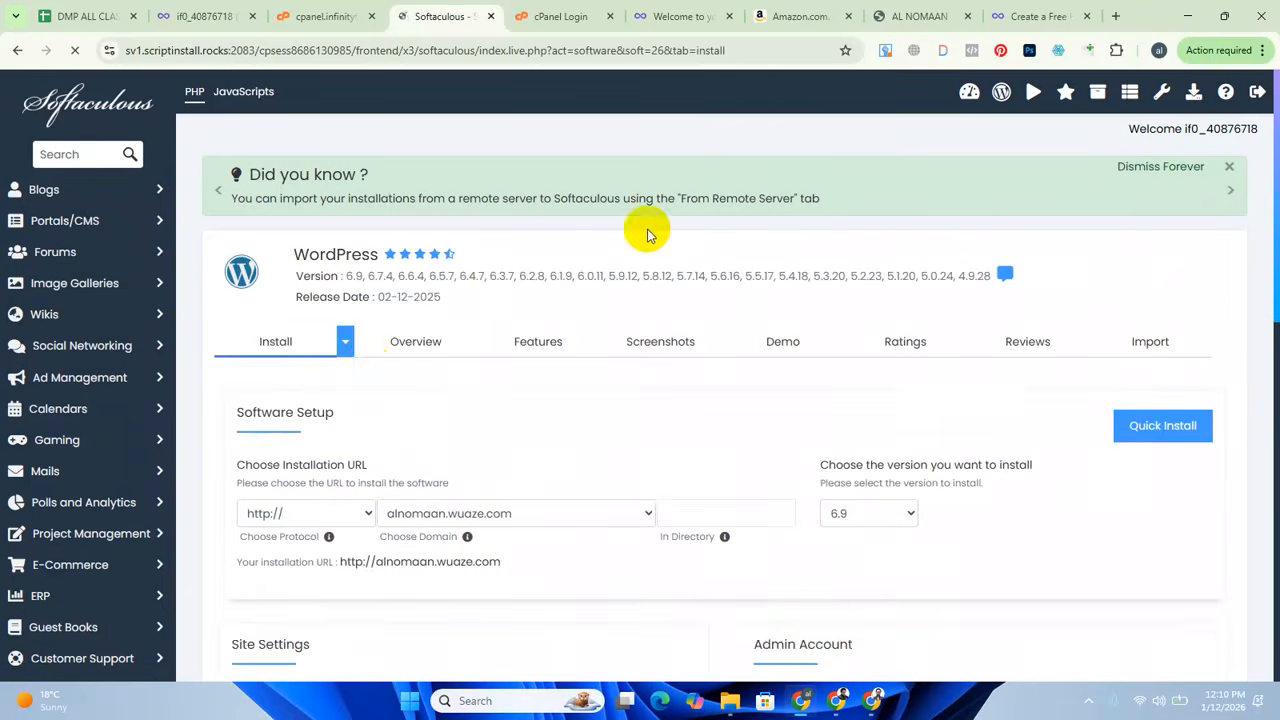
pyautogui.click(346, 342)
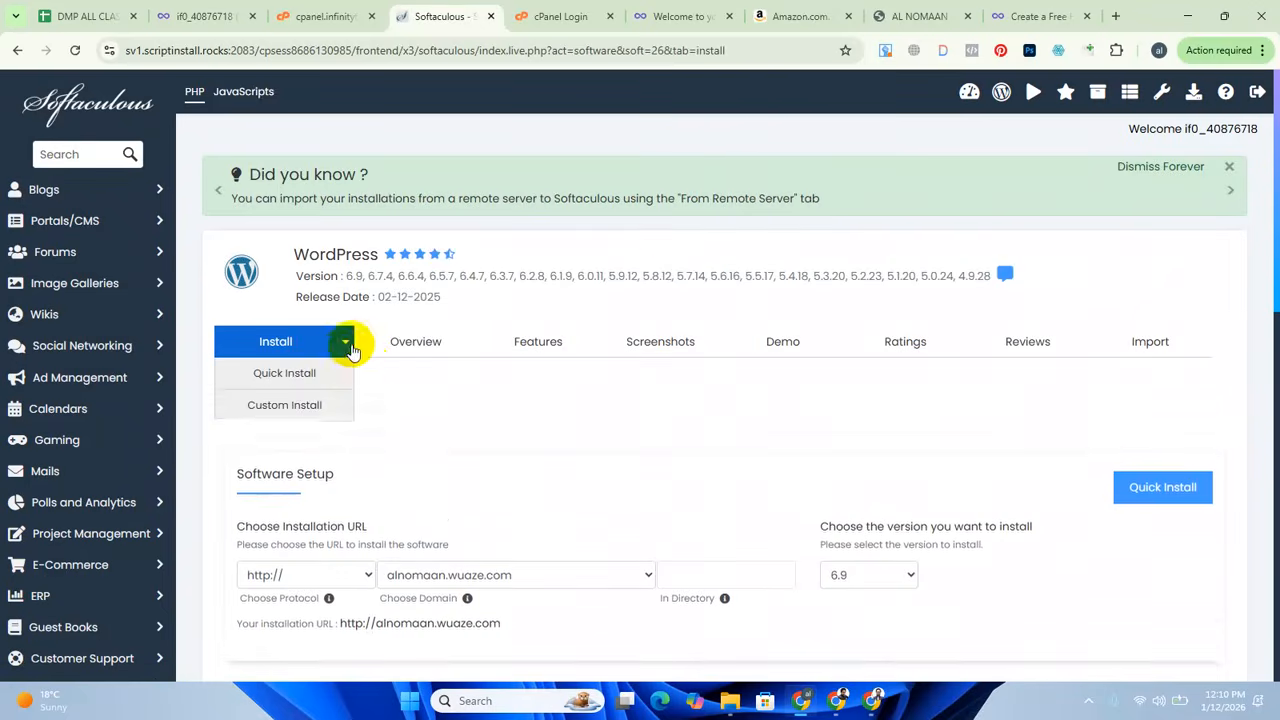
pyautogui.click(284, 408)
pyautogui.scroll(-3, 651, 425)
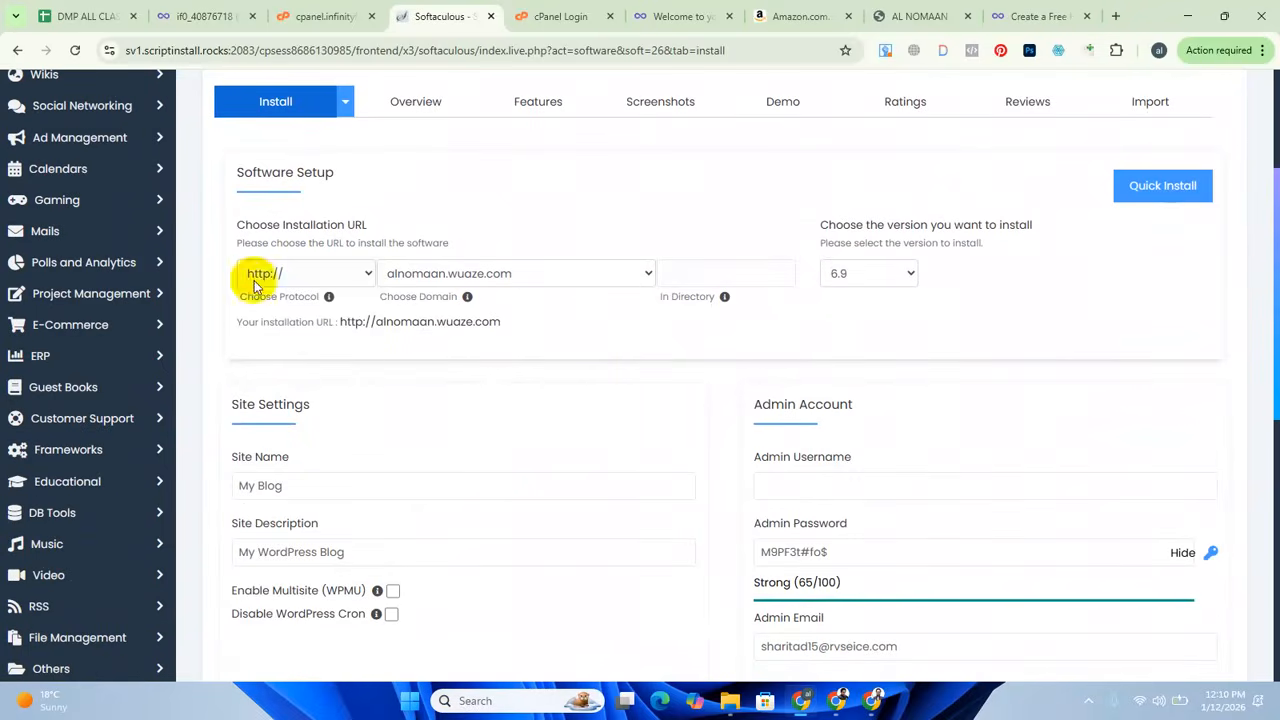
pyautogui.click(365, 277)
pyautogui.click(300, 343)
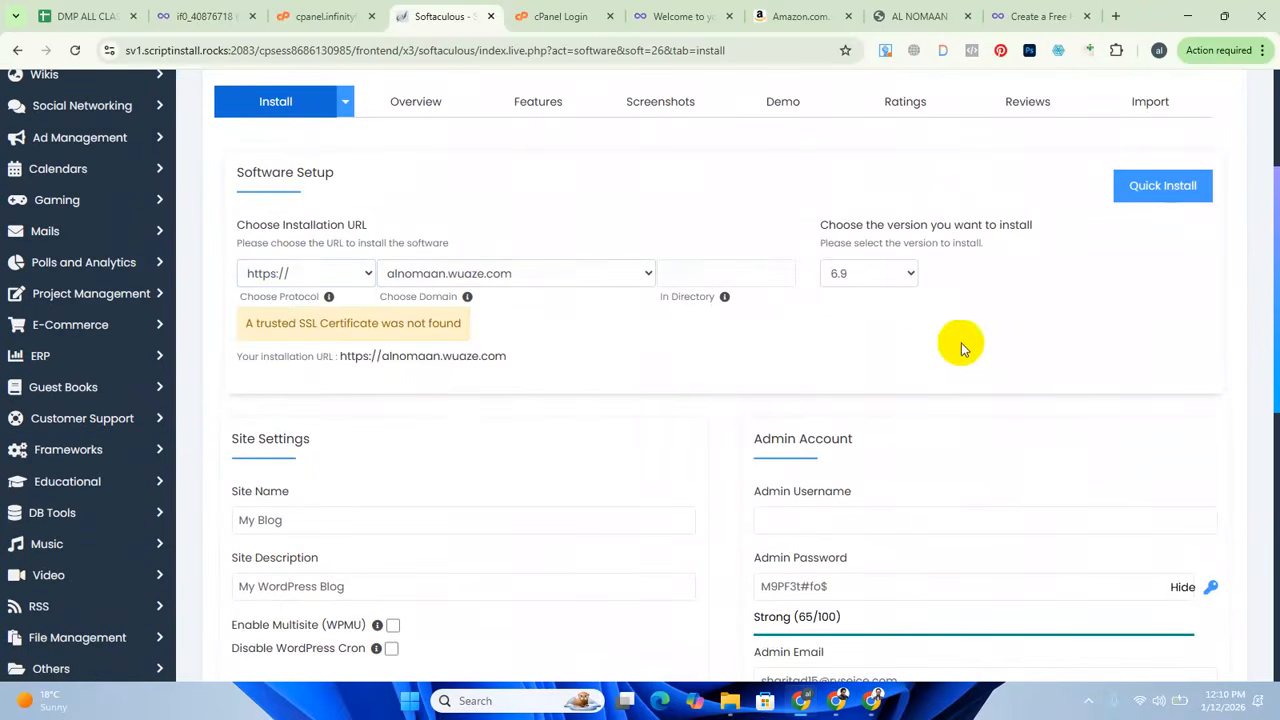
# Replace the default site name with the previously used freelancer site name.
pyautogui.scroll(-2, 586, 394)
pyautogui.click(314, 286)
pyautogui.hotkey('ctrl', 'a')
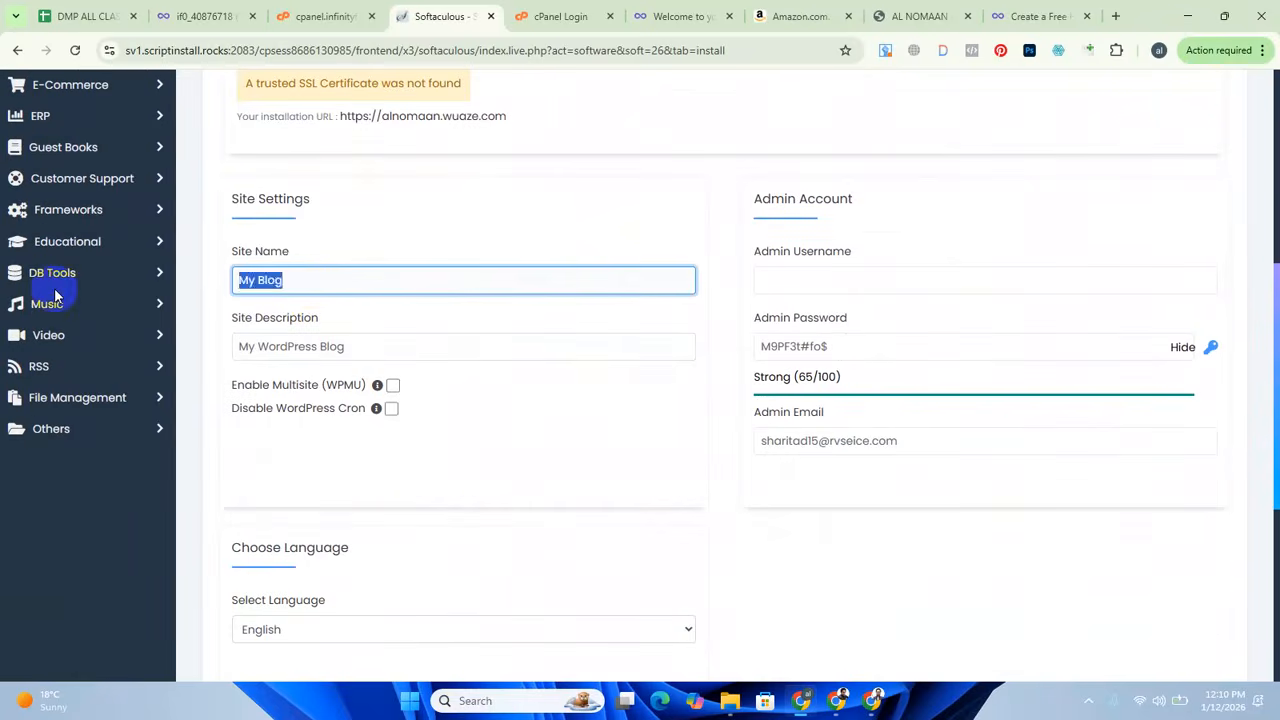
pyautogui.press('BackSpace')
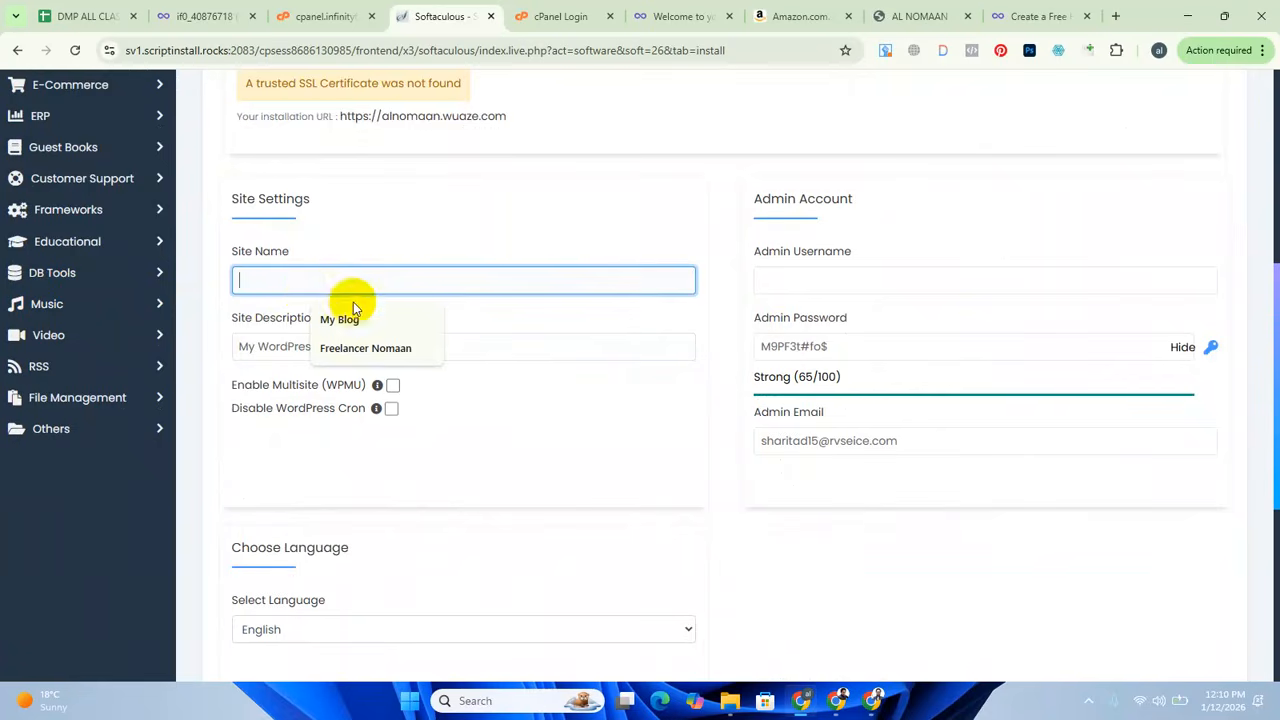
pyautogui.click(350, 347)
# Replace the default site description with "Best Digital Marketing Expert in Bangladesh".
pyautogui.click(330, 347)
pyautogui.hotkey('ctrl', 'a')
pyautogui.press('BackSpace')
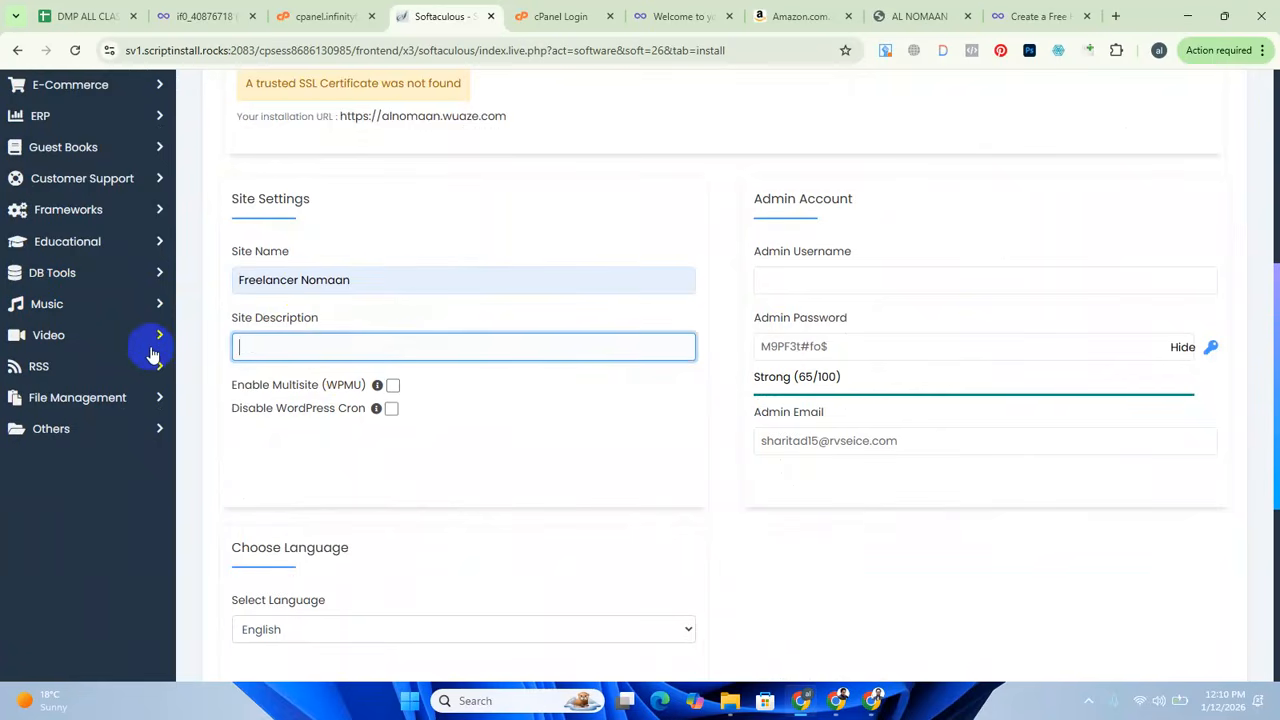
pyautogui.click(286, 348)
pyautogui.click(390, 418)
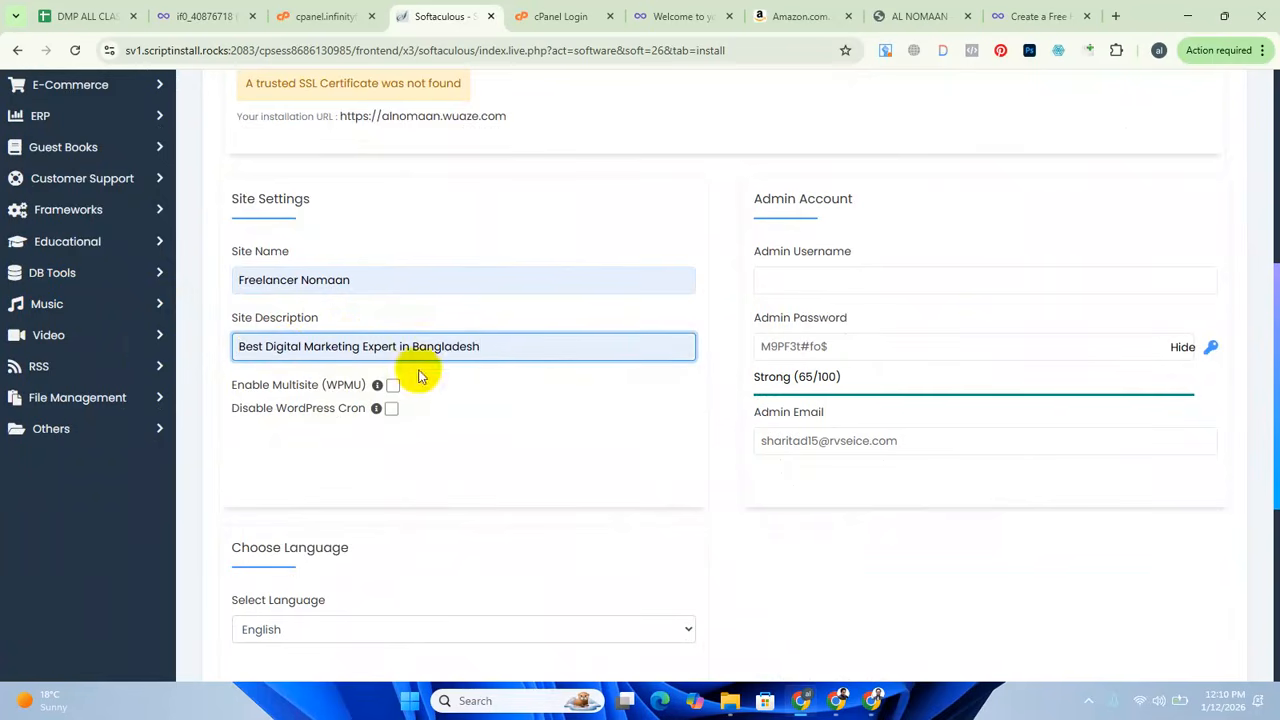
# Set the admin username to admin and enter the admin account password.
pyautogui.click(813, 279)
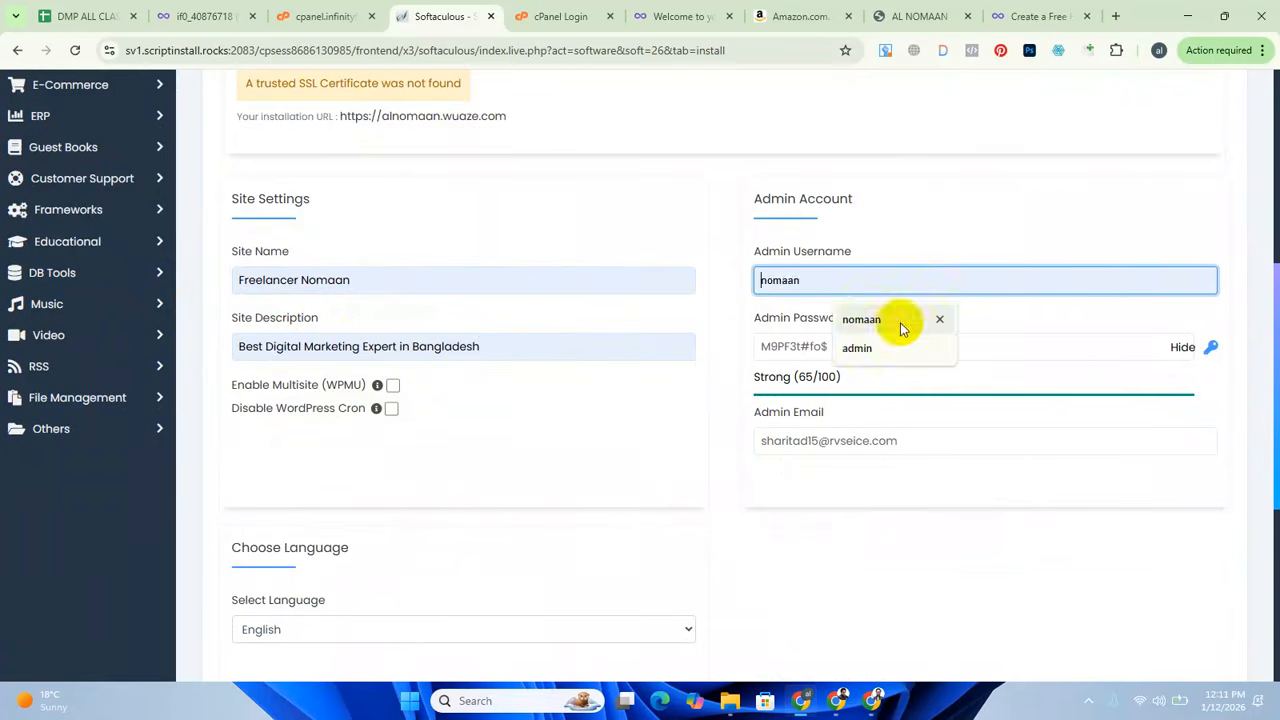
pyautogui.click(857, 348)
pyautogui.moveTo(811, 286); pyautogui.dragTo(683, 288)
pyautogui.hotkey('ctrl', 'c')
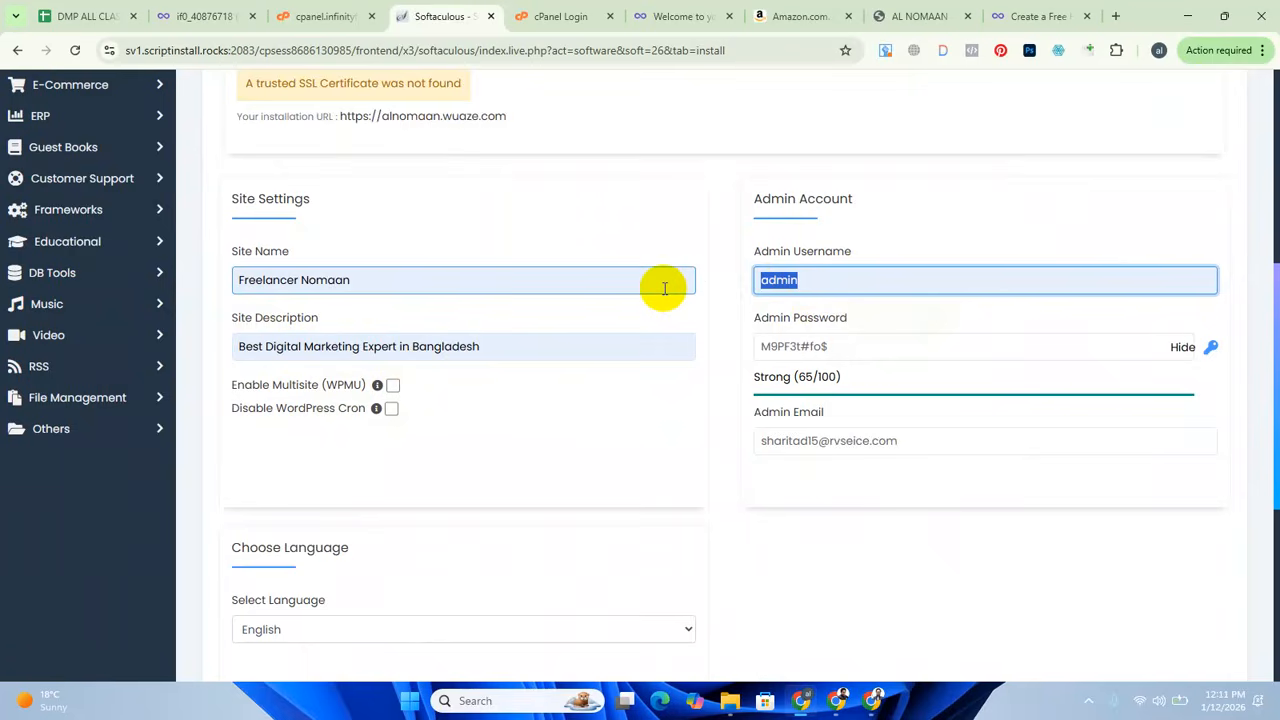
pyautogui.moveTo(846, 349); pyautogui.dragTo(508, 350)
pyautogui.hotkey('ctrl', 'v')
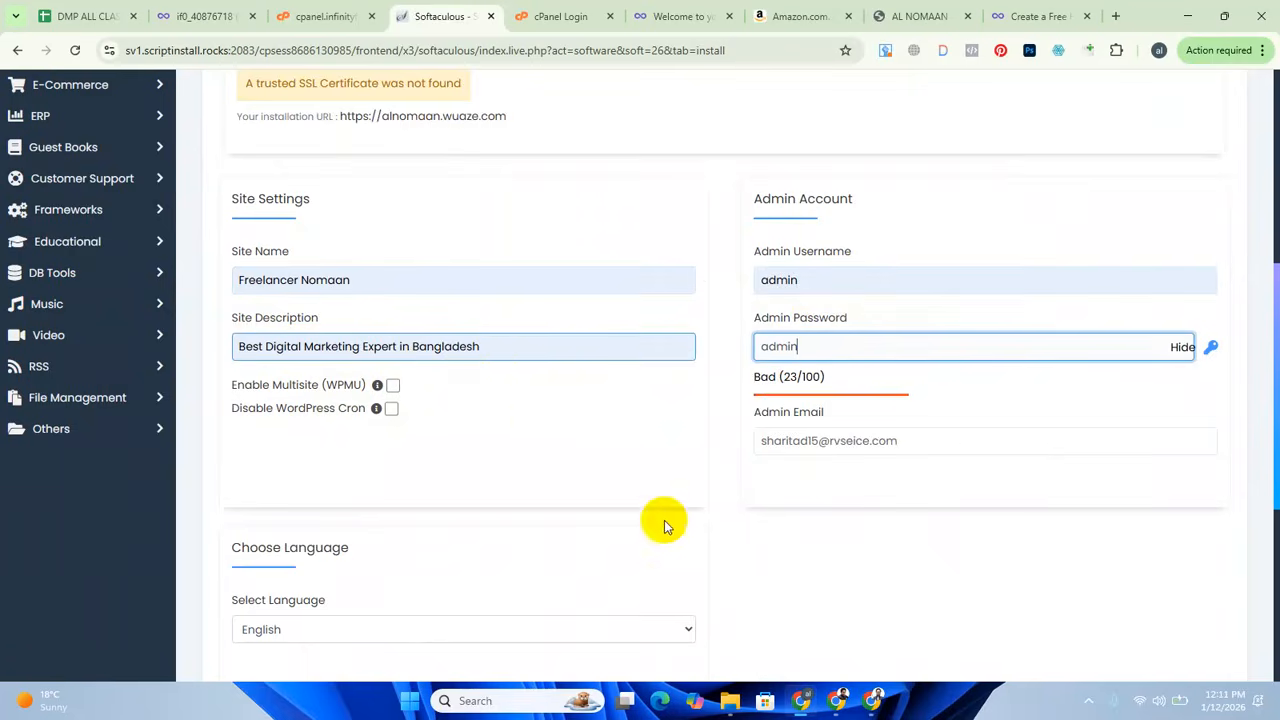
pyautogui.click(814, 589)
# Choose English as the language of the WordPress installation.
pyautogui.scroll(-3, 471, 480)
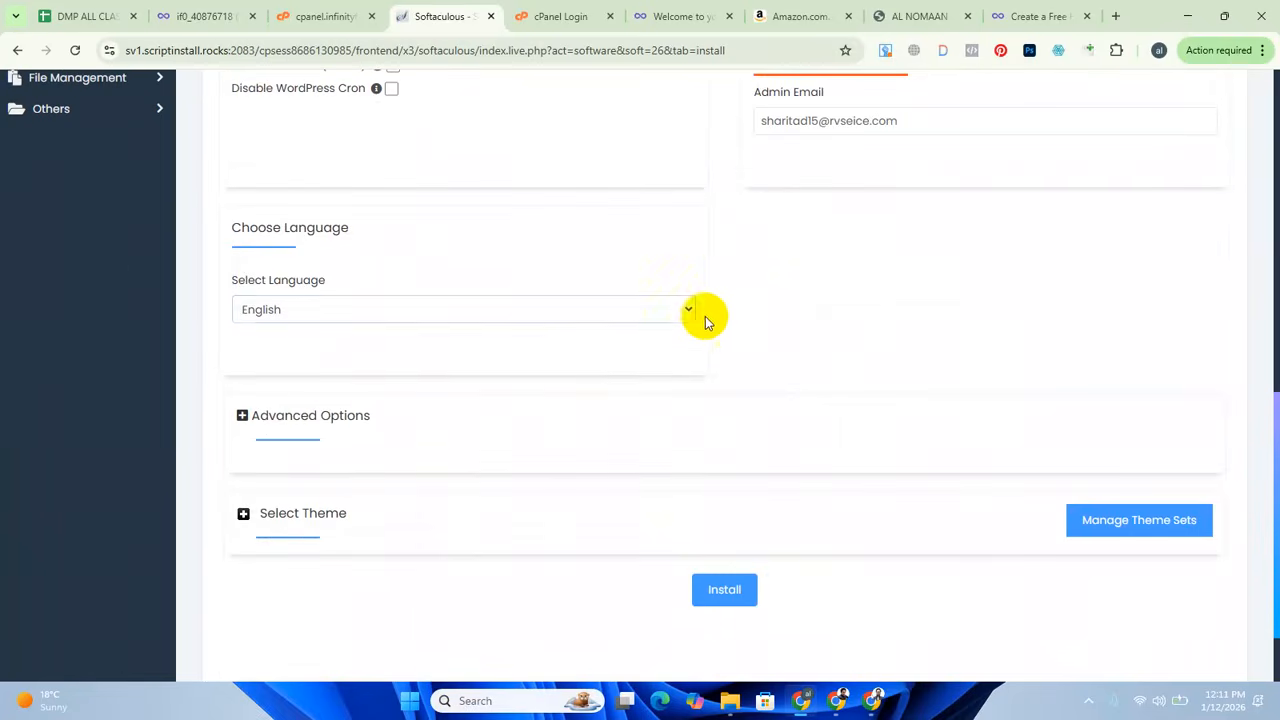
pyautogui.click(691, 311)
pyautogui.click(333, 335)
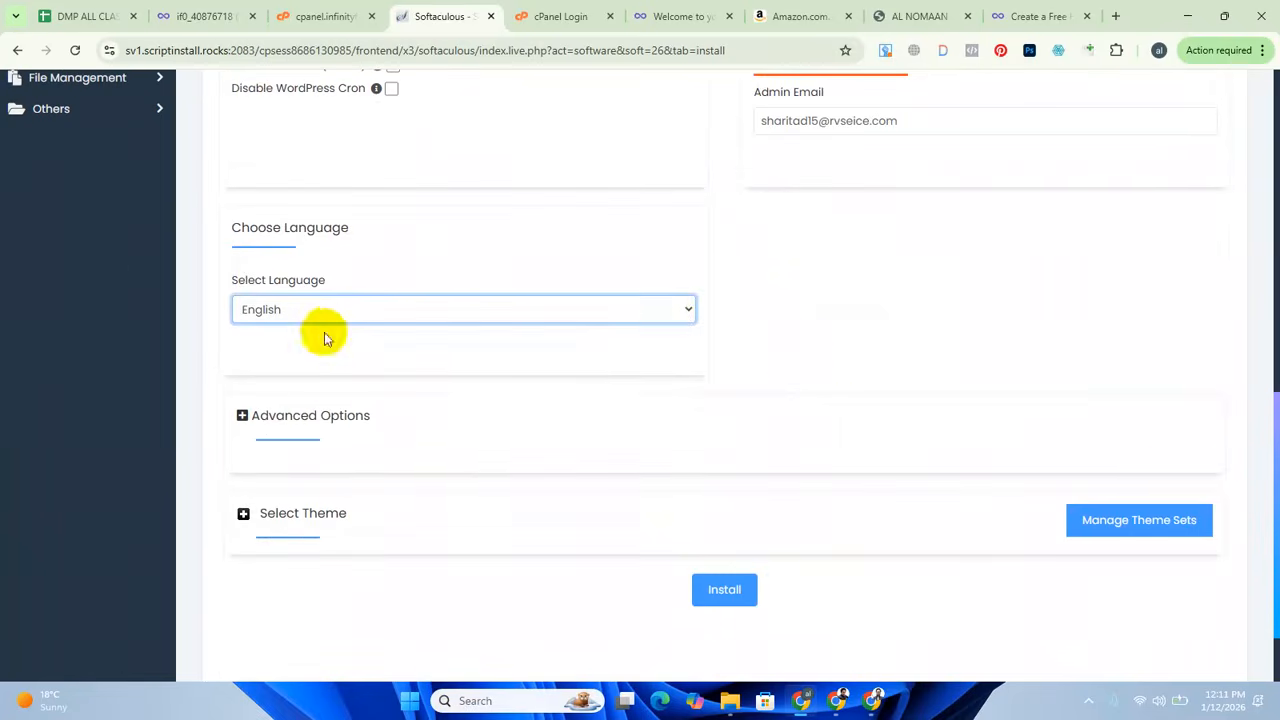
# Expand the theme selection, look over the optional themes and collapse it without choosing one.
pyautogui.scroll(-2, 843, 417)
pyautogui.click(371, 441)
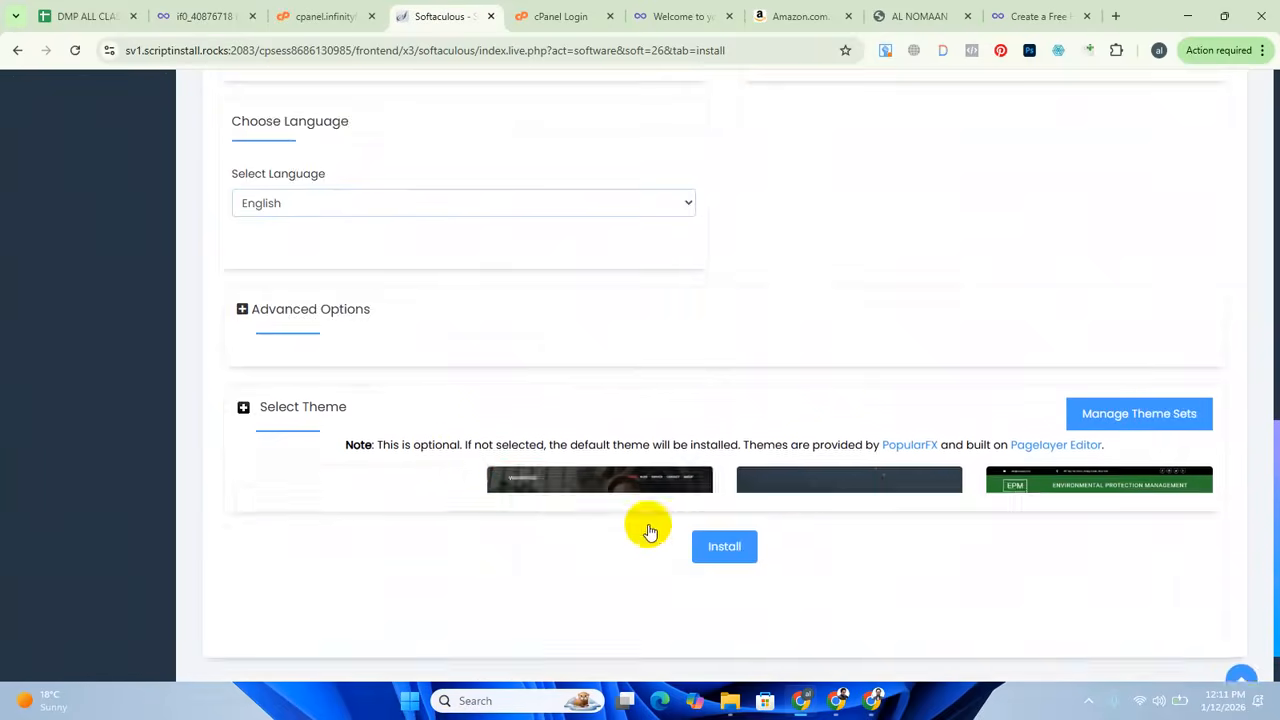
pyautogui.scroll(-2, 600, 360)
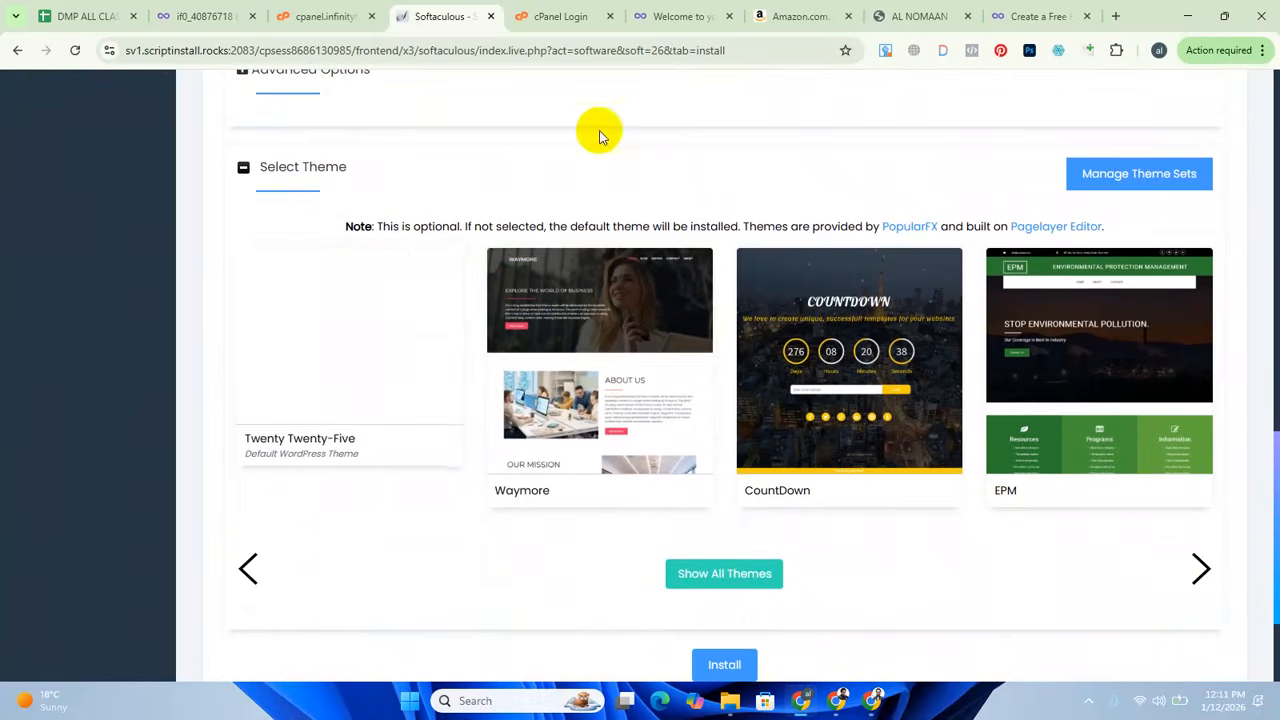
pyautogui.click(328, 165)
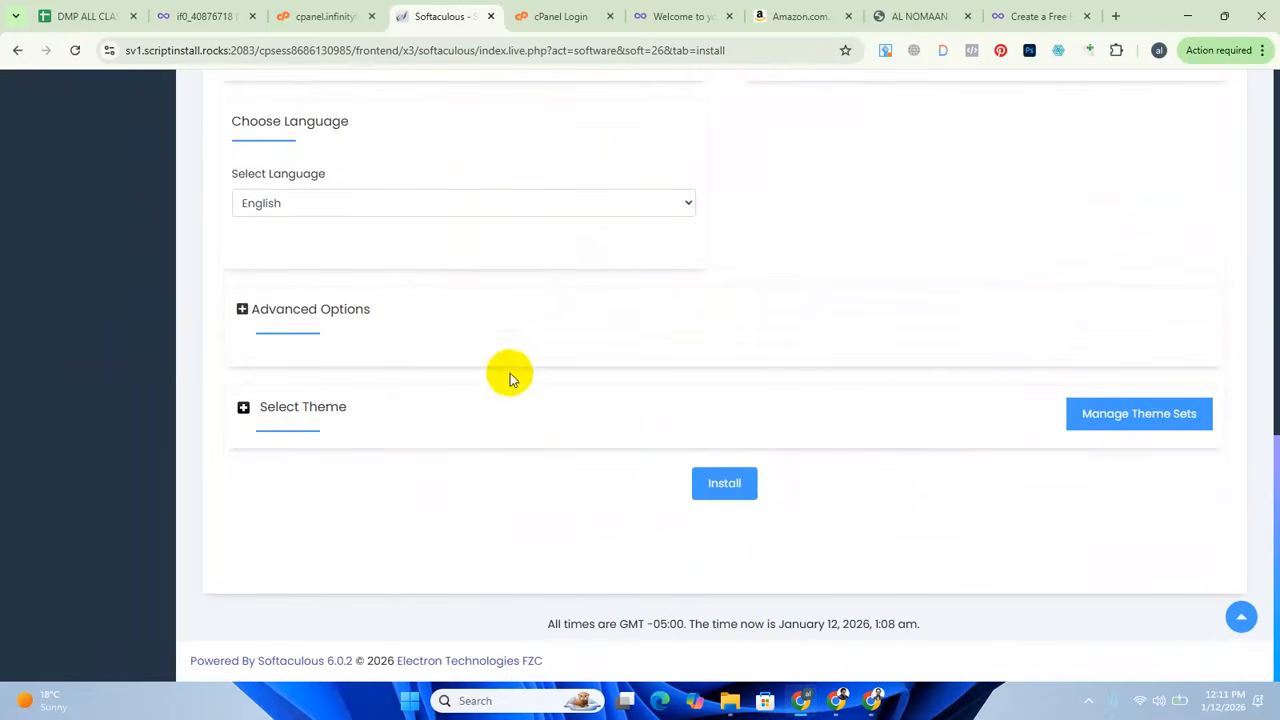
# Start the WordPress installation, dismiss the browser alert and check the installation progress.
pyautogui.click(724, 485)
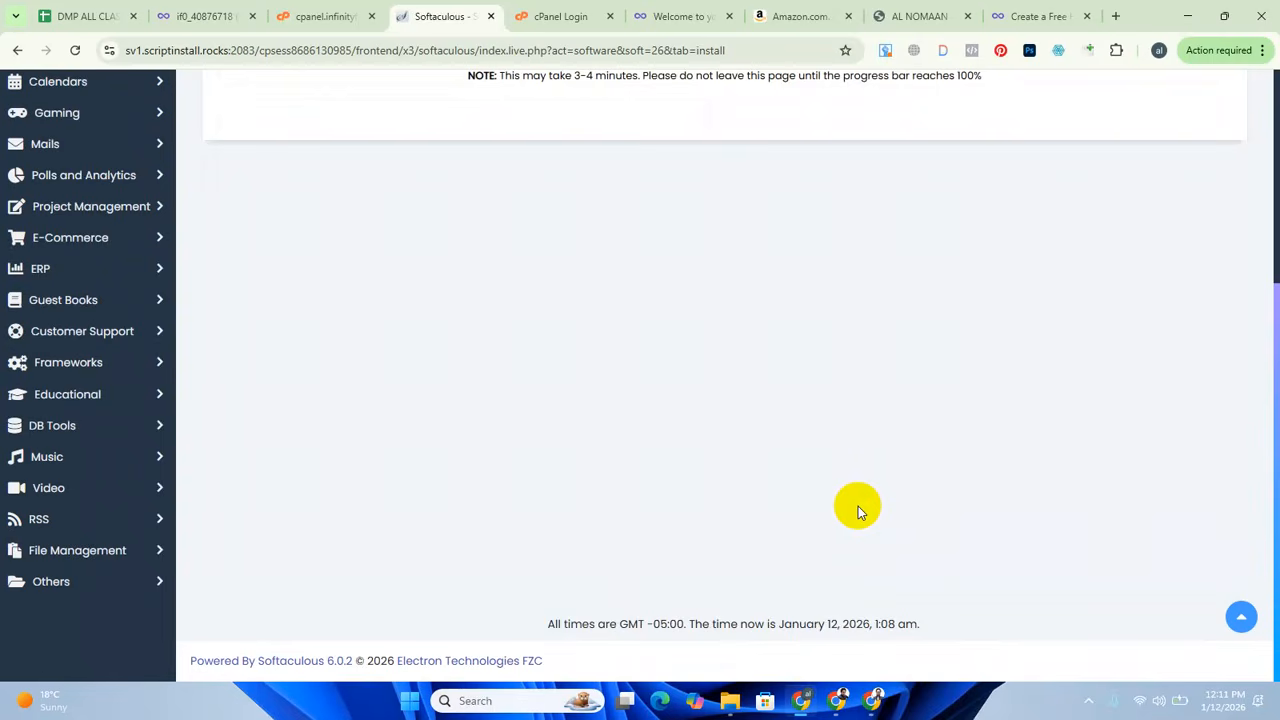
pyautogui.scroll(2, 866, 231)
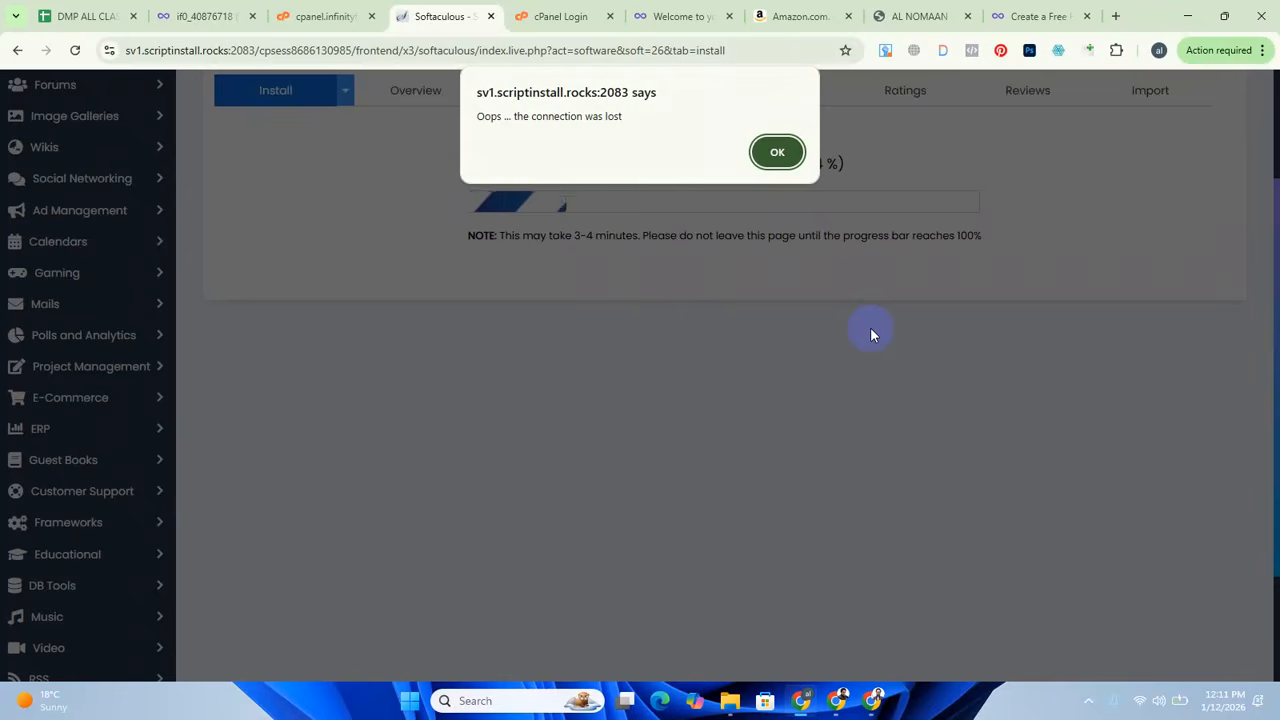
pyautogui.click(777, 152)
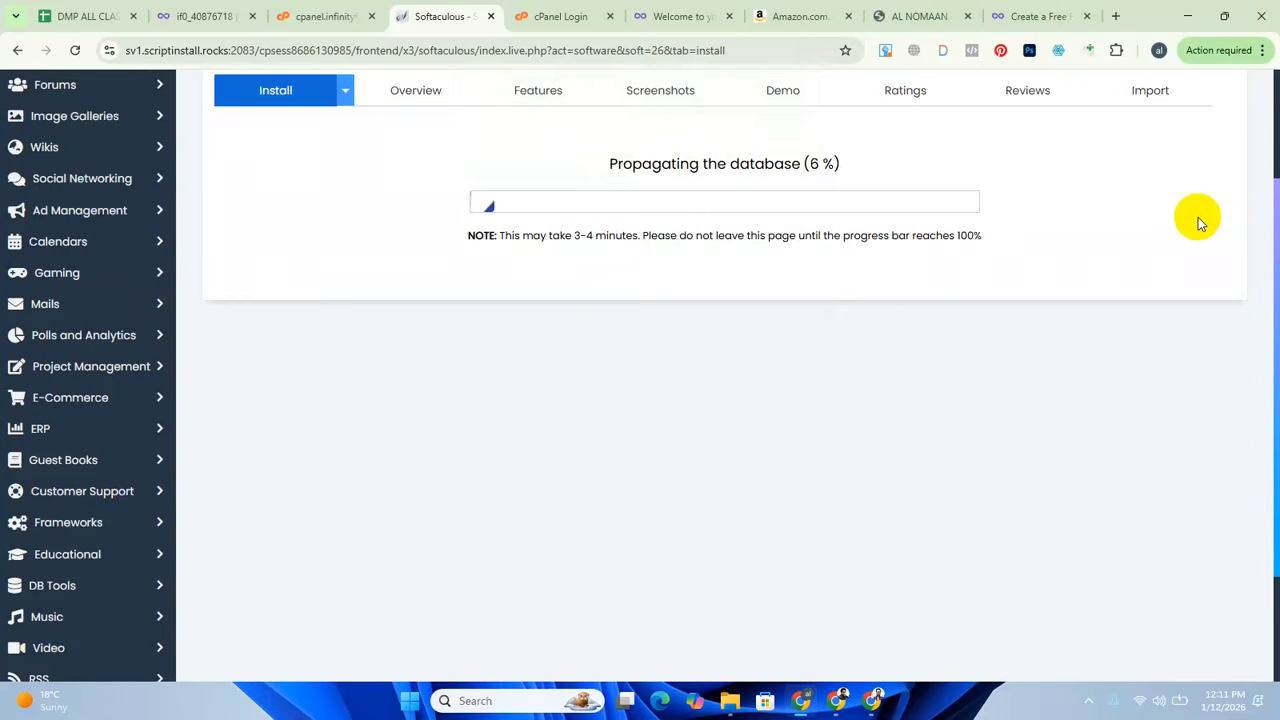
pyautogui.scroll(2, 975, 410)
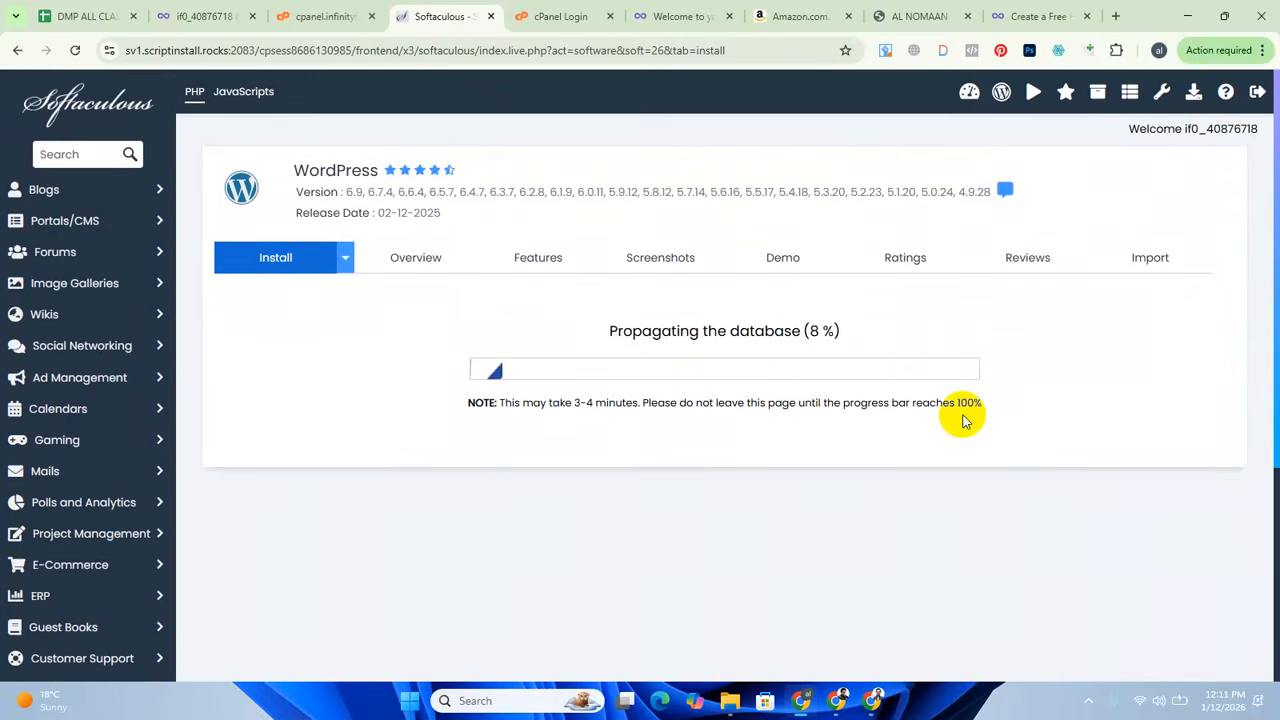
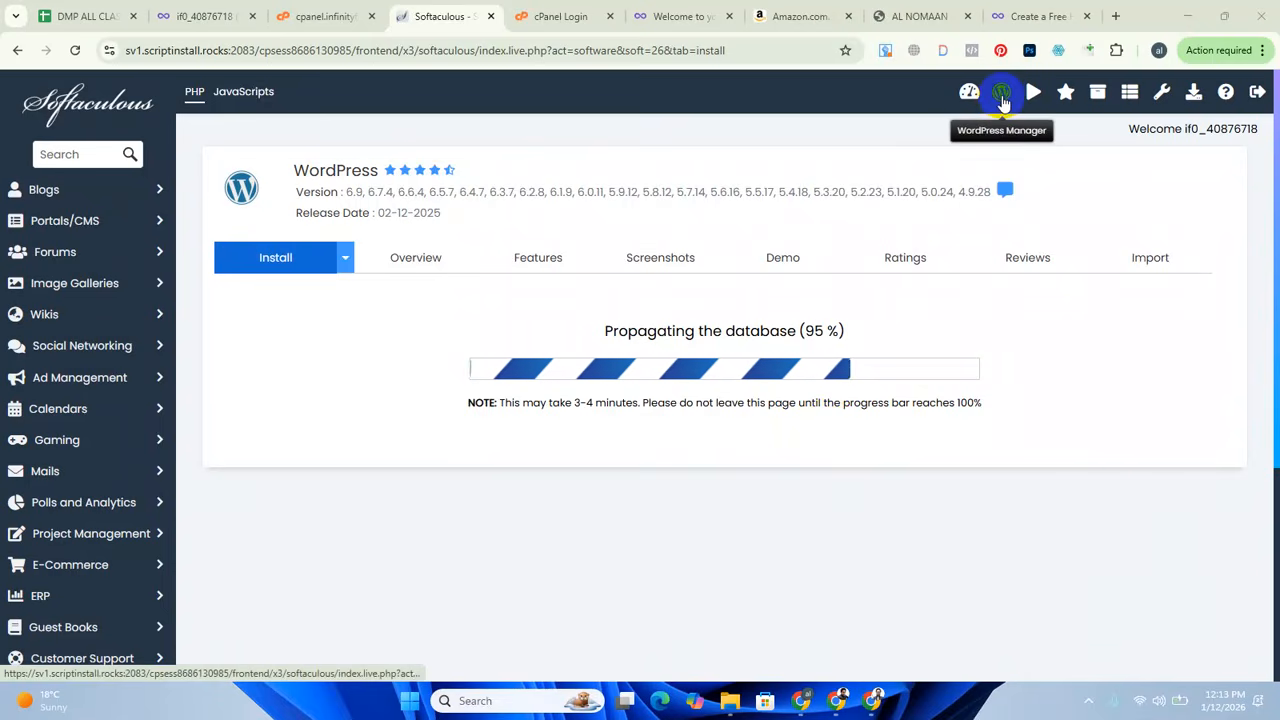
# Open the WordPress Manager and expand the details of the existing wuaze.com installation down to its removal options.
pyautogui.click(1002, 95)
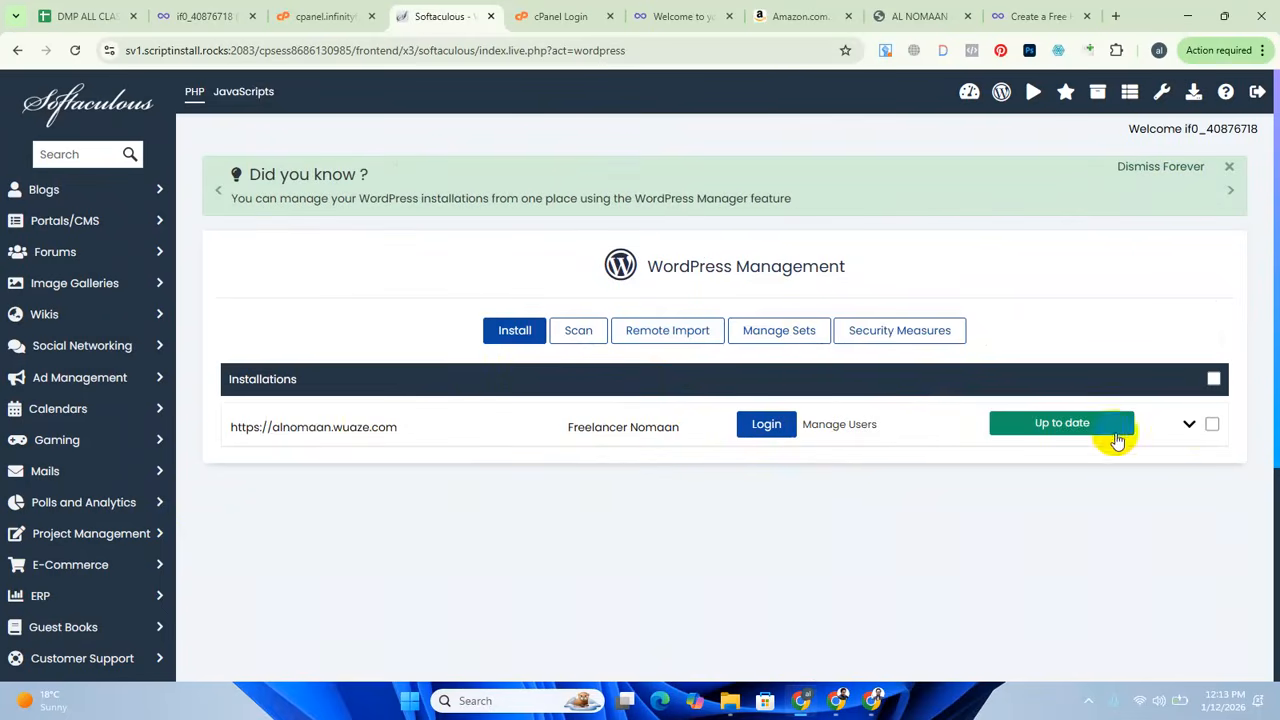
pyautogui.click(1190, 426)
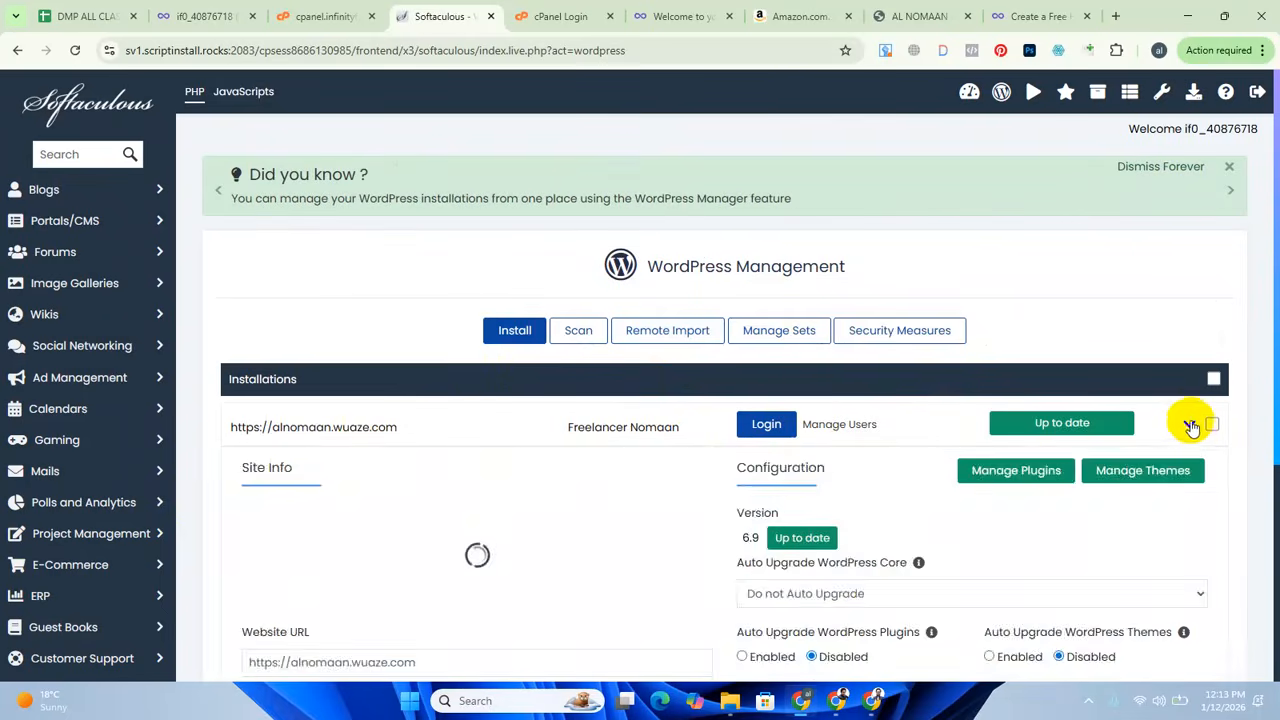
pyautogui.click(1190, 426)
pyautogui.click(1190, 426)
pyautogui.scroll(-3, 766, 486)
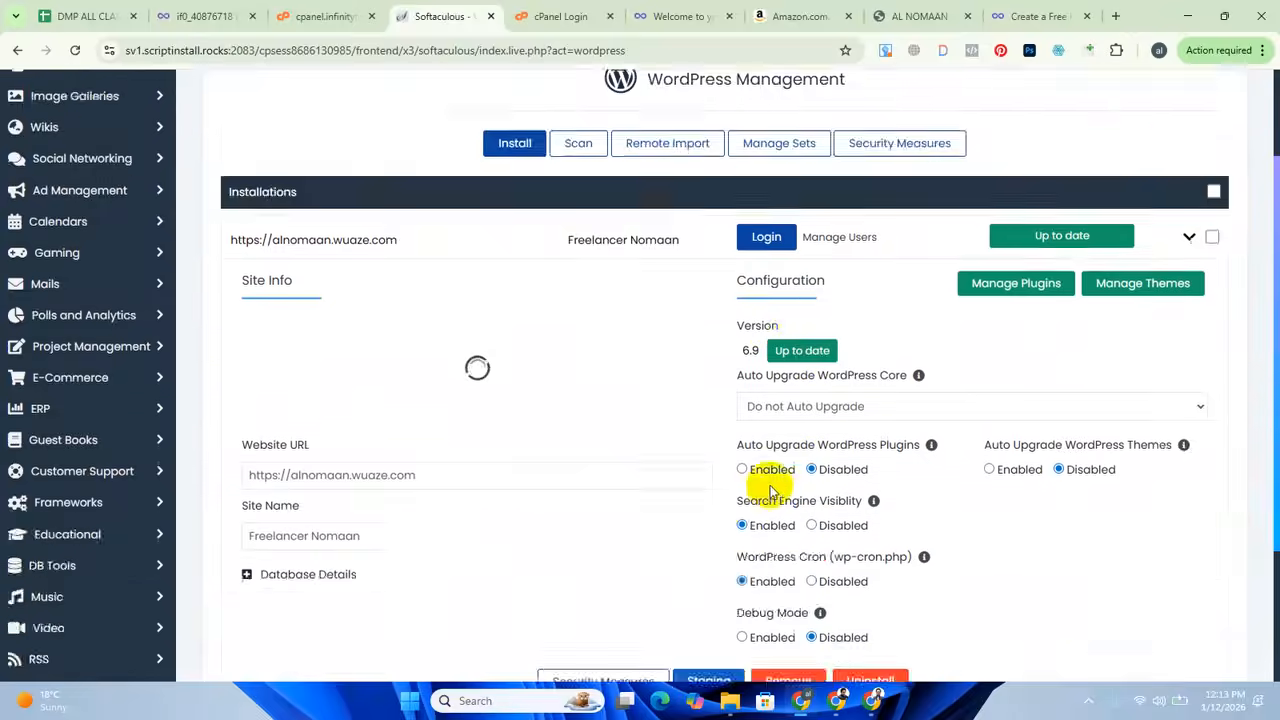
pyautogui.scroll(-2, 851, 546)
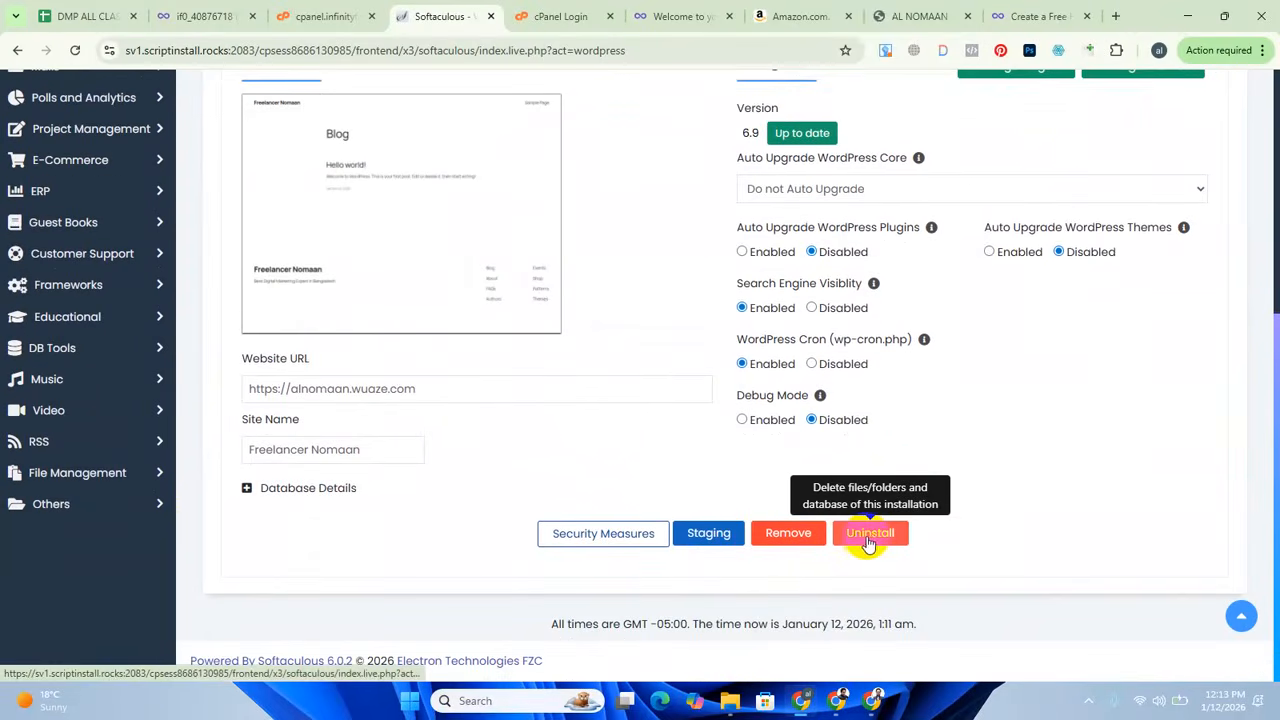
# Uninstall the existing WordPress copy with its directory, database and database user, and return to the WordPress management overview.
pyautogui.click(900, 535)
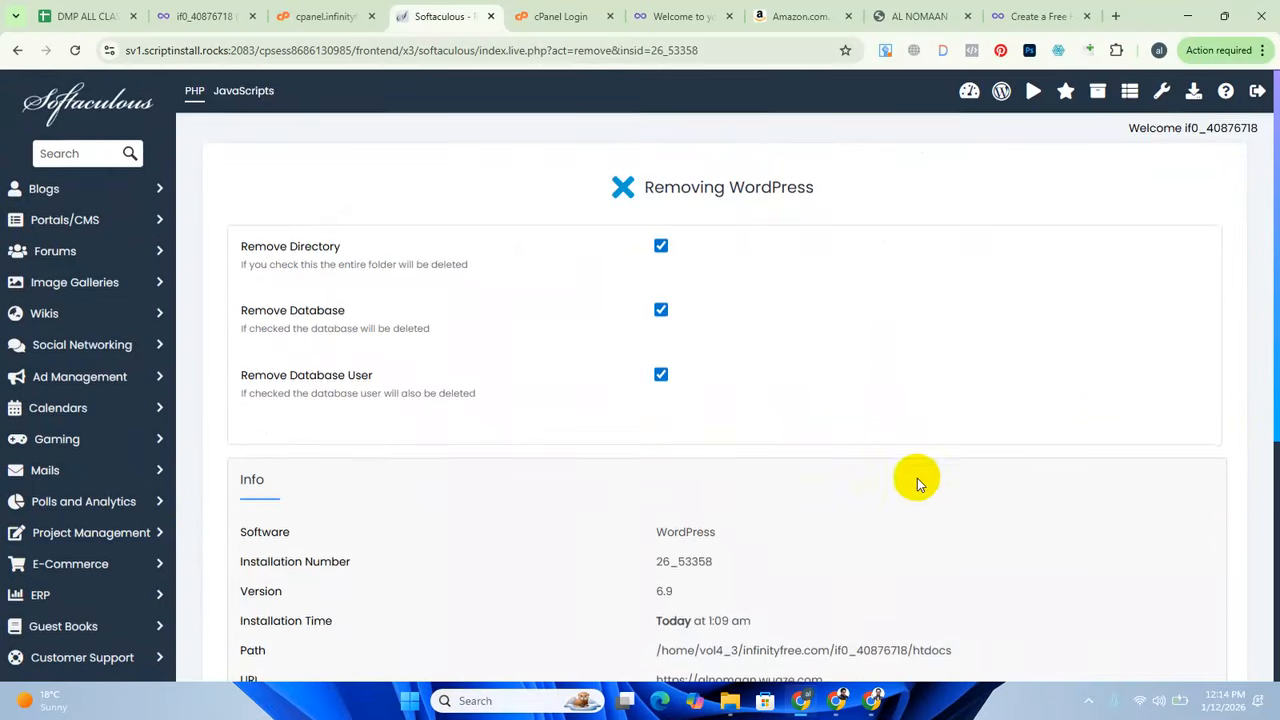
pyautogui.scroll(-4, 914, 477)
pyautogui.click(715, 470)
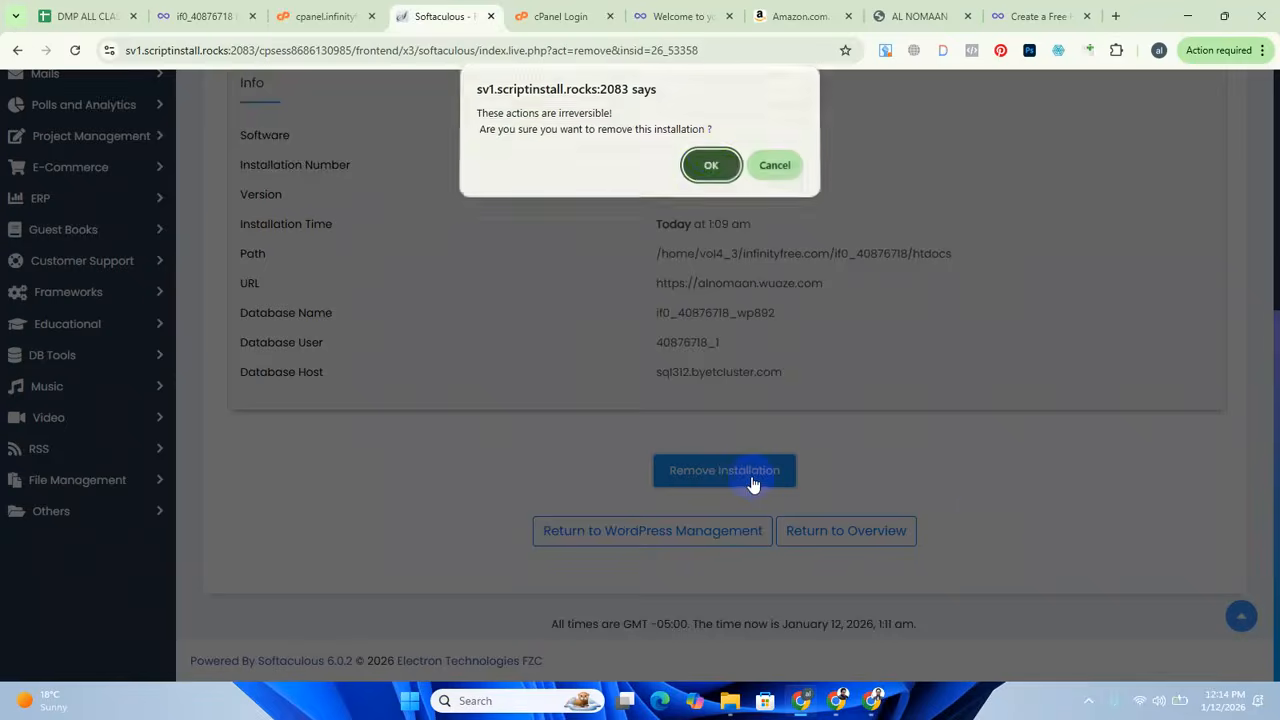
pyautogui.press('Return')
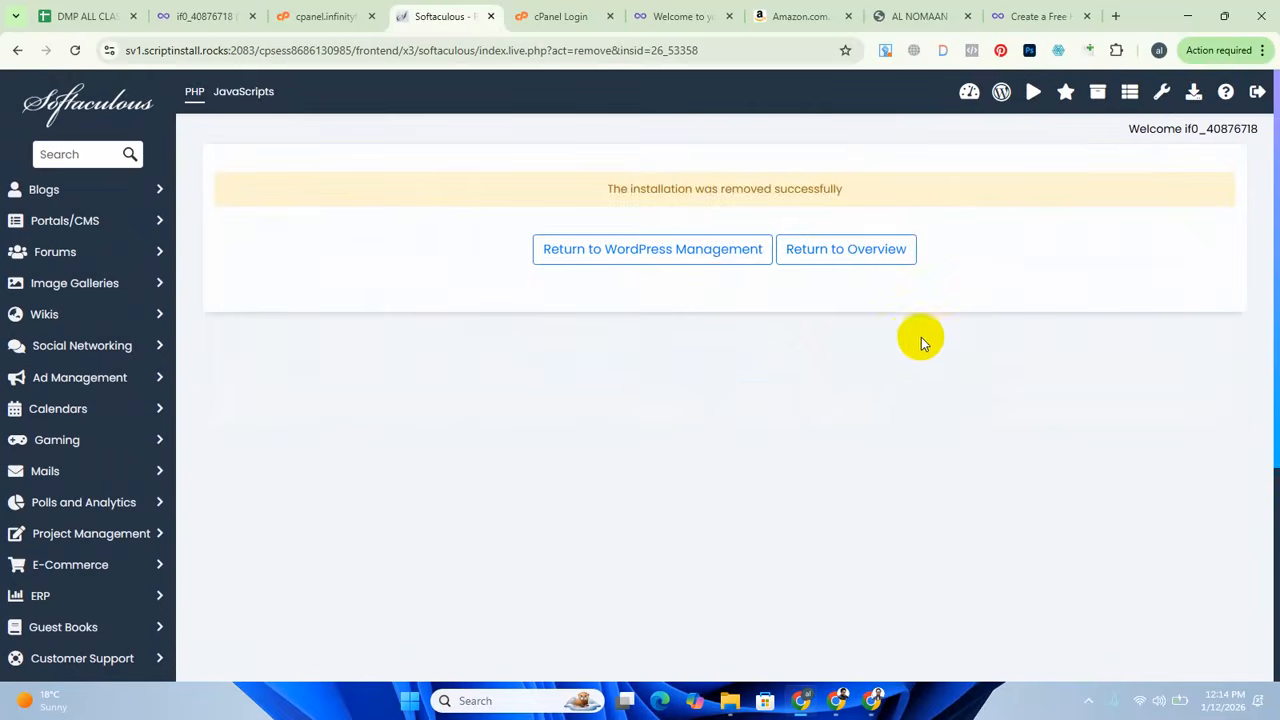
pyautogui.click(707, 268)
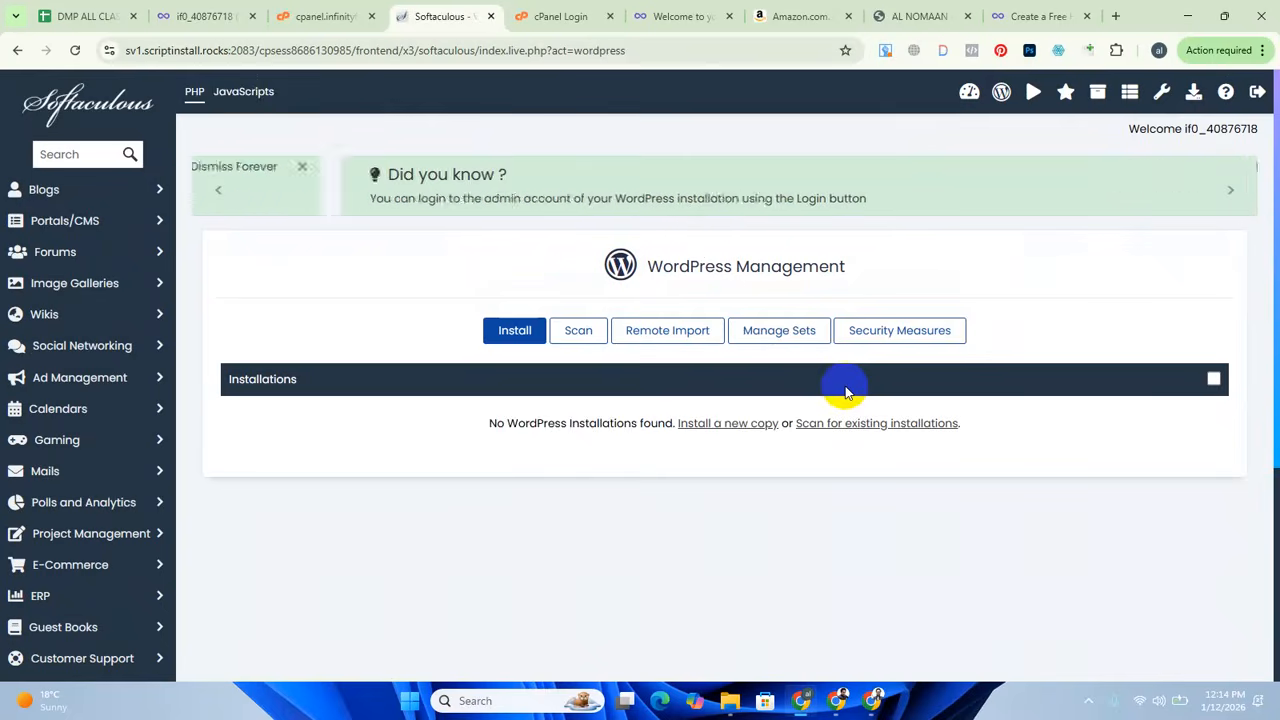
pyautogui.scroll(-3, 780, 500)
pyautogui.scroll(3, 803, 468)
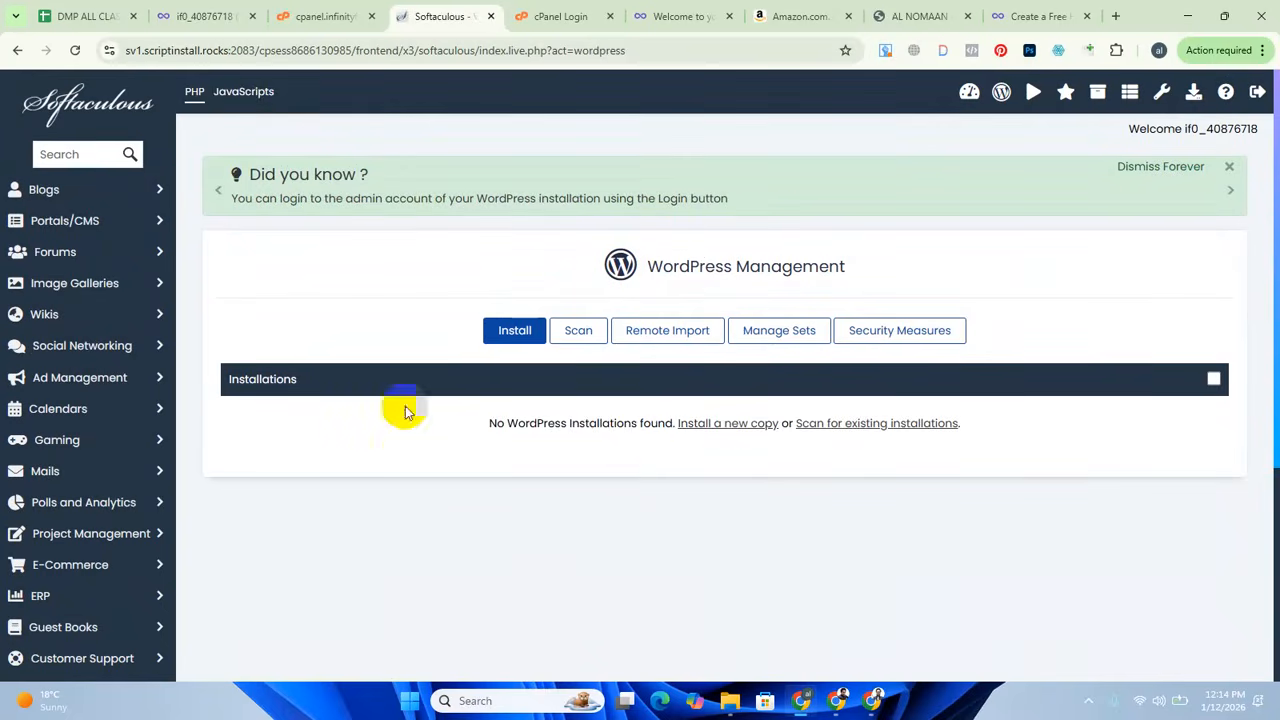
pyautogui.click(493, 331)
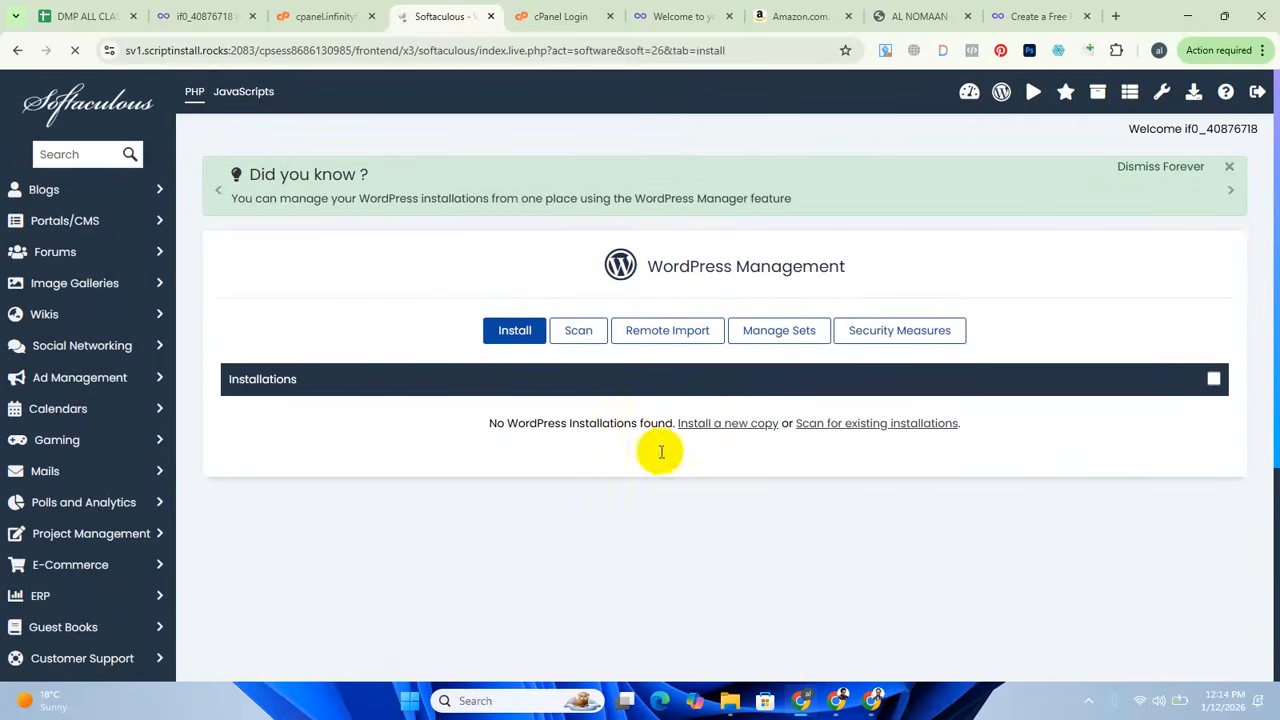
pyautogui.scroll(-2, 640, 450)
pyautogui.click(370, 355)
pyautogui.click(315, 425)
pyautogui.click(609, 343)
pyautogui.click(490, 382)
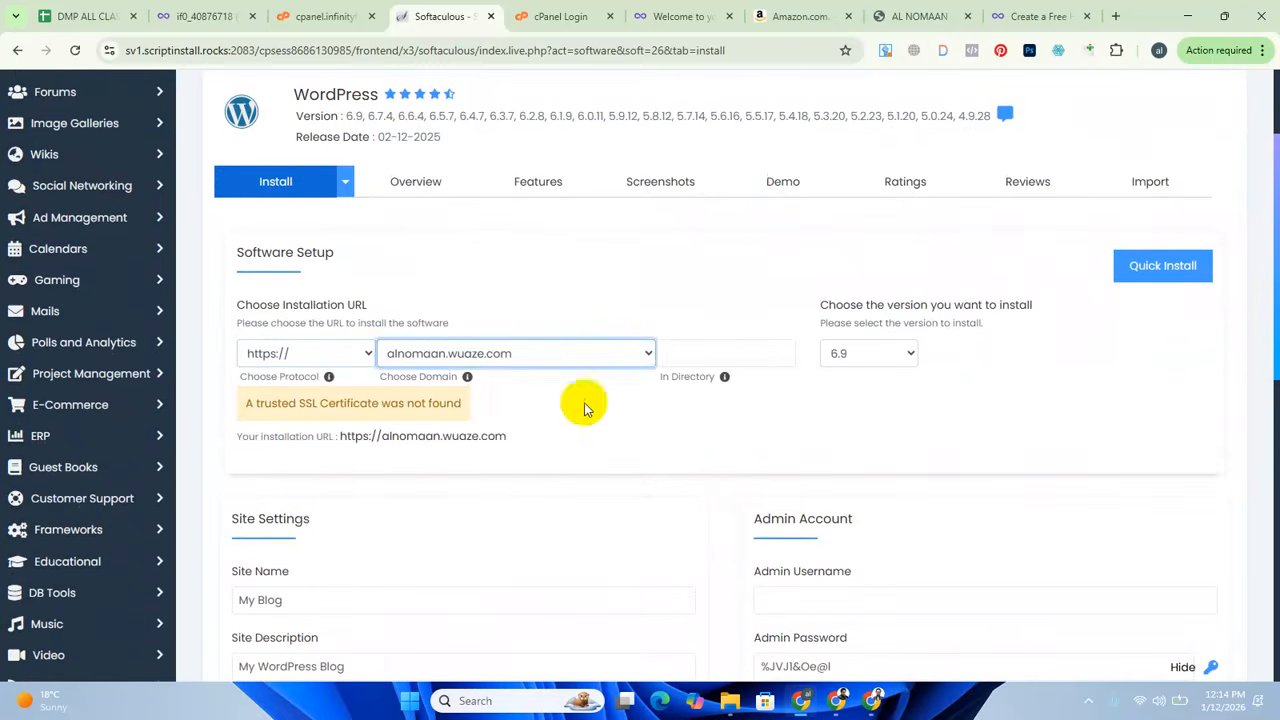
# Enter the freelancer's site name and set the site description to "Best Digital Marketing Expert in Bangladesh".
pyautogui.scroll(-3, 414, 500)
pyautogui.moveTo(300, 360); pyautogui.dragTo(137, 354)
pyautogui.press('BackSpace')
pyautogui.click(286, 358)
pyautogui.click(352, 400)
pyautogui.click(371, 428)
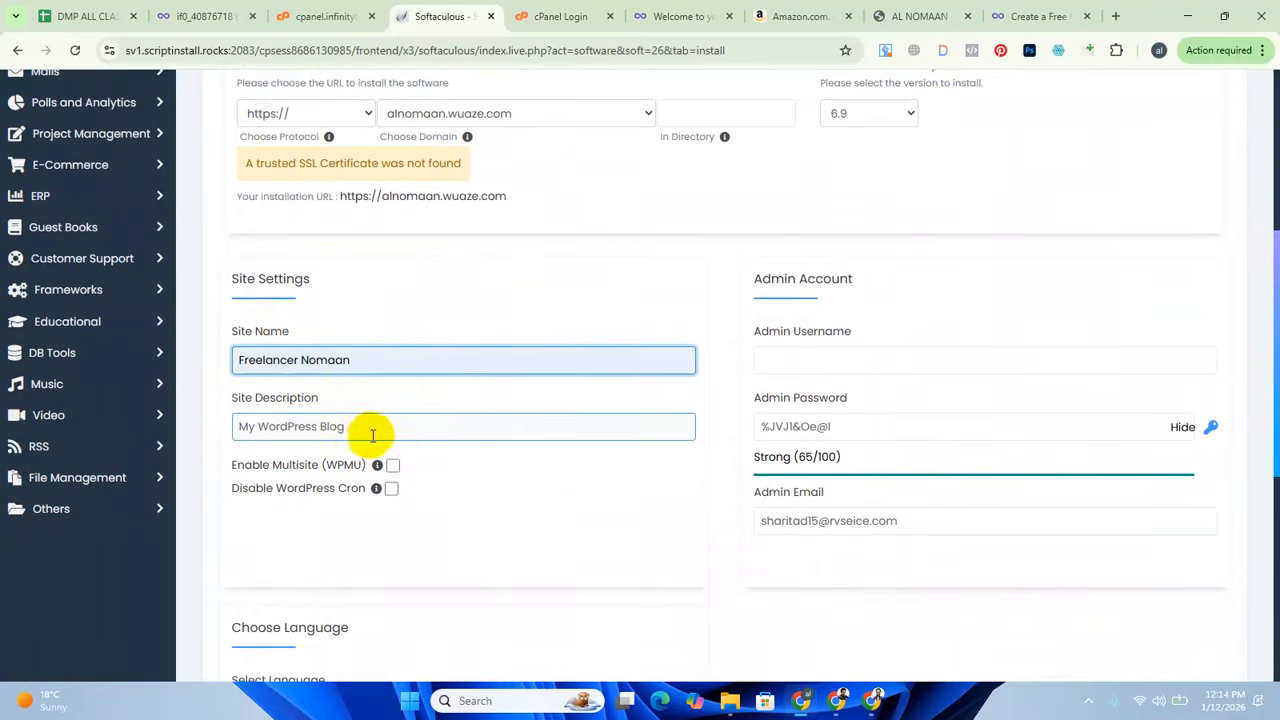
pyautogui.moveTo(371, 428); pyautogui.dragTo(180, 432)
pyautogui.press('BackSpace')
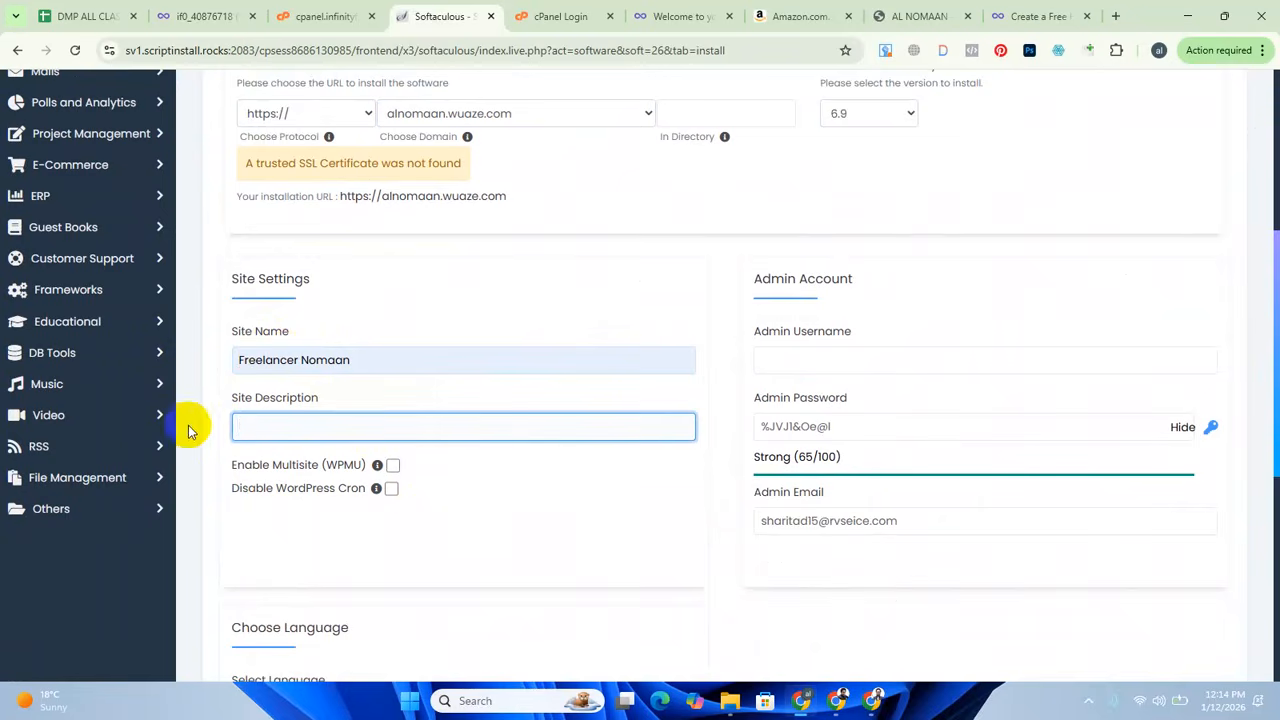
pyautogui.click(263, 425)
pyautogui.click(345, 463)
# Set the admin username to admin and replace the suggested admin password with the account's own password.
pyautogui.click(820, 364)
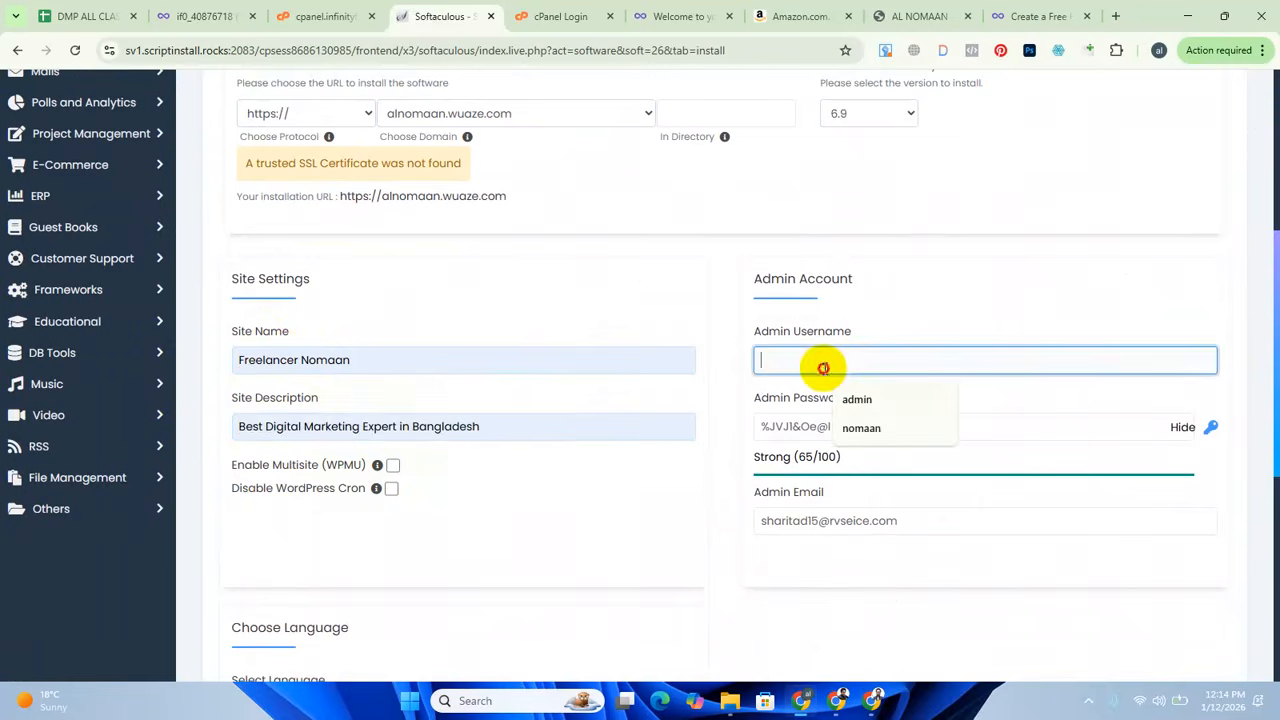
pyautogui.click(866, 400)
pyautogui.moveTo(863, 432); pyautogui.dragTo(670, 456)
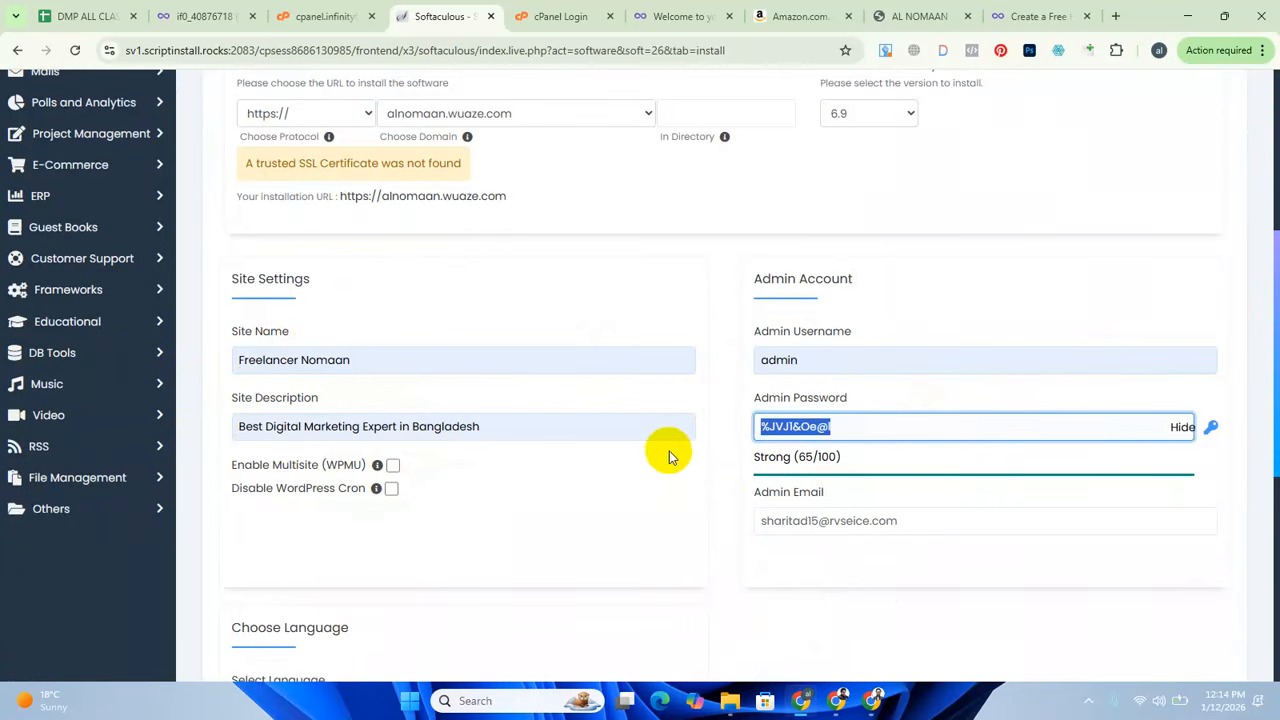
pyautogui.press('BackSpace')
pyautogui.write('a')
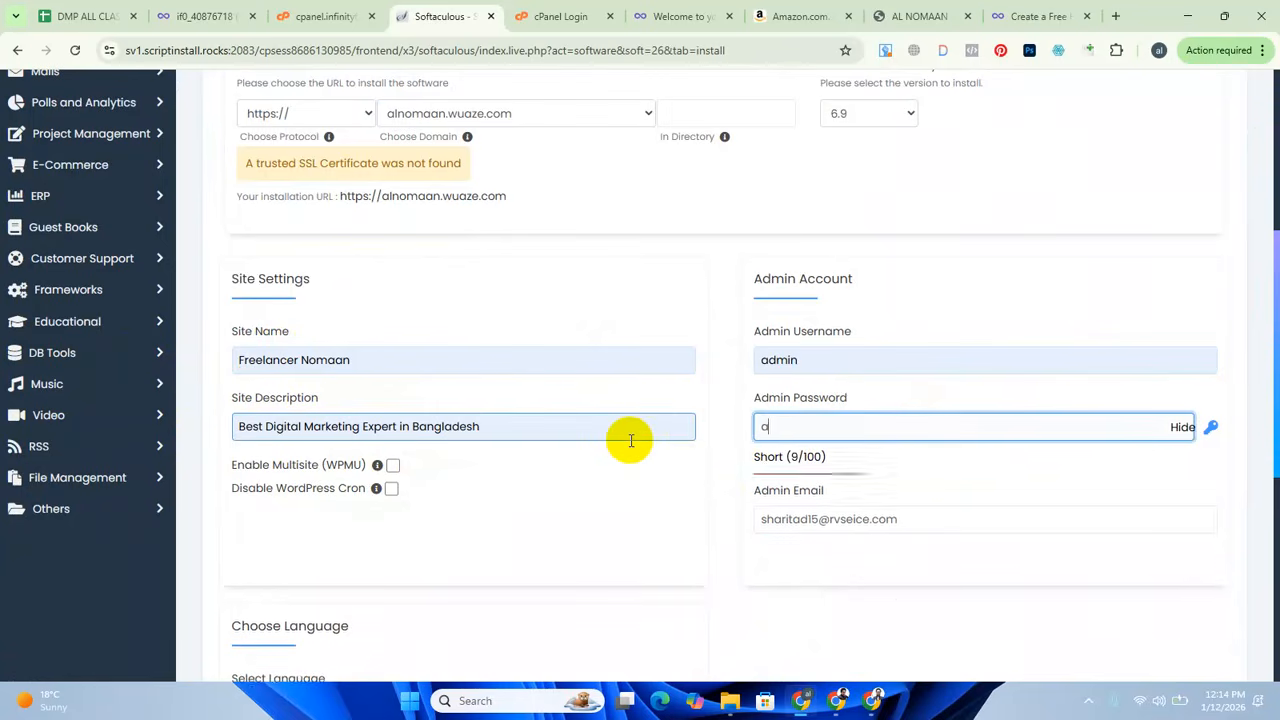
pyautogui.write('dmin')
pyautogui.click(666, 523)
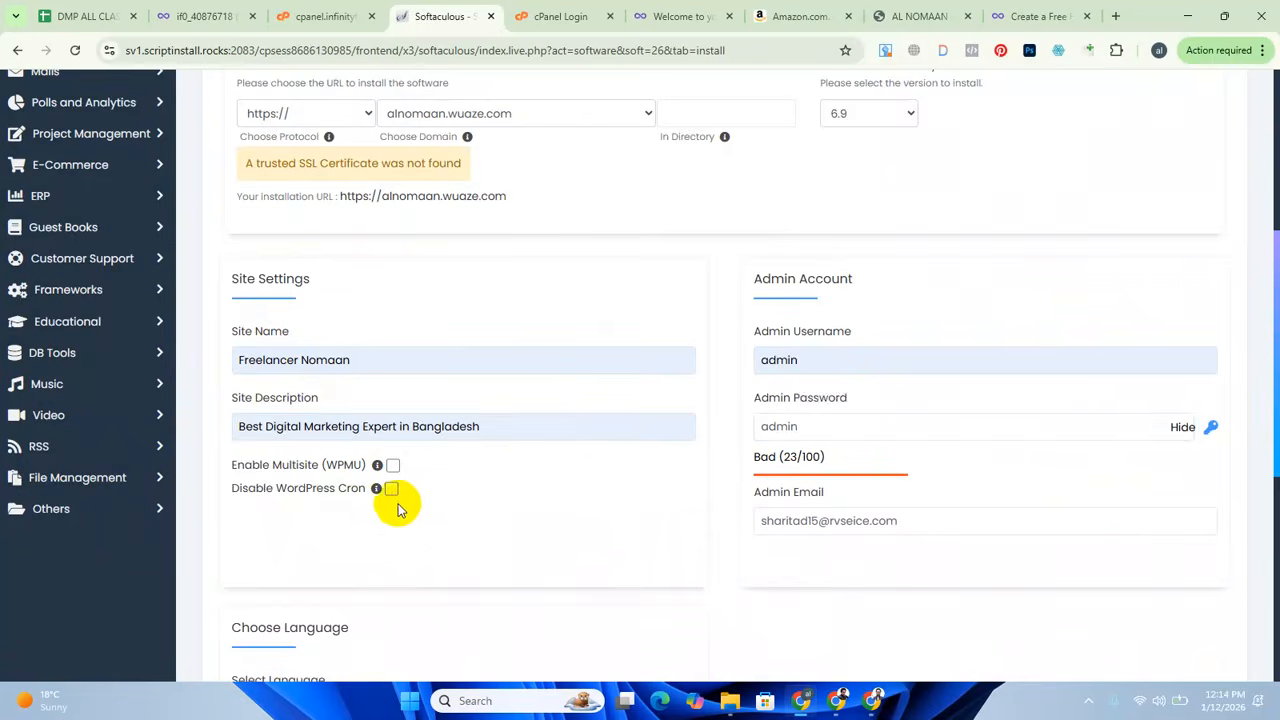
# Expand the optional theme selection and collapse it again without picking a theme.
pyautogui.scroll(-3, 303, 468)
pyautogui.scroll(-2, 303, 468)
pyautogui.click(366, 511)
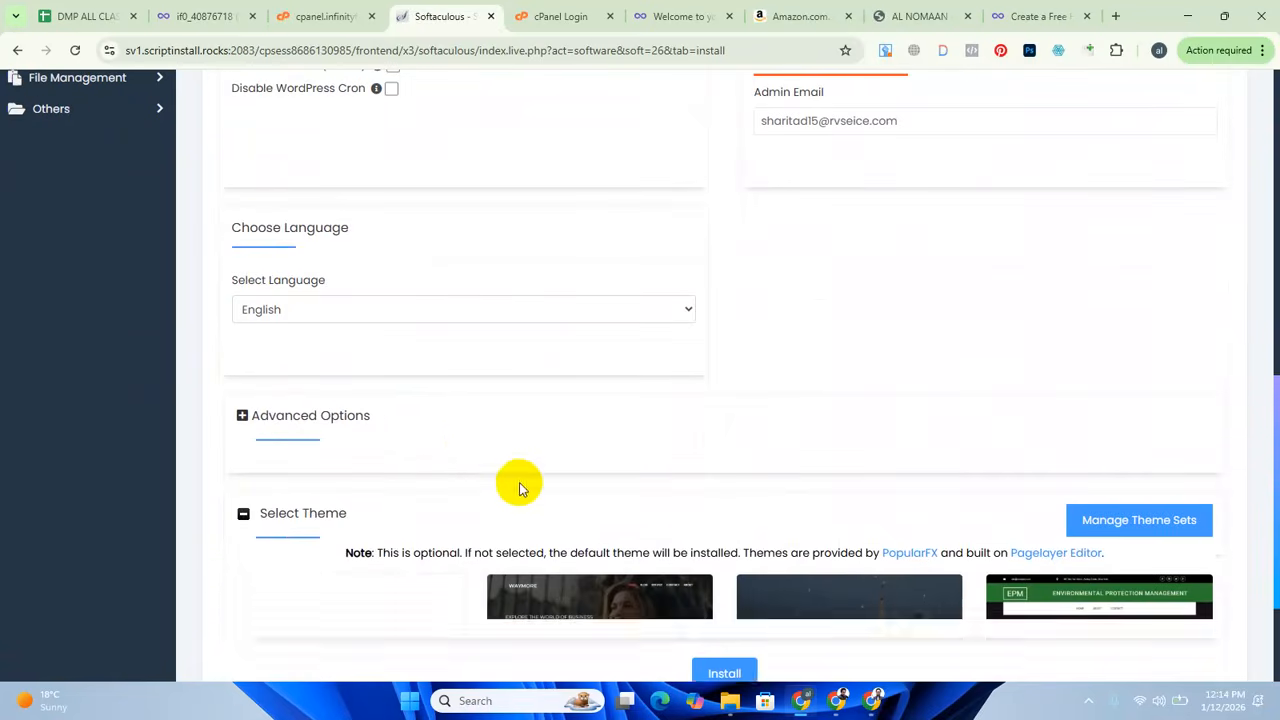
pyautogui.click(334, 521)
# Review the setup form's entries, install WordPress and read the installation result.
pyautogui.scroll(2, 340, 206)
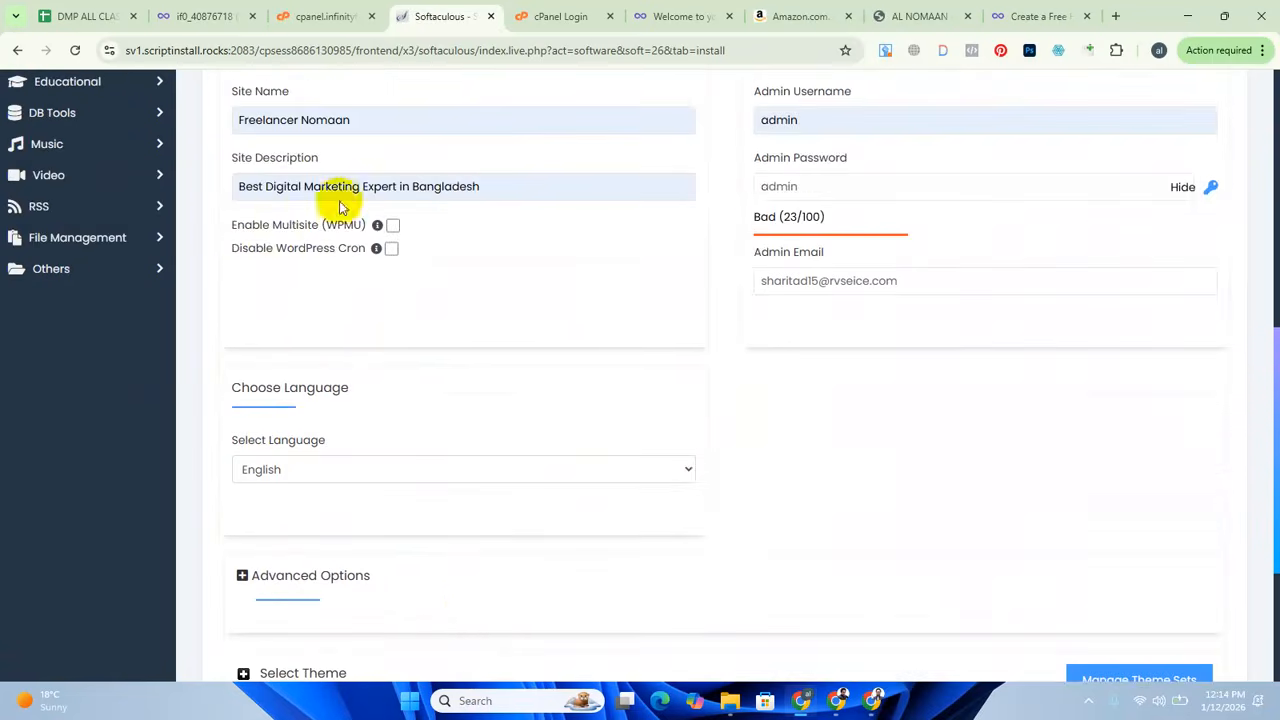
pyautogui.scroll(1, 515, 324)
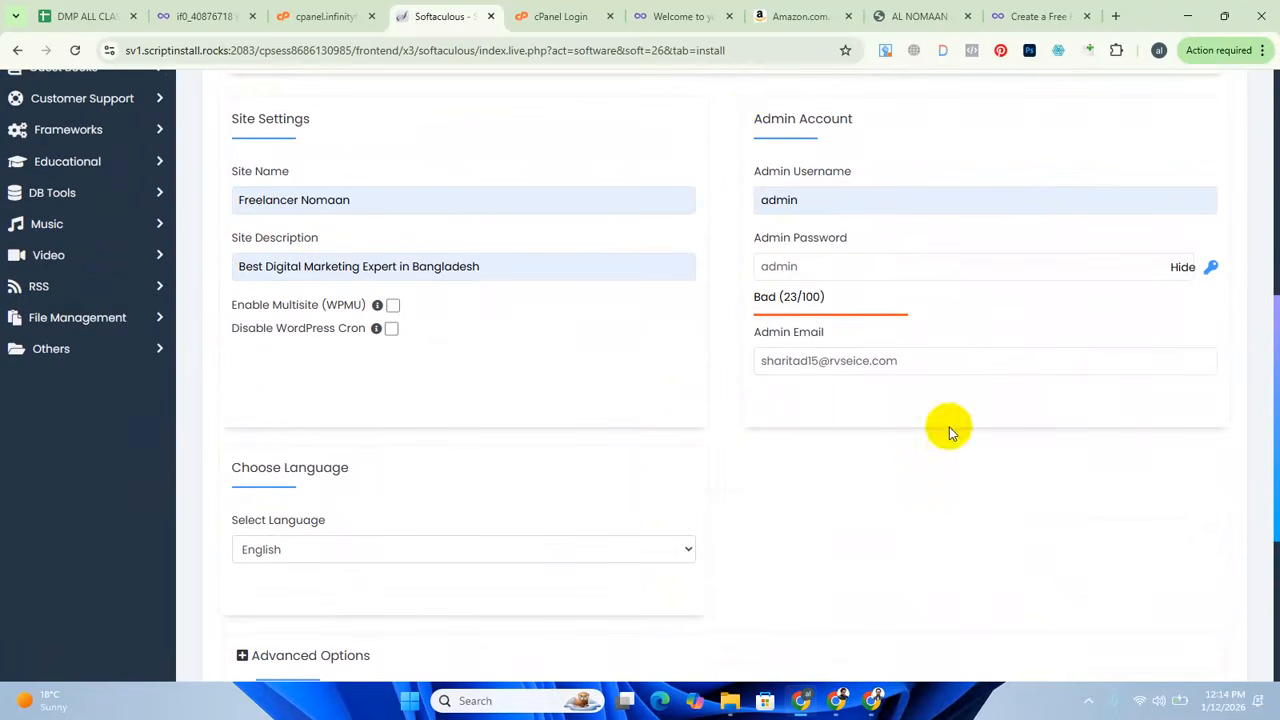
pyautogui.click(766, 267)
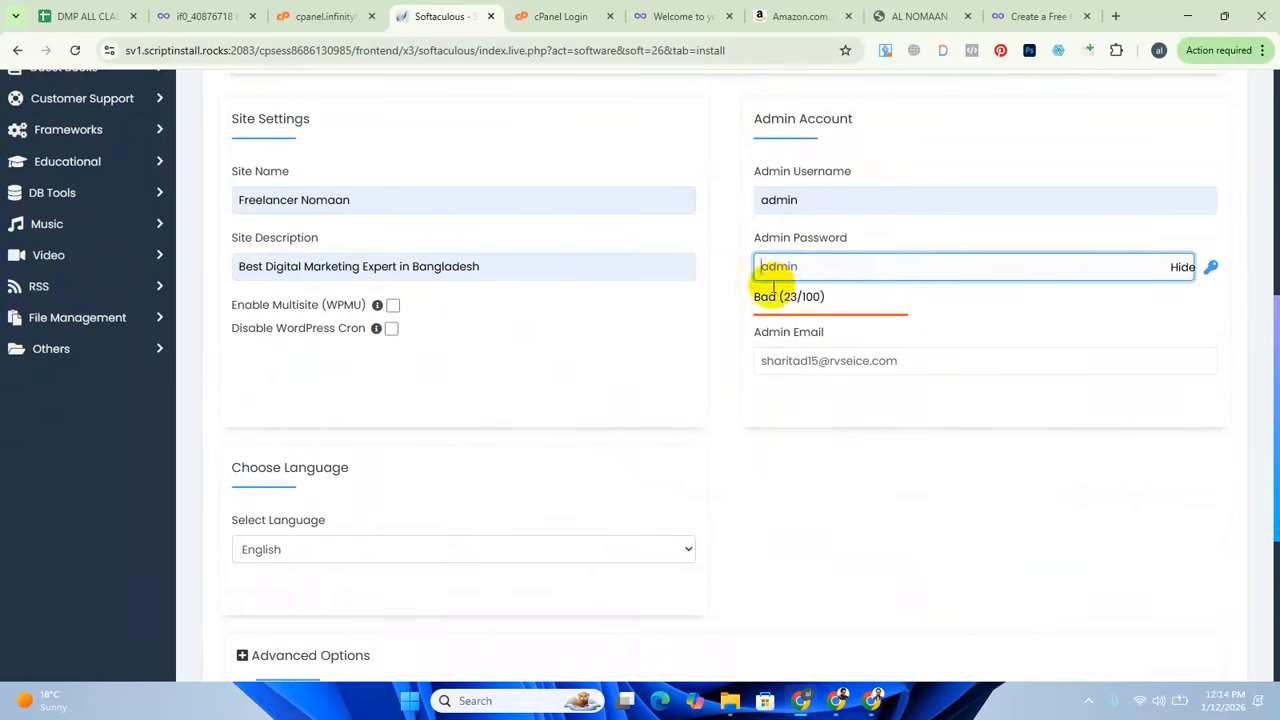
pyautogui.scroll(4, 770, 300)
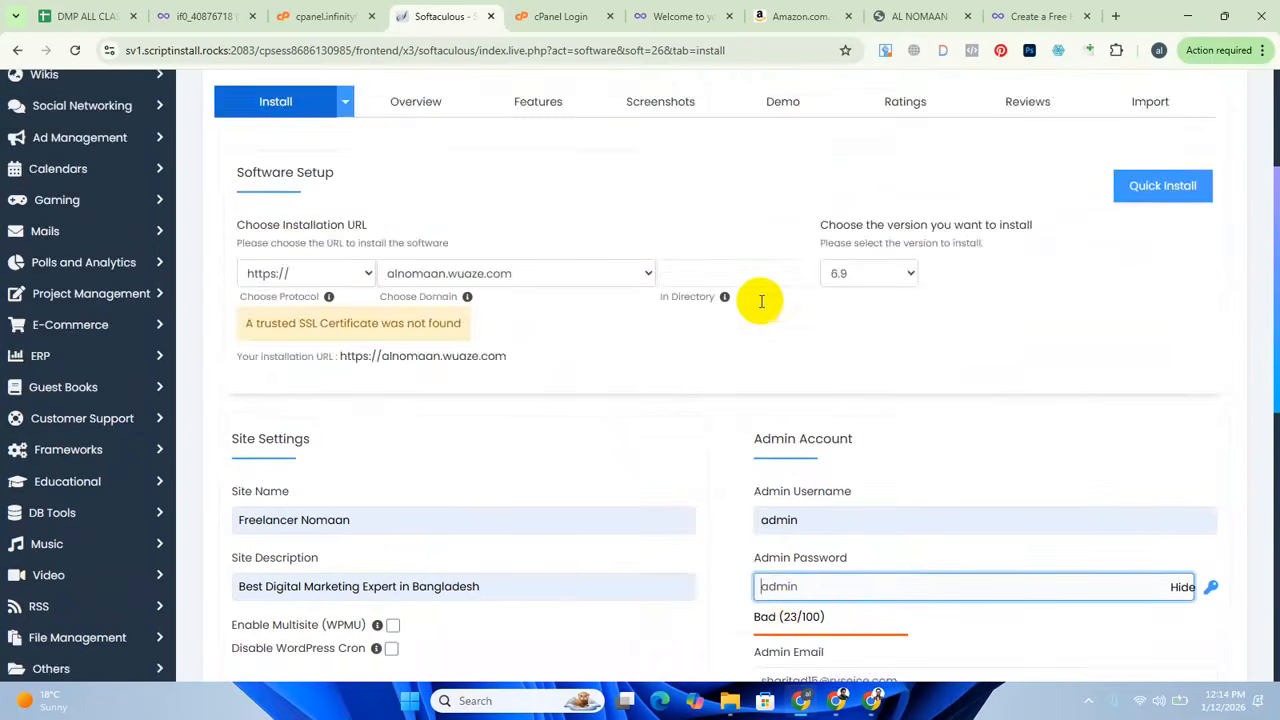
pyautogui.scroll(-8, 773, 320)
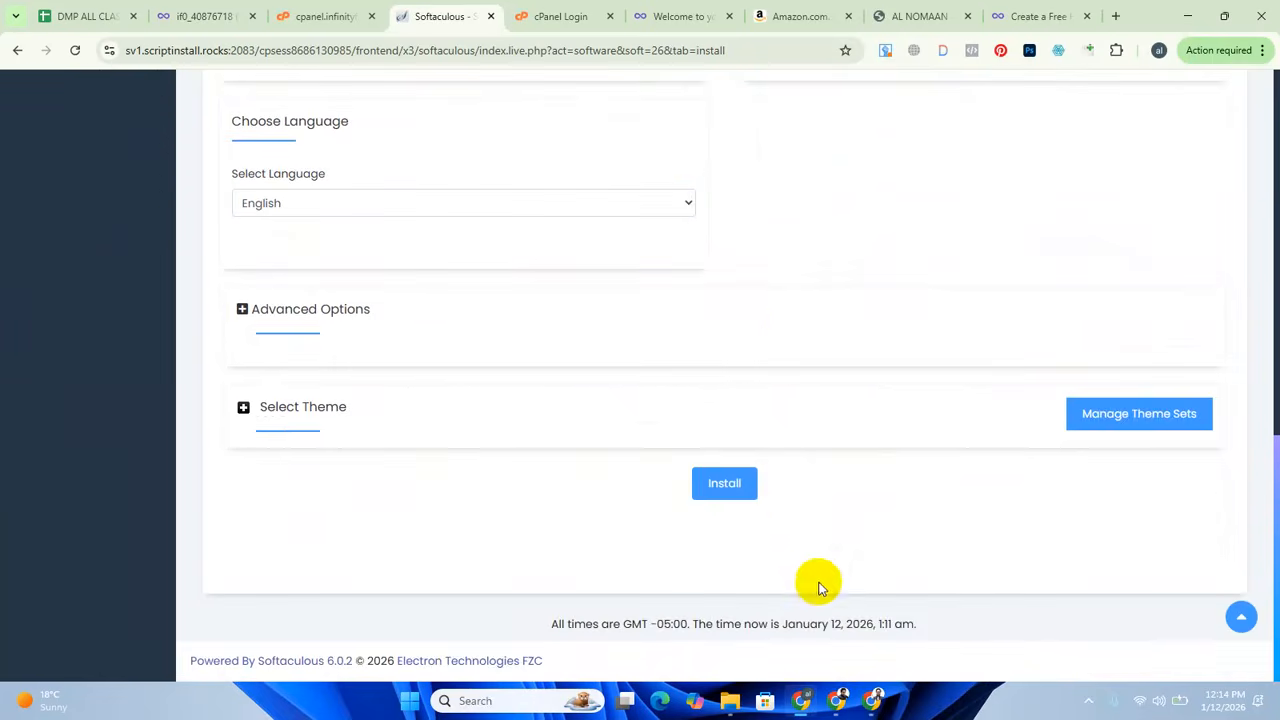
pyautogui.click(728, 486)
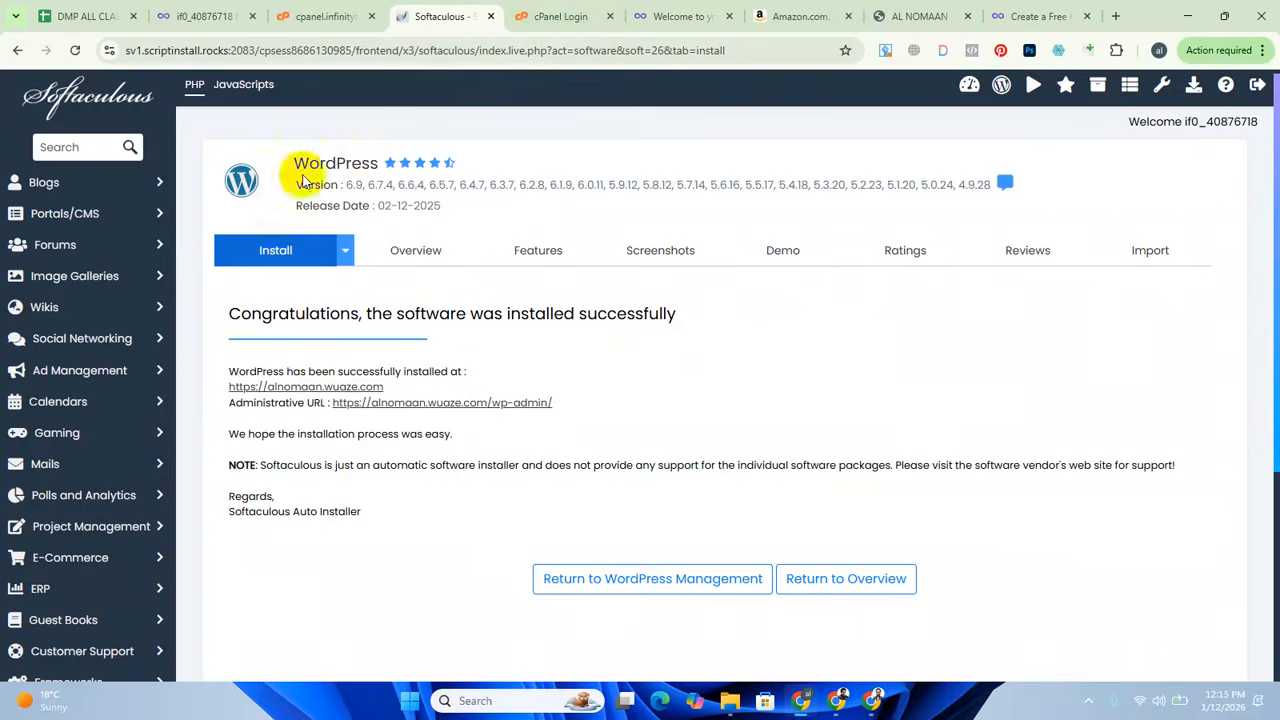
pyautogui.moveTo(397, 315); pyautogui.dragTo(467, 317)
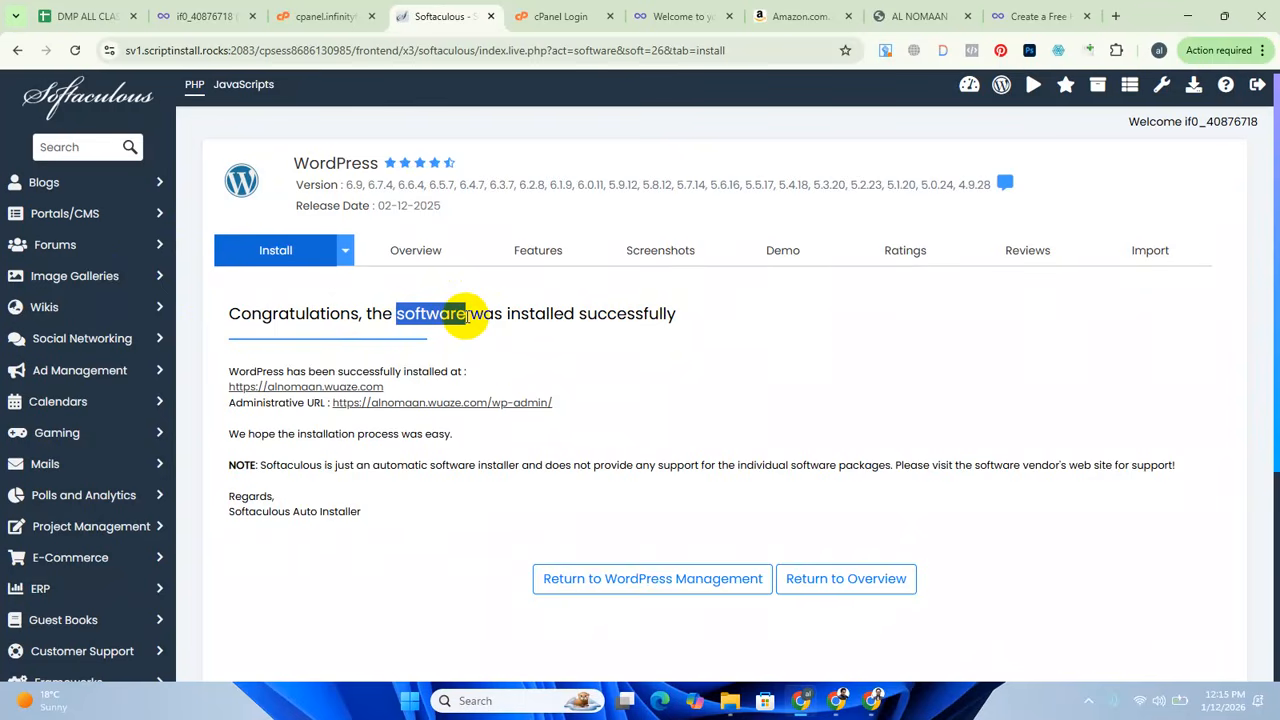
pyautogui.click(852, 292)
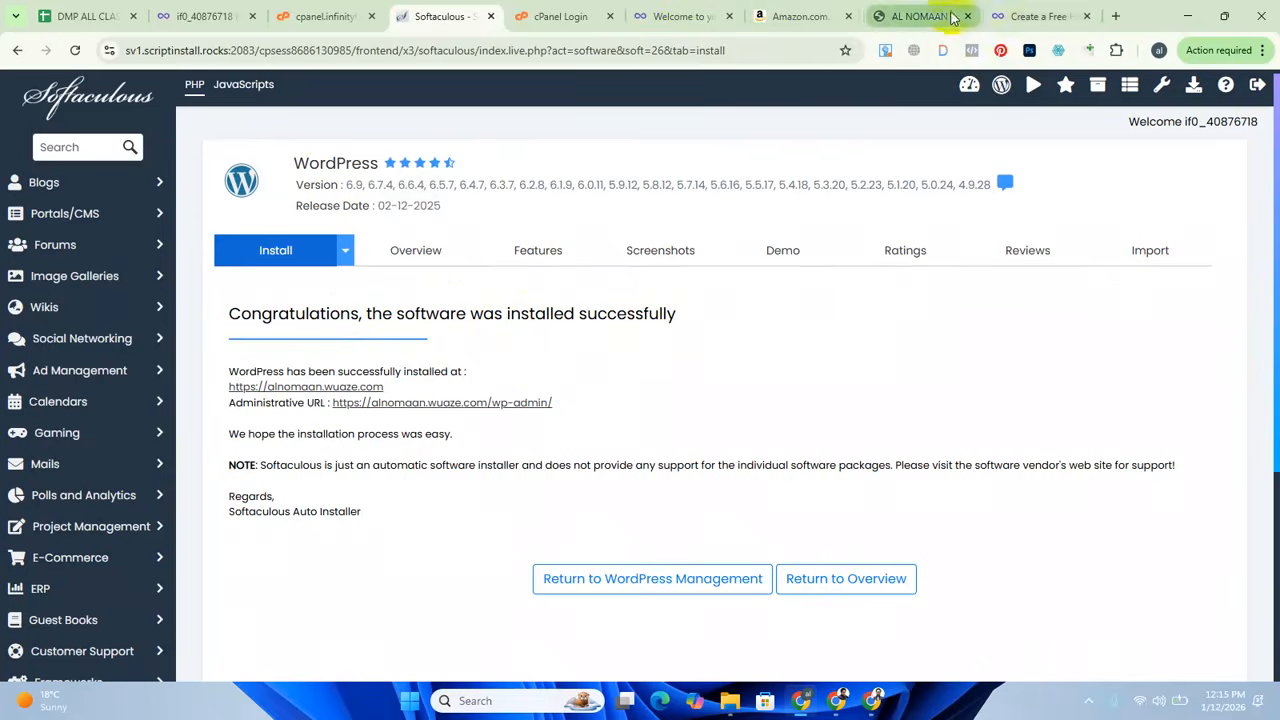
# Switch to the browser tab with the wuaze.com site, remove ?i=1 from its address and reload the page.
pyautogui.click(1045, 16)
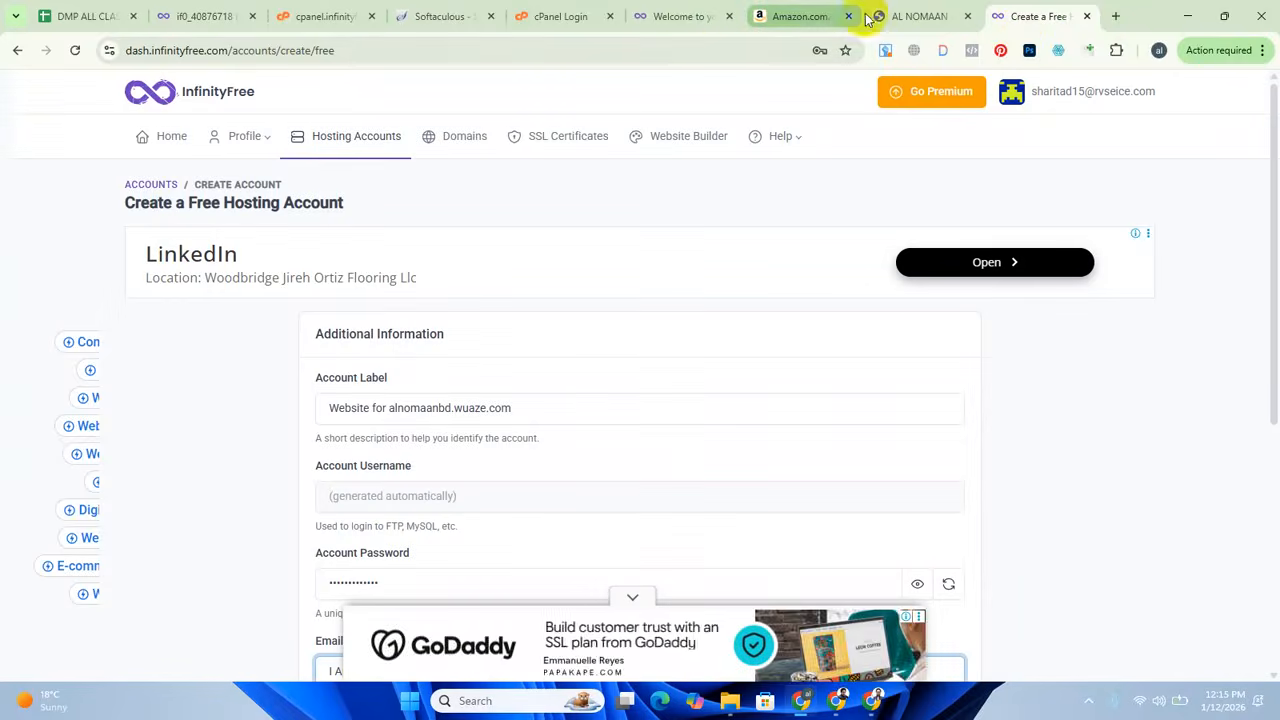
pyautogui.click(672, 17)
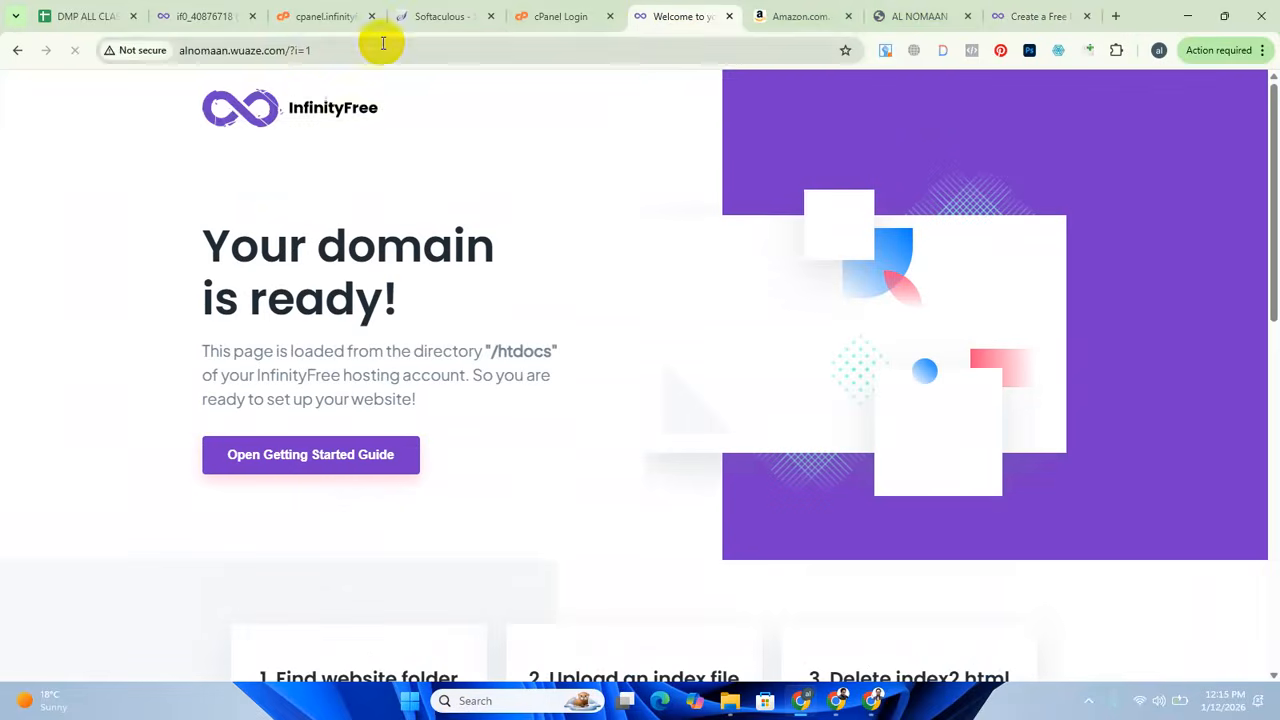
pyautogui.click(386, 49)
pyautogui.click(395, 50)
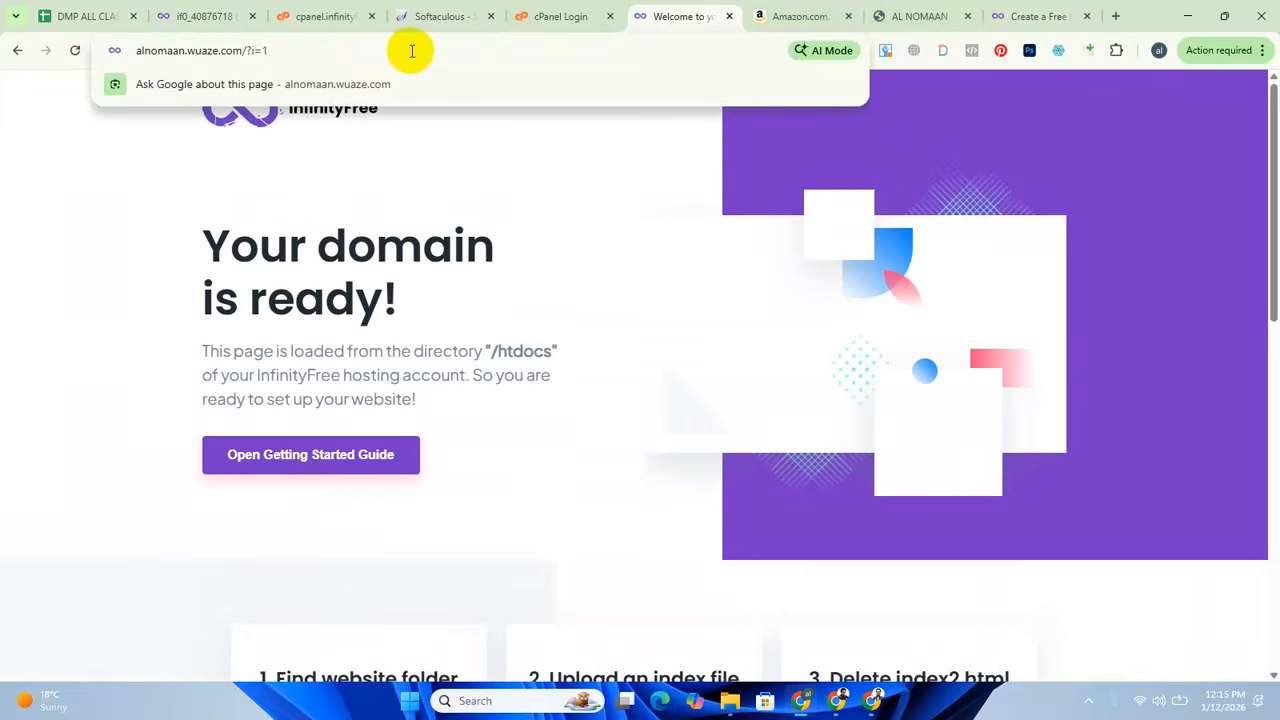
pyautogui.press('BackSpace')
pyautogui.press('BackSpace')
pyautogui.press('BackSpace')
pyautogui.press('BackSpace')
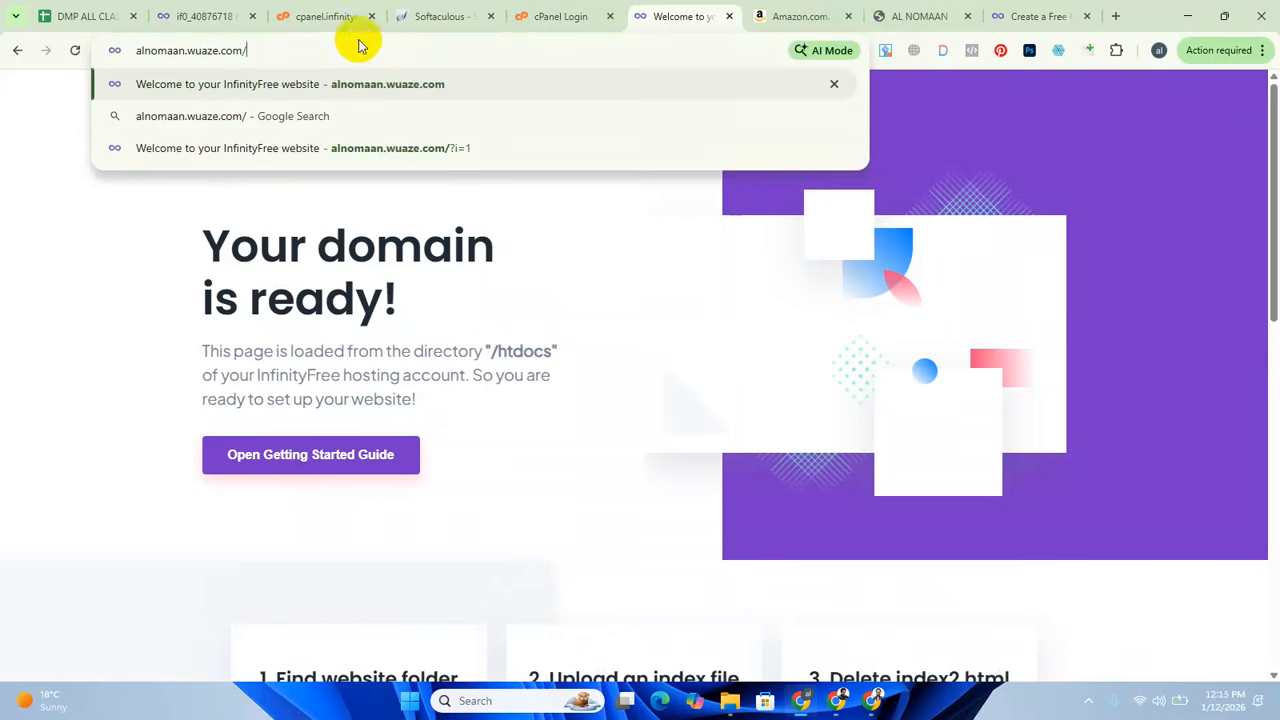
pyautogui.click(98, 246)
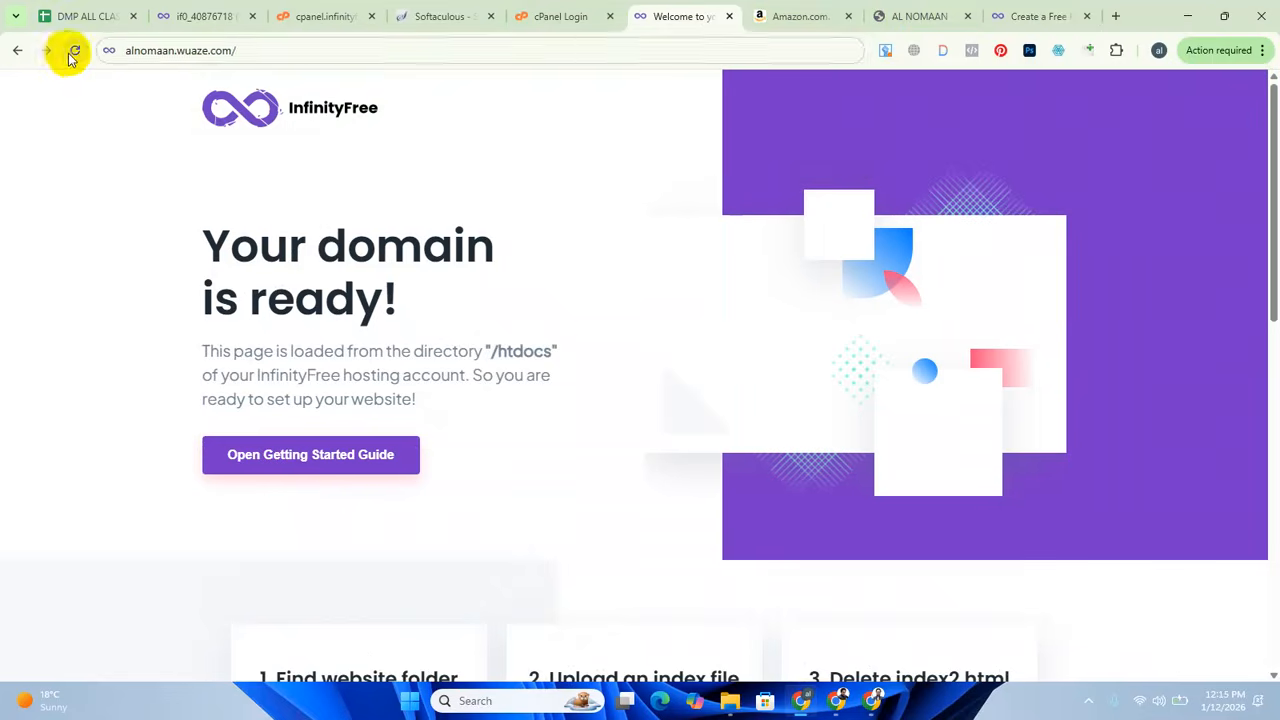
pyautogui.click(74, 50)
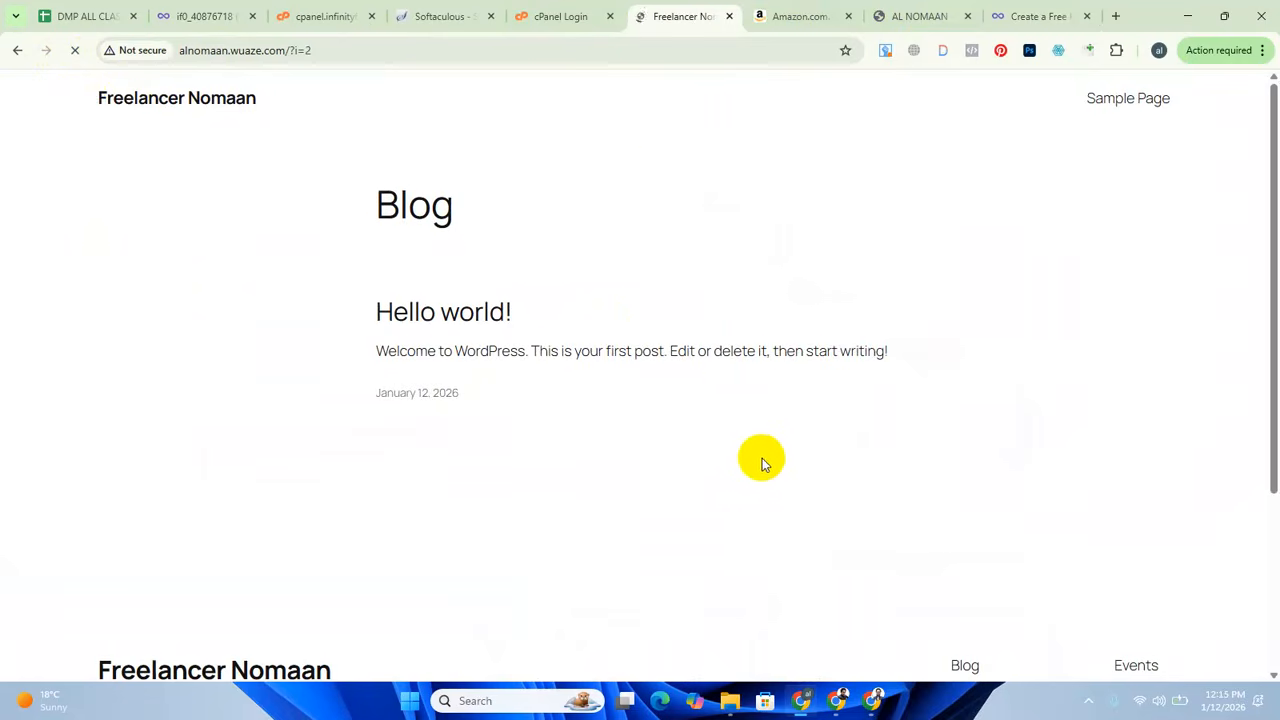
# Examine the new site's title, default welcome post, footer name and site description on the home page.
pyautogui.moveTo(77, 103); pyautogui.dragTo(374, 117)
pyautogui.click(440, 137)
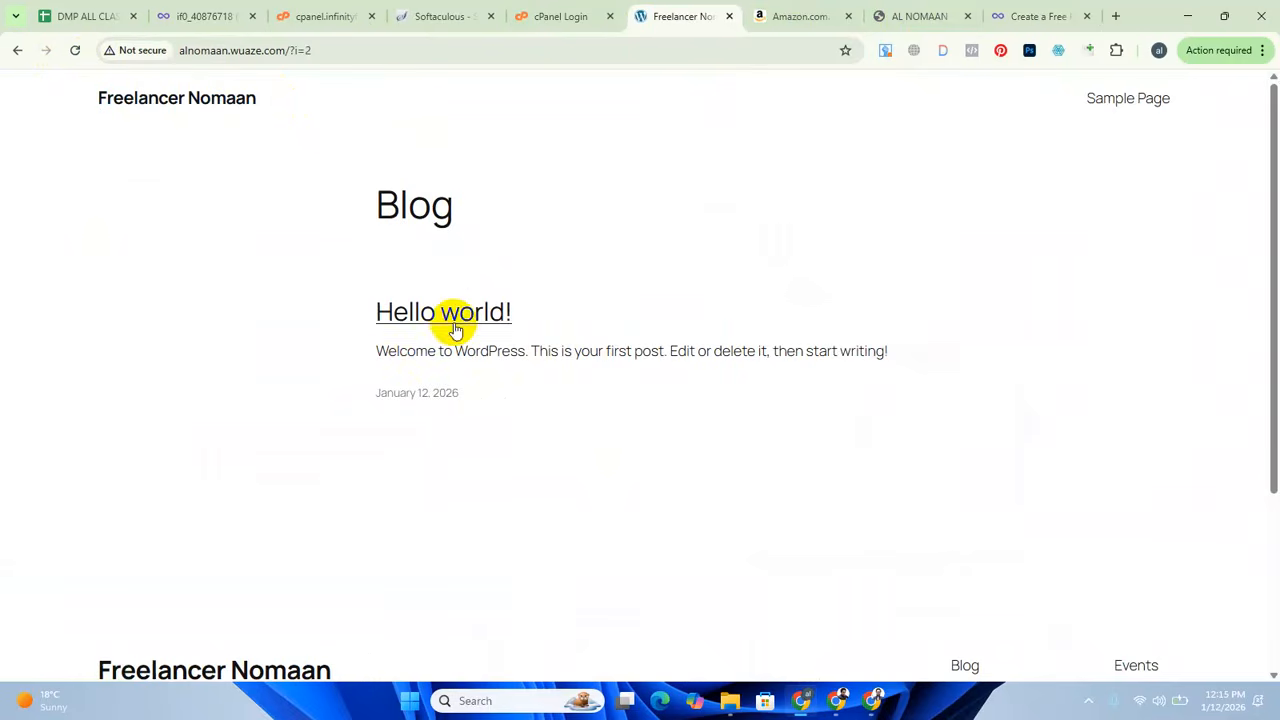
pyautogui.moveTo(369, 357); pyautogui.dragTo(524, 355)
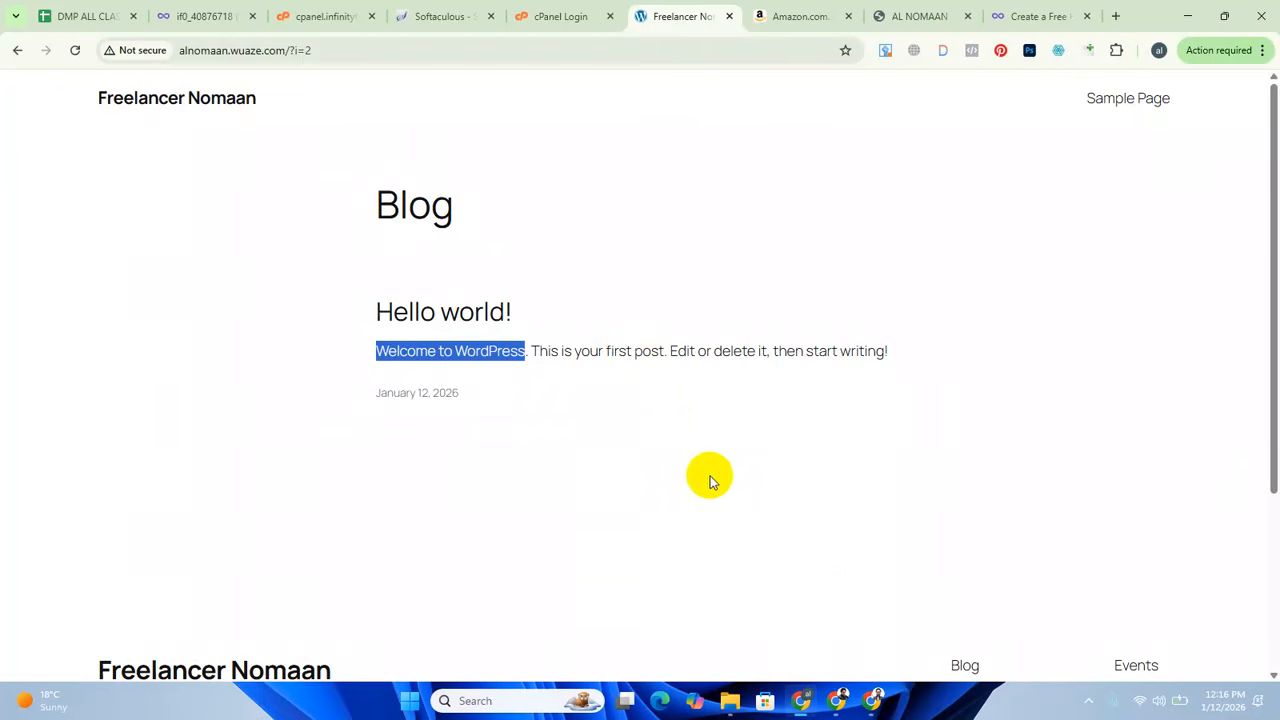
pyautogui.scroll(-3, 571, 537)
pyautogui.moveTo(377, 472); pyautogui.dragTo(9, 474)
pyautogui.click(344, 430)
pyautogui.tripleClick(344, 430)
pyautogui.scroll(-1, 733, 589)
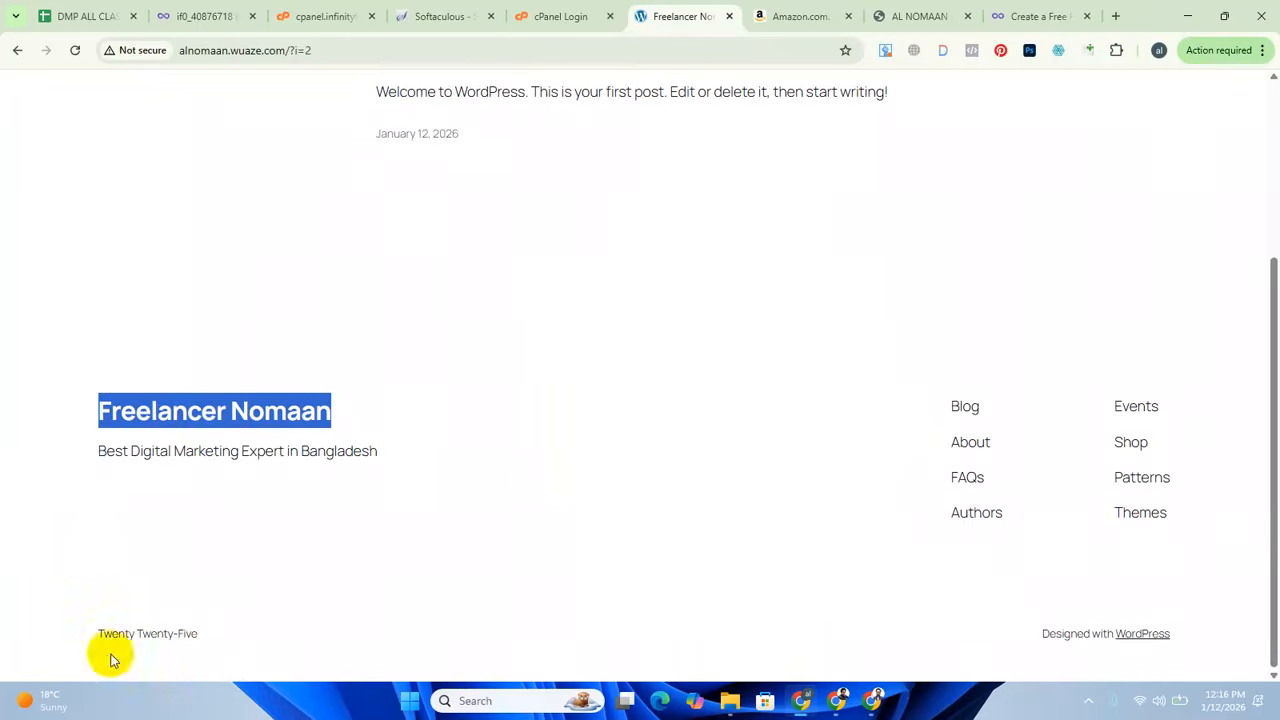
# Examine the home page footer's theme name, Twenty Twenty-Five, and return to the page's beginning.
pyautogui.scroll(1, 533, 556)
pyautogui.scroll(-1, 533, 556)
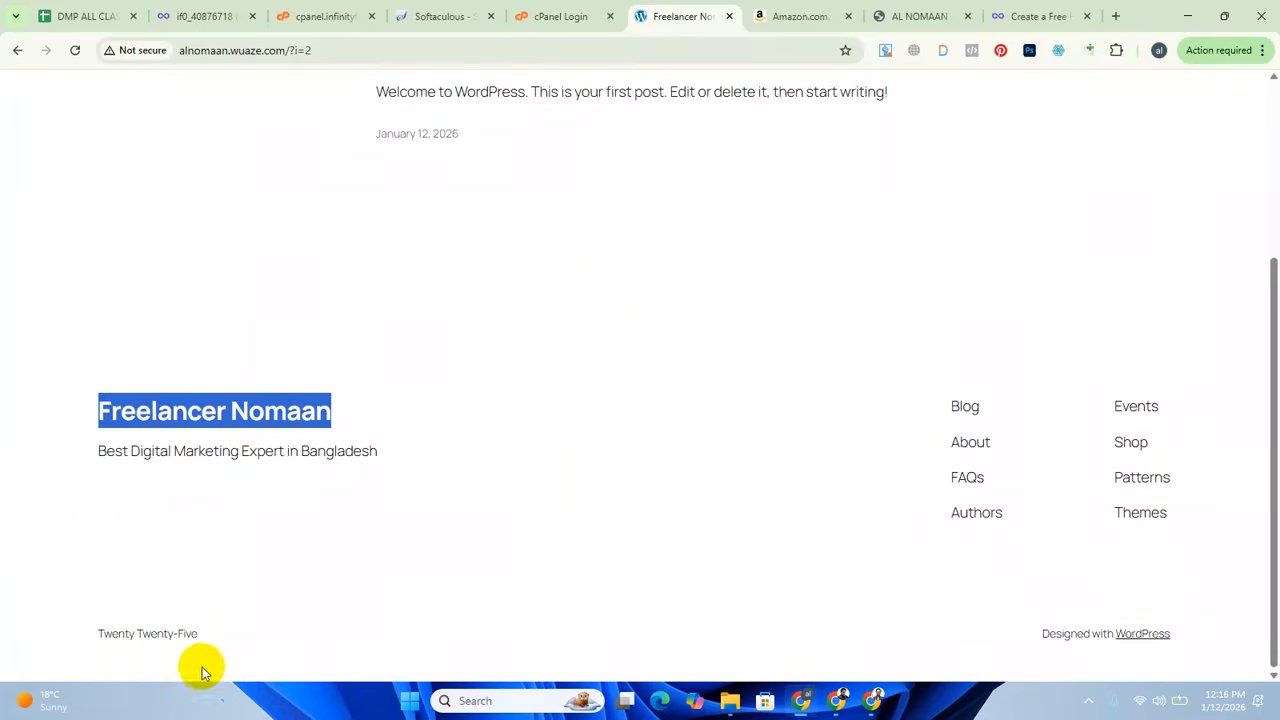
pyautogui.moveTo(214, 637); pyautogui.dragTo(68, 645)
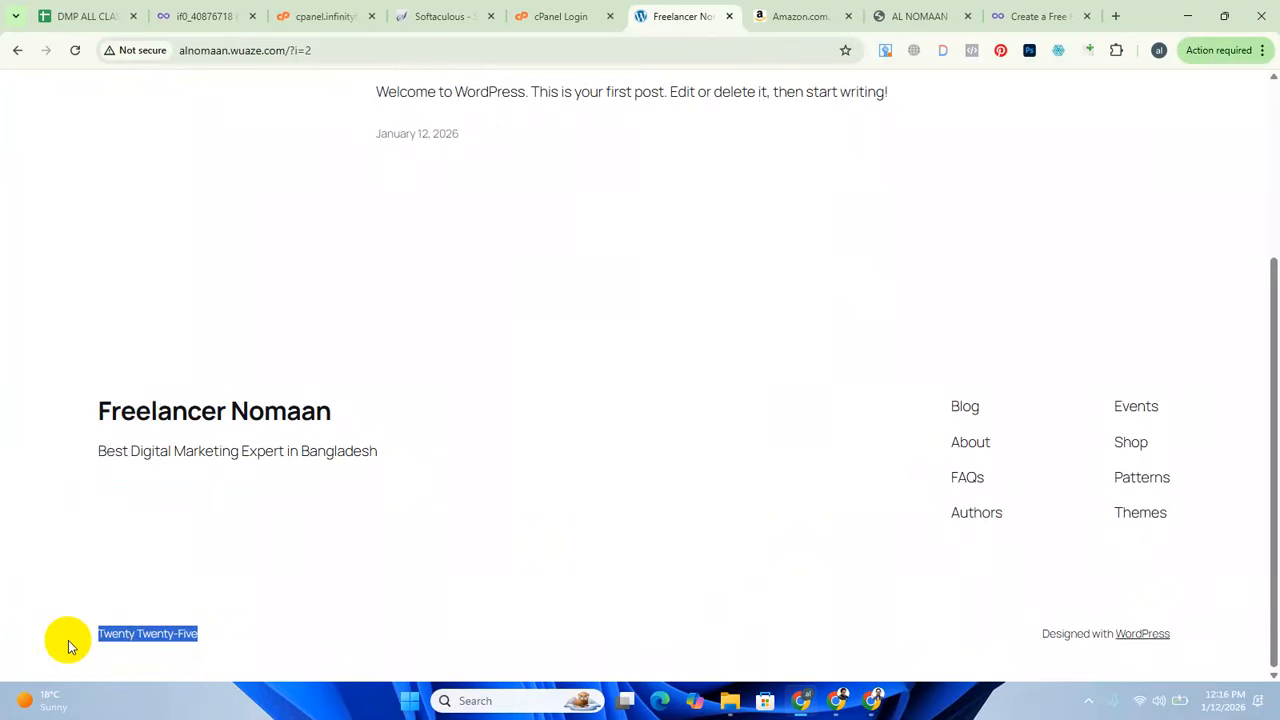
pyautogui.click(510, 557)
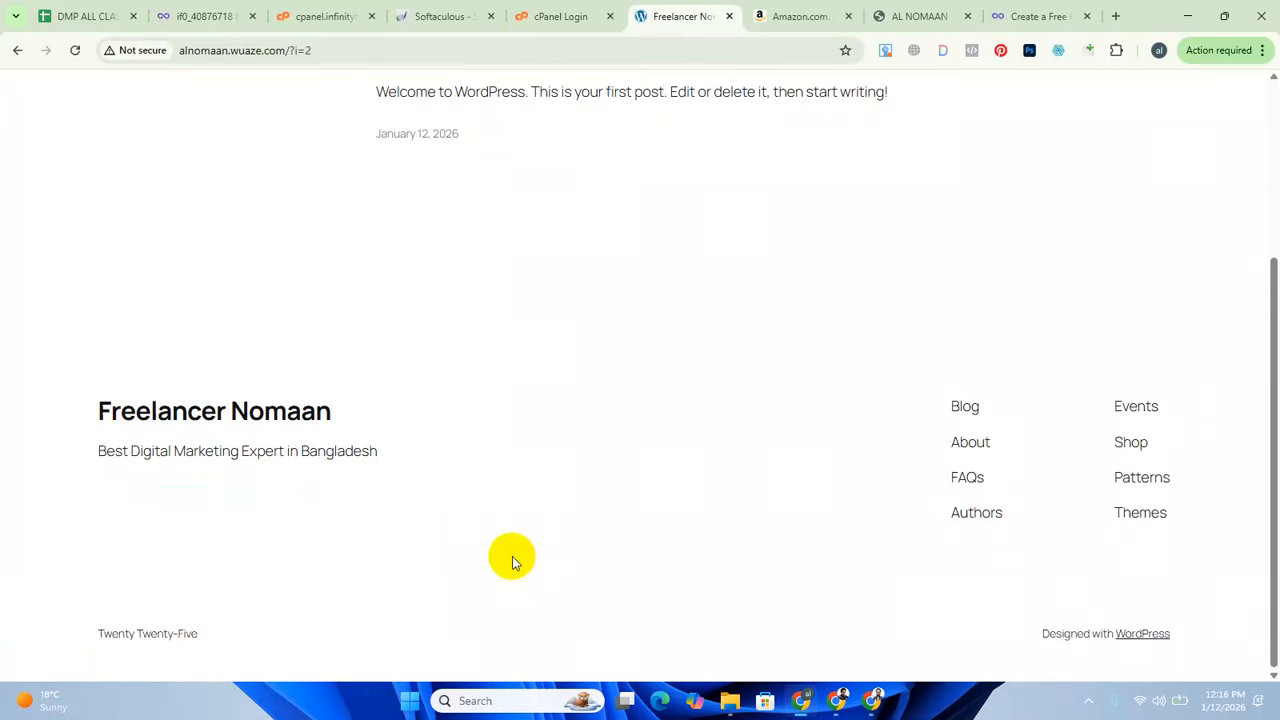
pyautogui.scroll(3, 592, 543)
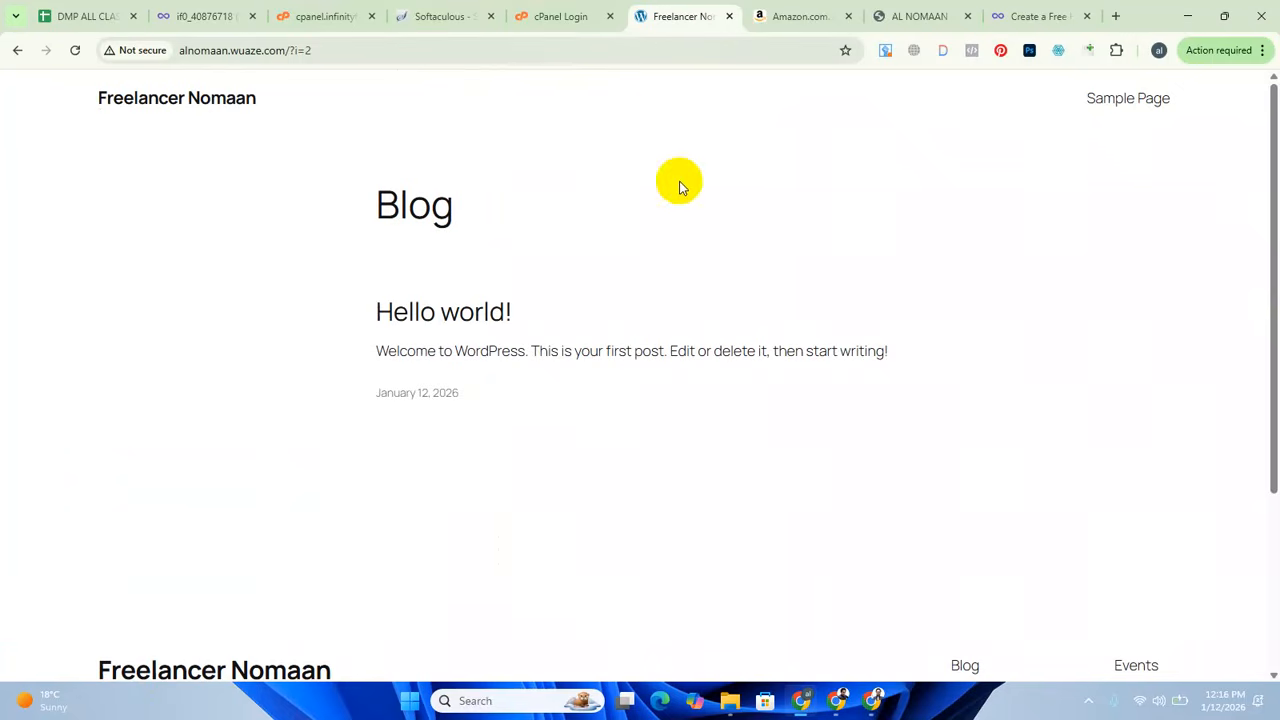
pyautogui.click(548, 16)
pyautogui.click(445, 16)
pyautogui.click(325, 16)
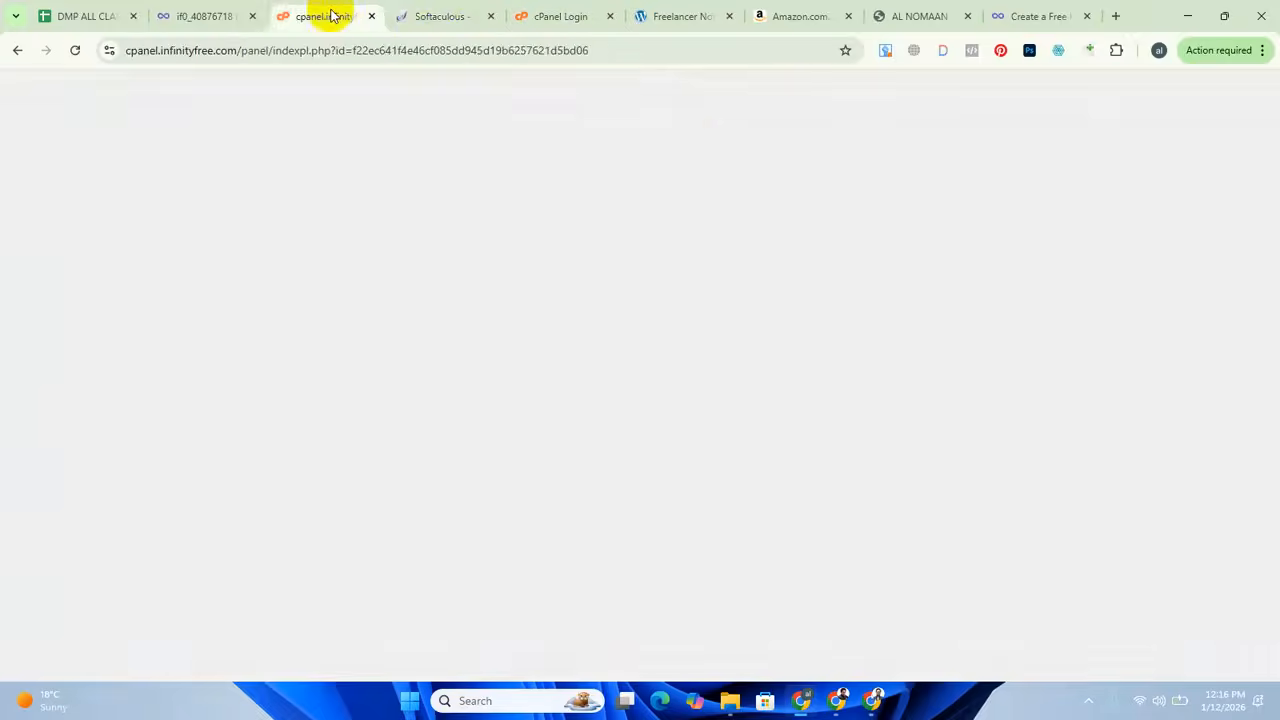
pyautogui.click(670, 16)
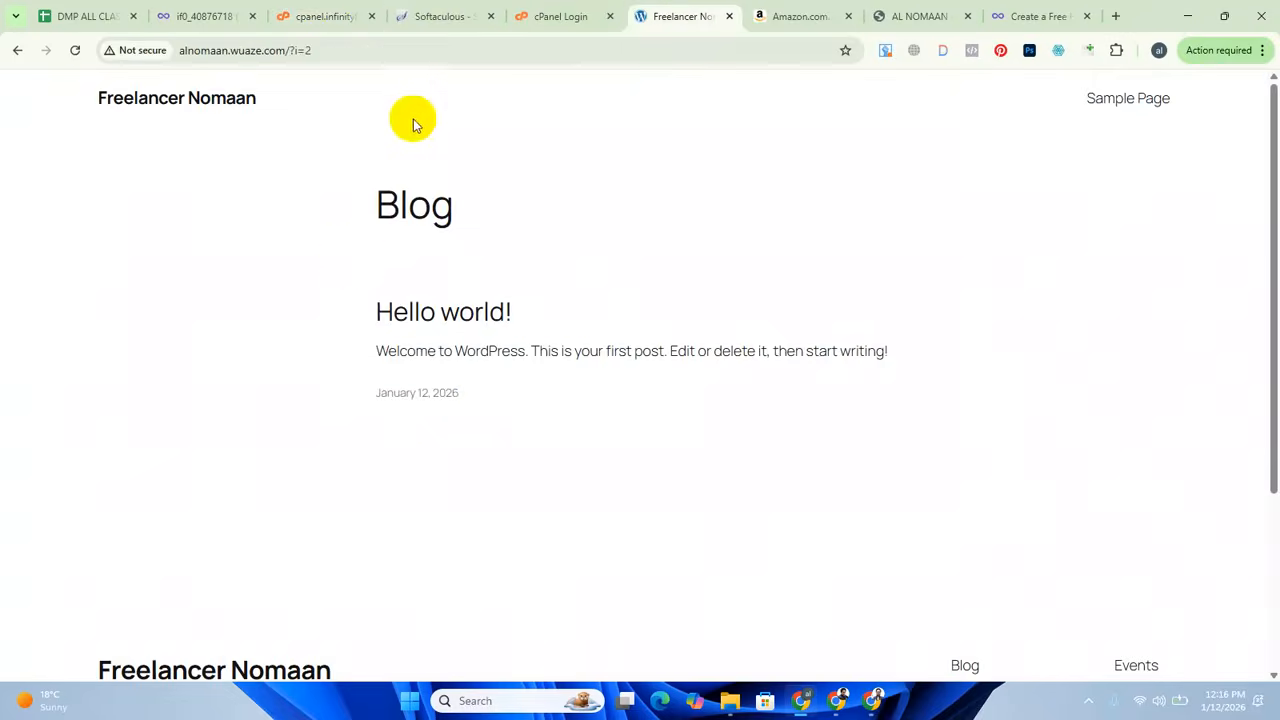
pyautogui.click(384, 48)
pyautogui.click(450, 48)
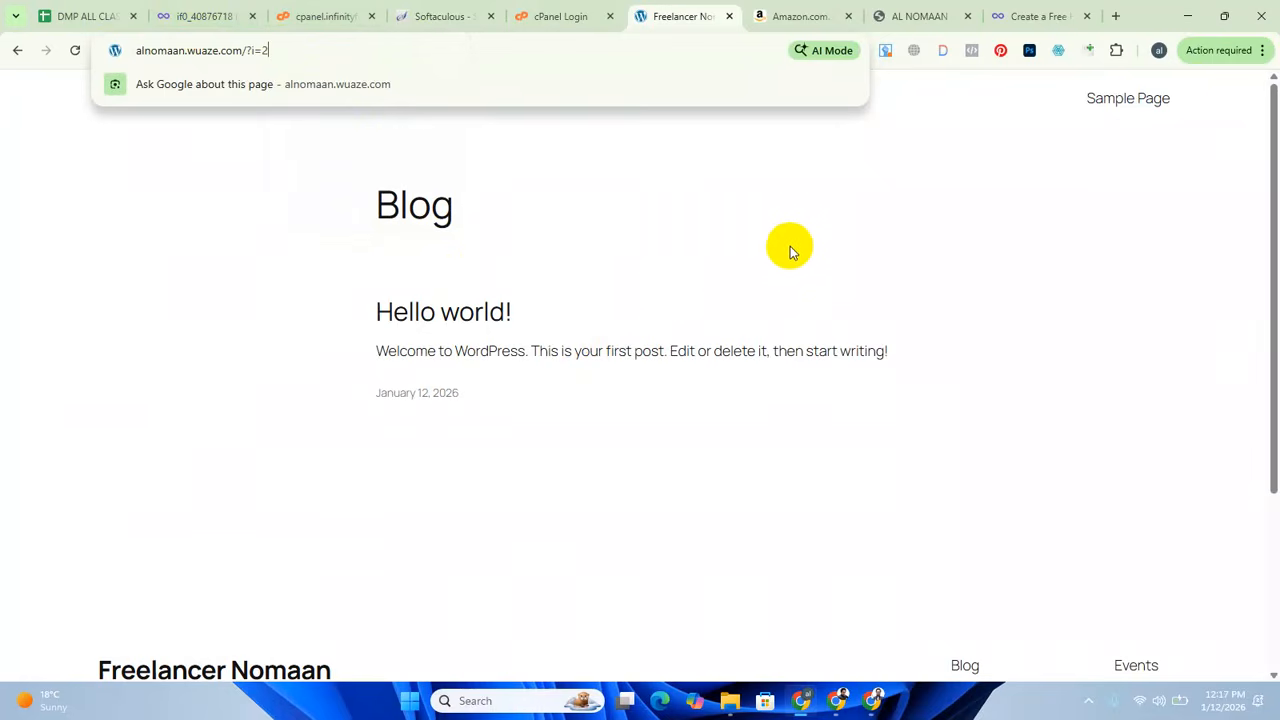
pyautogui.click(600, 229)
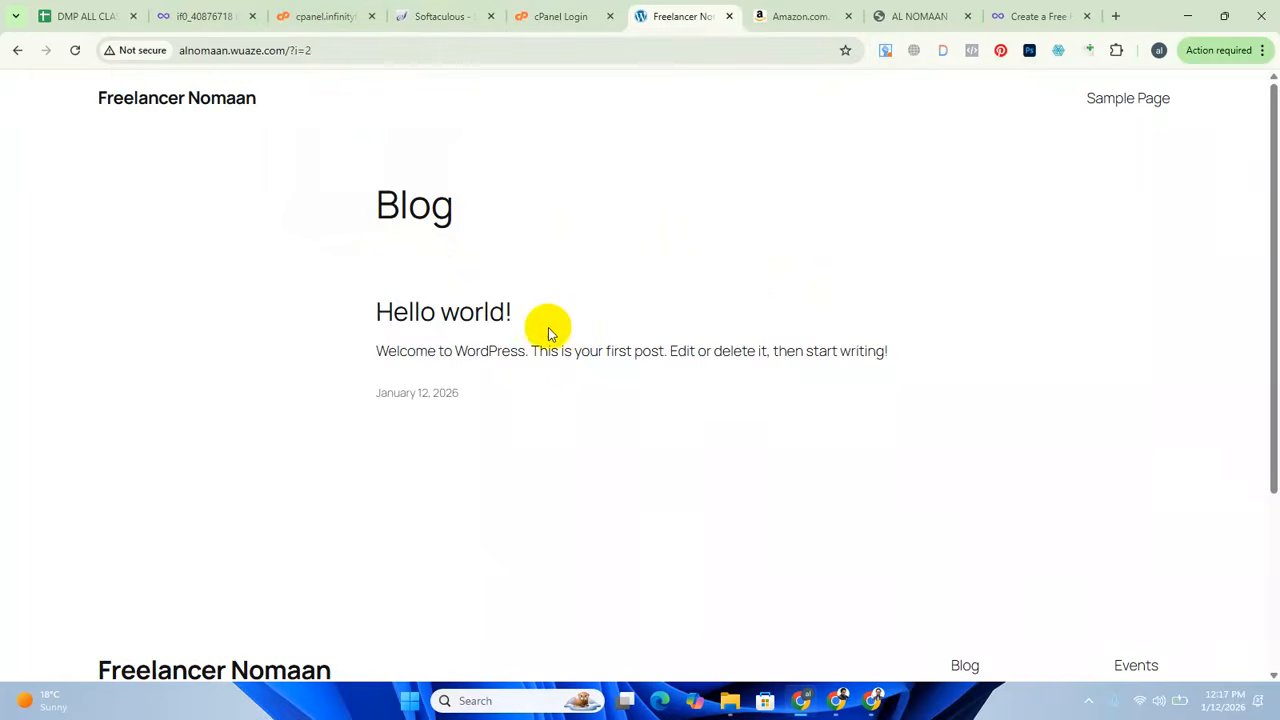
pyautogui.scroll(-3, 557, 414)
pyautogui.scroll(3, 563, 414)
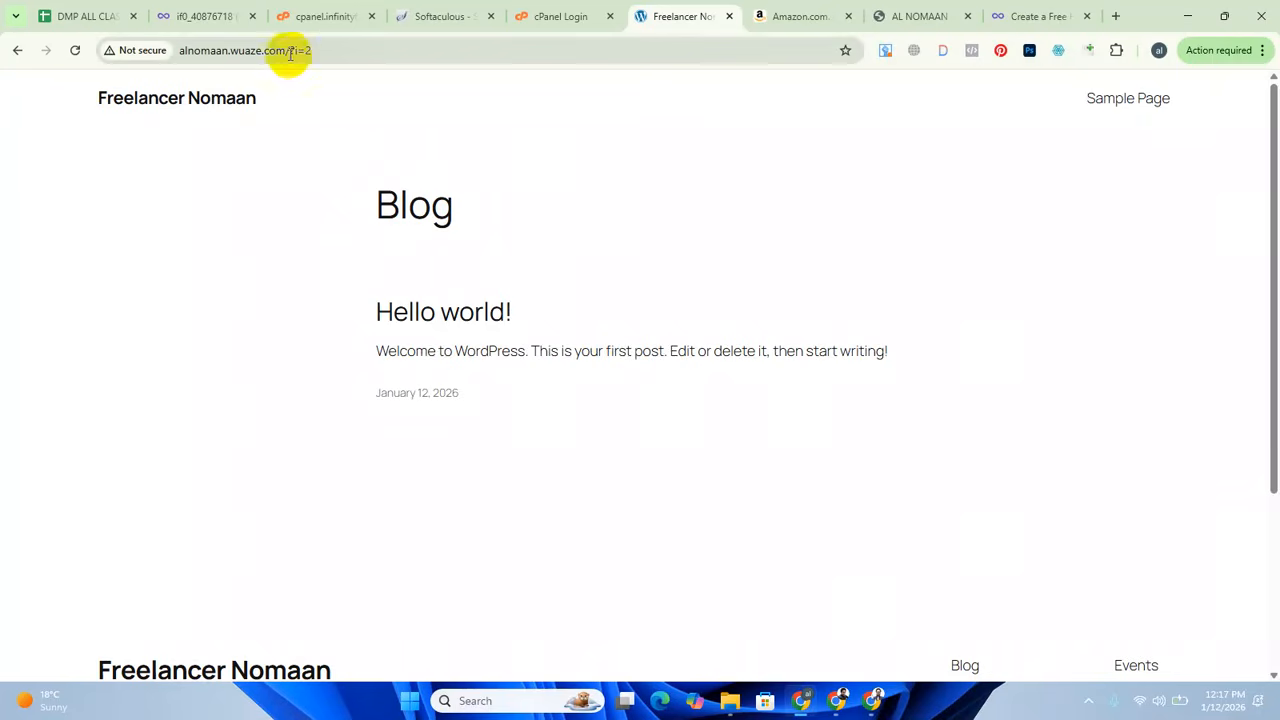
# Replace ?i=2 in the site's wuaze.com address with wp-admin and load the WordPress login page.
pyautogui.moveTo(297, 53); pyautogui.dragTo(524, 97)
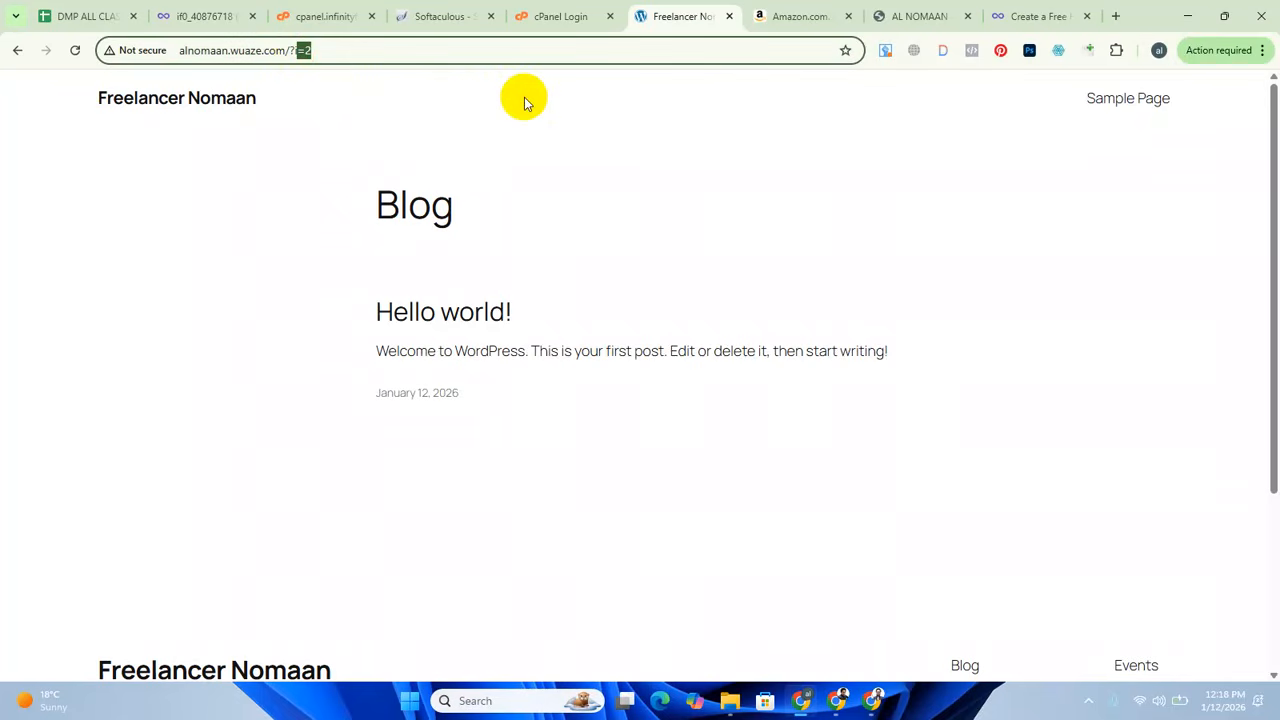
pyautogui.press('BackSpace')
pyautogui.press('BackSpace')
pyautogui.press('BackSpace')
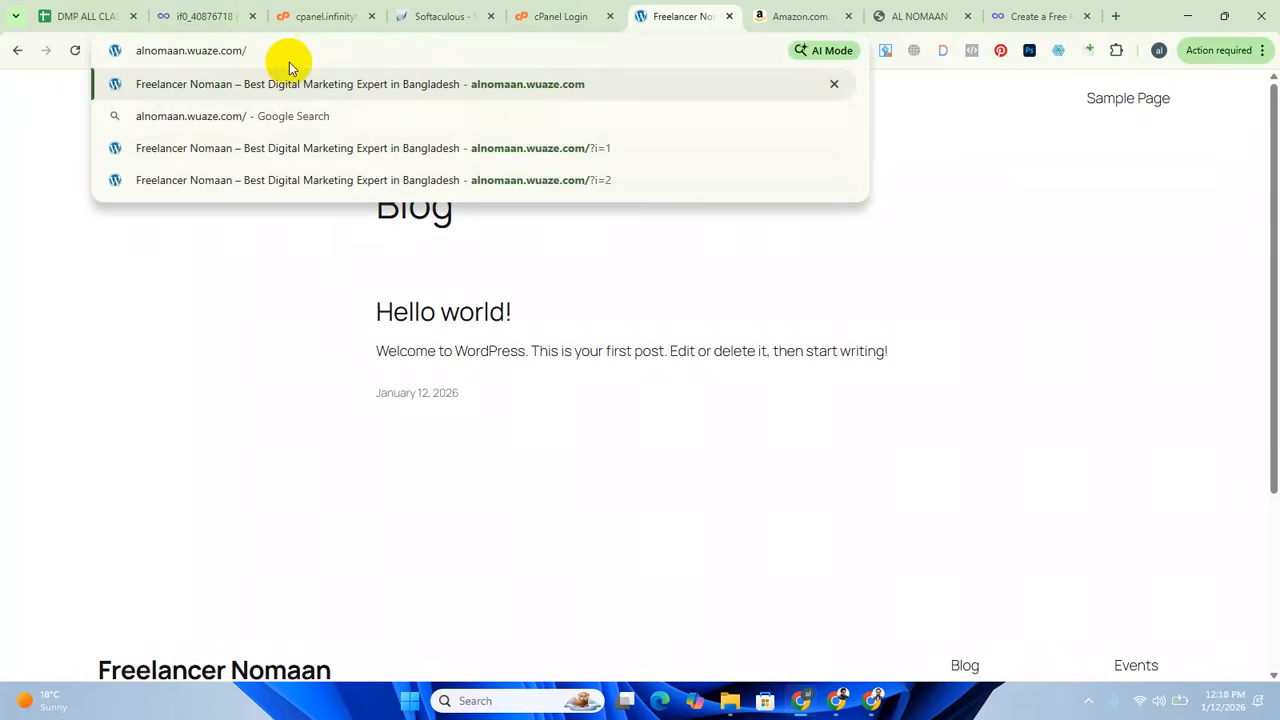
pyautogui.press('BackSpace')
pyautogui.write('/w')
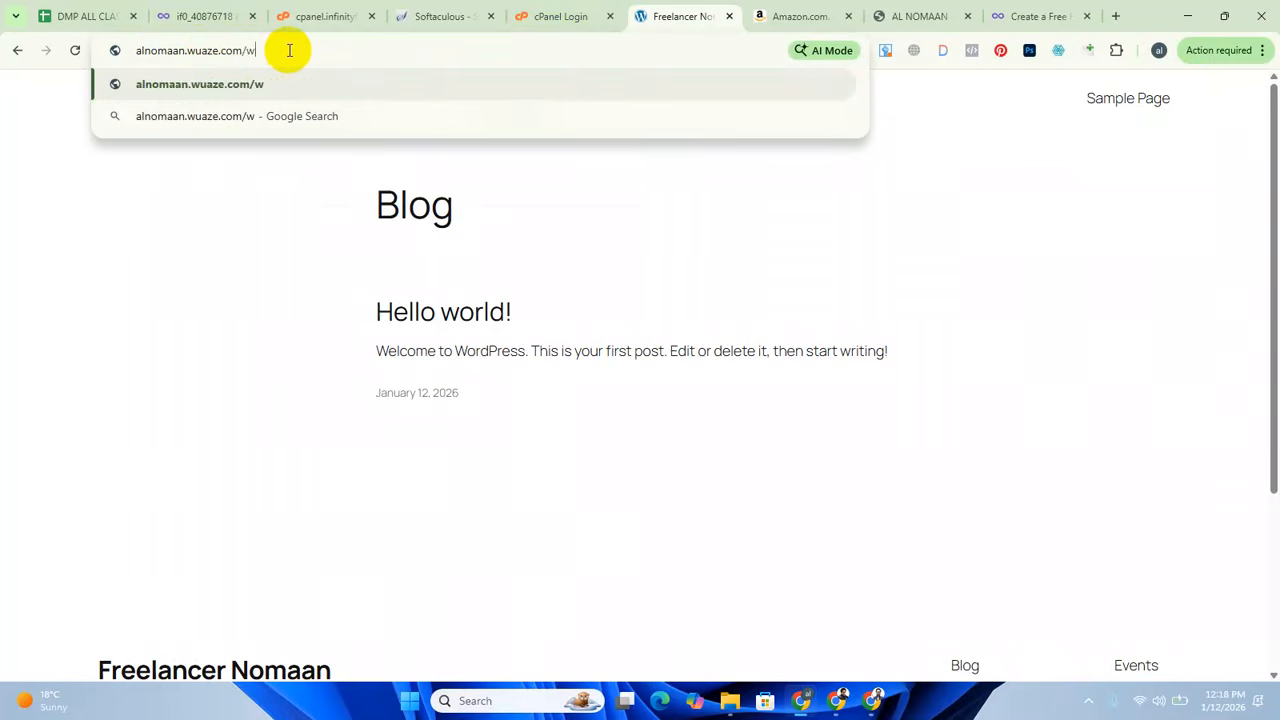
pyautogui.write('p-ad')
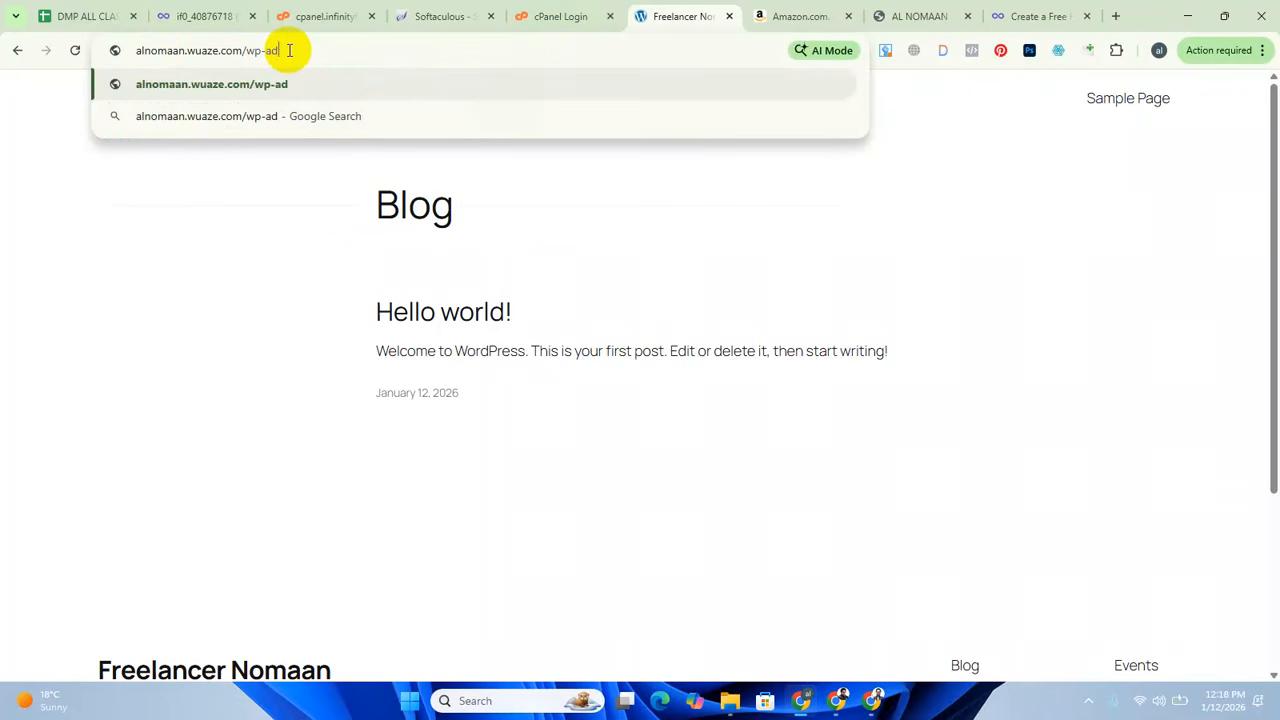
pyautogui.write('min')
pyautogui.press('Return')
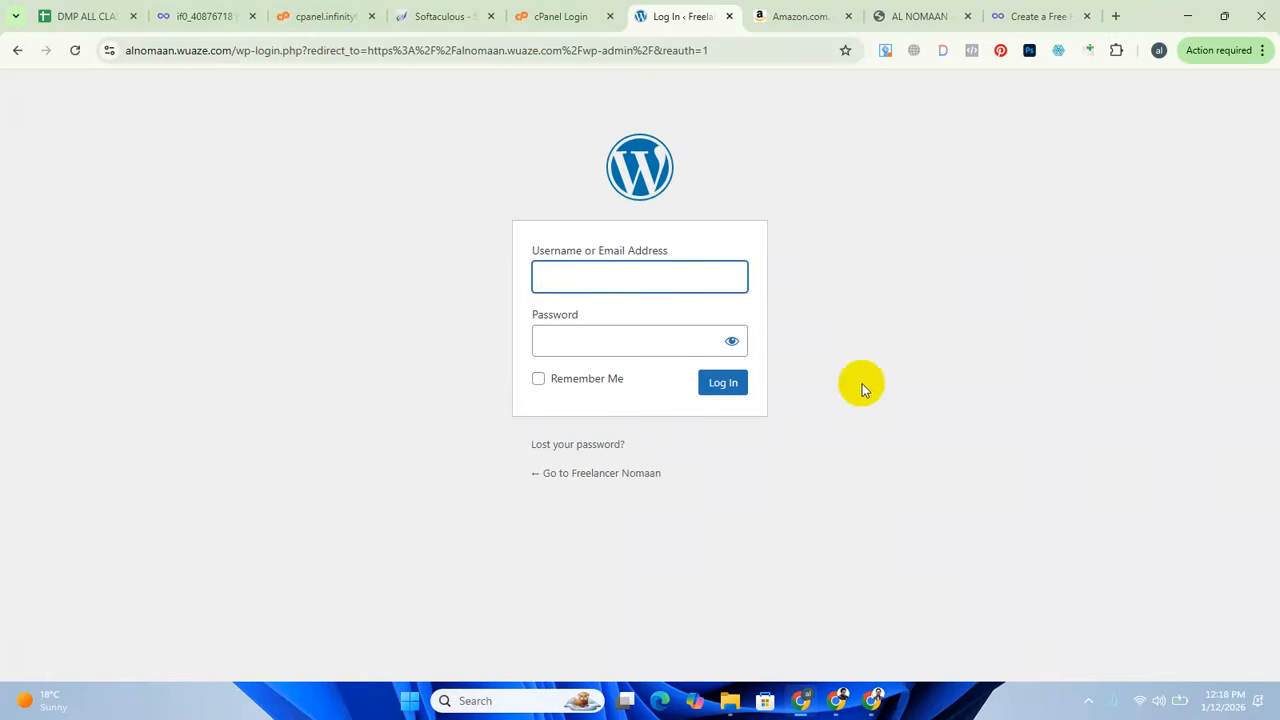
# Capture the login page area, outline the logo, username field and password section with red rectangles, and discard the capture.
pyautogui.click(1089, 703)
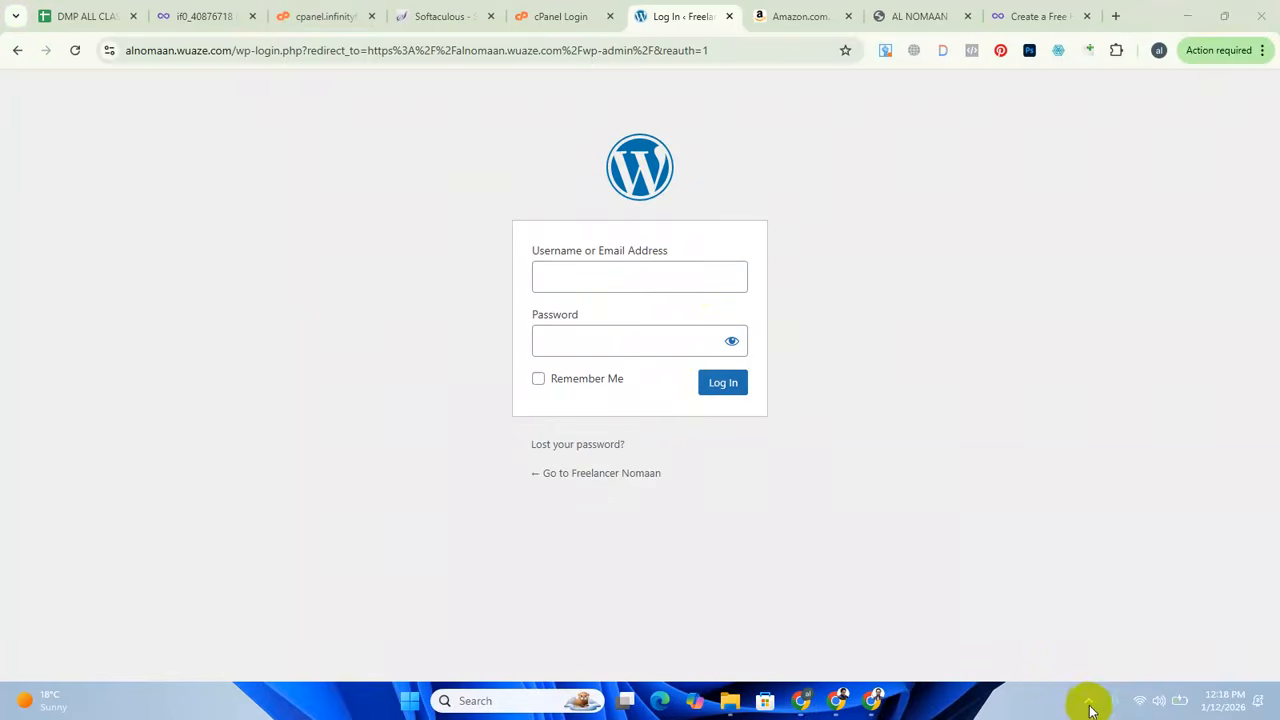
pyautogui.click(1024, 651)
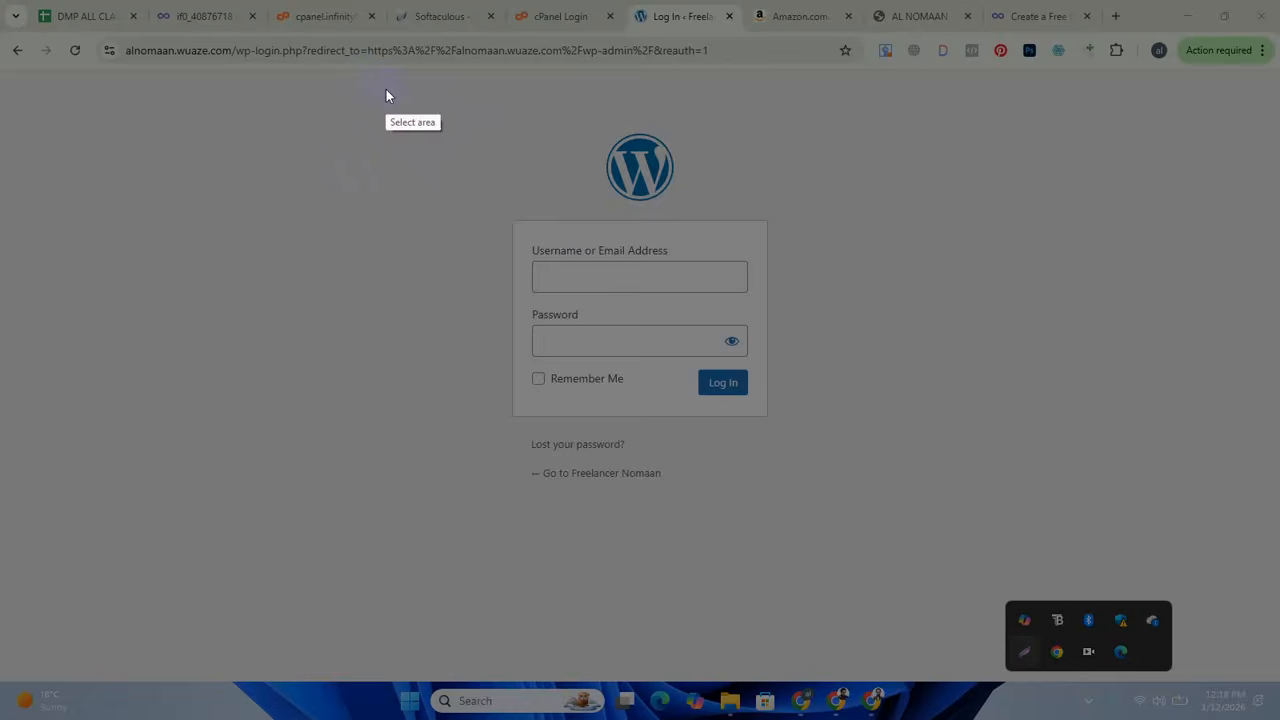
pyautogui.moveTo(361, 81)
pyautogui.mouseDown()
pyautogui.moveTo(880, 397)
pyautogui.moveTo(939, 578)
pyautogui.mouseUp()
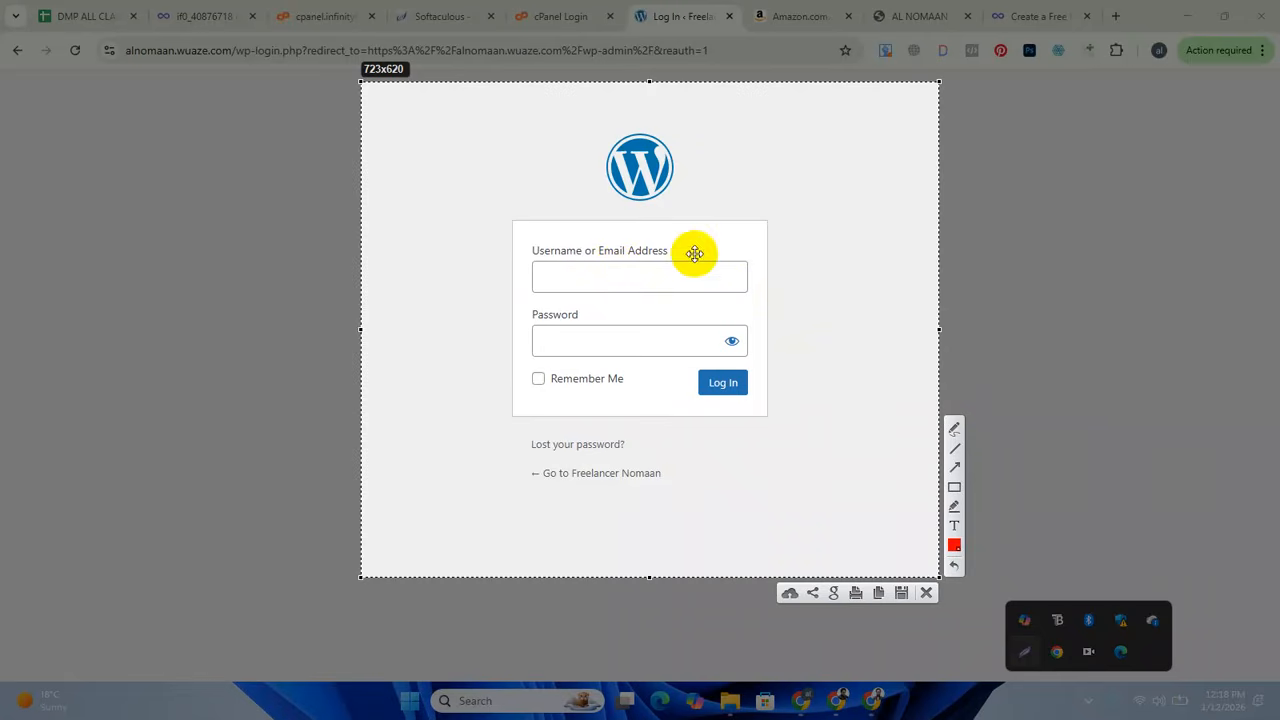
pyautogui.click(954, 487)
pyautogui.moveTo(562, 110)
pyautogui.mouseDown()
pyautogui.moveTo(723, 200)
pyautogui.moveTo(708, 220)
pyautogui.mouseUp()
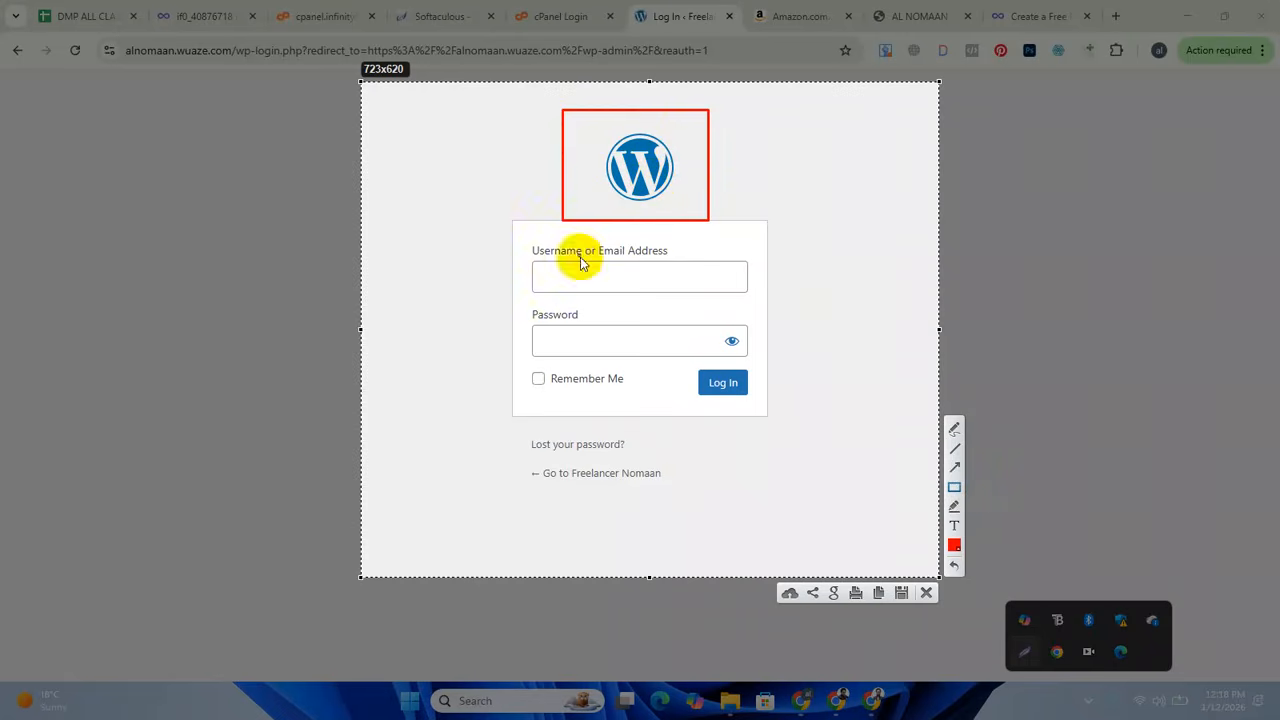
pyautogui.moveTo(480, 231)
pyautogui.mouseDown()
pyautogui.moveTo(846, 297)
pyautogui.moveTo(801, 304)
pyautogui.mouseUp()
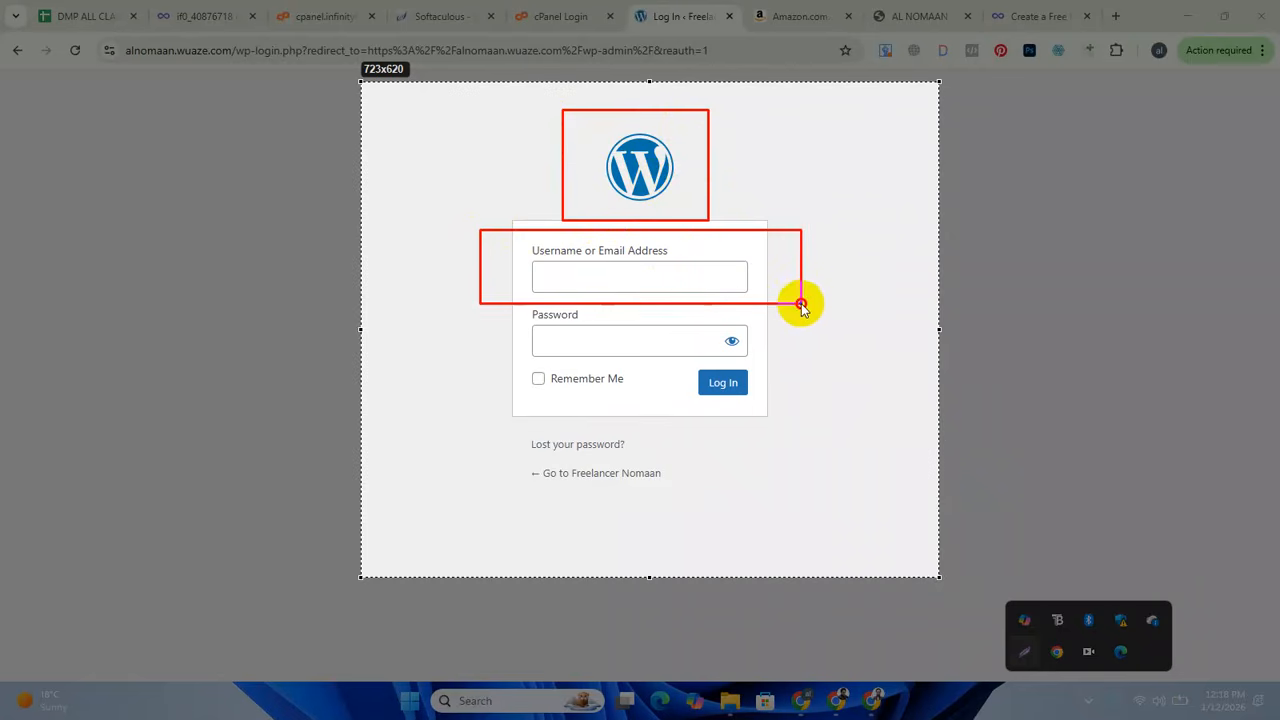
pyautogui.moveTo(438, 317)
pyautogui.mouseDown()
pyautogui.moveTo(840, 371)
pyautogui.moveTo(880, 394)
pyautogui.moveTo(852, 408)
pyautogui.mouseUp()
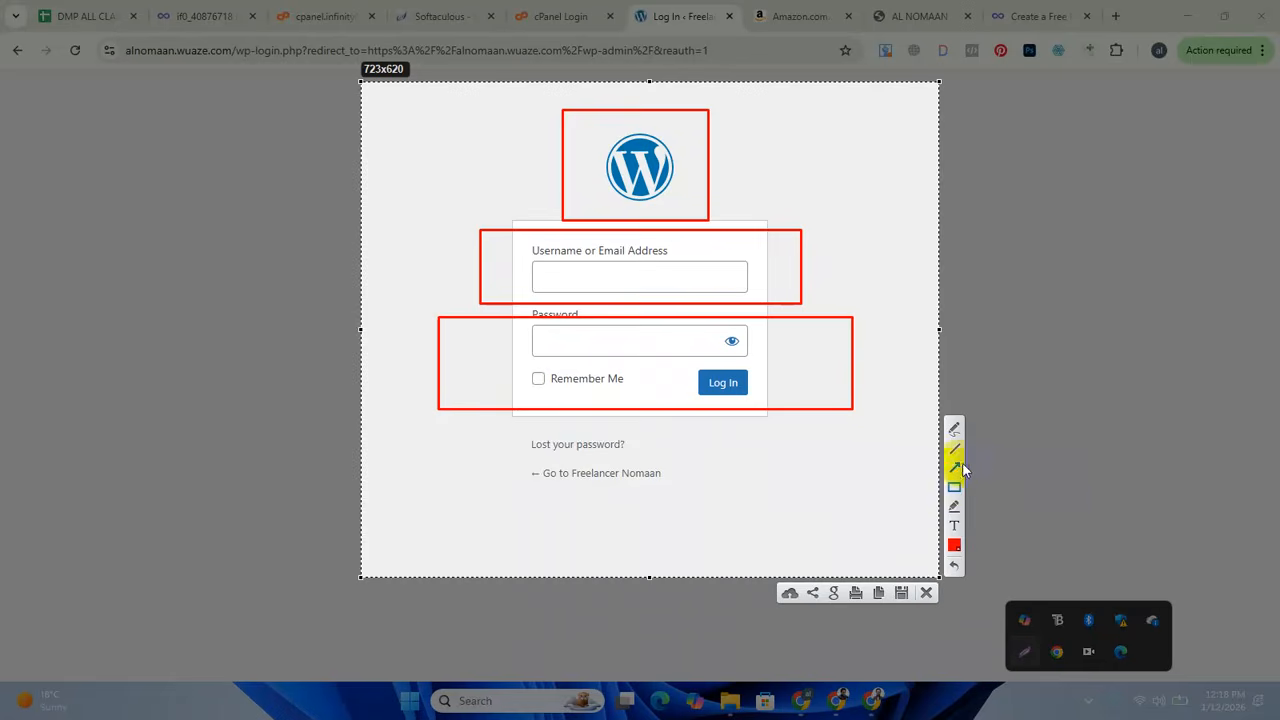
pyautogui.click(926, 592)
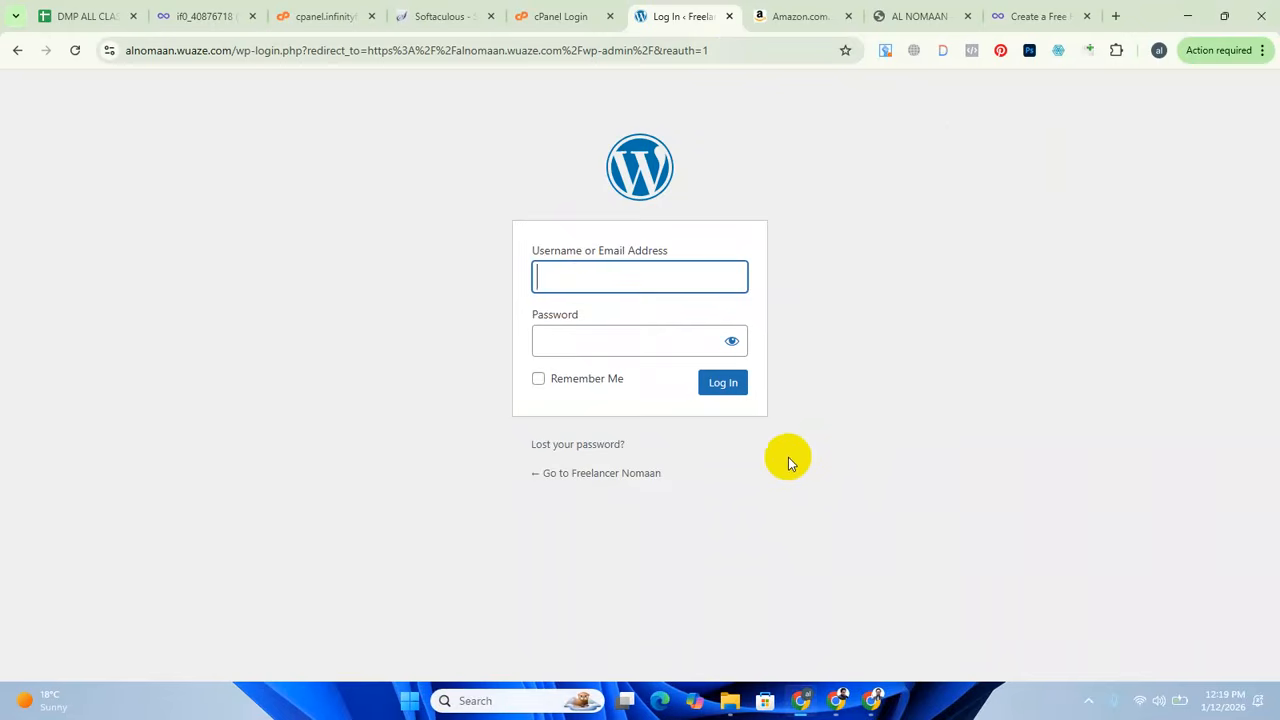
# Log in to WordPress with the administrator username and the account password.
pyautogui.write('admin')
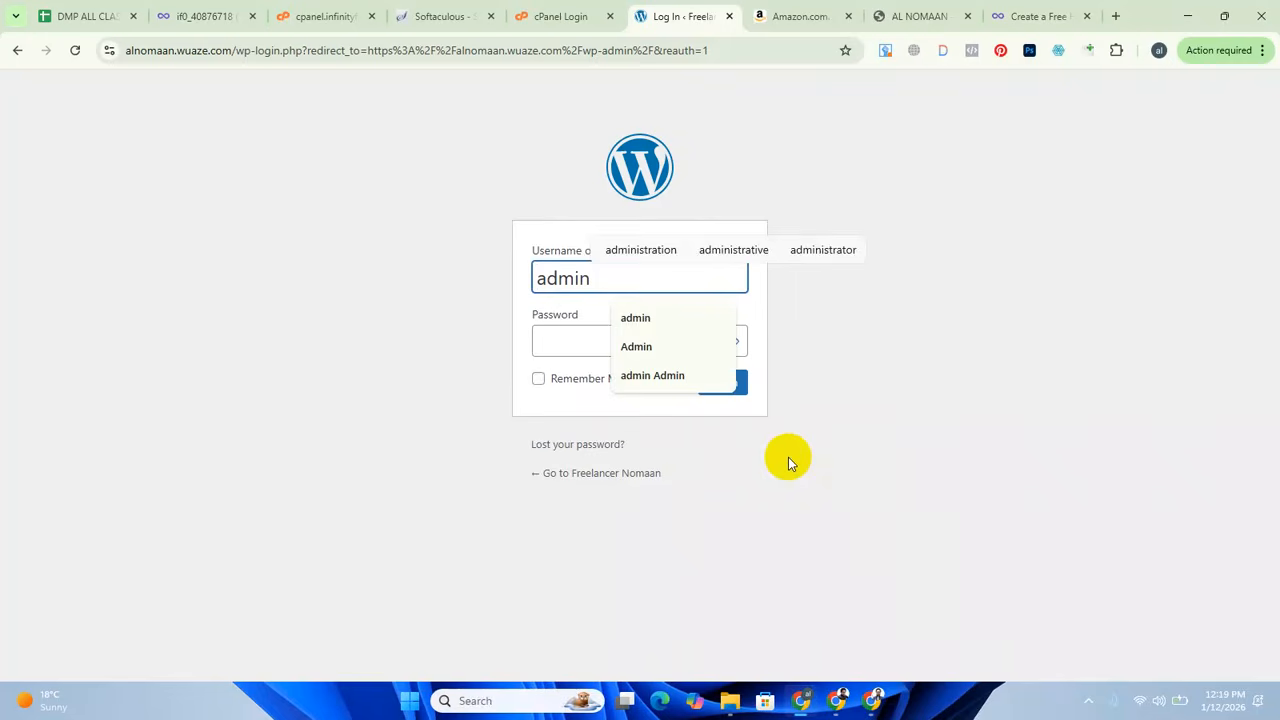
pyautogui.hotkey('ctrl', 'a')
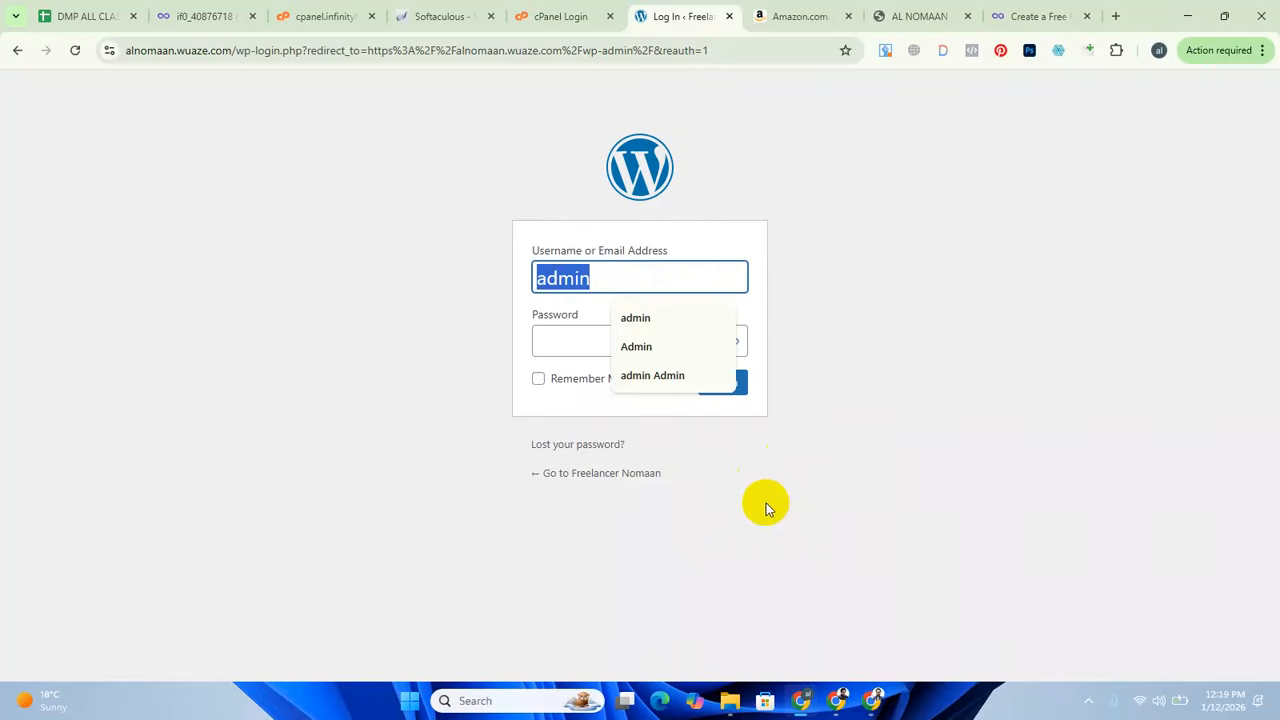
pyautogui.click(566, 331)
pyautogui.write('admin')
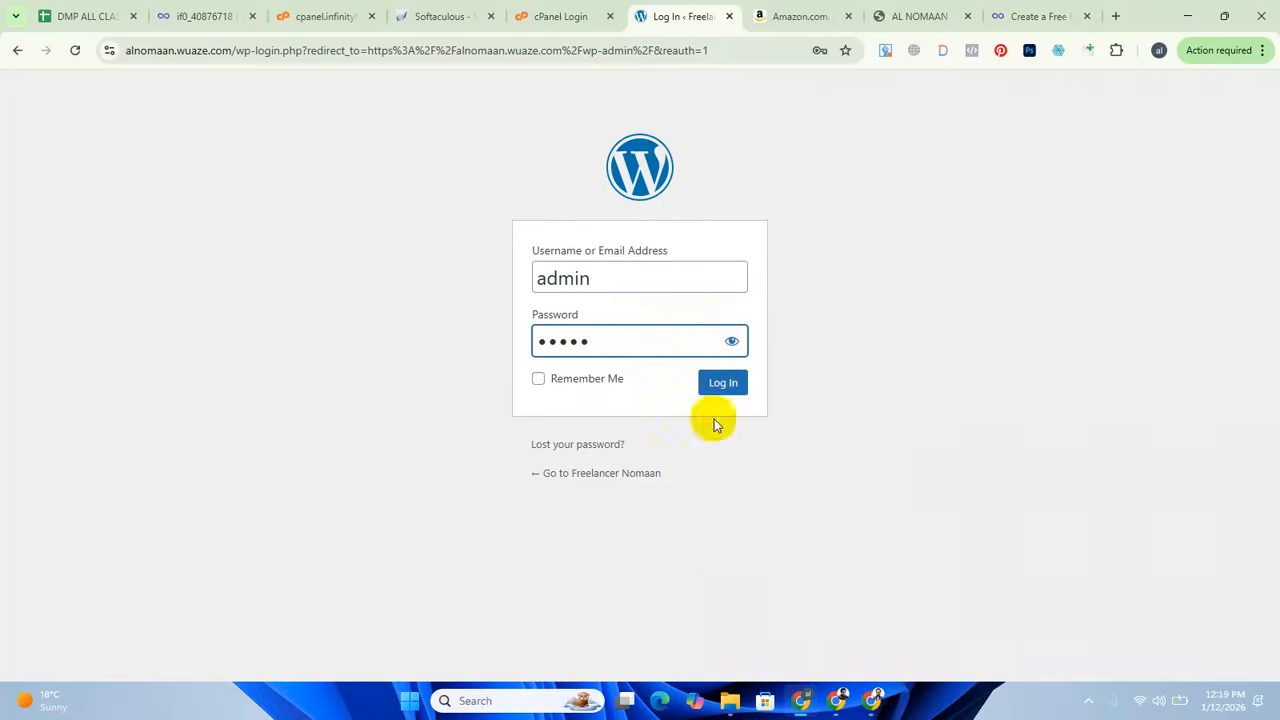
pyautogui.click(720, 386)
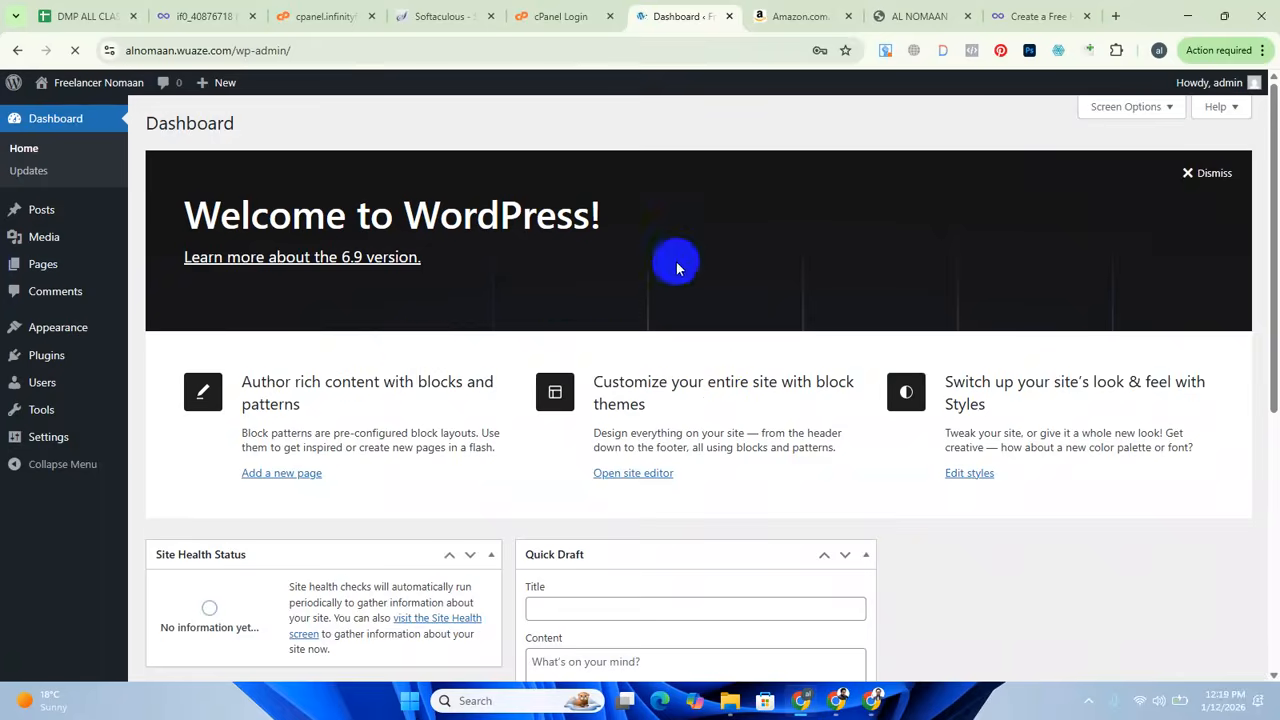
# Look over the WordPress dashboard and dismiss the browser's offer to save the login.
pyautogui.scroll(-3, 585, 395)
pyautogui.scroll(3, 588, 405)
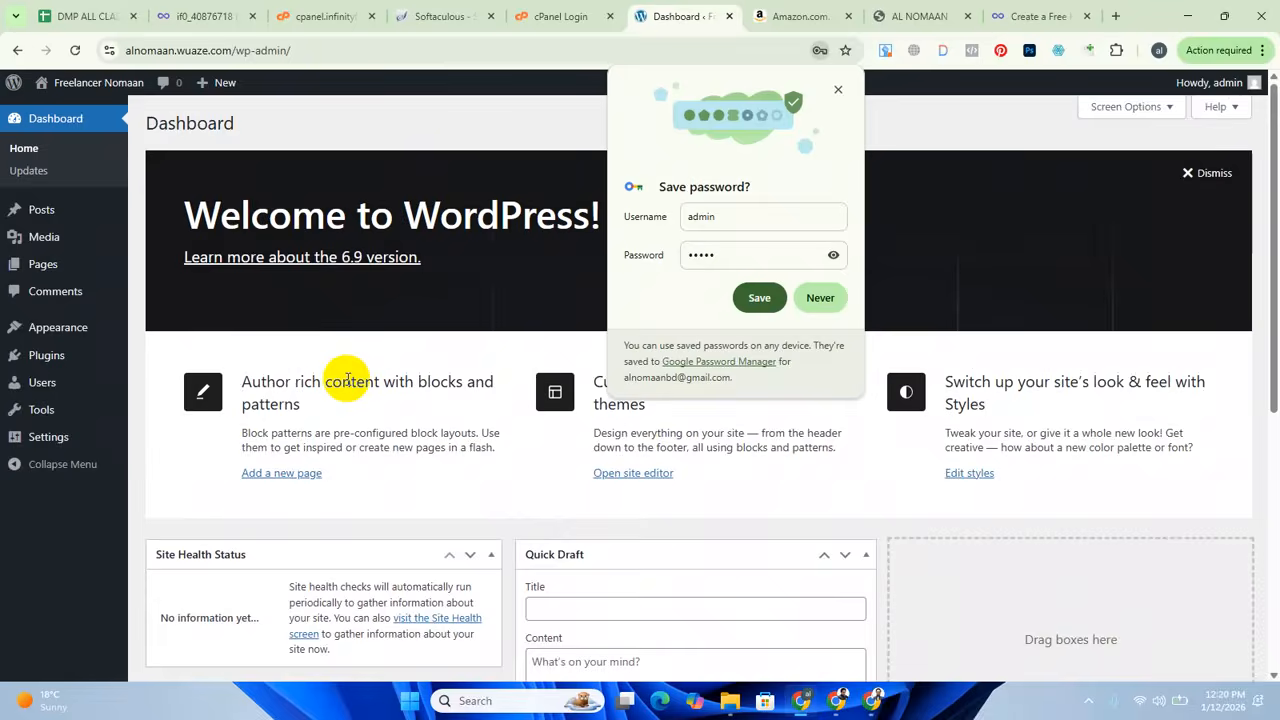
pyautogui.doubleClick(347, 381)
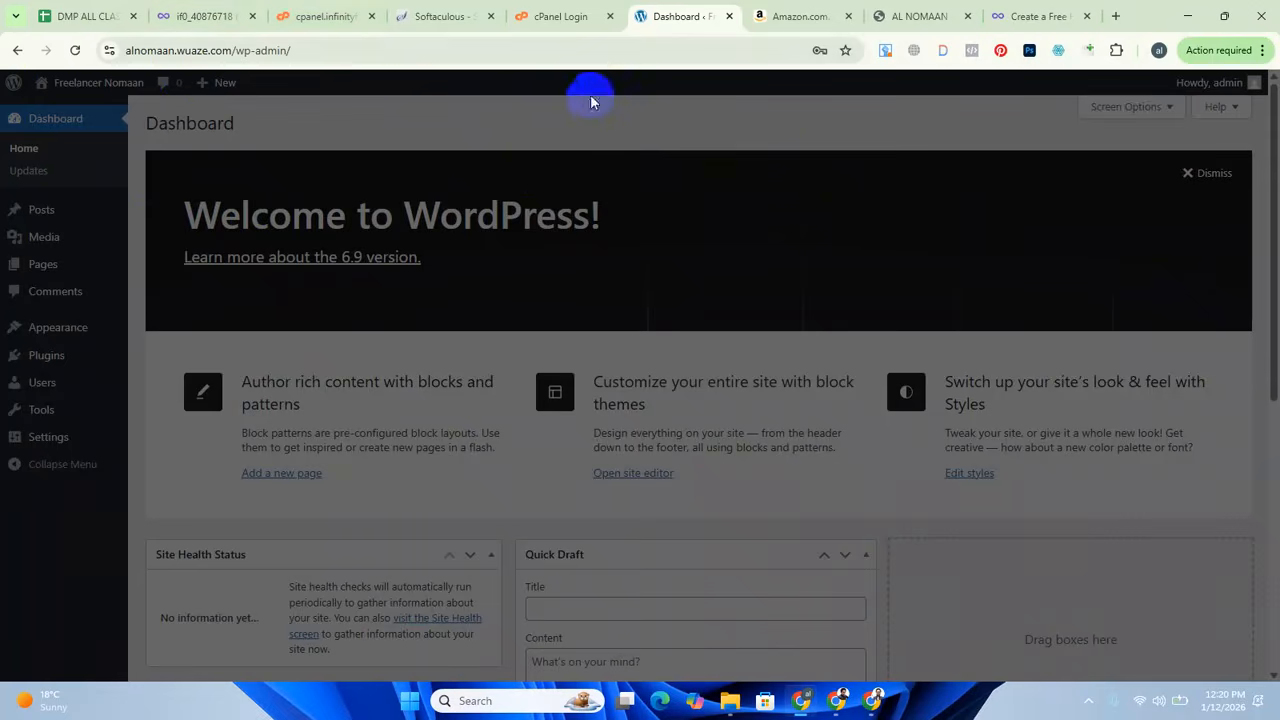
# Copy the site's wp-admin address and load it in a new Incognito window.
pyautogui.click(302, 50)
pyautogui.hotkey('ctrl', 'c')
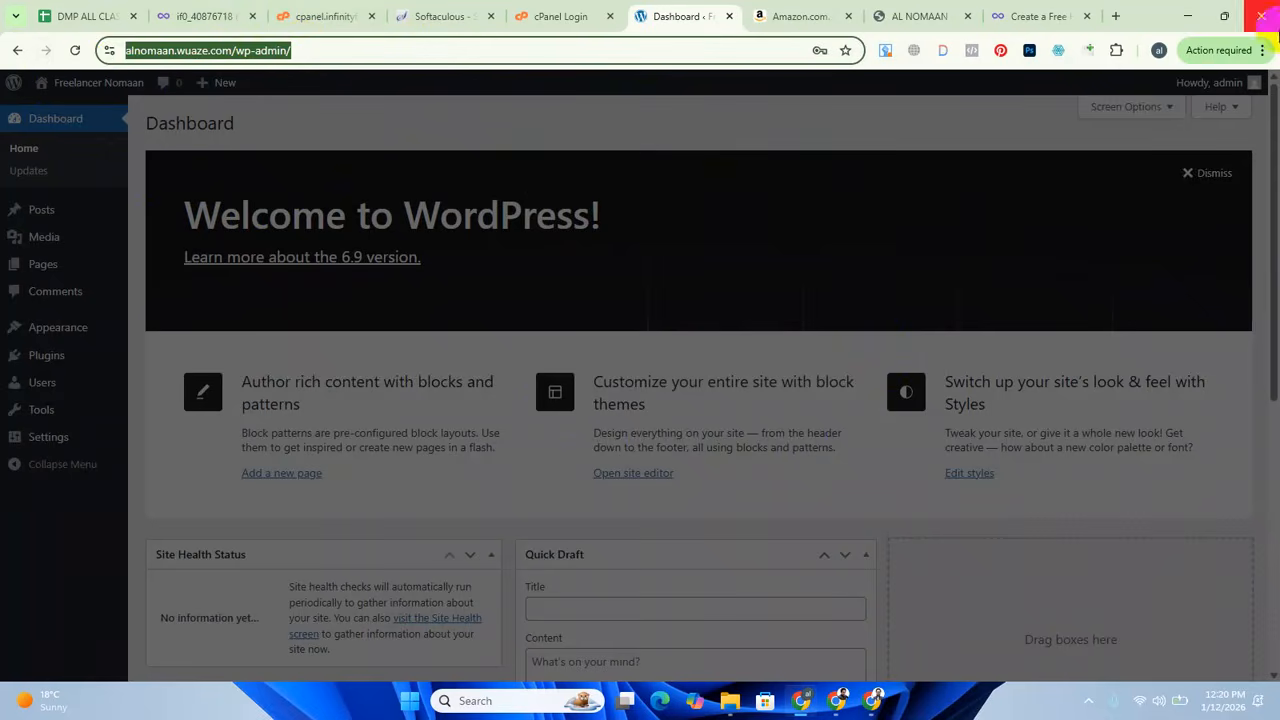
pyautogui.click(1261, 50)
pyautogui.click(1068, 165)
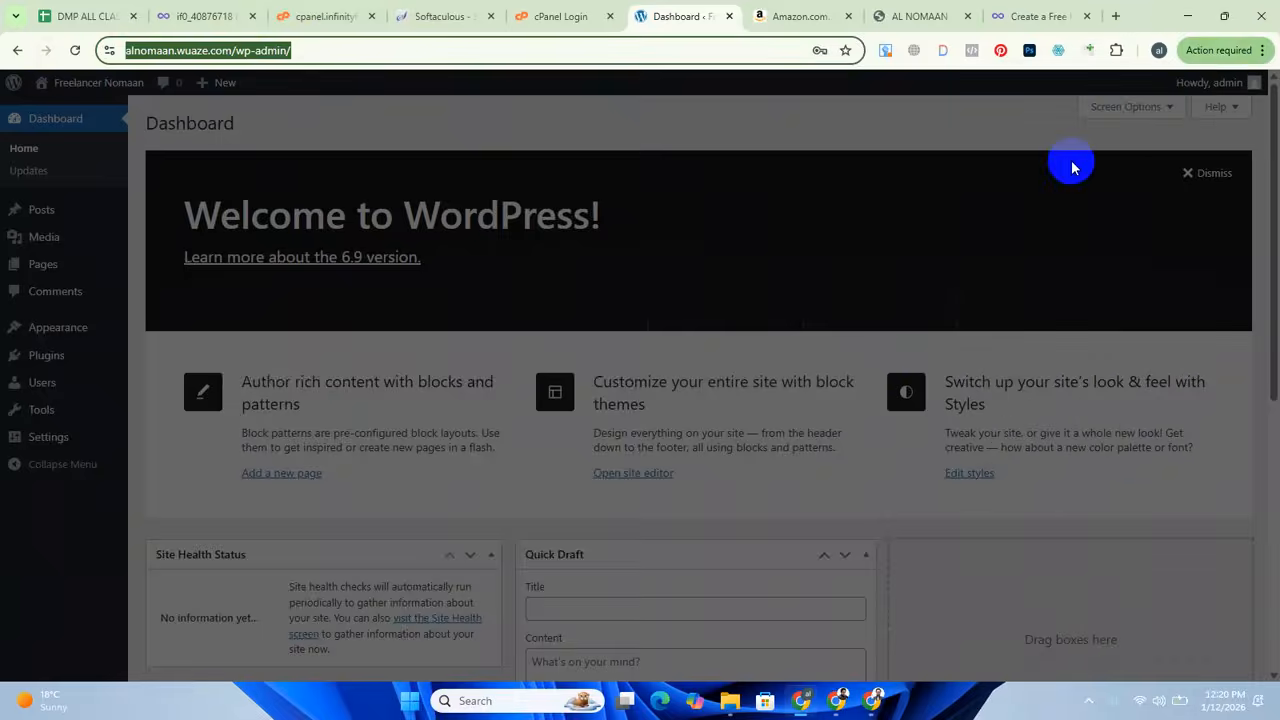
pyautogui.hotkey('ctrl', 'v')
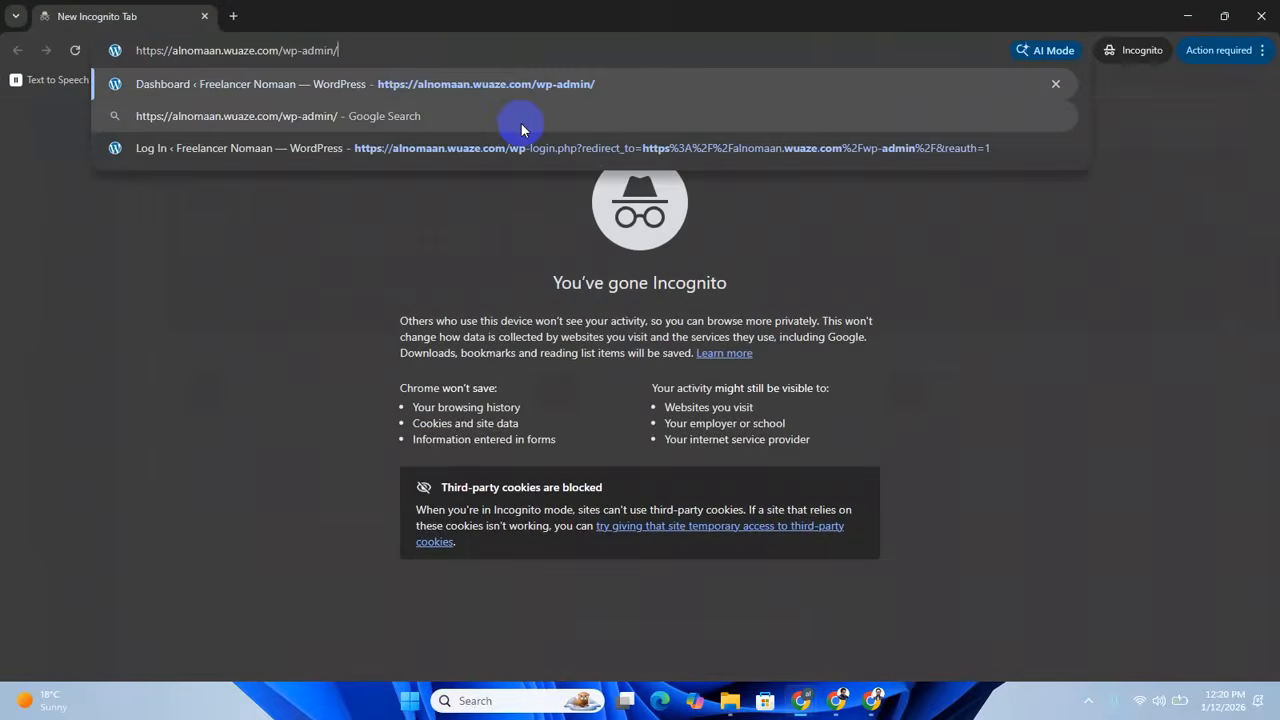
pyautogui.press('Return')
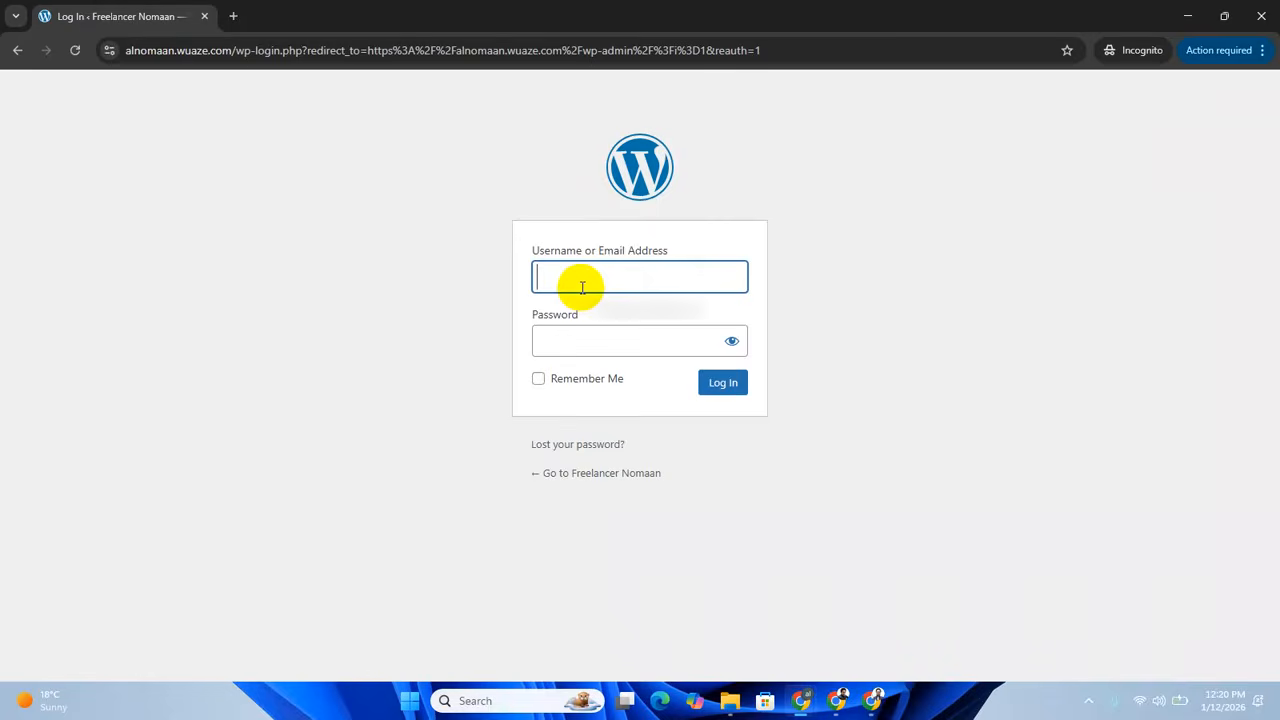
# Log in to the site's dashboard in the Incognito window with the administrator username and account password.
pyautogui.write('admin')
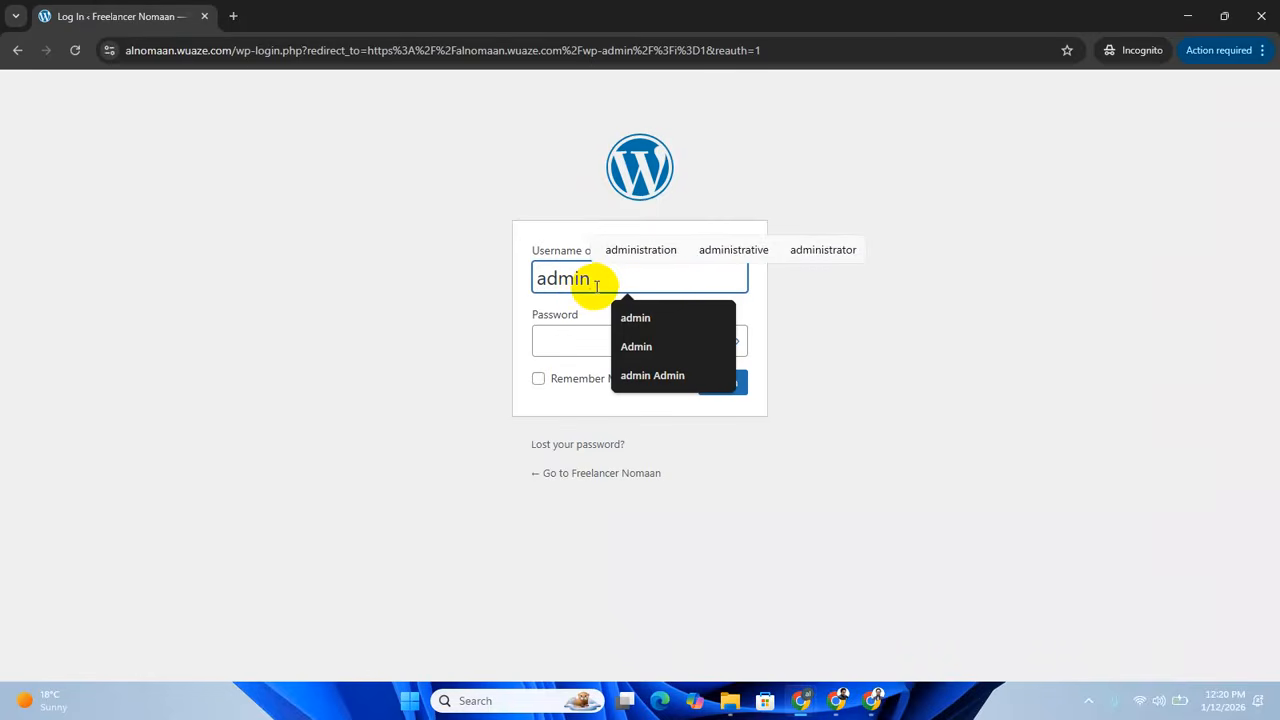
pyautogui.doubleClick(584, 280)
pyautogui.click(563, 341)
pyautogui.write('admin')
pyautogui.press('Return')
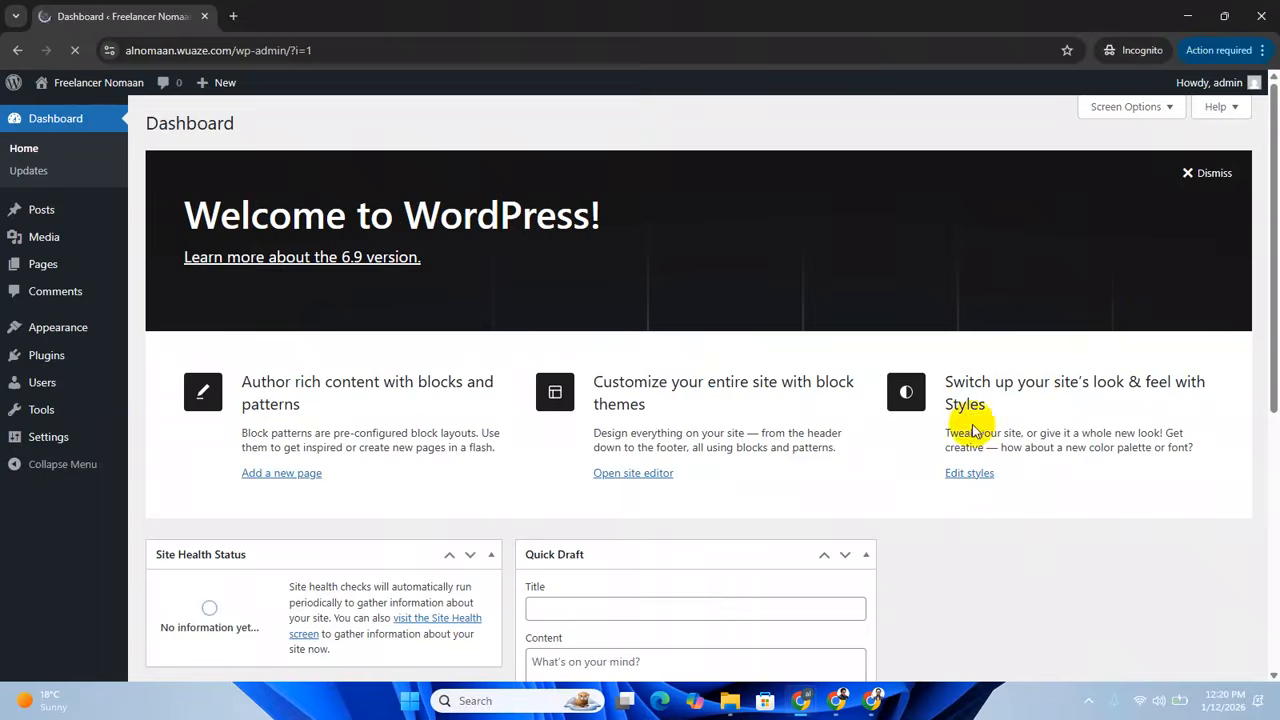
# Open the live site from the WordPress dashboard in a new browser tab and switch to it.
pyautogui.scroll(-5, 975, 428)
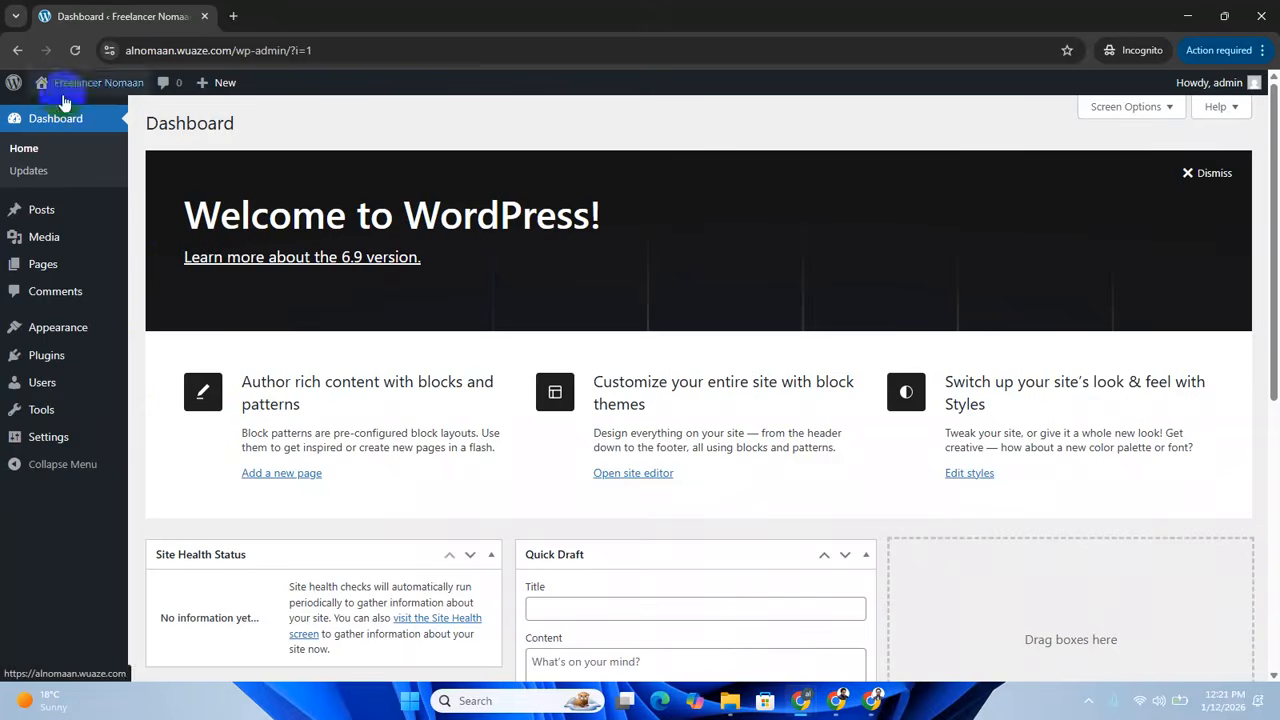
pyautogui.moveTo(60, 88)
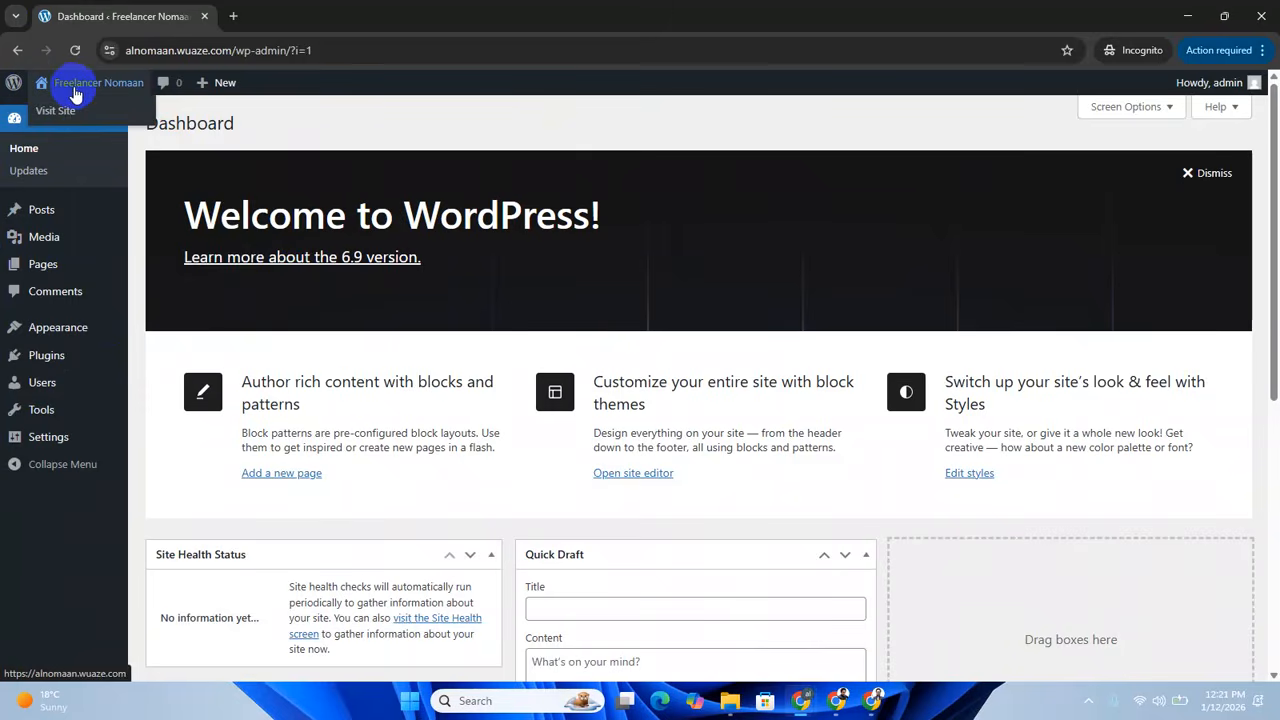
pyautogui.rightClick(58, 114)
pyautogui.click(91, 135)
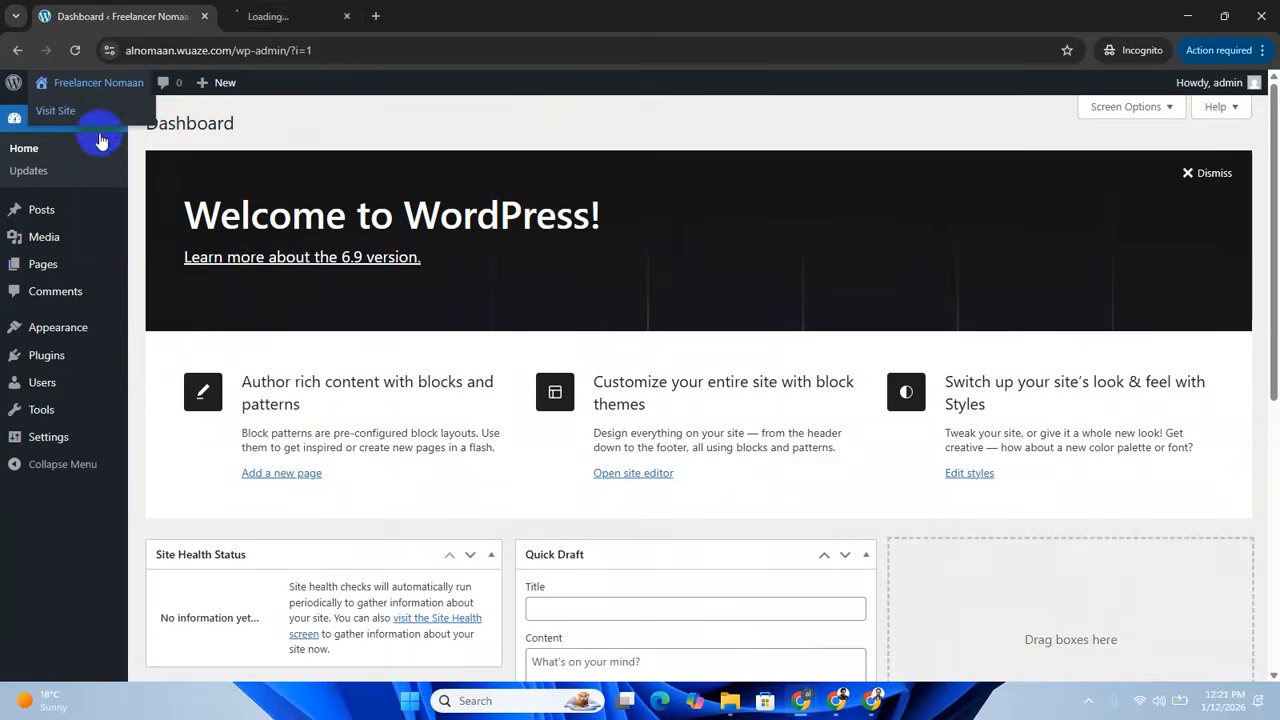
pyautogui.click(314, 18)
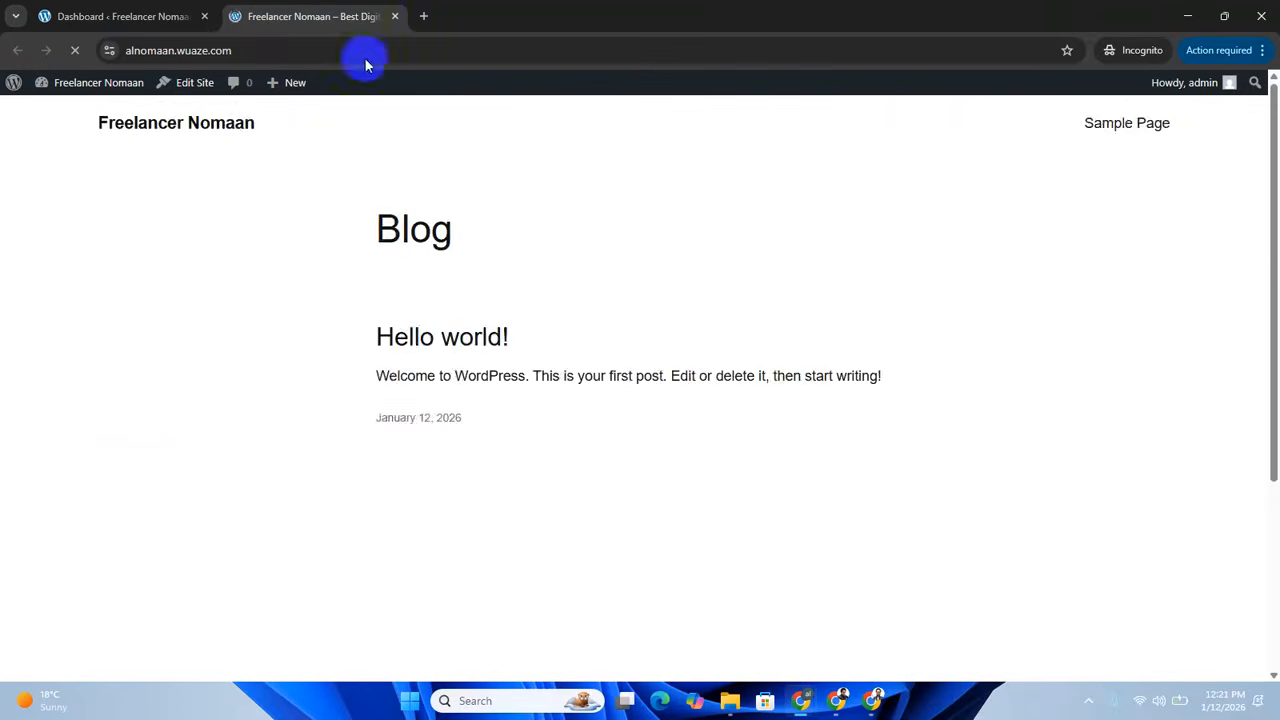
# Look over the live site's front page from the header and blog post down to the footer.
pyautogui.scroll(-3, 866, 491)
pyautogui.scroll(3, 880, 508)
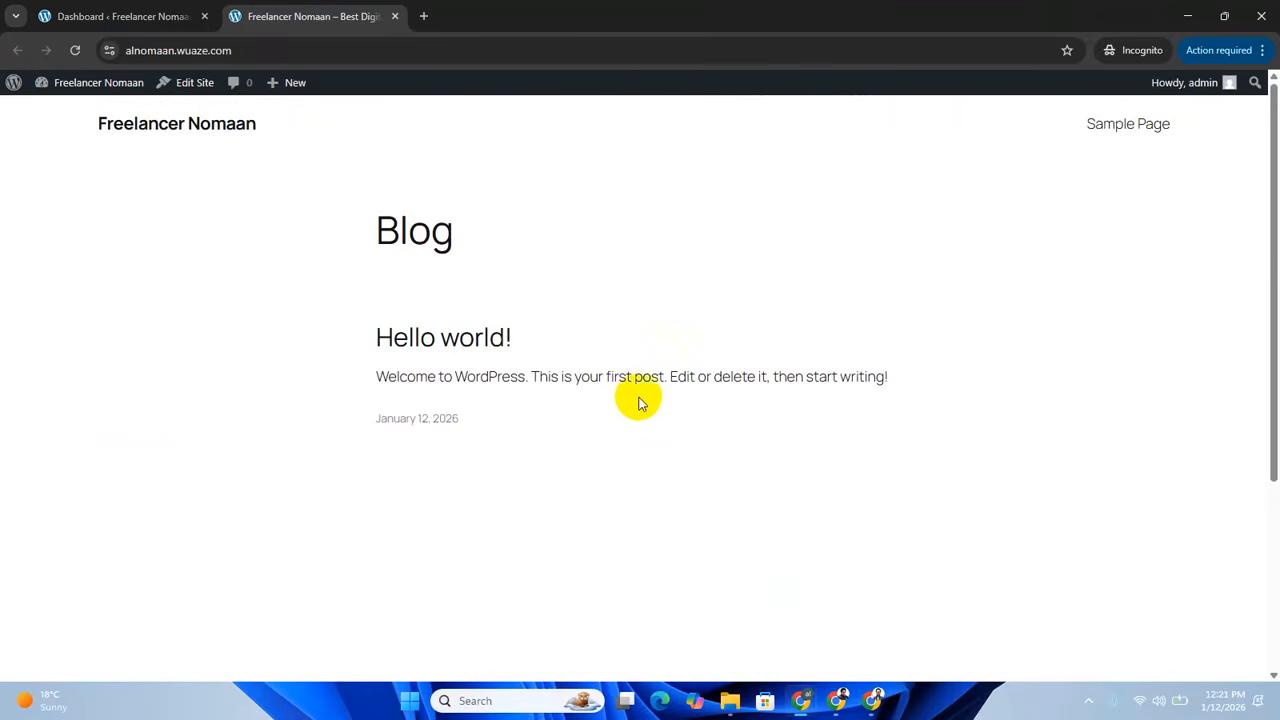
pyautogui.scroll(-3, 876, 462)
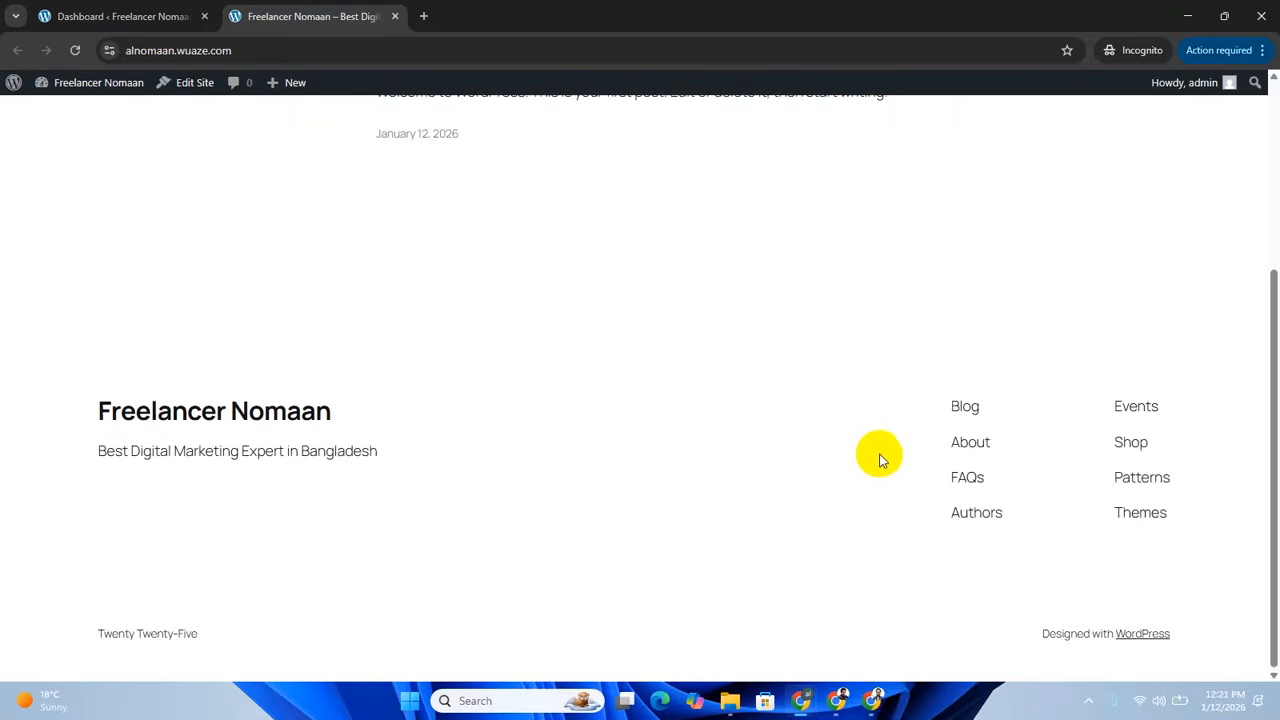
pyautogui.scroll(3, 876, 462)
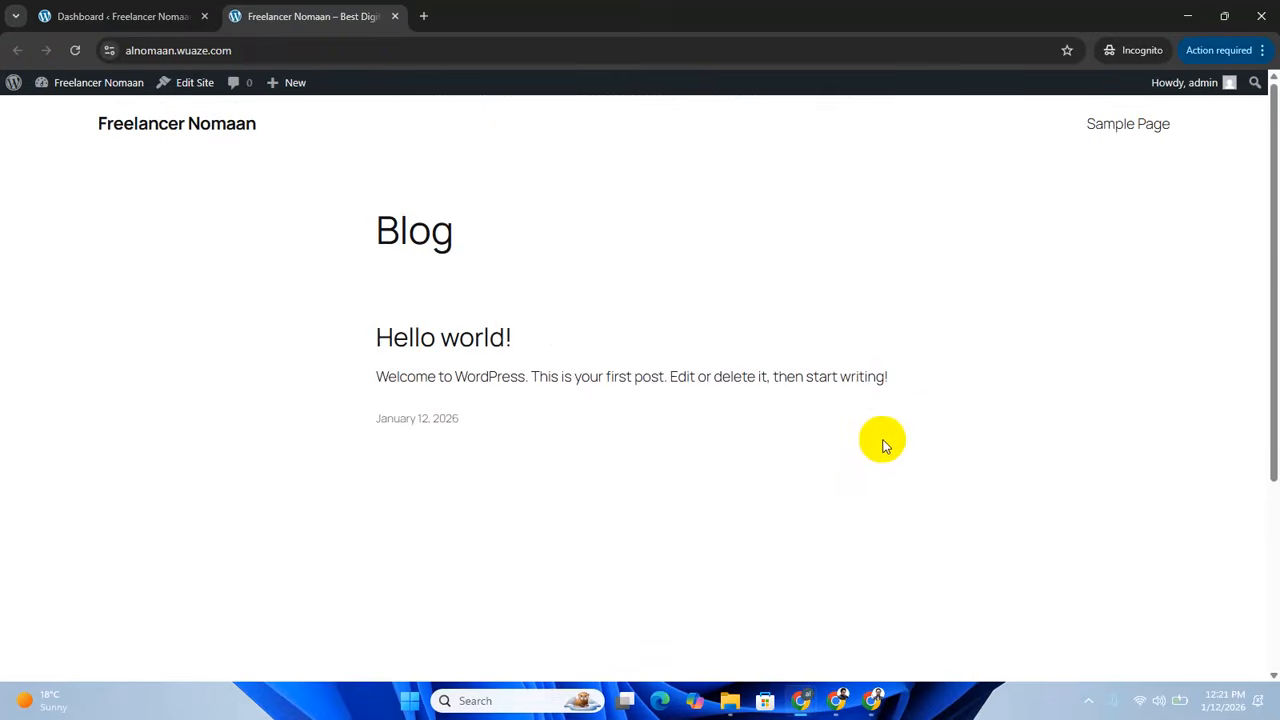
pyautogui.scroll(-3, 884, 447)
pyautogui.scroll(3, 800, 425)
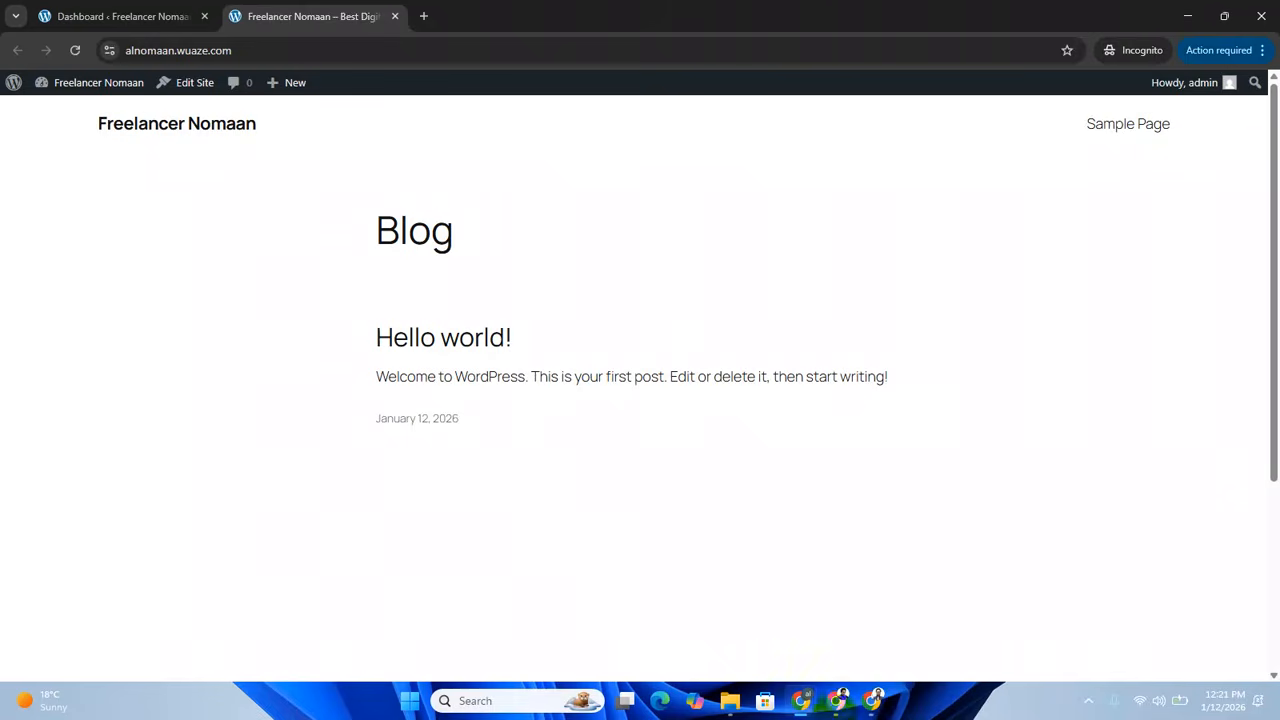
pyautogui.click(828, 708)
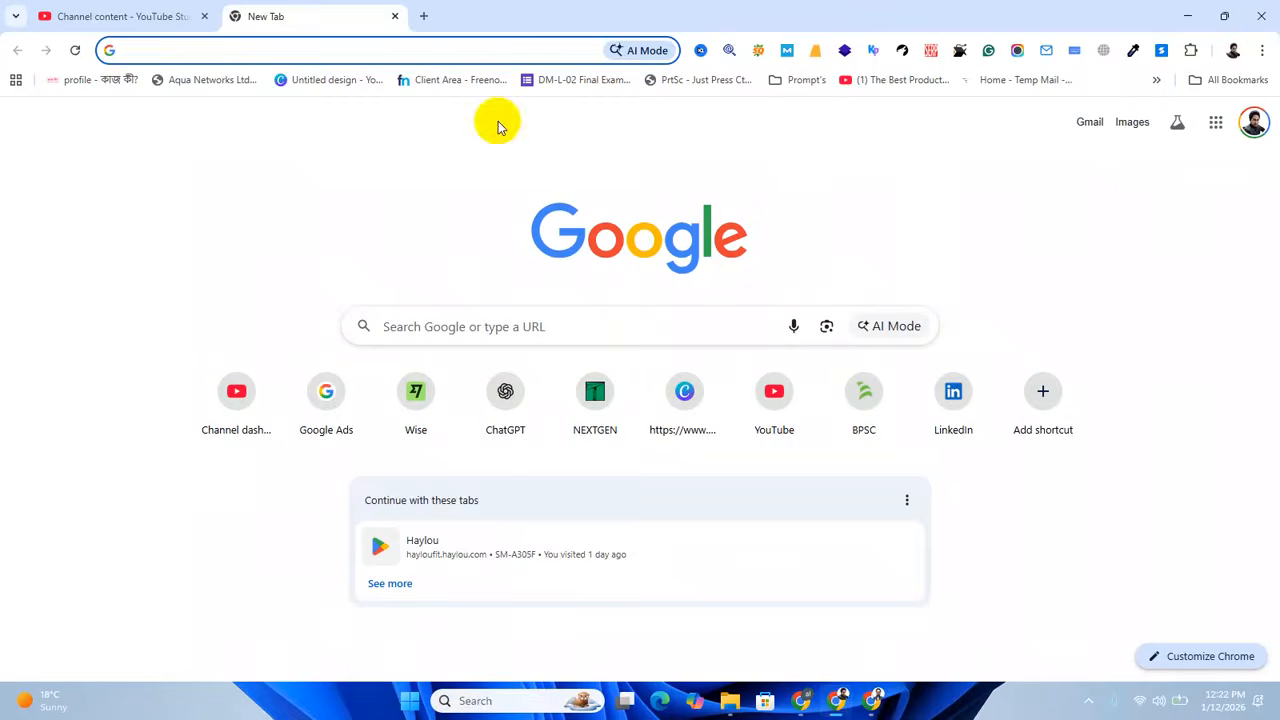
pyautogui.click(880, 702)
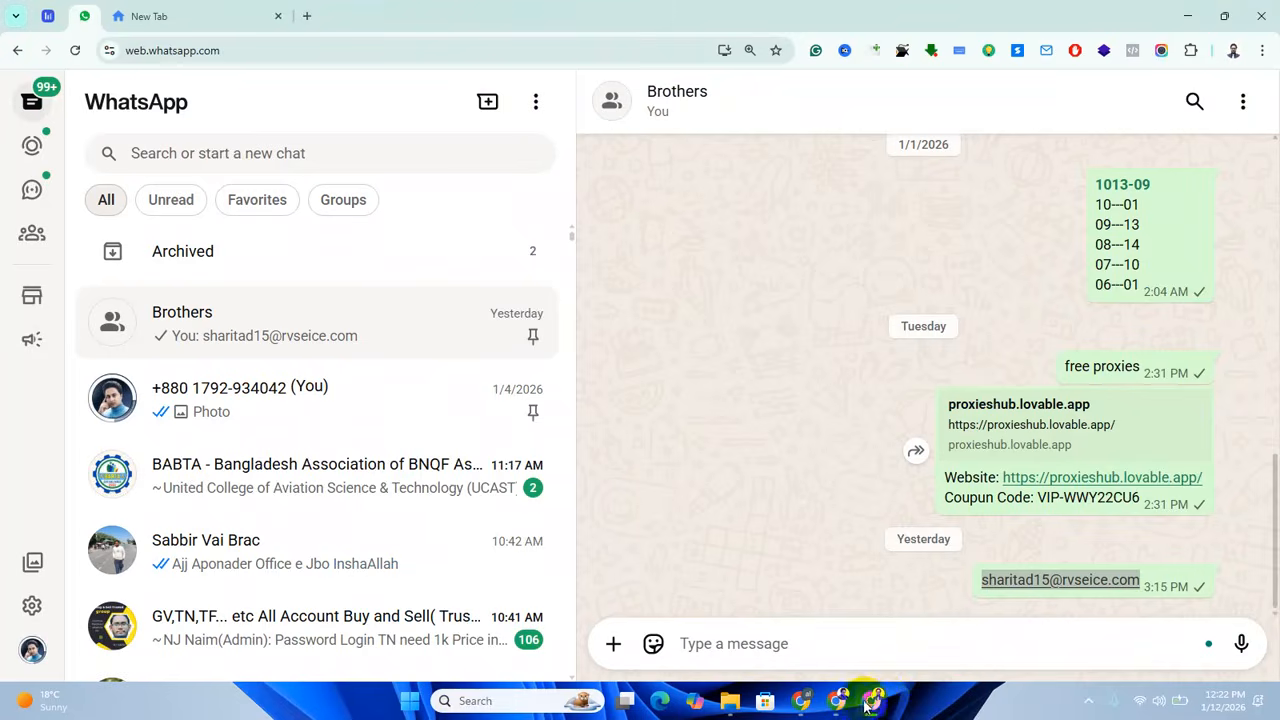
pyautogui.moveTo(812, 706)
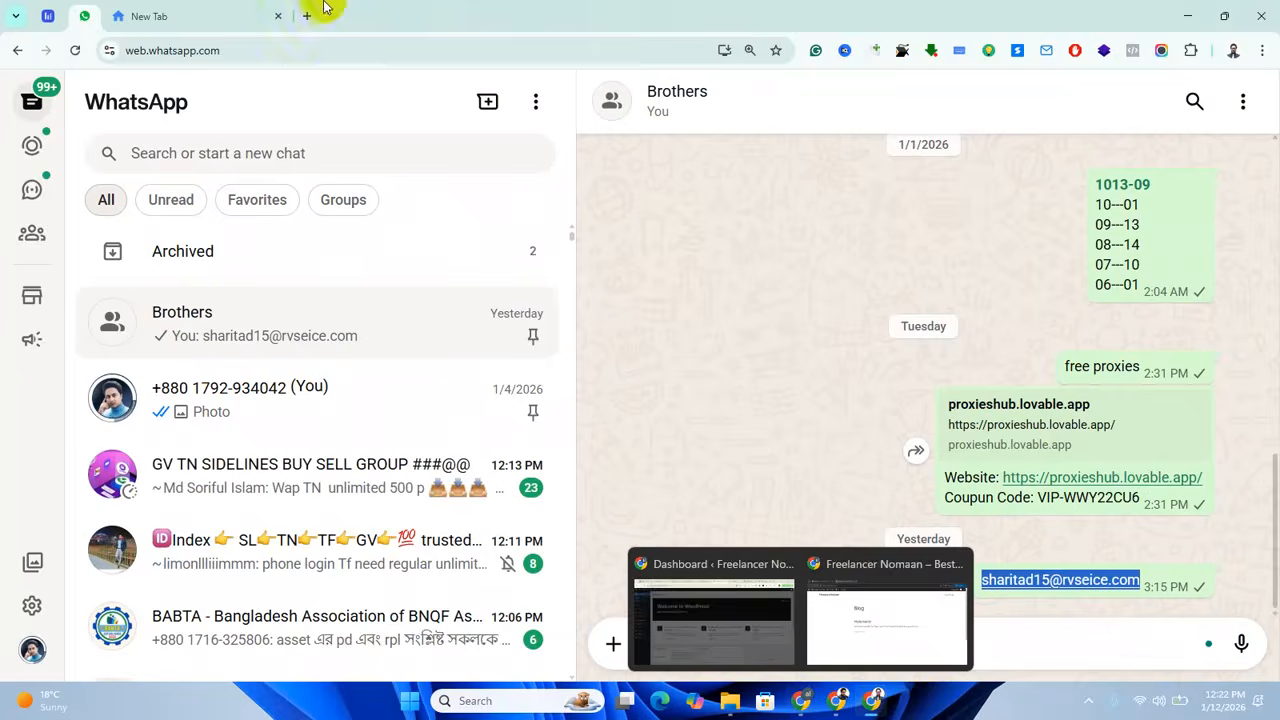
pyautogui.click(820, 708)
pyautogui.moveTo(836, 706)
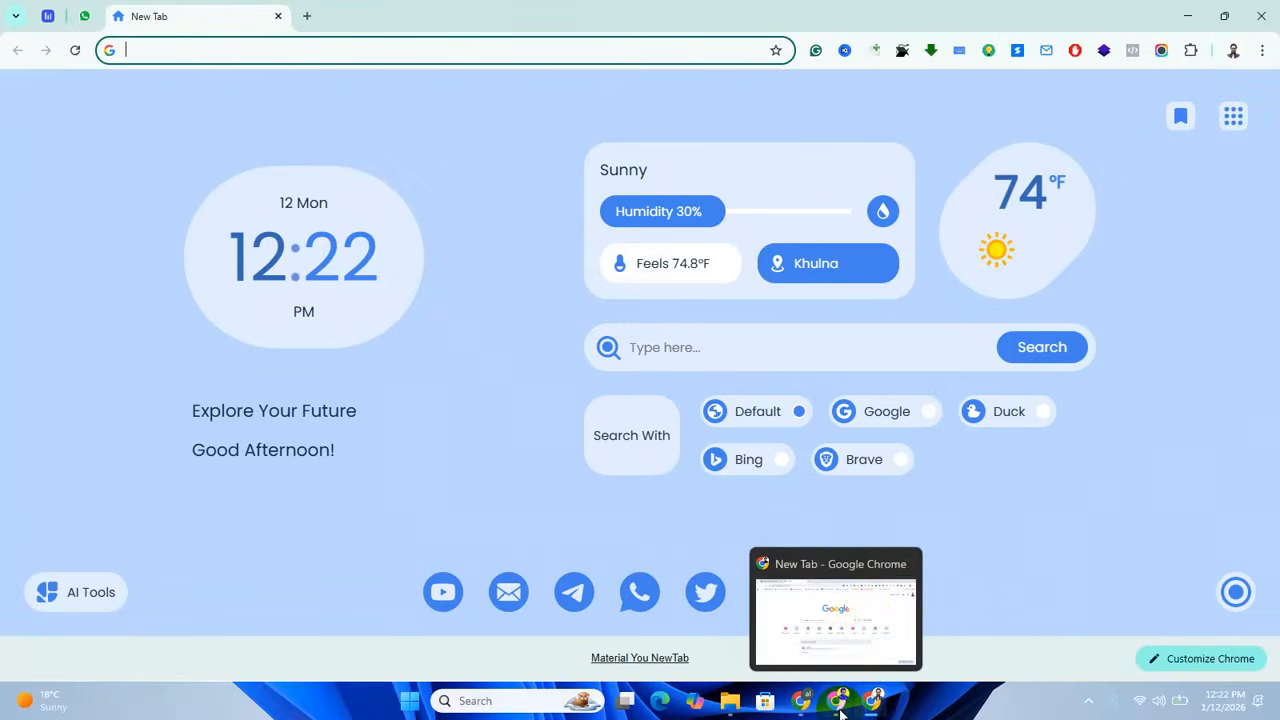
pyautogui.click(868, 618)
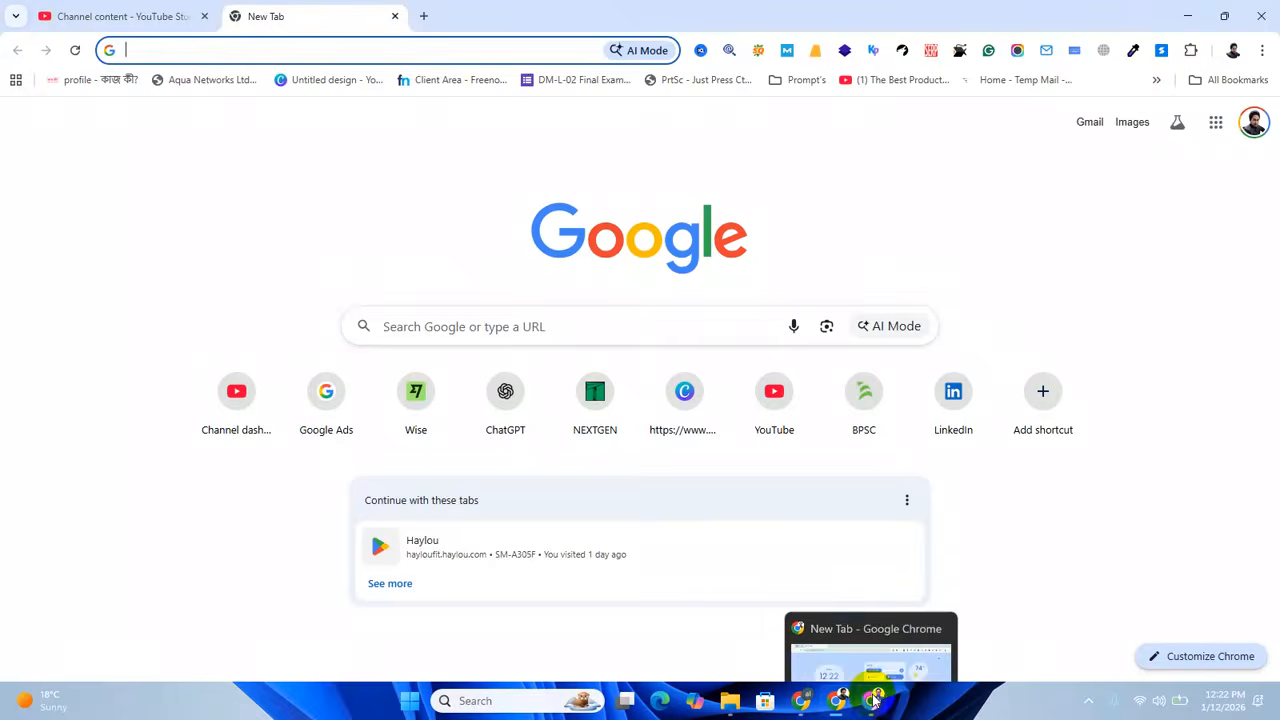
# Switch to the Chrome window with the custom new tab page and load the existing portfolio site on the infy.uk domain.
pyautogui.click(869, 622)
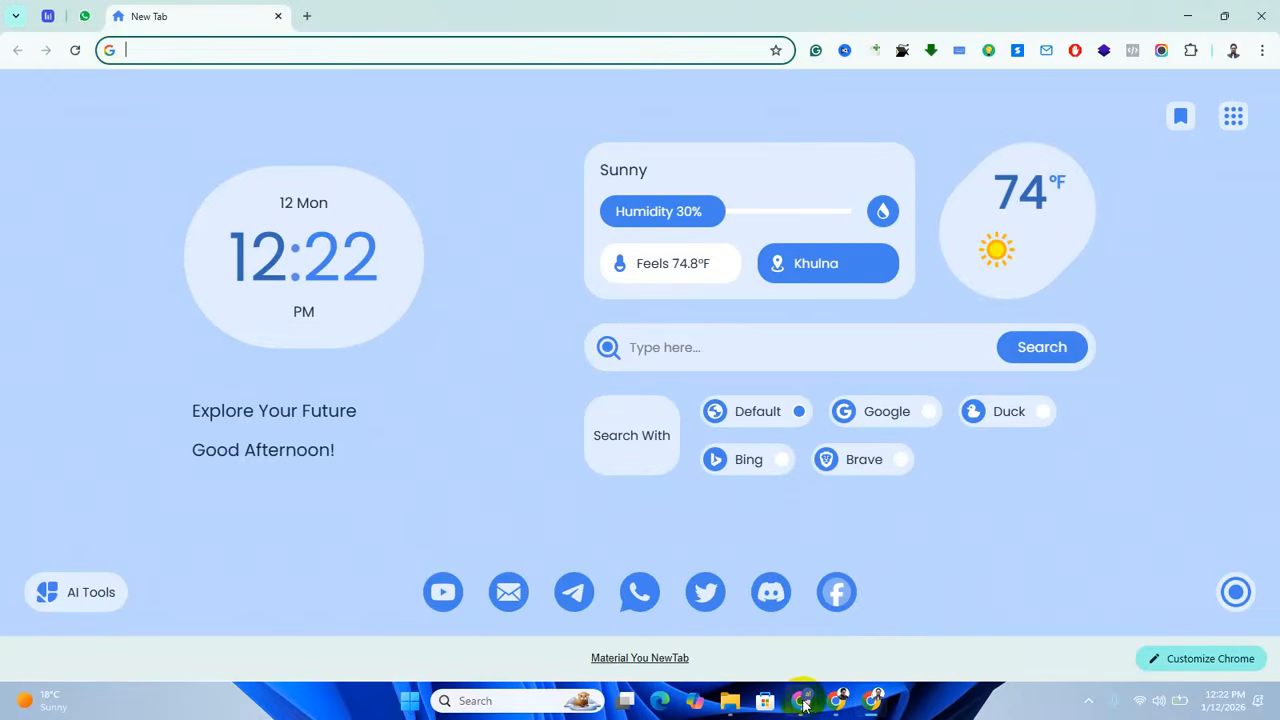
pyautogui.moveTo(803, 703)
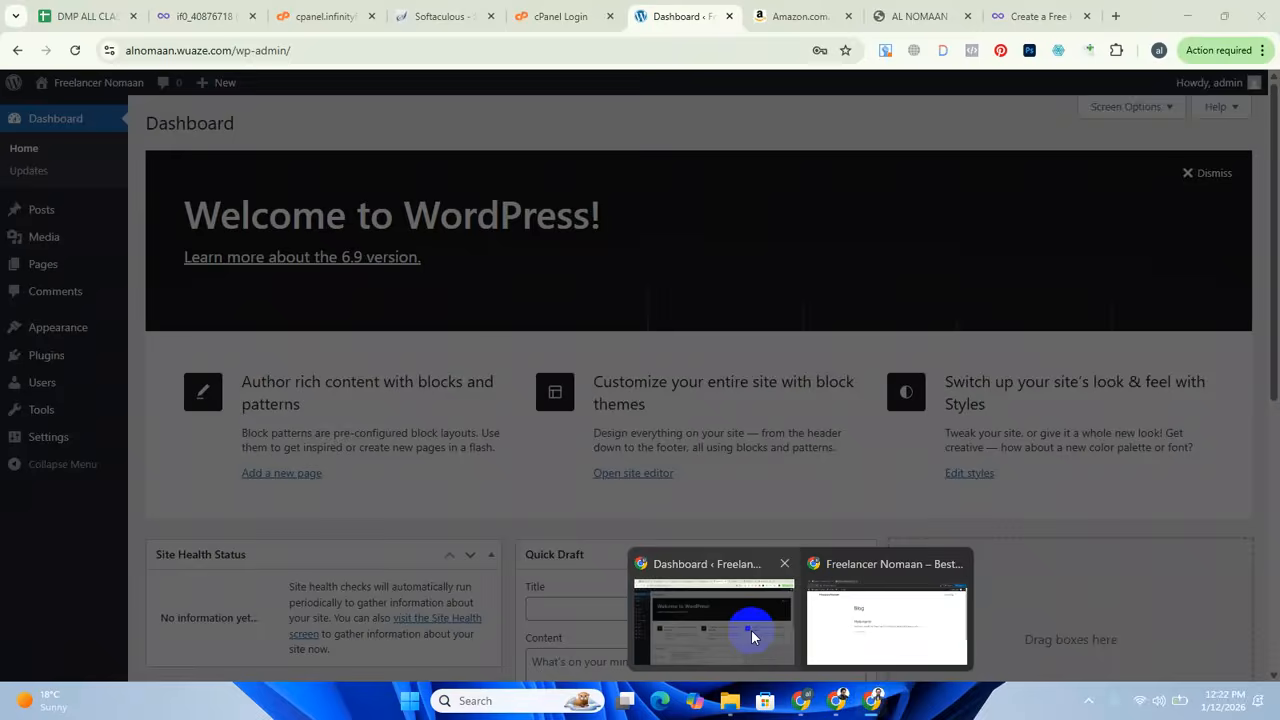
pyautogui.click(751, 629)
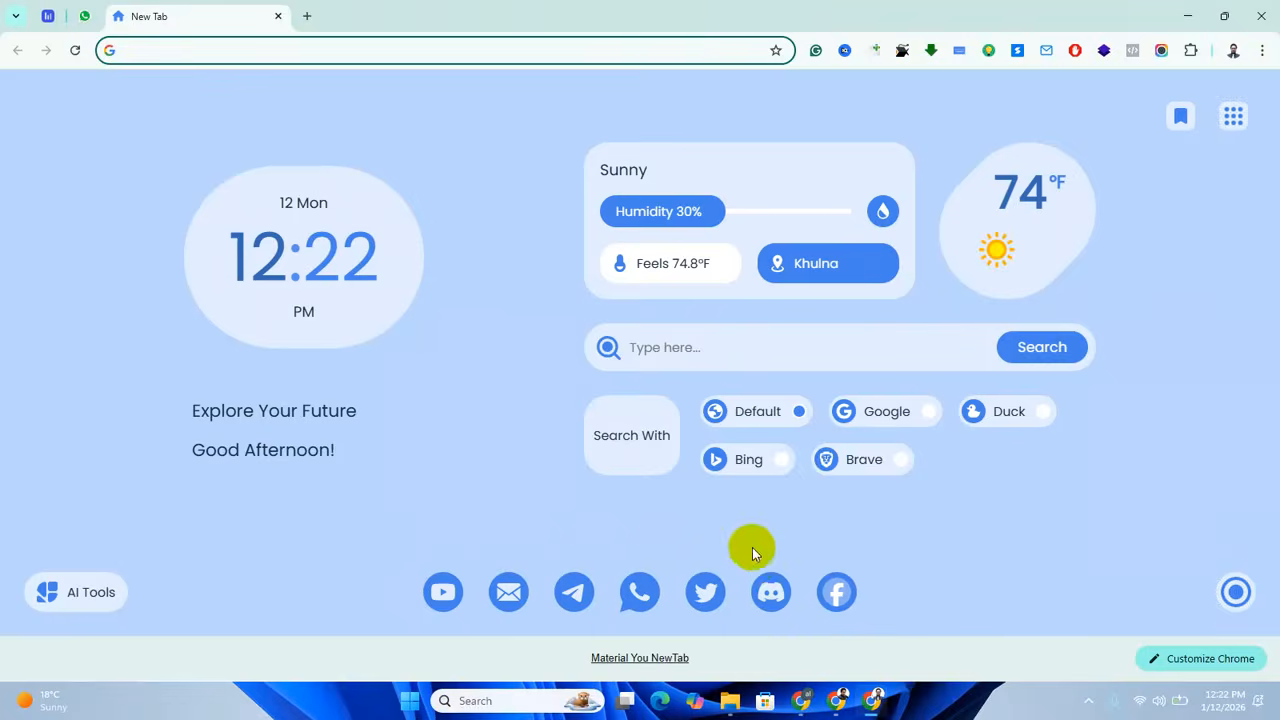
pyautogui.click(240, 57)
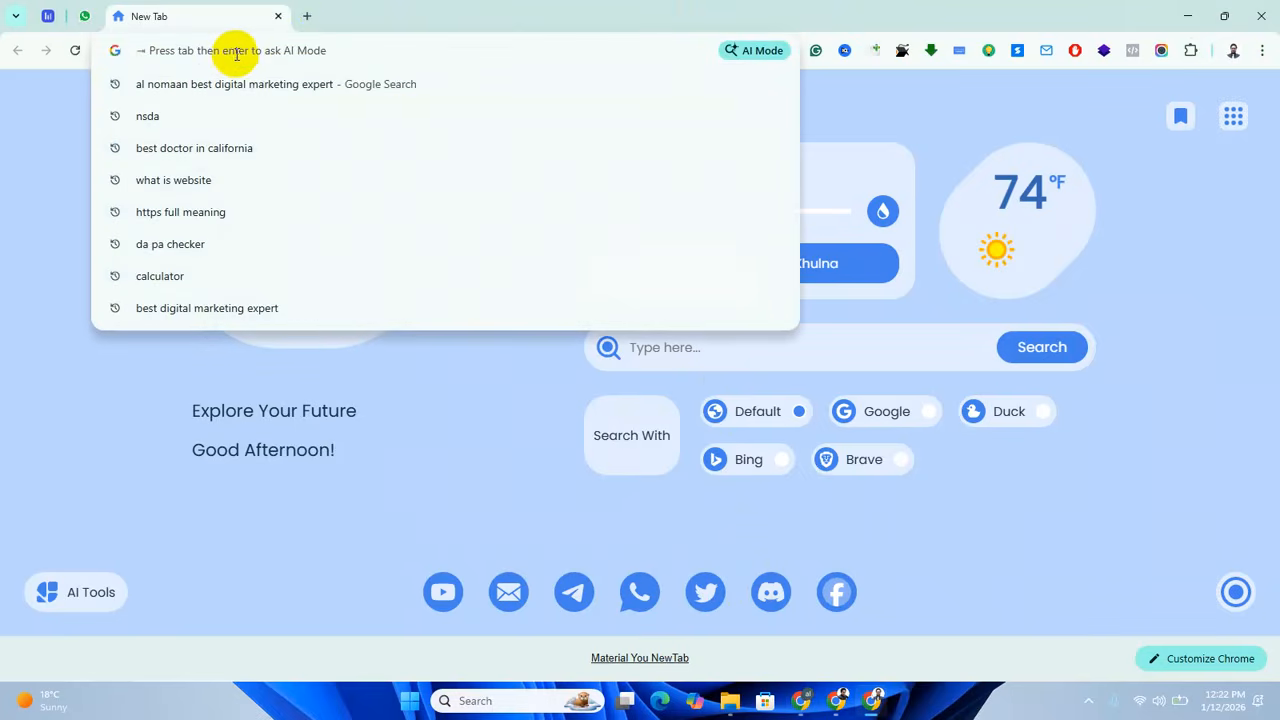
pyautogui.write('nomaan.infy.uk')
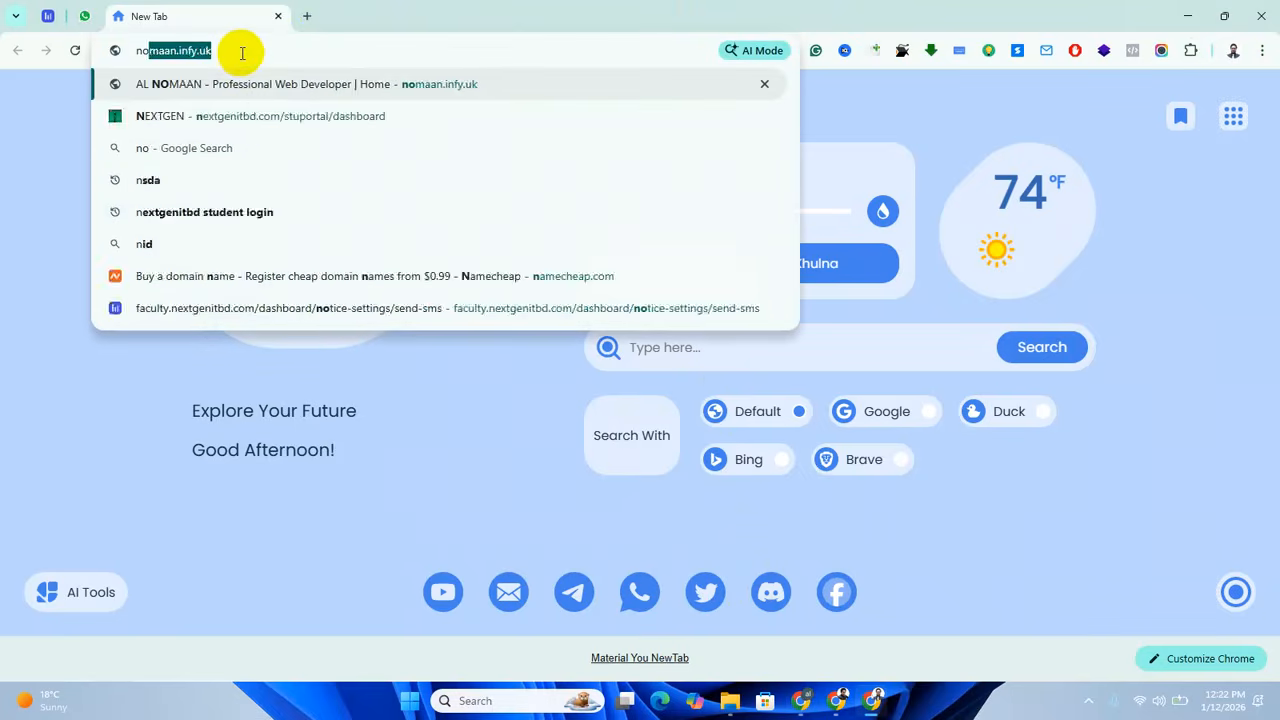
pyautogui.press('Return')
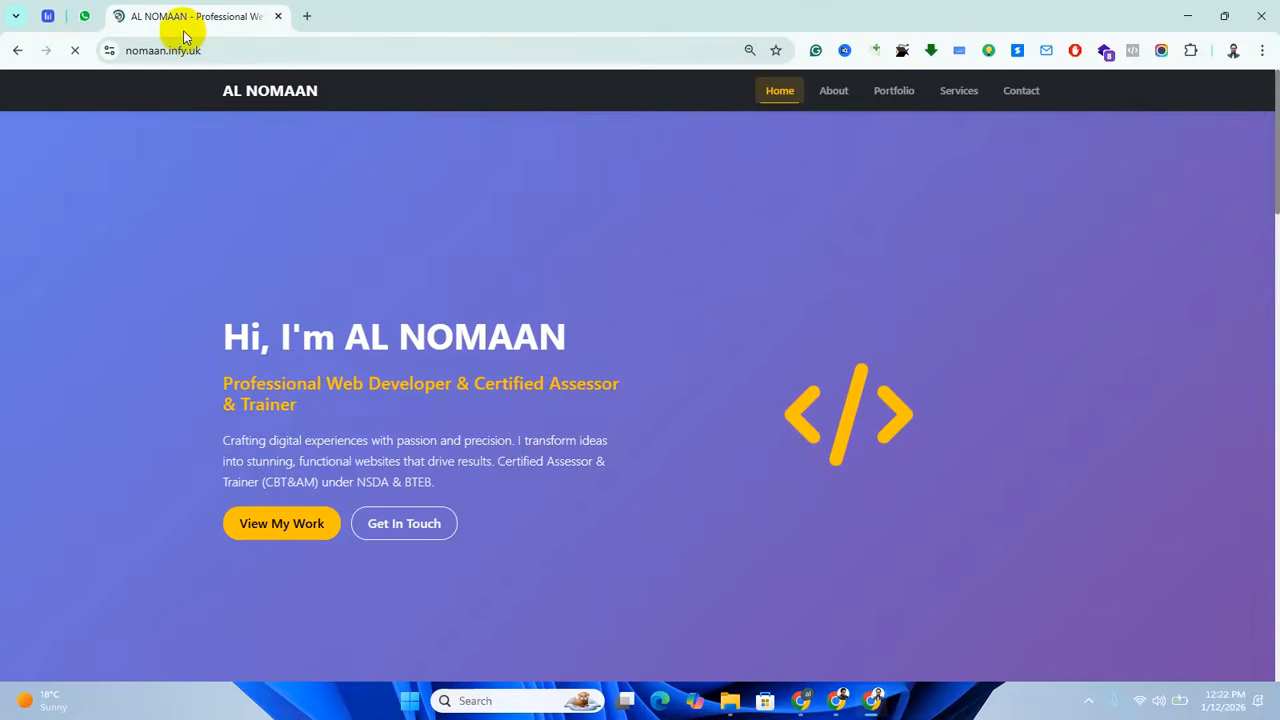
pyautogui.click(74, 50)
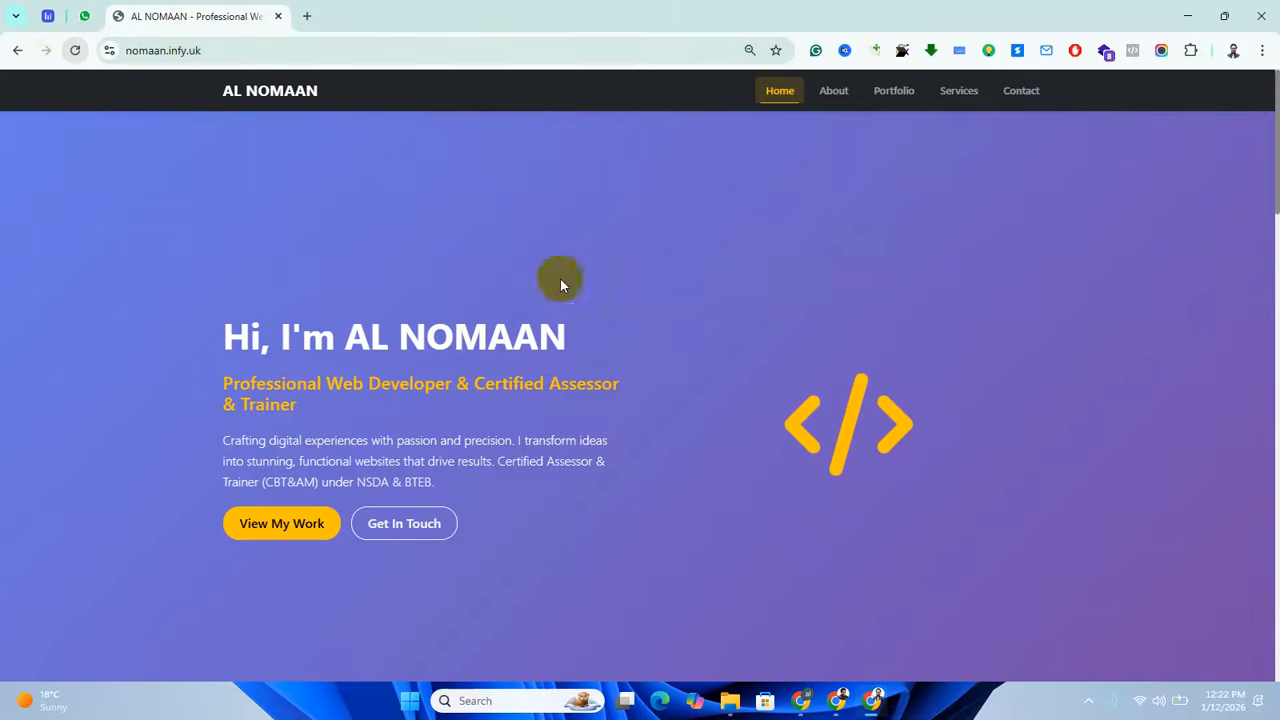
# Review the portfolio site's About Me, Mission & Vision, Services and Client Feedback sections, and close its tab.
pyautogui.scroll(-5, 580, 410)
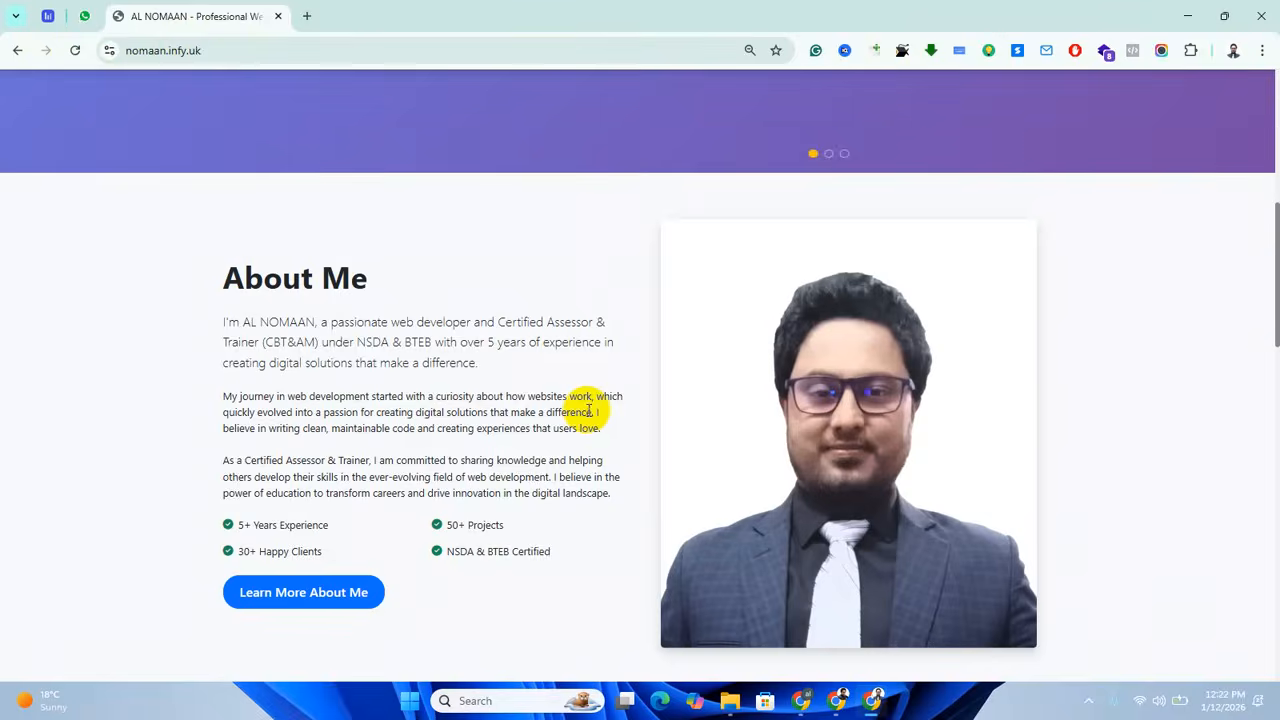
pyautogui.moveTo(250, 322); pyautogui.dragTo(530, 447)
pyautogui.click(530, 447)
pyautogui.scroll(-5, 520, 477)
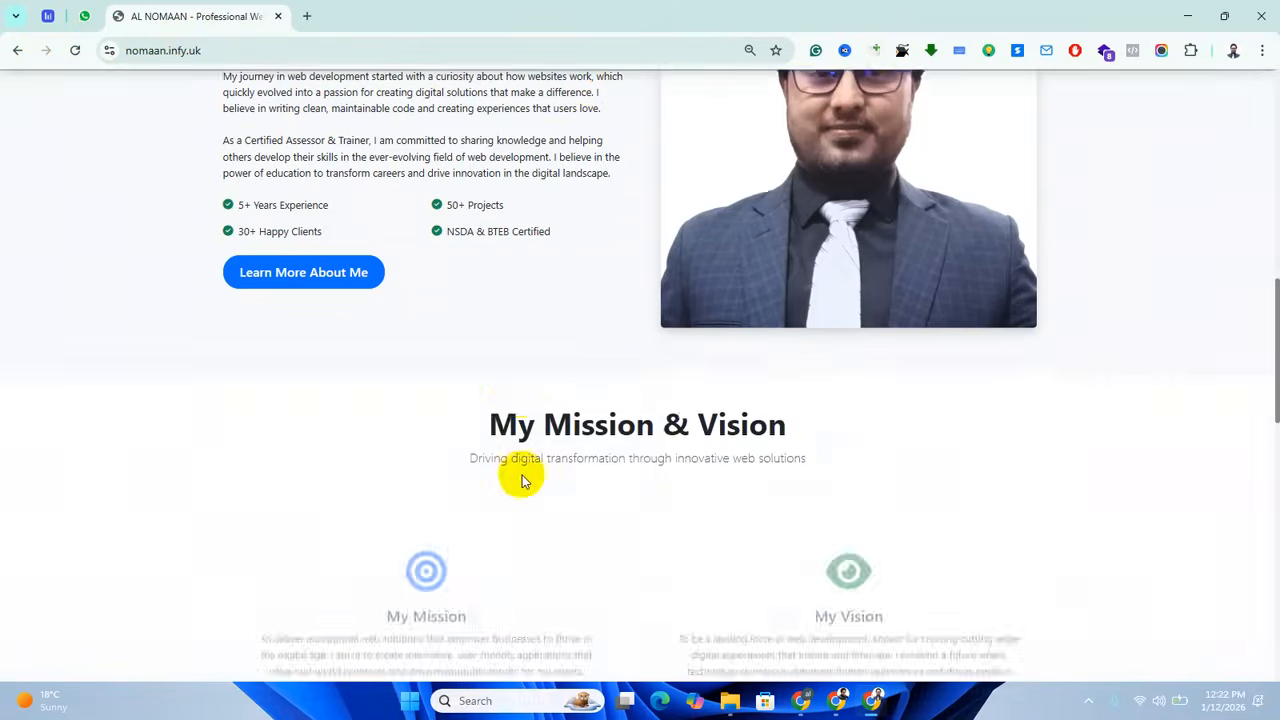
pyautogui.scroll(1, 526, 477)
pyautogui.scroll(-2, 520, 471)
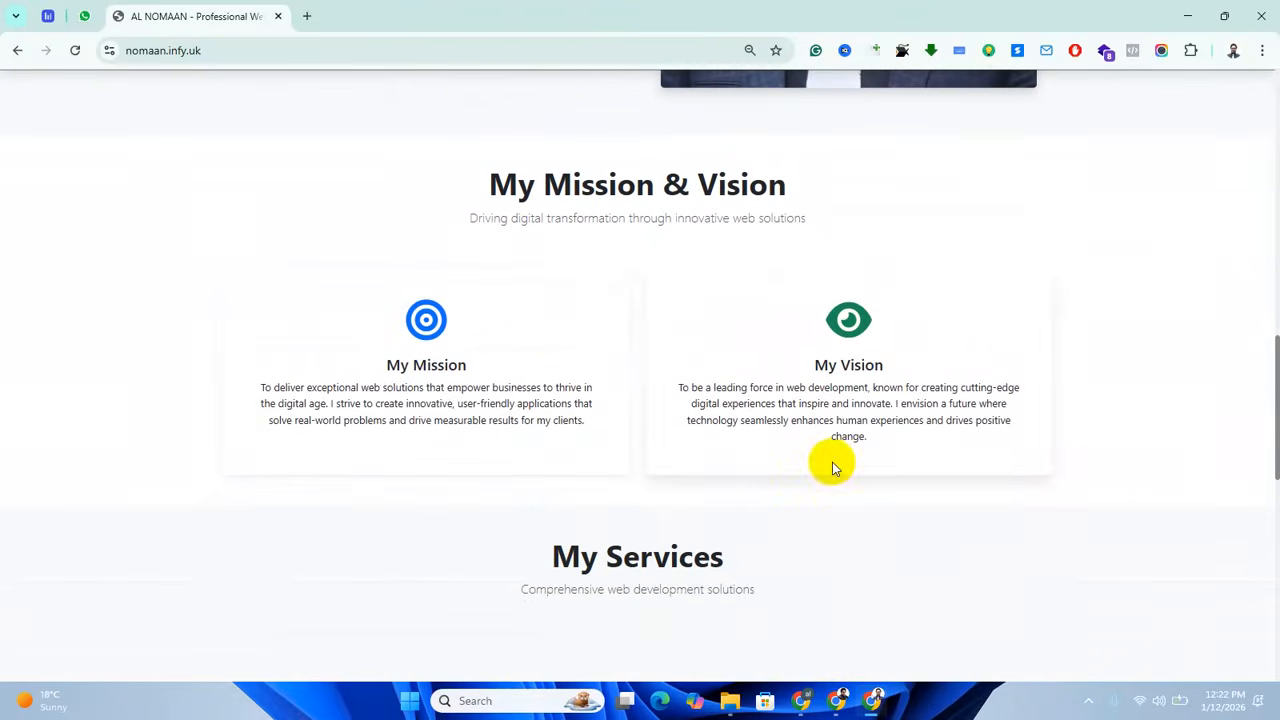
pyautogui.scroll(-2, 711, 434)
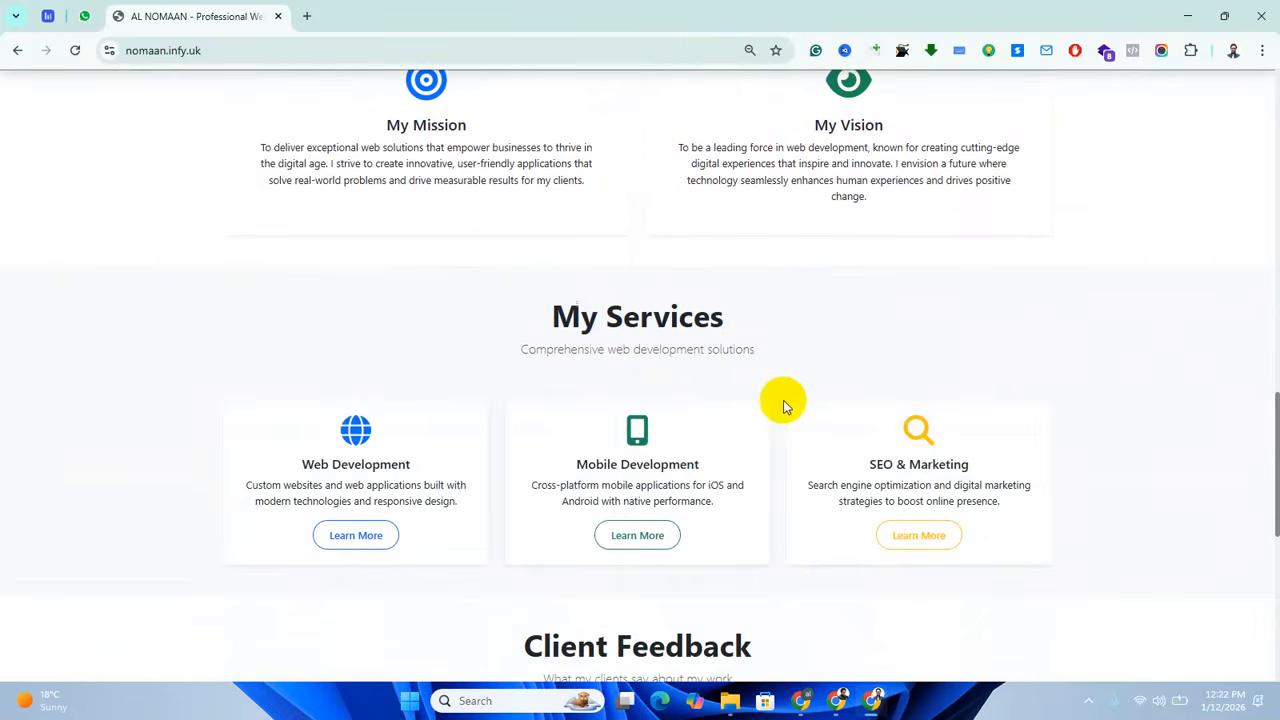
pyautogui.scroll(-1, 785, 401)
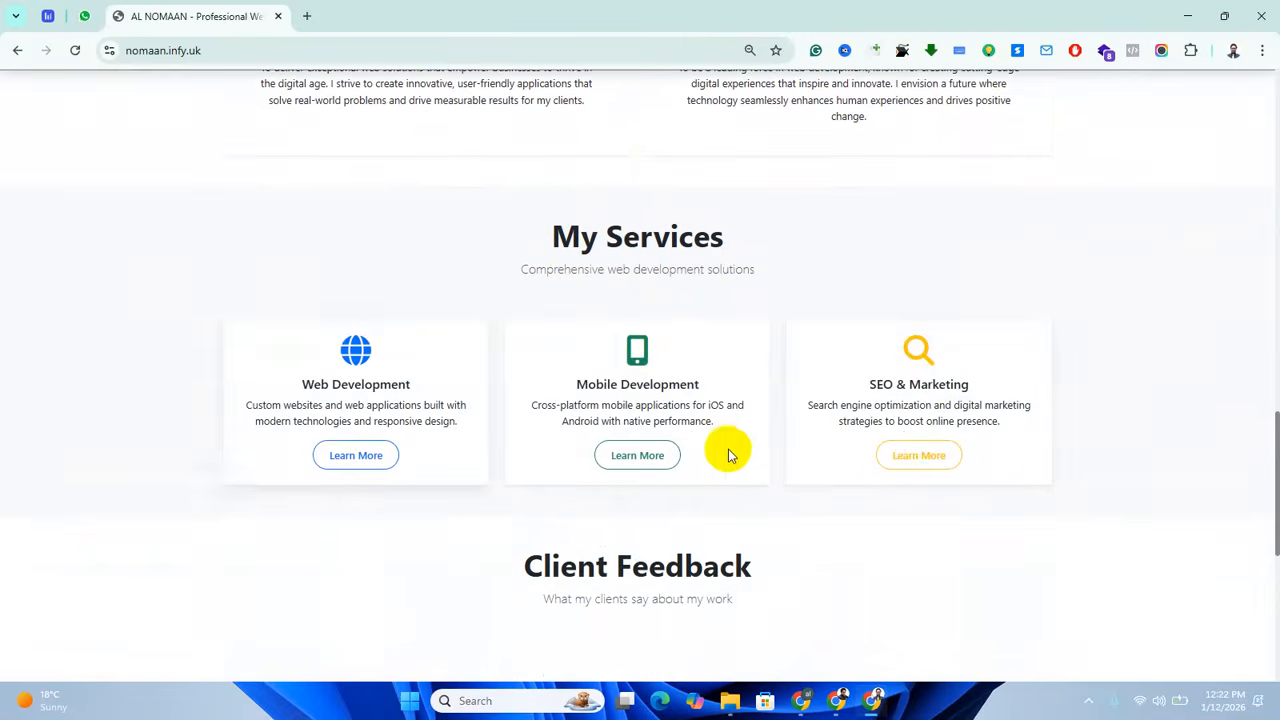
pyautogui.scroll(-2, 750, 450)
pyautogui.scroll(-1, 660, 505)
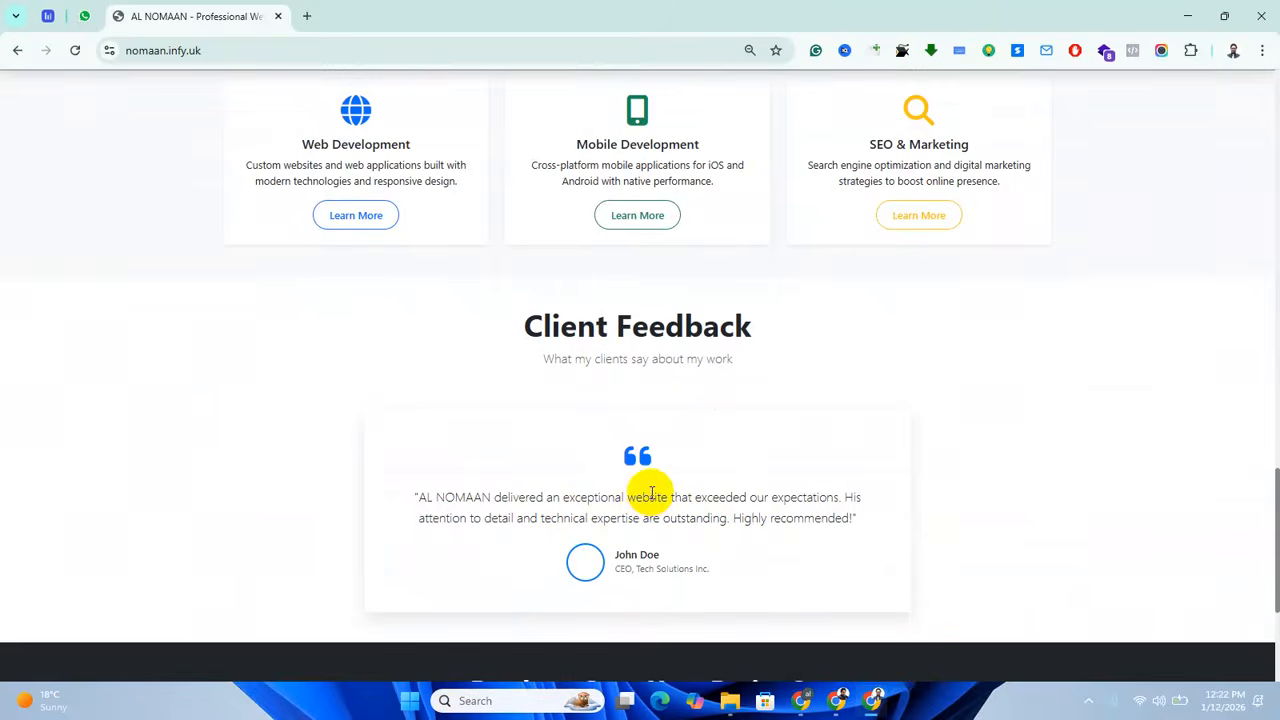
pyautogui.scroll(20, 651, 494)
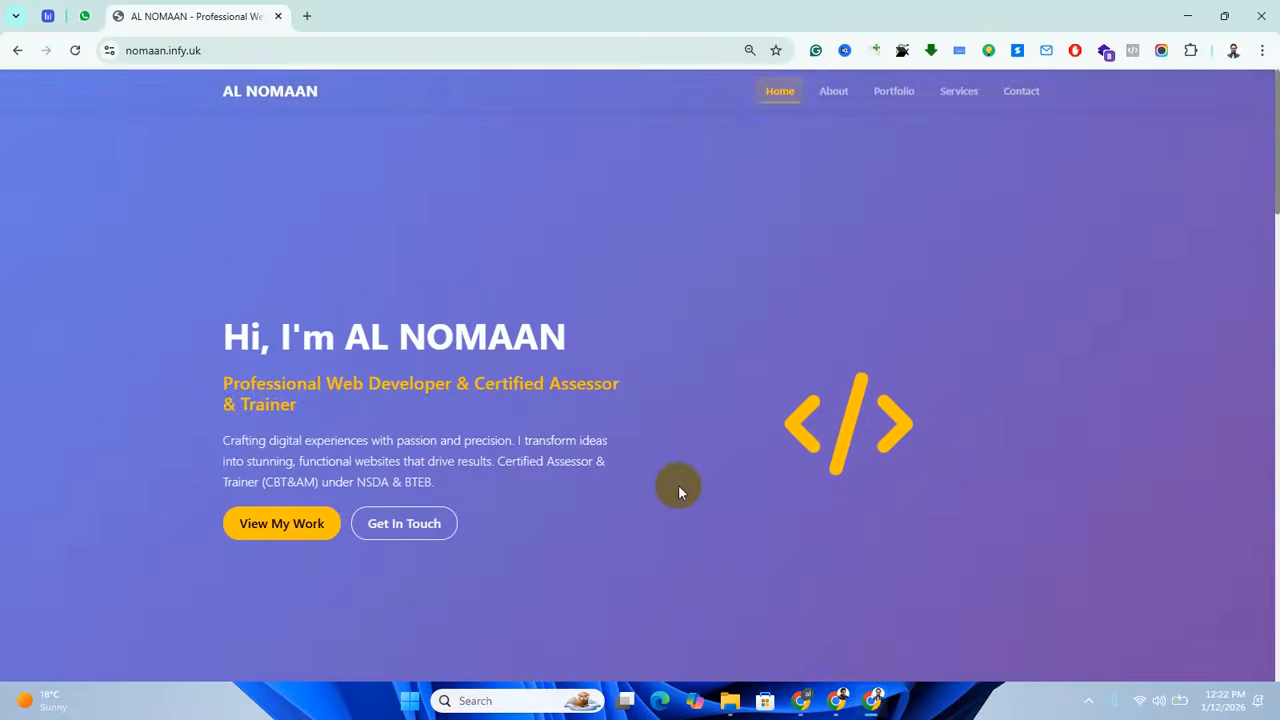
pyautogui.click(278, 16)
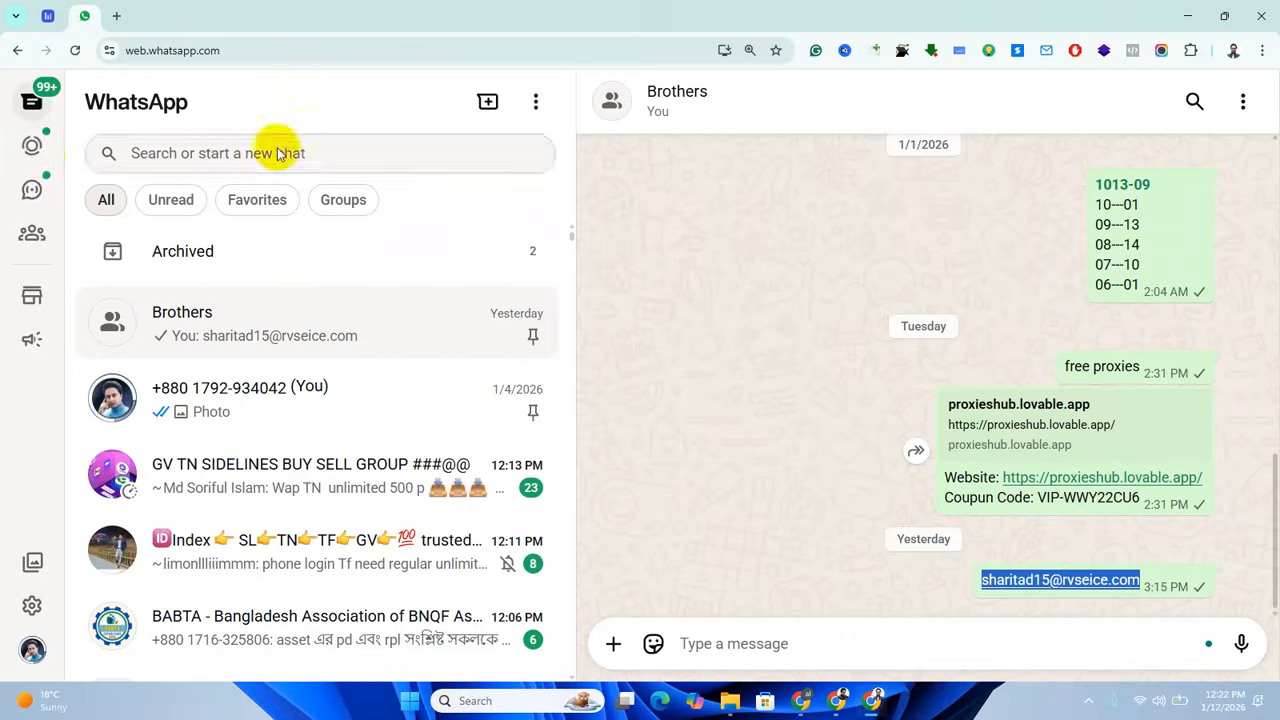
pyautogui.click(872, 700)
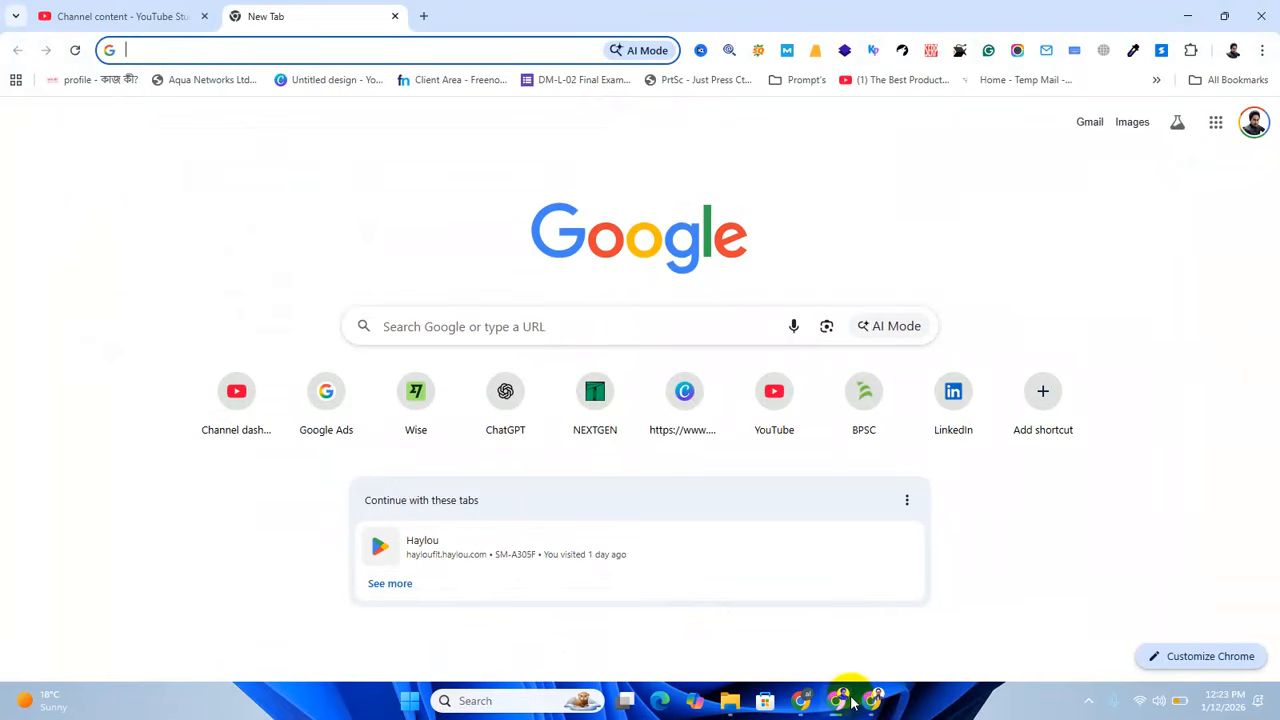
pyautogui.moveTo(851, 703)
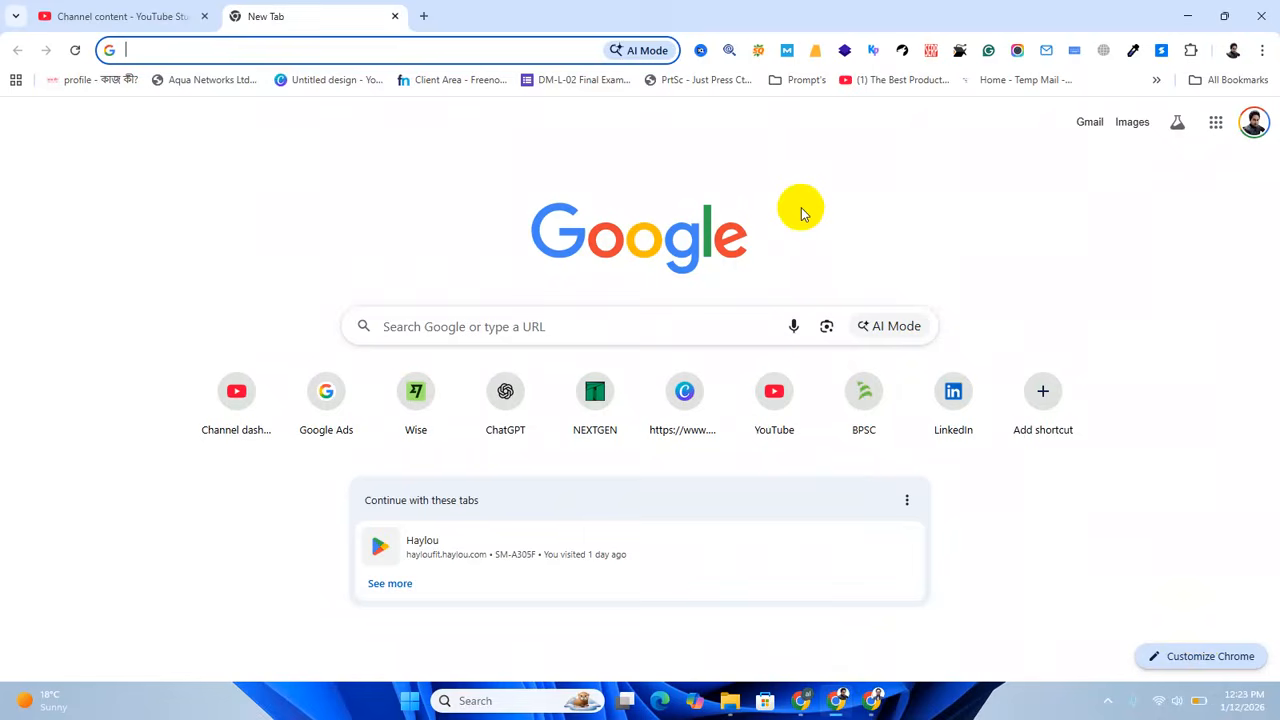
pyautogui.click(881, 187)
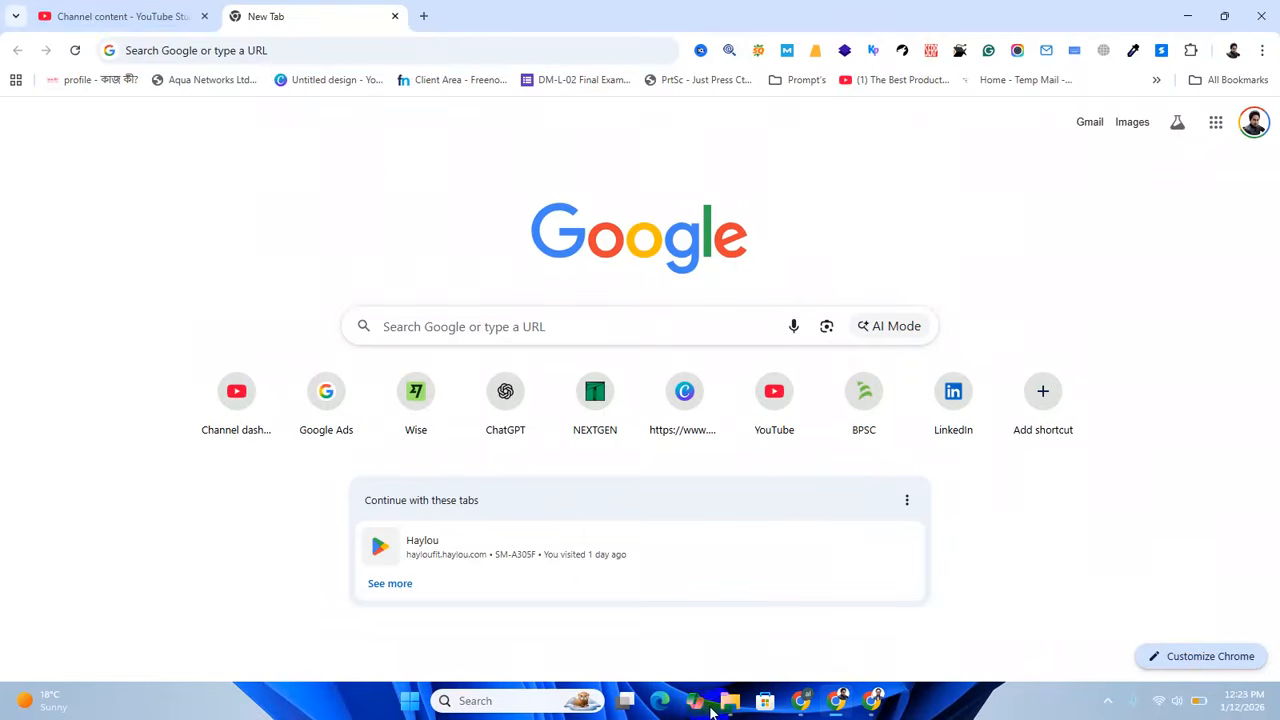
# Return to the WordPress dashboard in the Incognito window and look over its home screen and admin menu.
pyautogui.moveTo(806, 708)
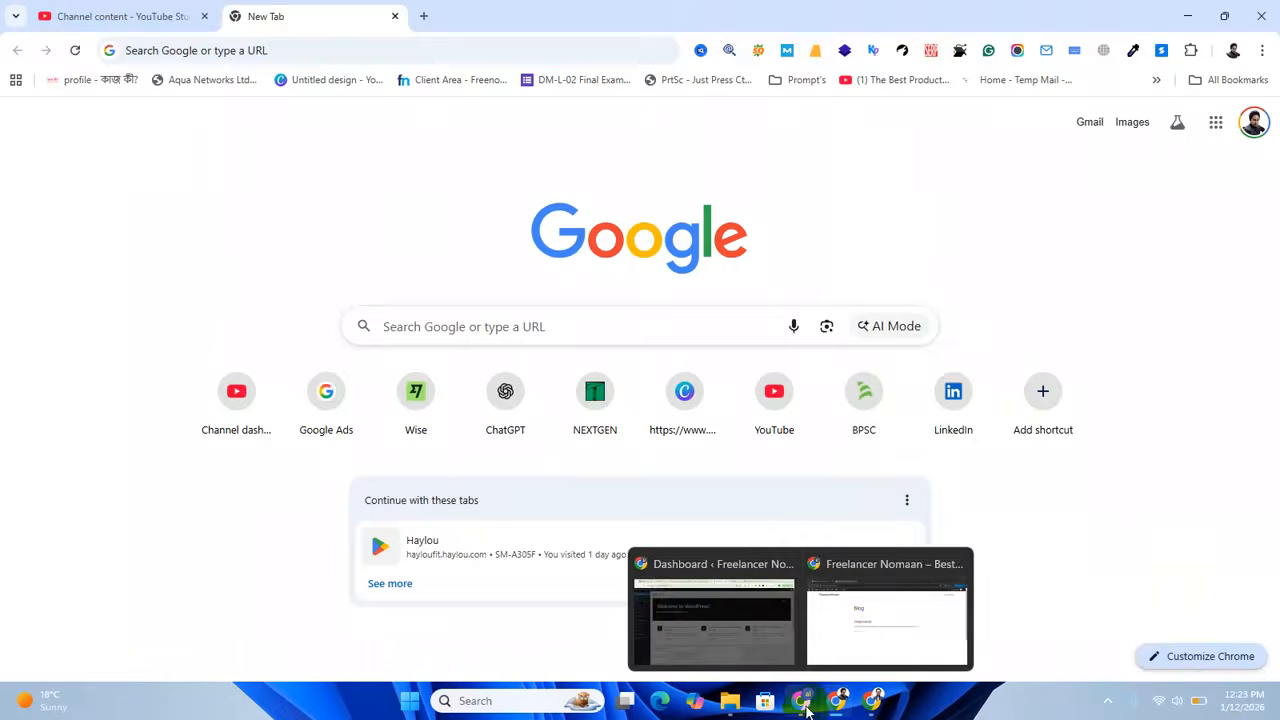
pyautogui.click(866, 640)
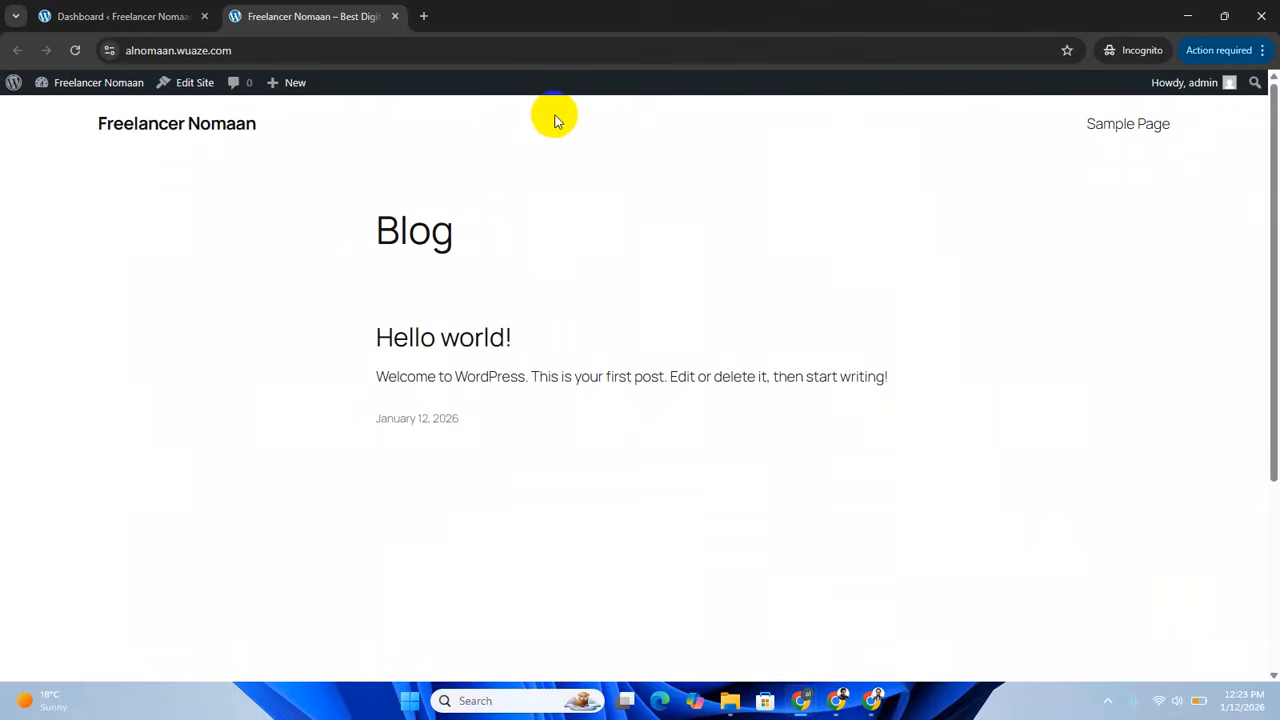
pyautogui.click(88, 16)
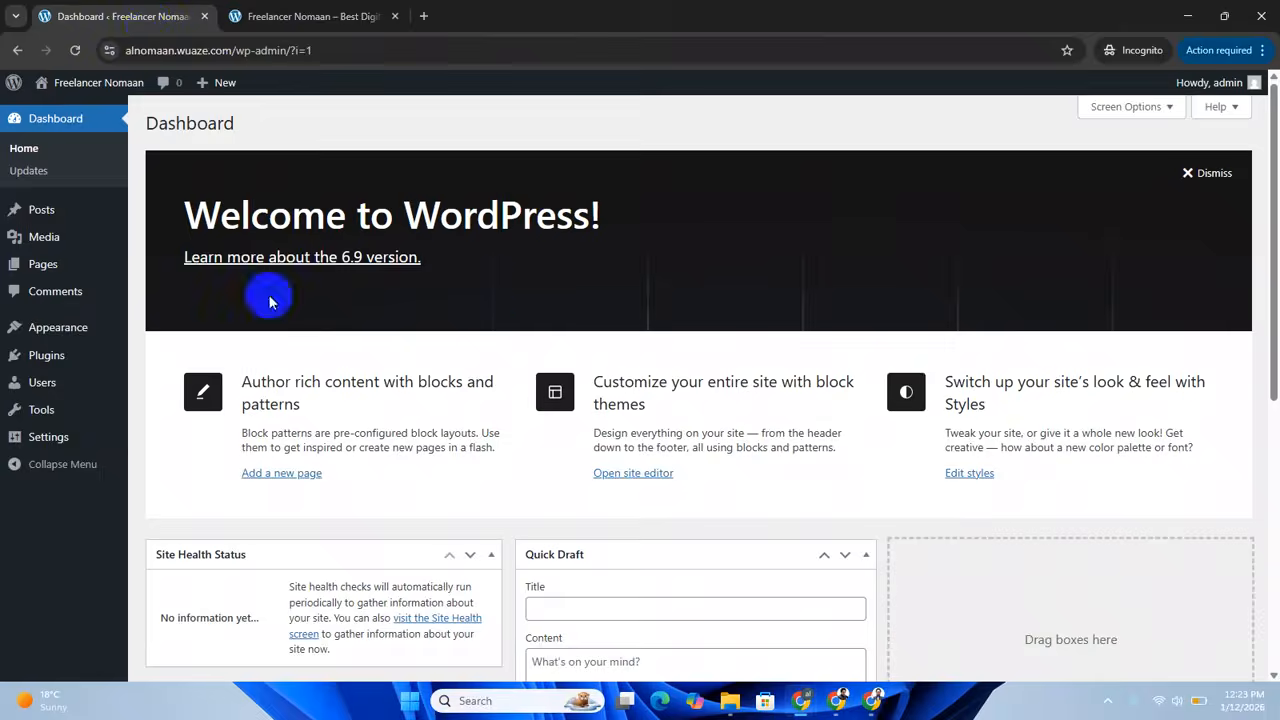
pyautogui.scroll(-2, 251, 460)
pyautogui.scroll(2, 251, 457)
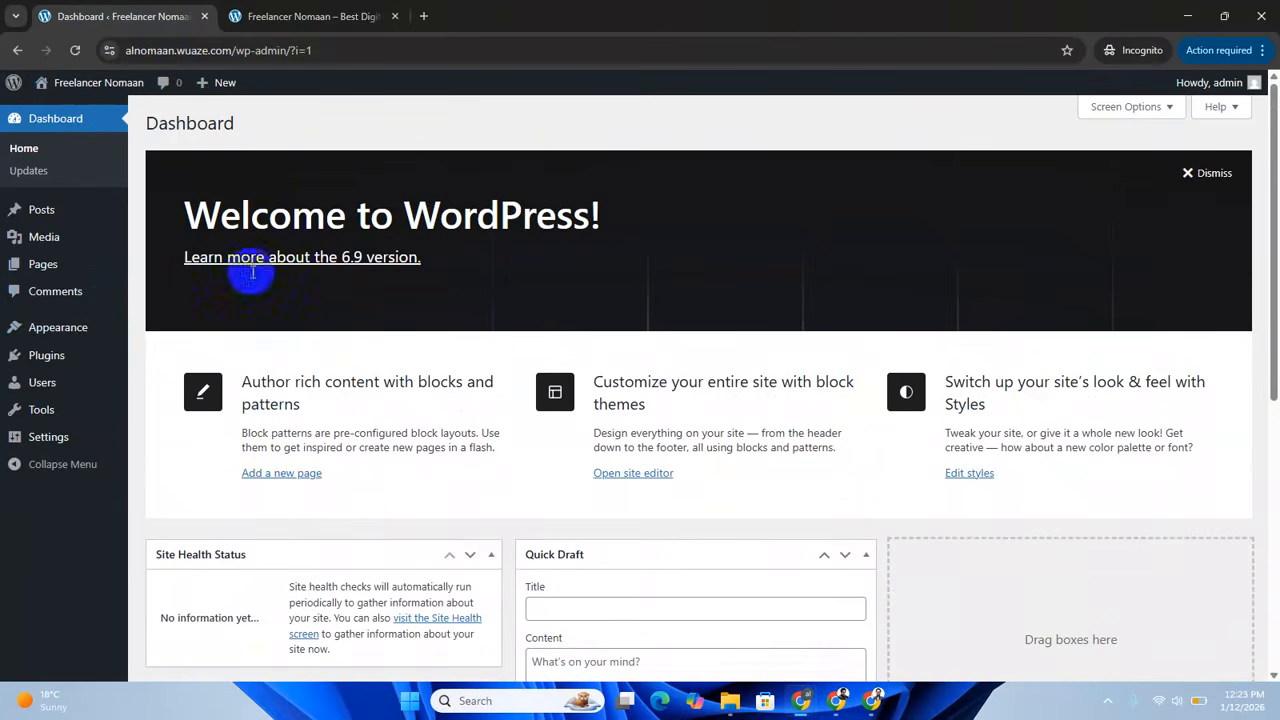
pyautogui.moveTo(71, 337)
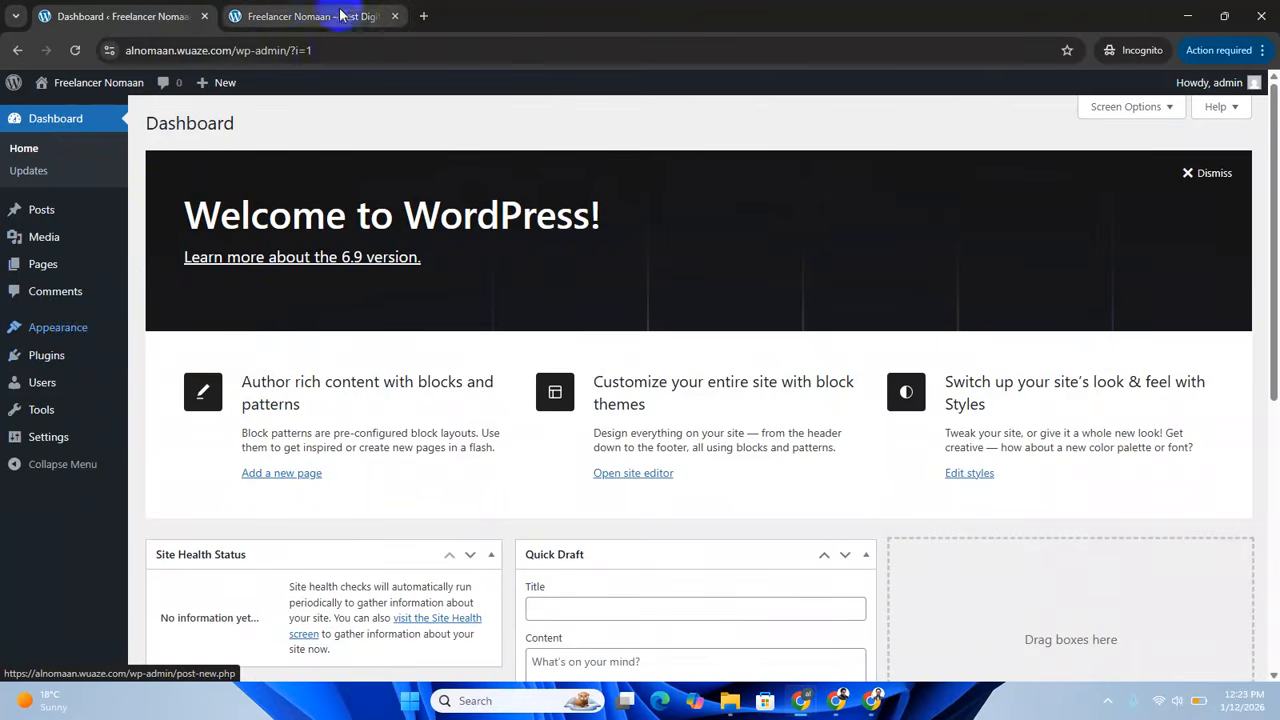
# Open the list of installed themes and delete the Twenty Twenty-Three theme, confirming the deletion.
pyautogui.click(165, 338)
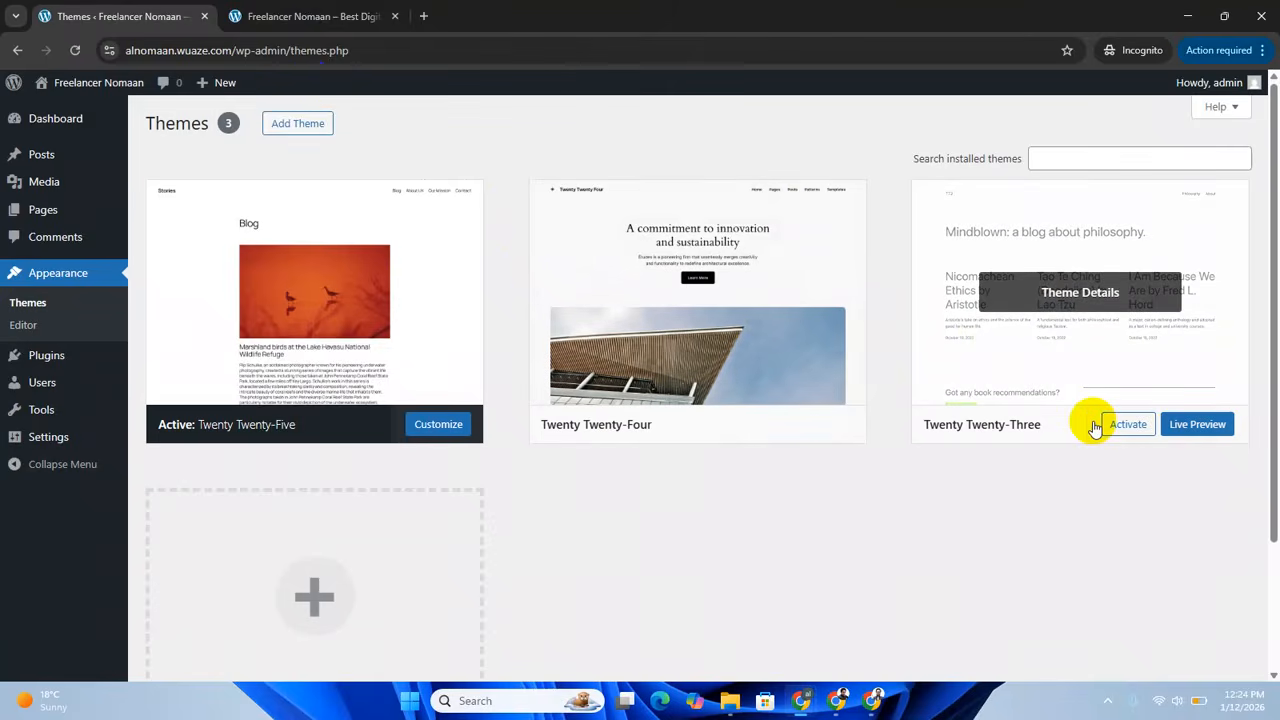
pyautogui.scroll(-2, 920, 451)
pyautogui.scroll(2, 926, 453)
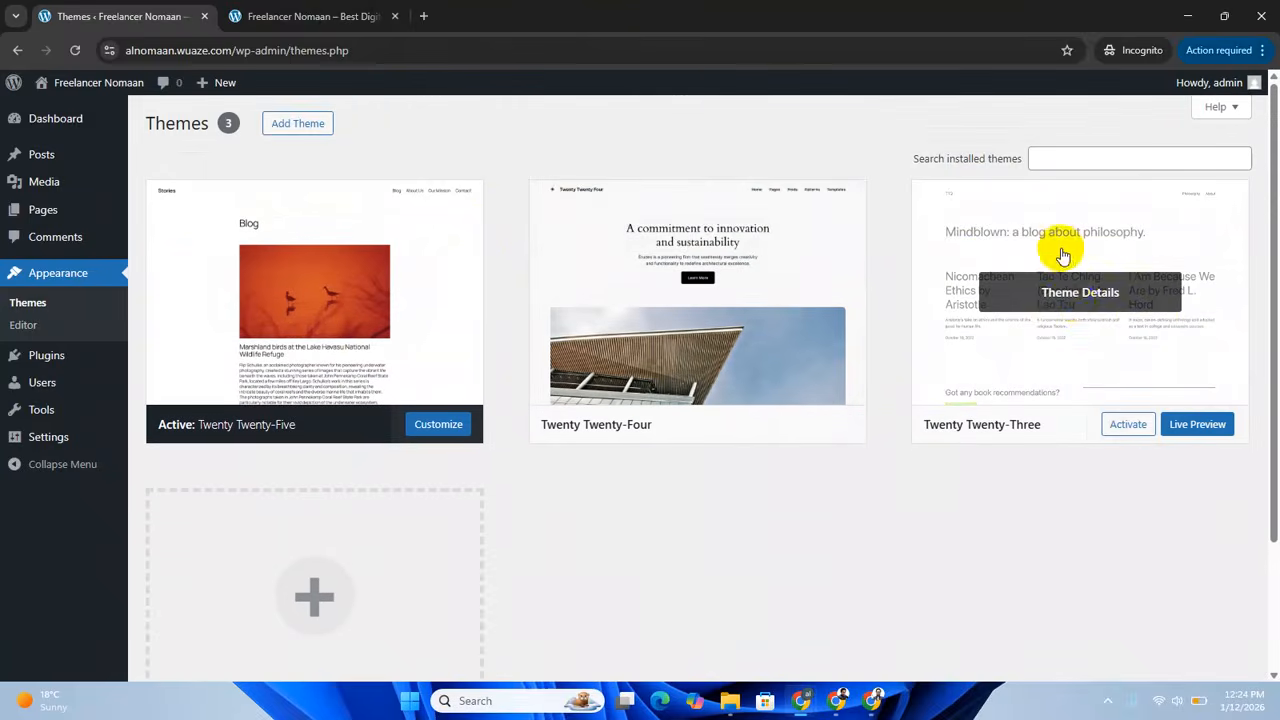
pyautogui.click(1165, 340)
pyautogui.click(771, 643)
pyautogui.click(711, 190)
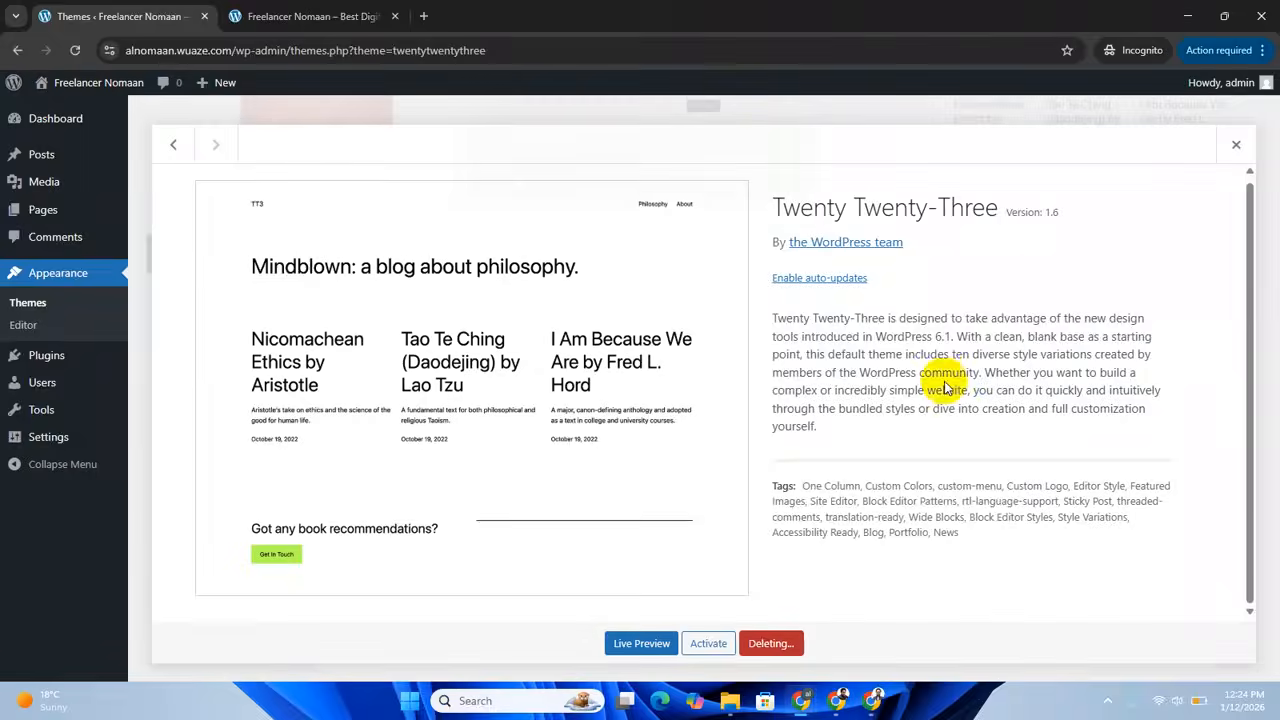
# Delete the inactive Twenty Twenty-Four theme from the installed themes.
pyautogui.click(765, 316)
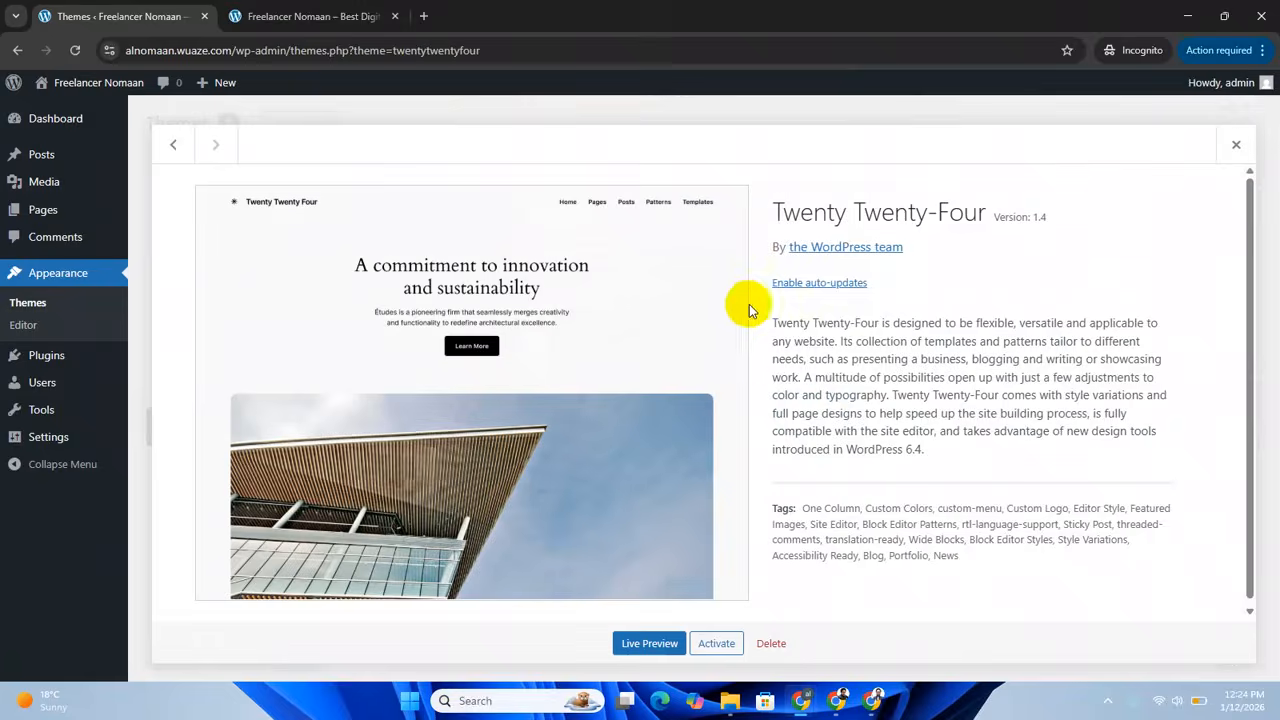
pyautogui.click(771, 643)
pyautogui.click(710, 184)
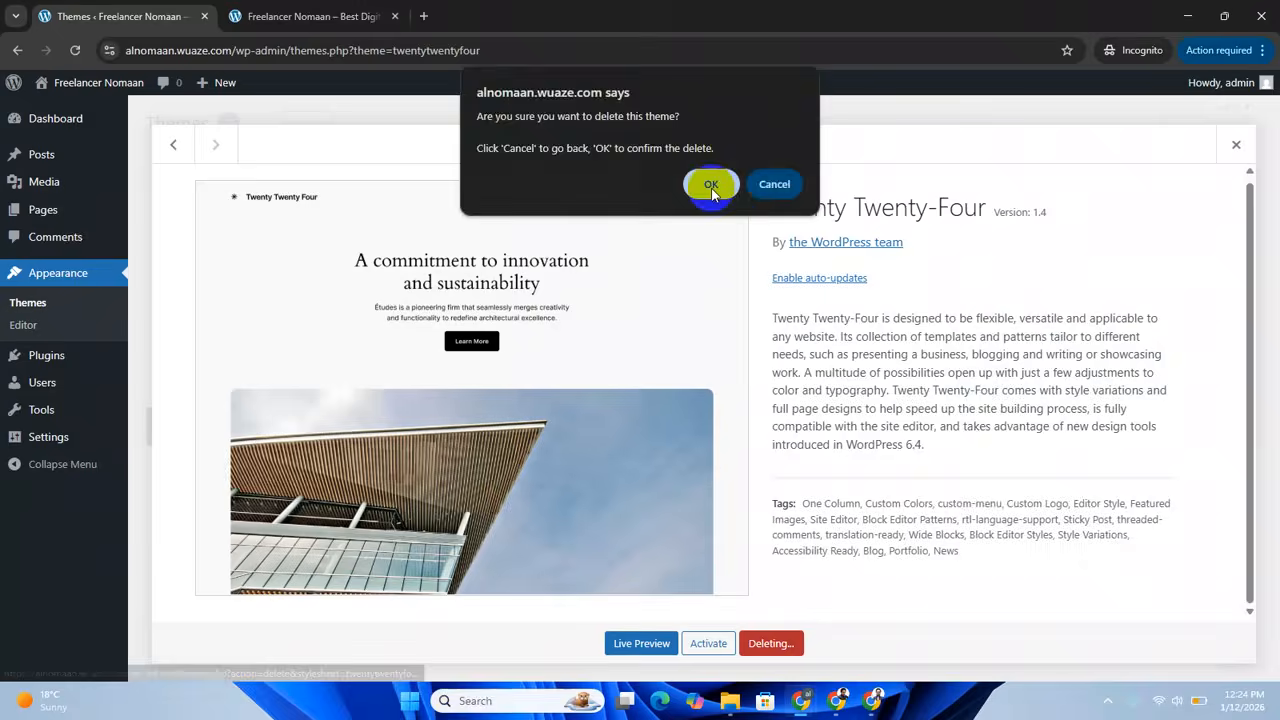
pyautogui.click(366, 410)
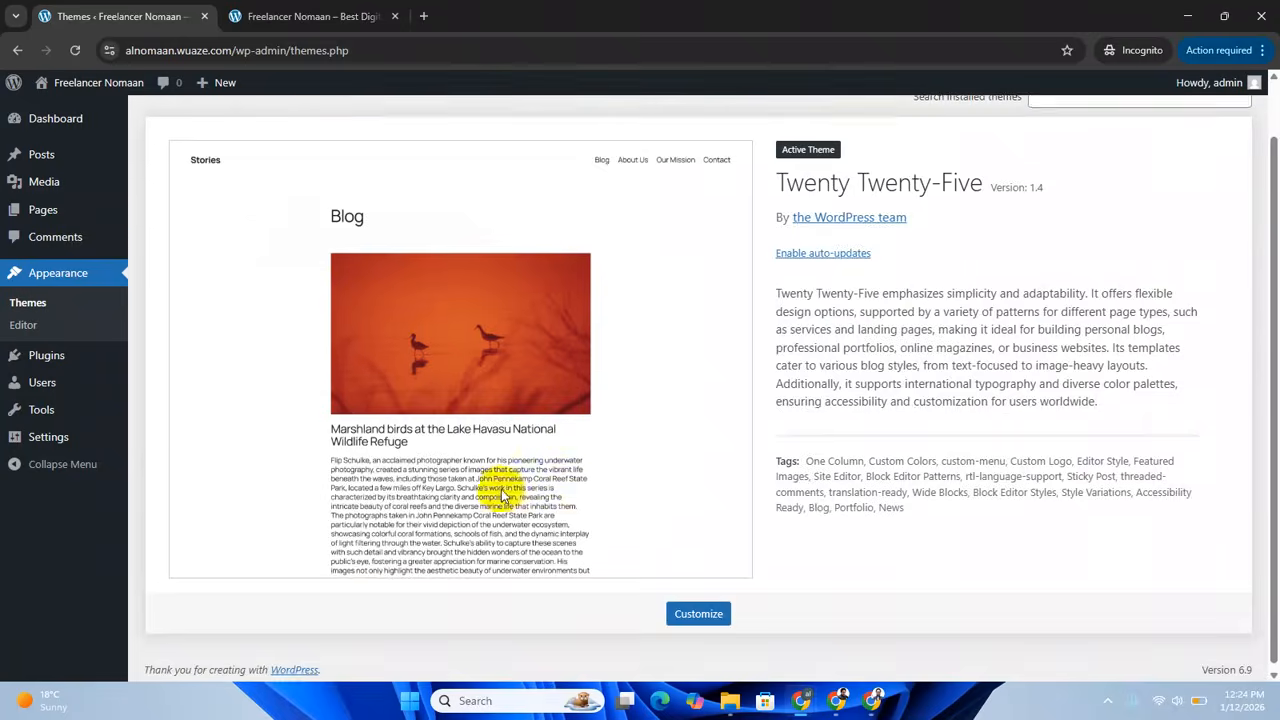
# Open the catalogue for adding a theme and browse through the popular themes.
pyautogui.scroll(1, 490, 470)
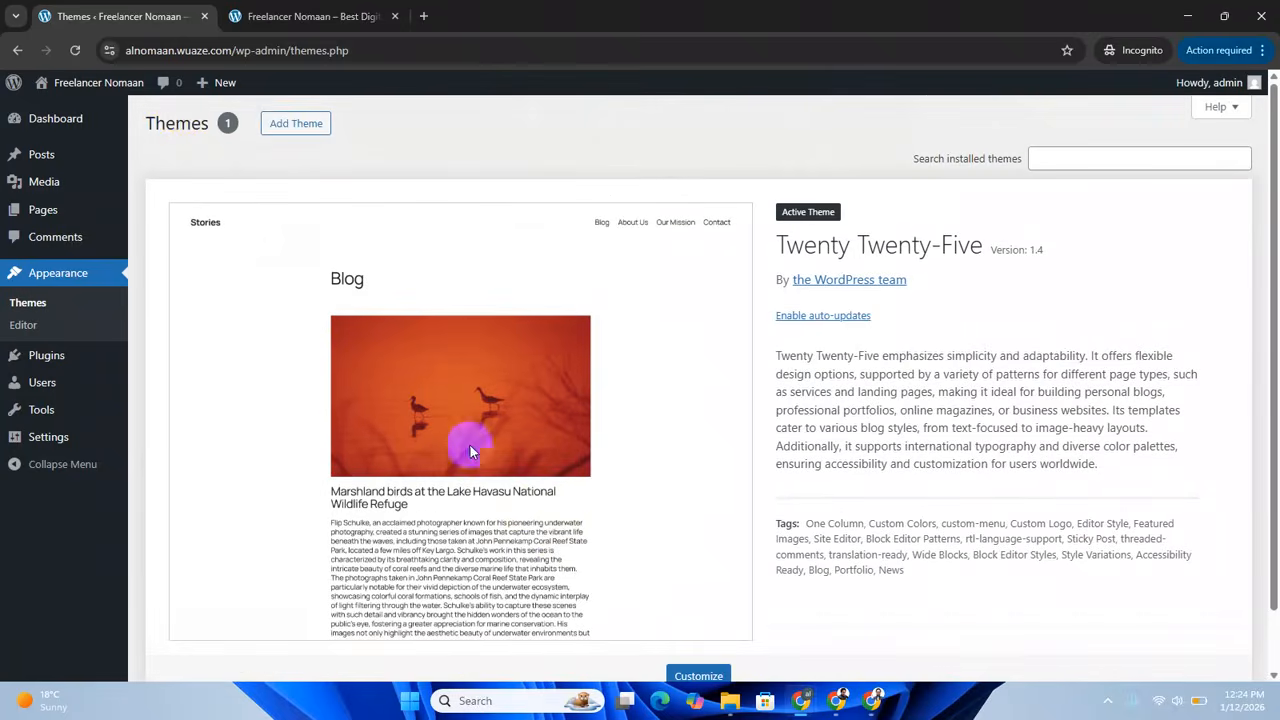
pyautogui.click(290, 123)
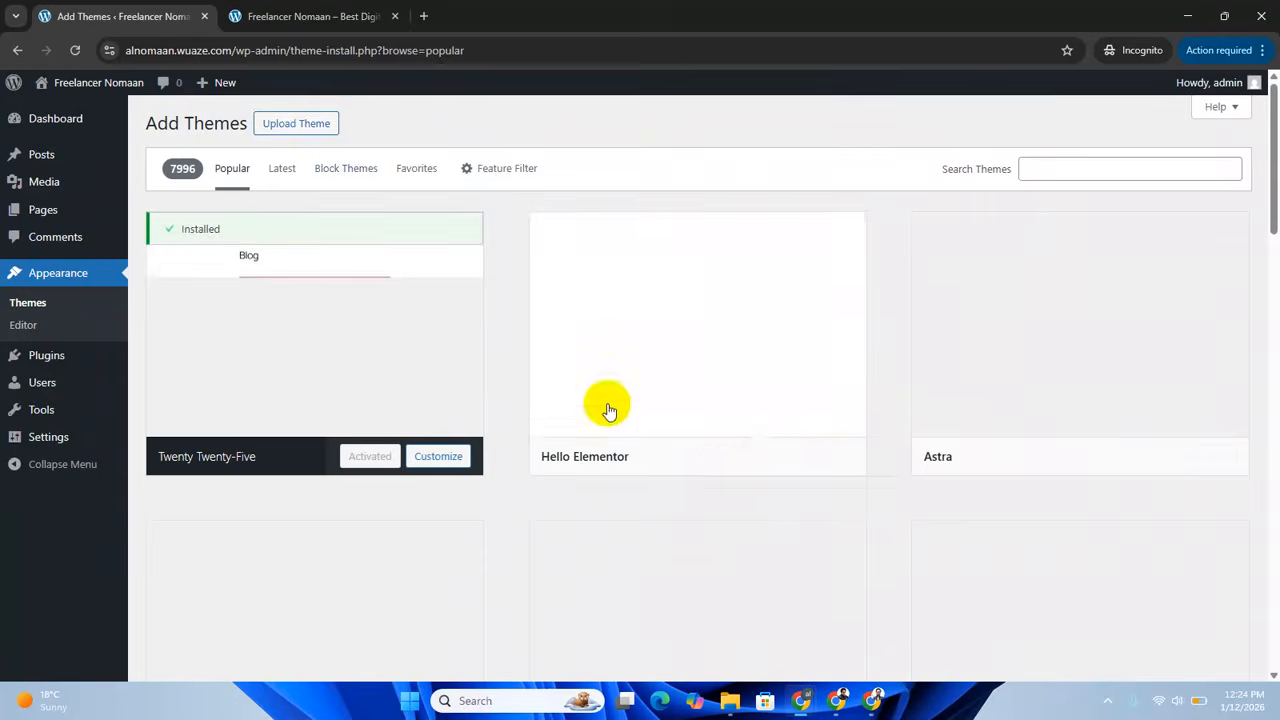
pyautogui.scroll(-9, 720, 449)
pyautogui.scroll(-12, 728, 457)
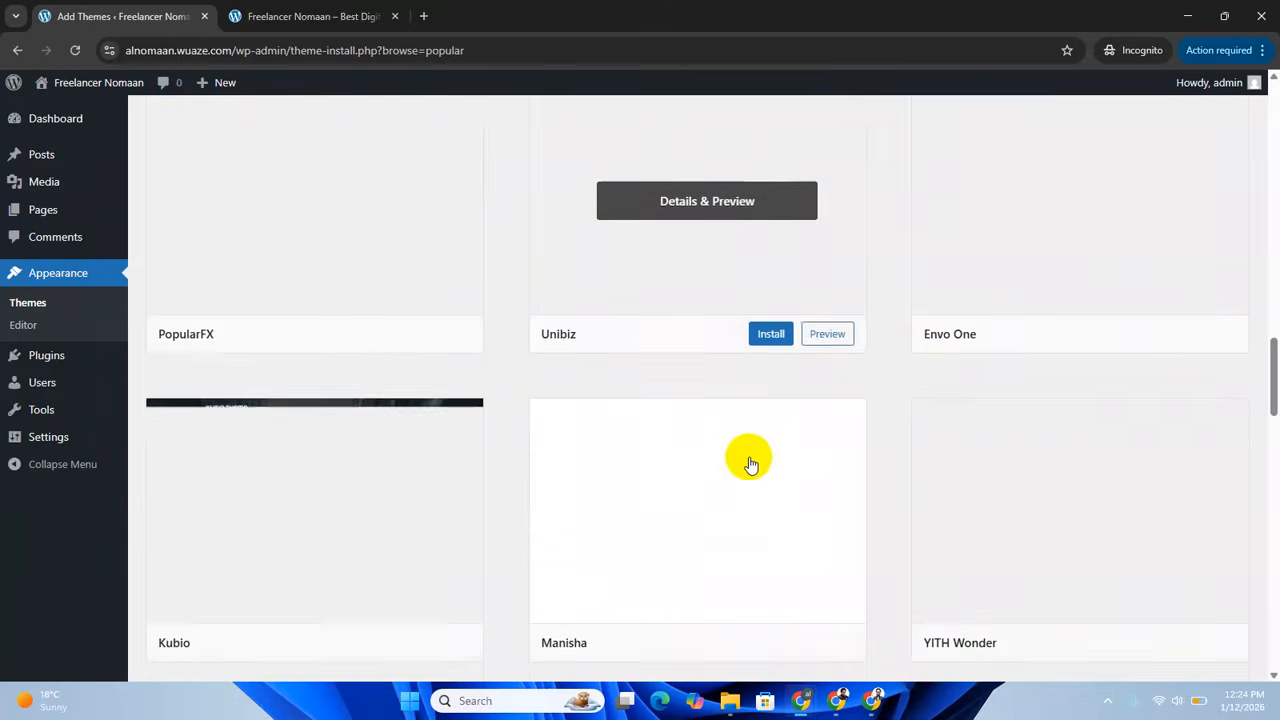
pyautogui.scroll(12, 761, 471)
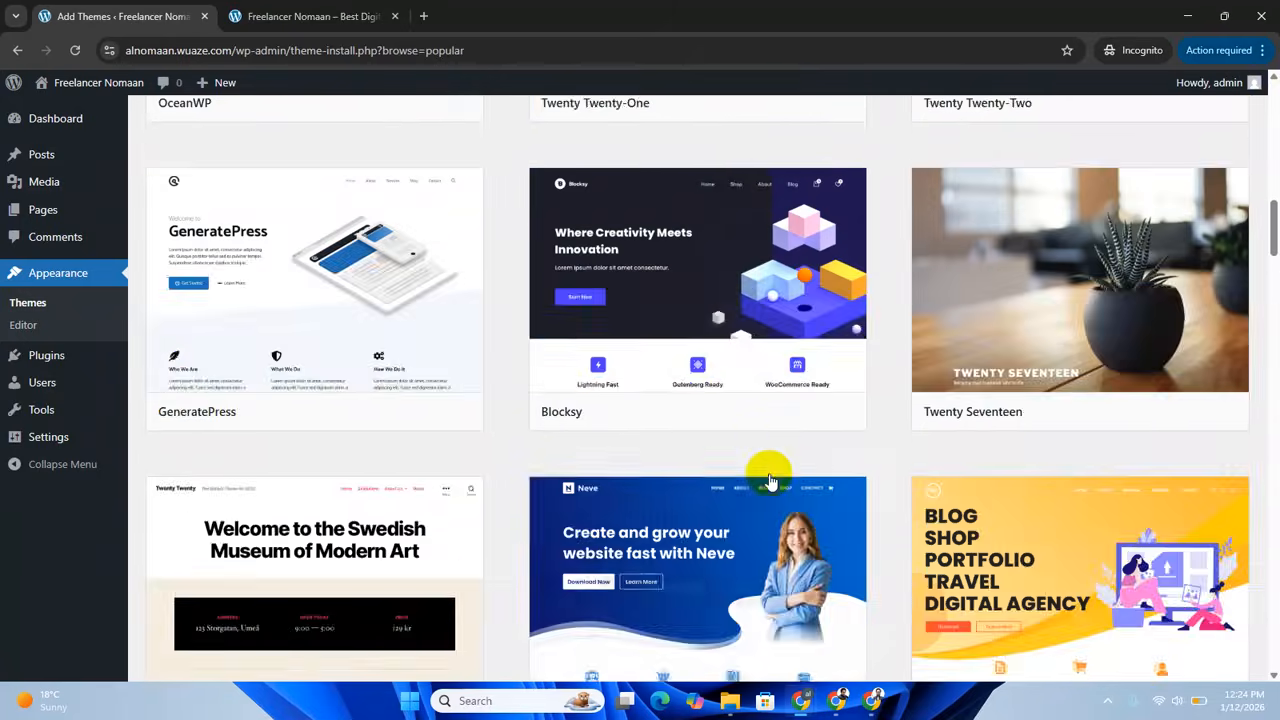
pyautogui.scroll(-15, 771, 477)
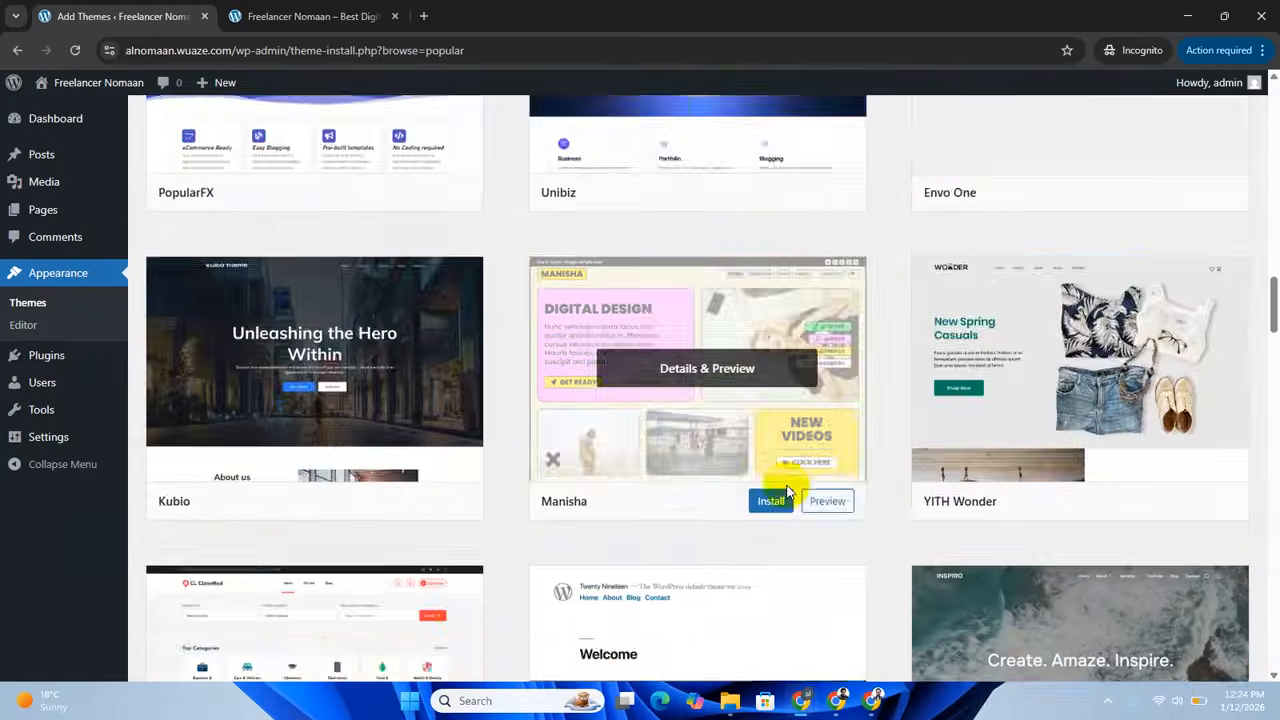
pyautogui.scroll(-15, 795, 490)
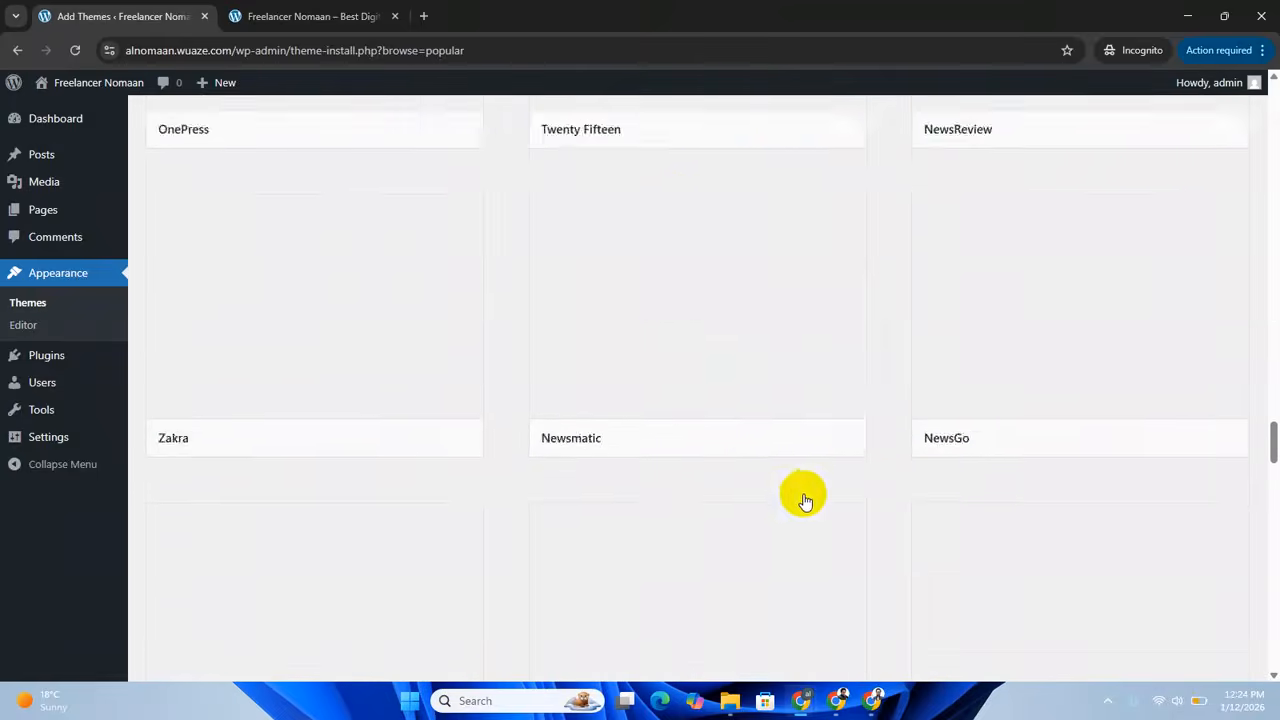
pyautogui.scroll(-10, 797, 497)
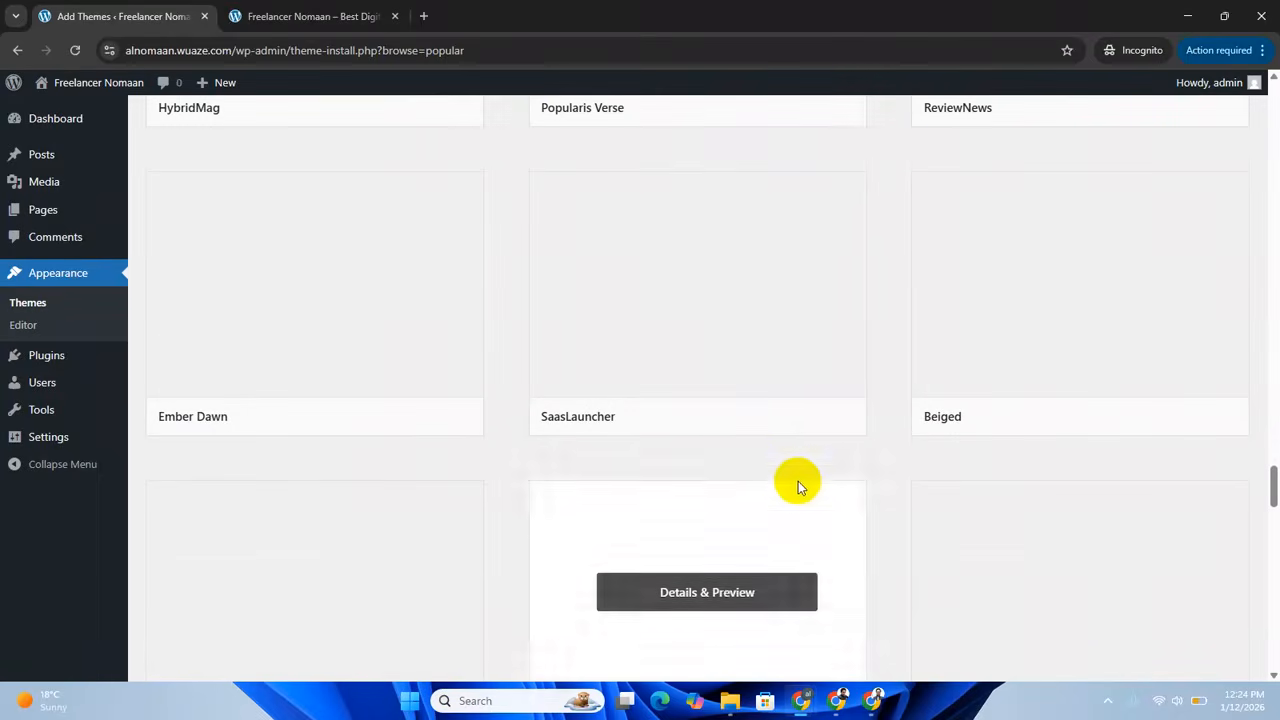
pyautogui.scroll(15, 780, 460)
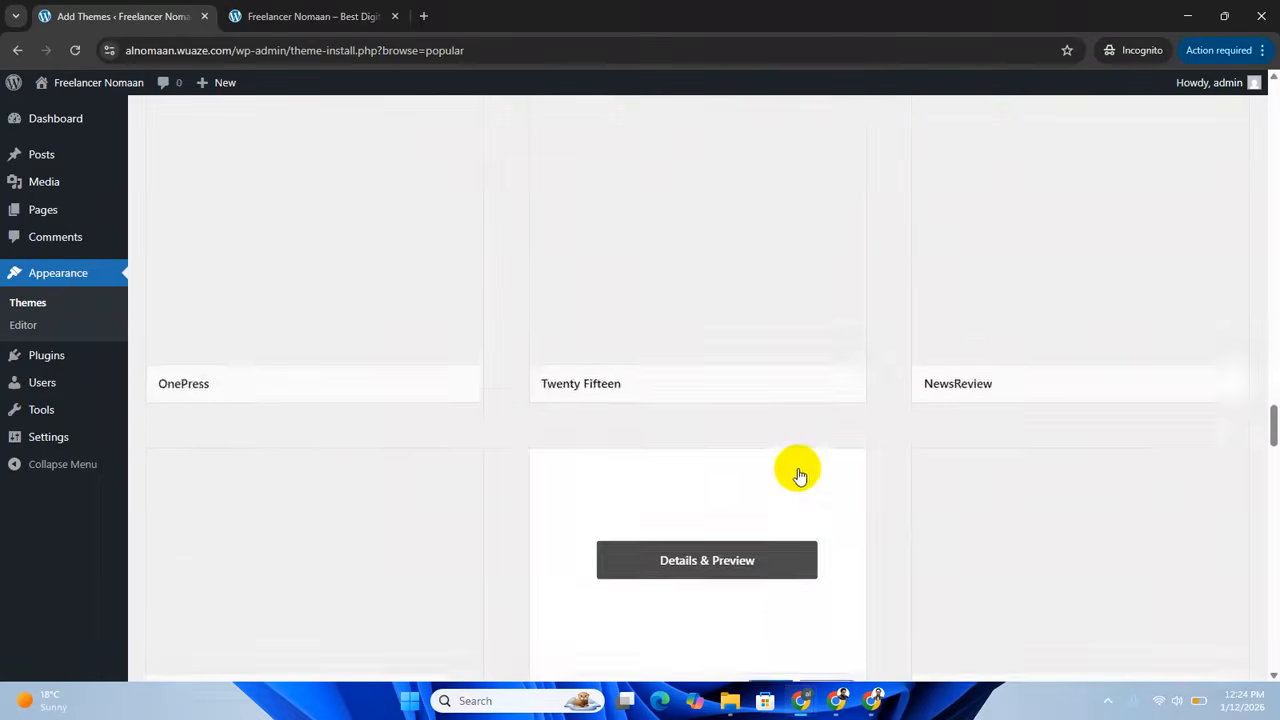
pyautogui.scroll(15, 808, 473)
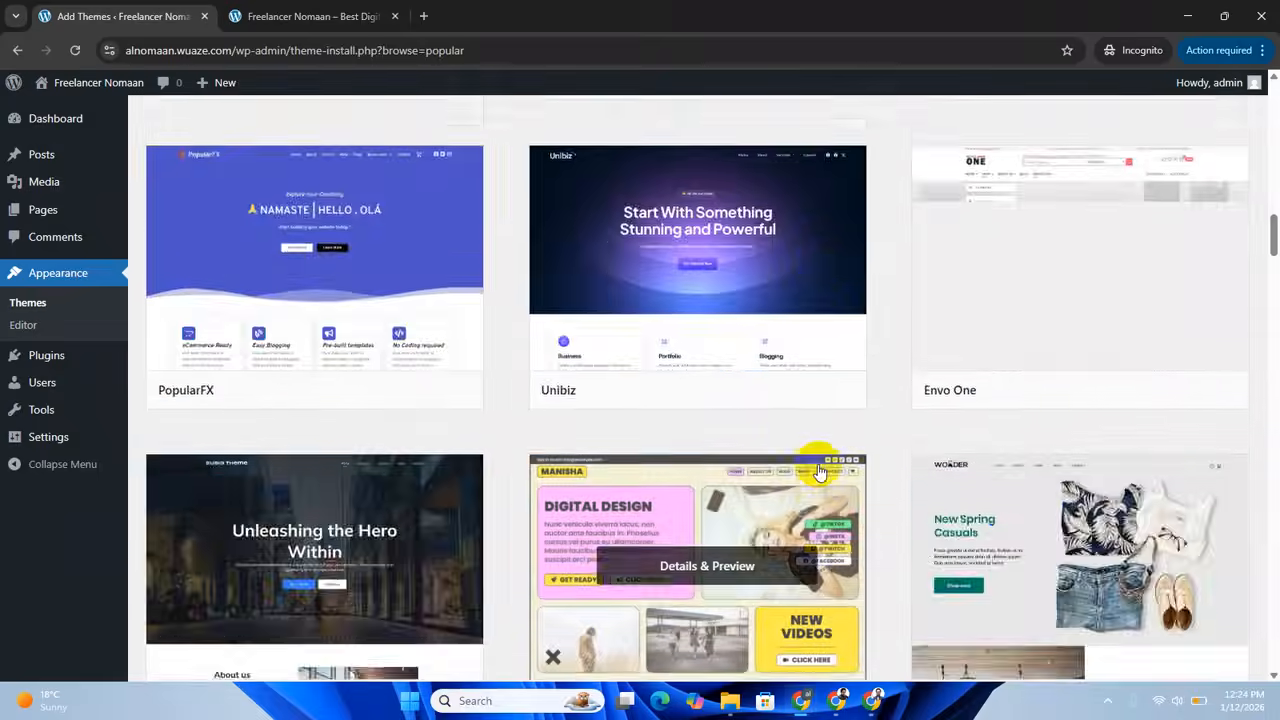
pyautogui.scroll(10, 823, 470)
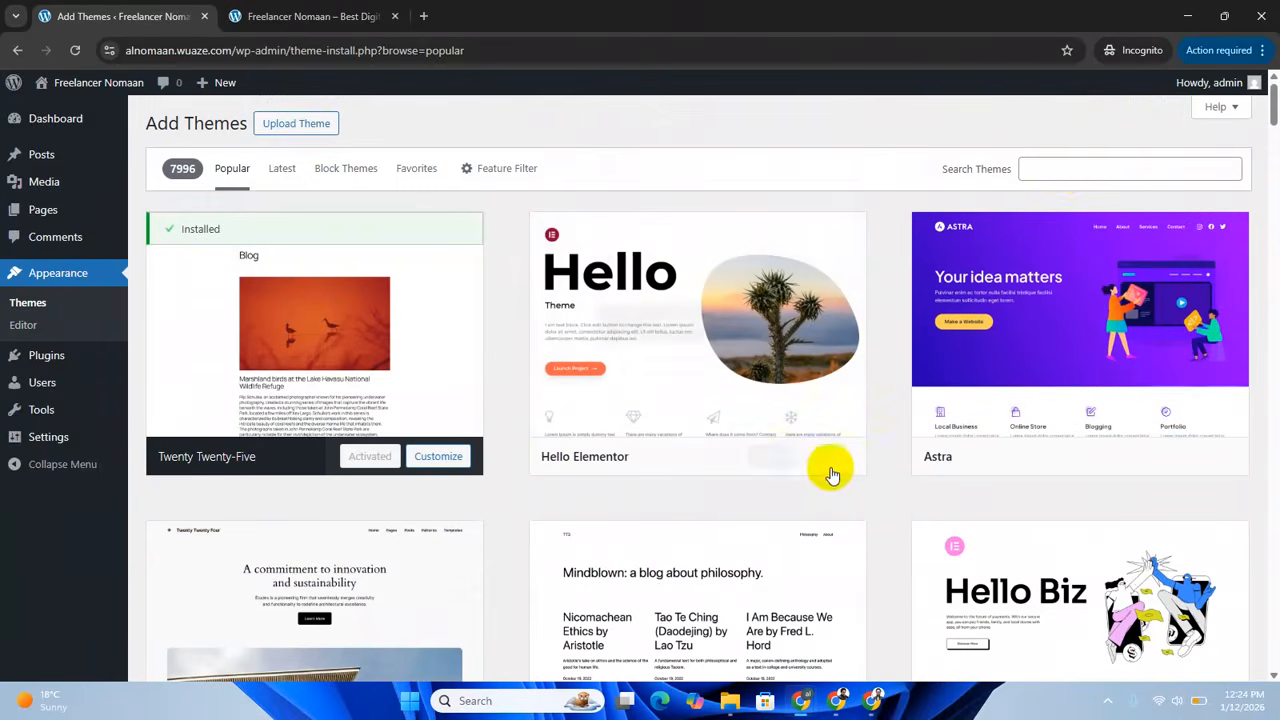
# Search the theme catalogue for "arrival me" and preview the Arrival Me theme by wpoperations.
pyautogui.click(1069, 169)
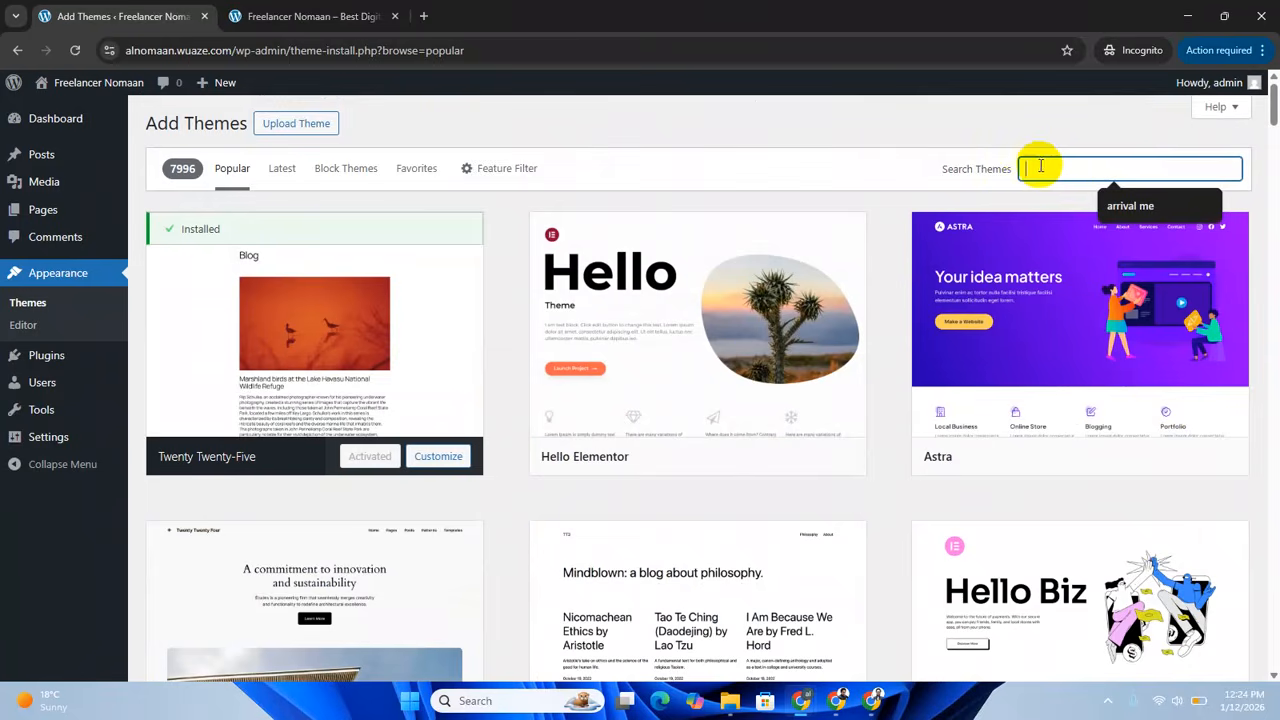
pyautogui.click(1128, 208)
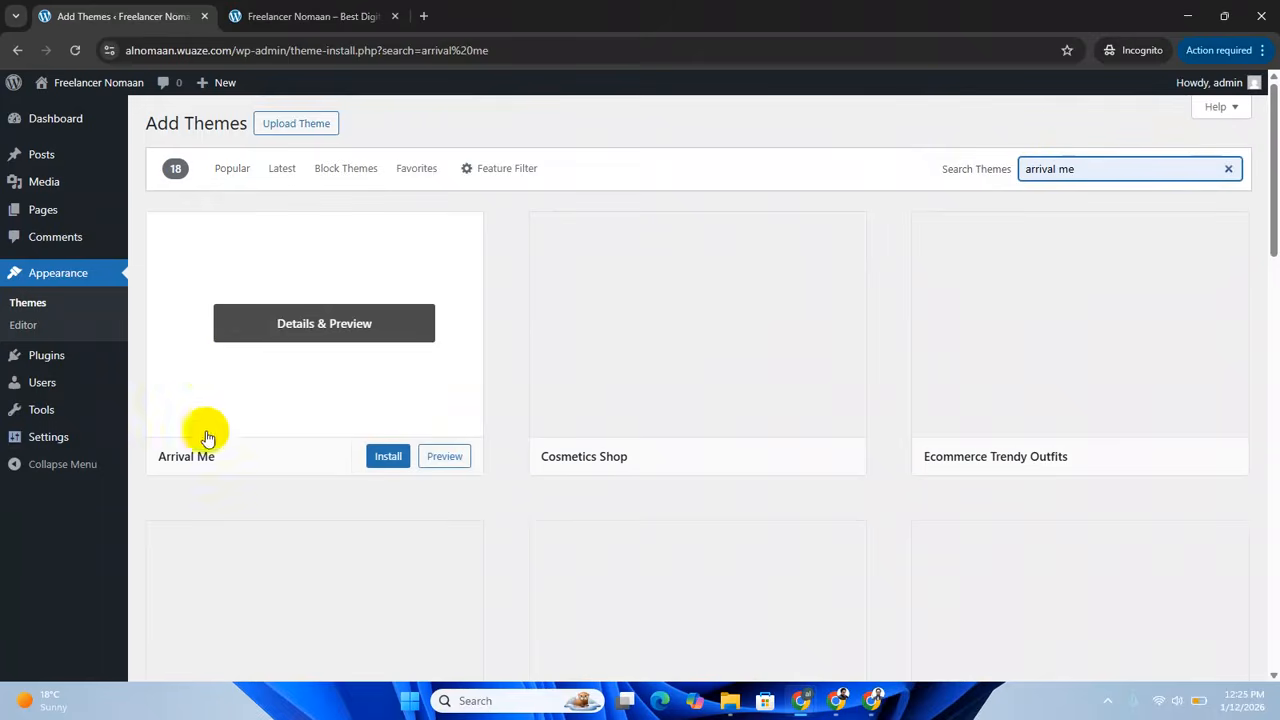
pyautogui.click(345, 323)
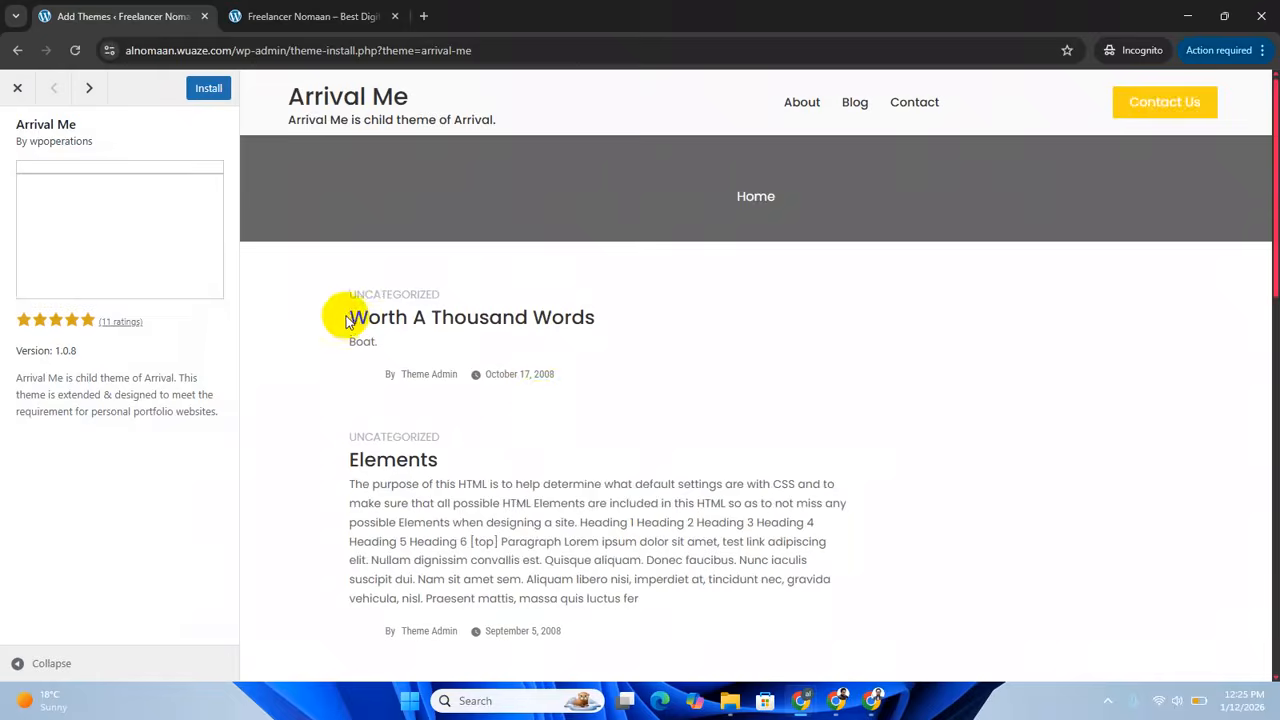
pyautogui.scroll(-3, 537, 394)
pyautogui.scroll(5, 560, 385)
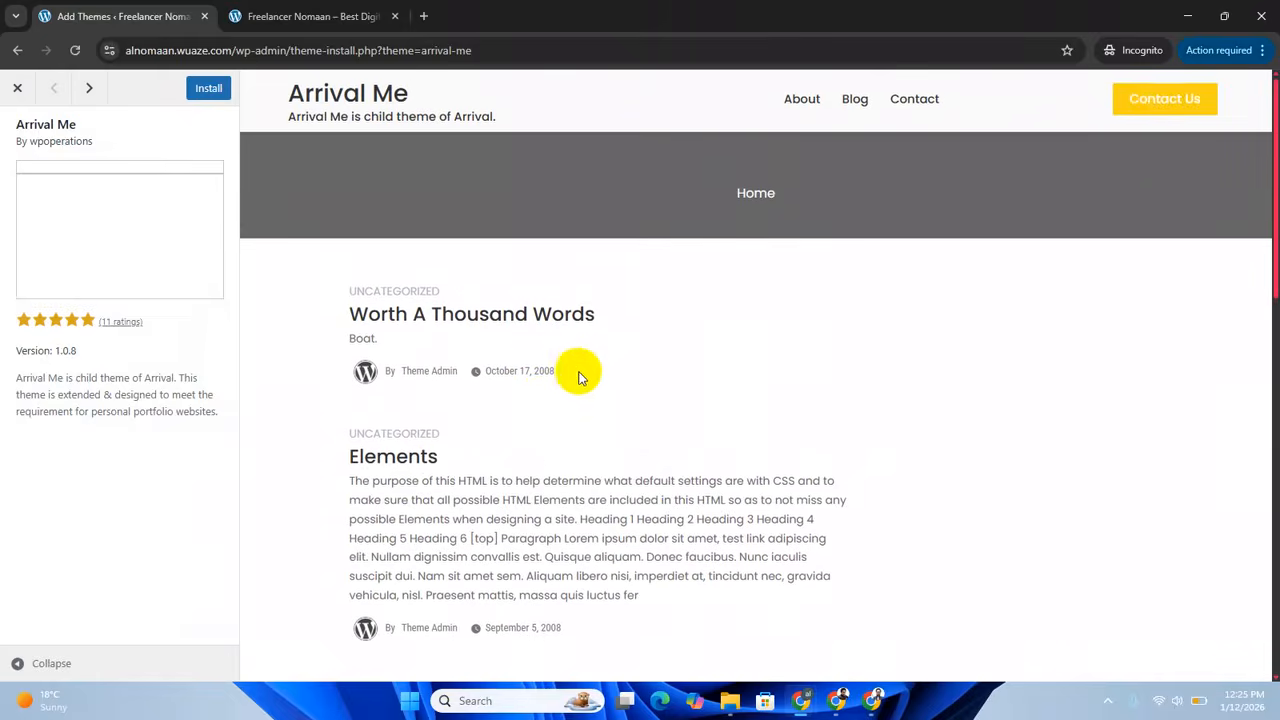
# Install and activate the Arrival Me theme.
pyautogui.click(209, 92)
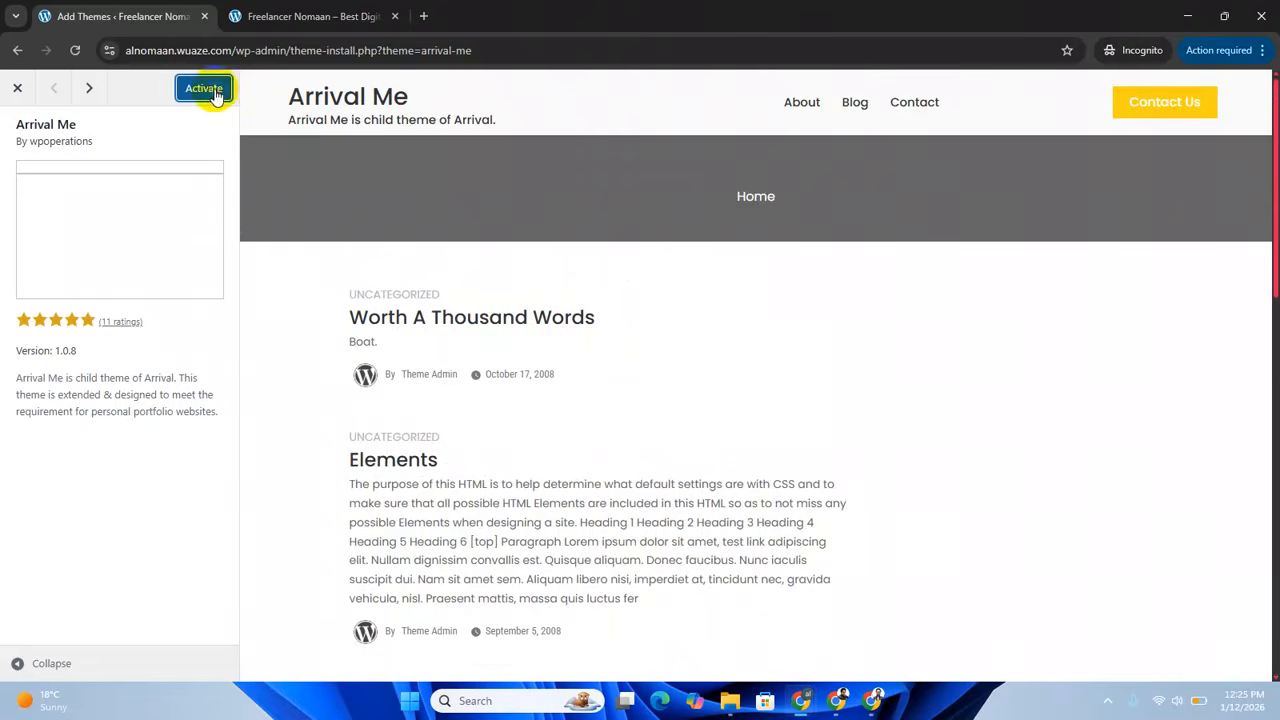
pyautogui.click(207, 90)
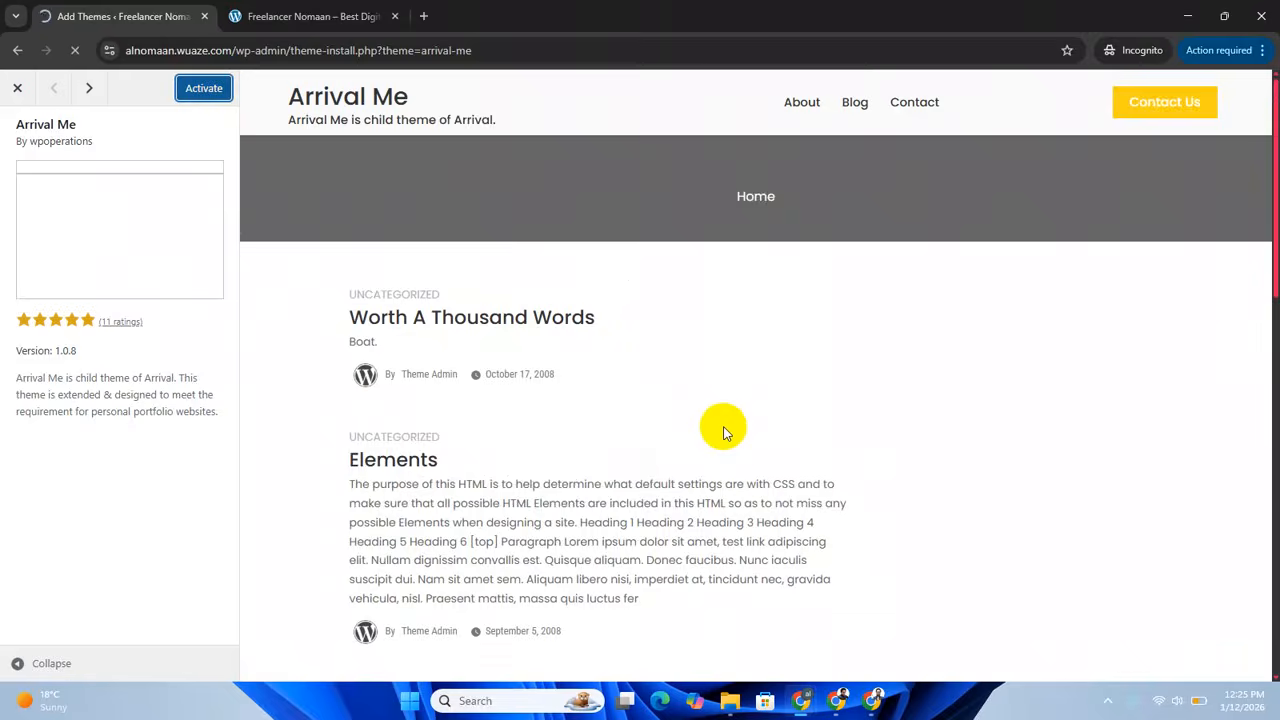
pyautogui.scroll(-3, 534, 449)
pyautogui.scroll(3, 532, 440)
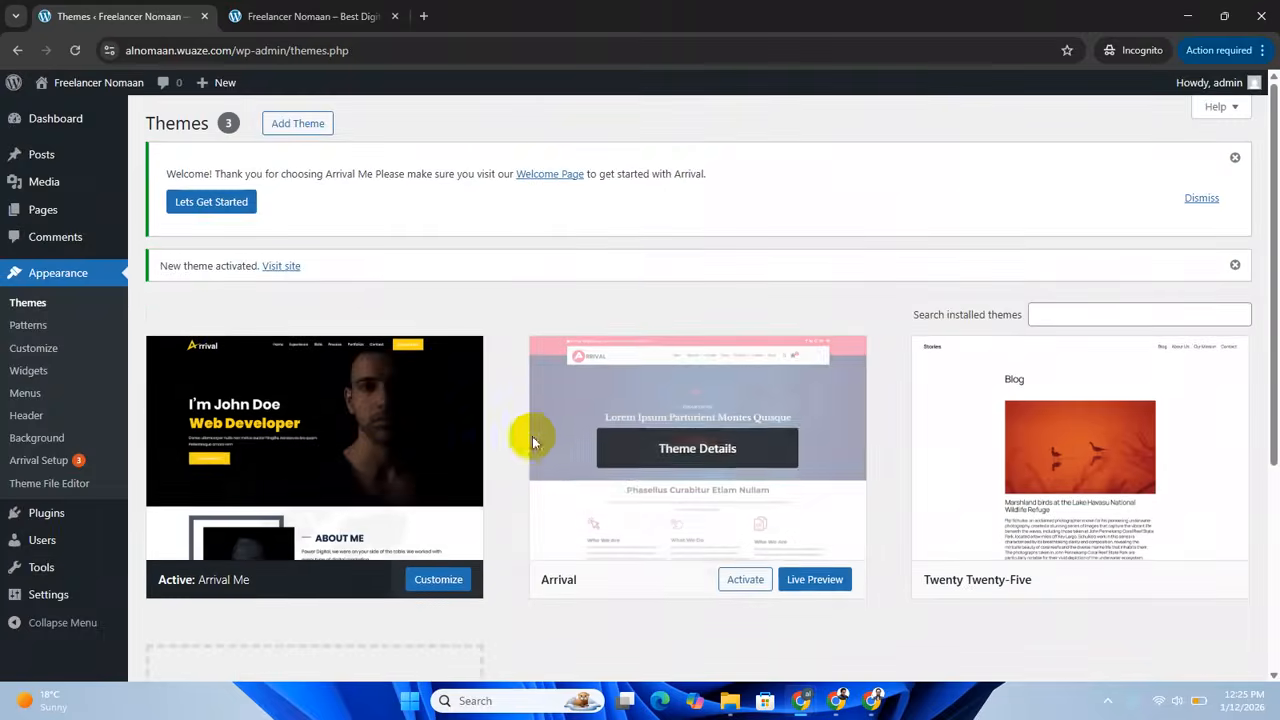
# Open the recommended plugins in Arrival Setup and install and activate Ultra Companion.
pyautogui.click(84, 459)
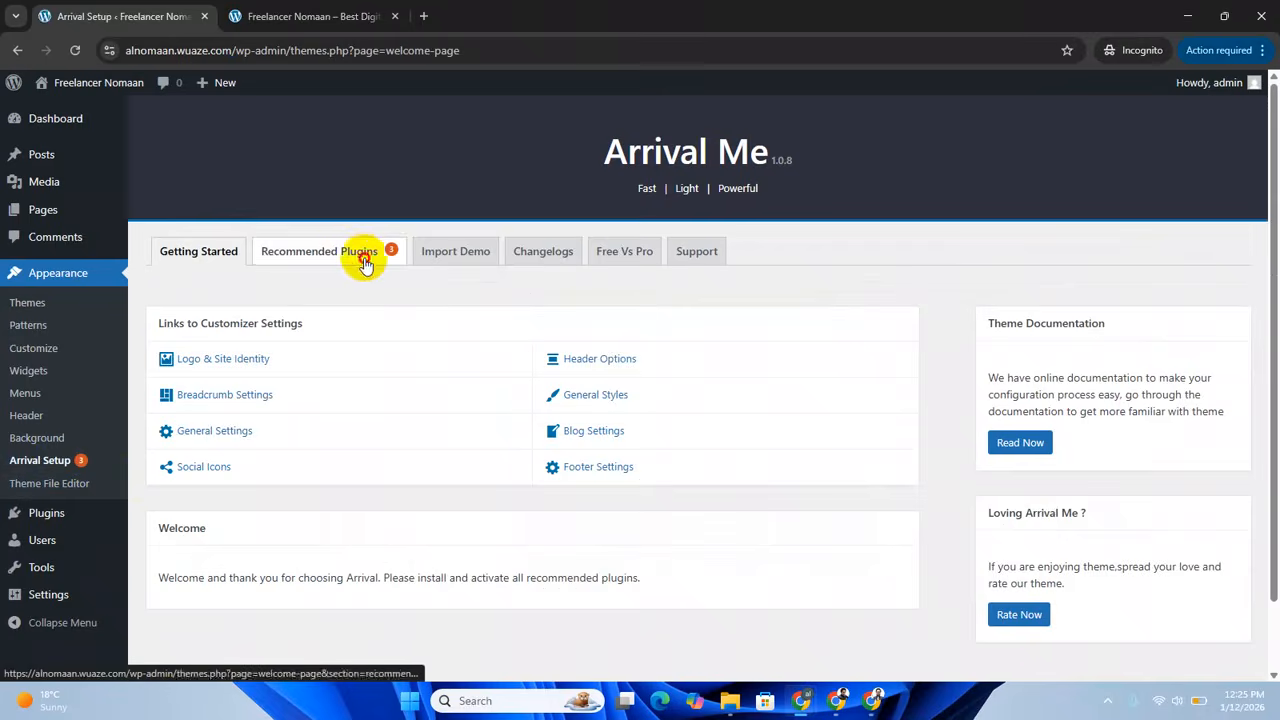
pyautogui.click(365, 263)
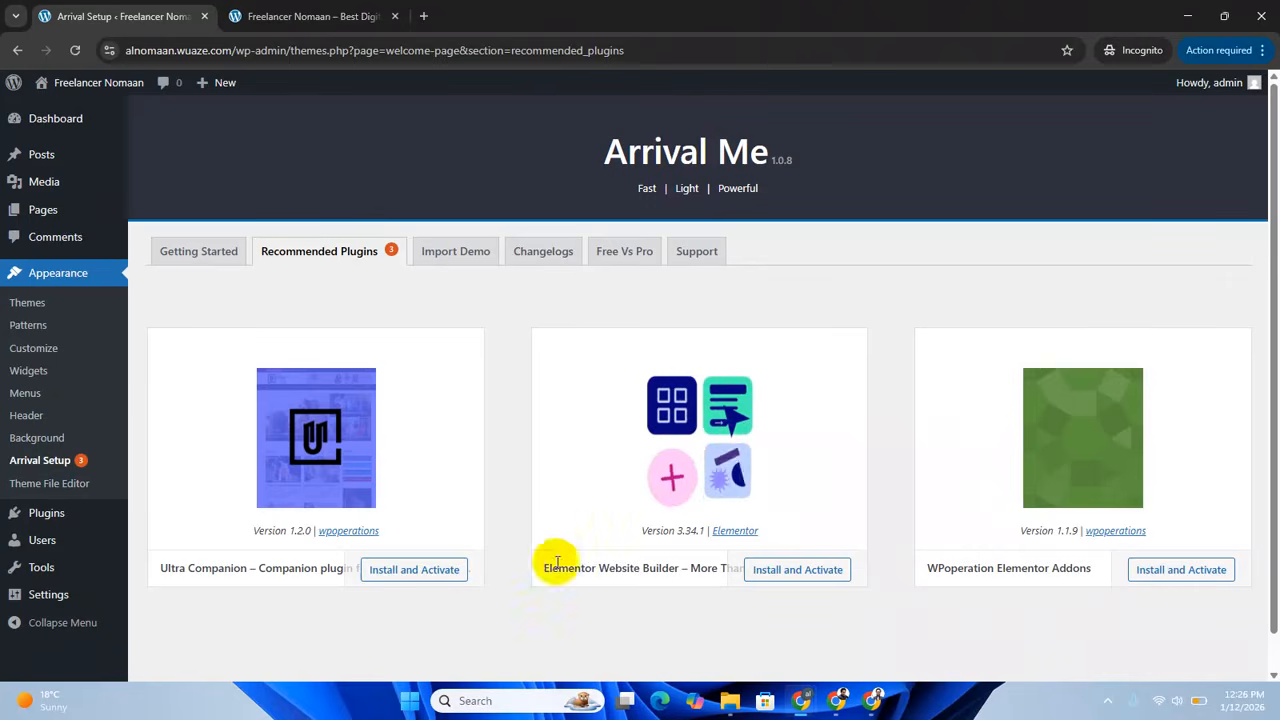
pyautogui.scroll(-1, 762, 592)
pyautogui.scroll(1, 757, 580)
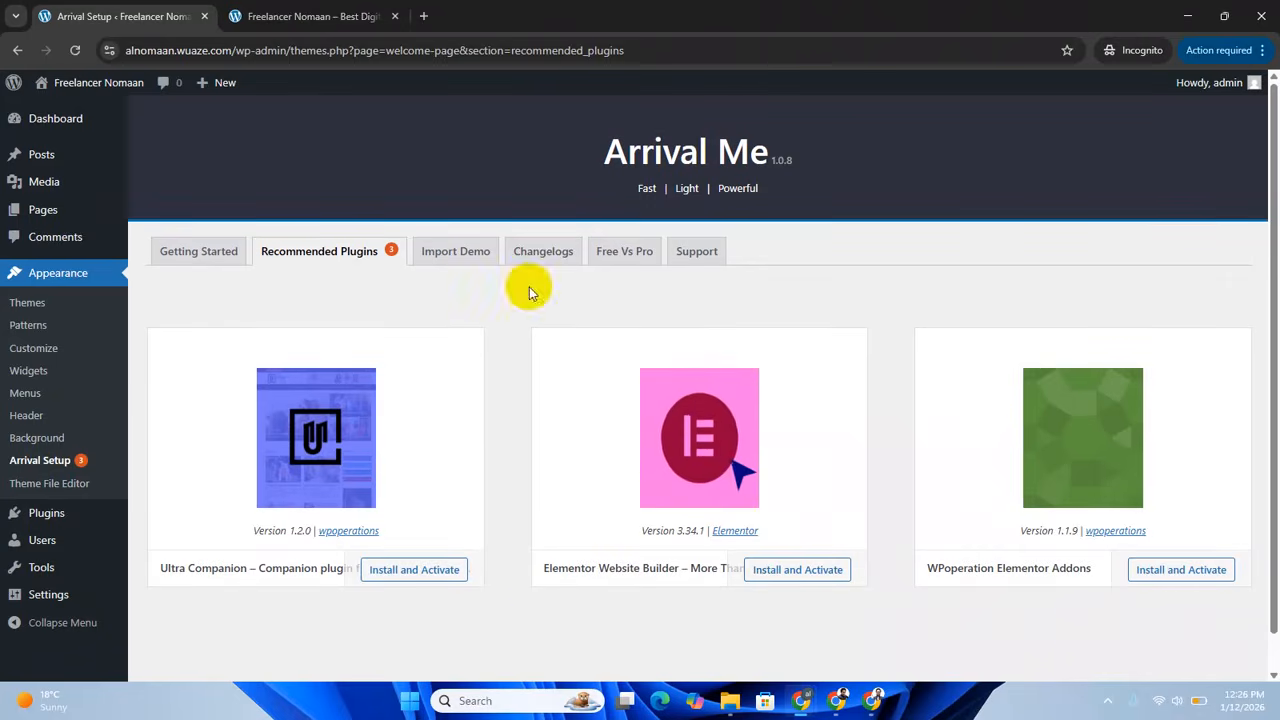
pyautogui.scroll(-1, 808, 414)
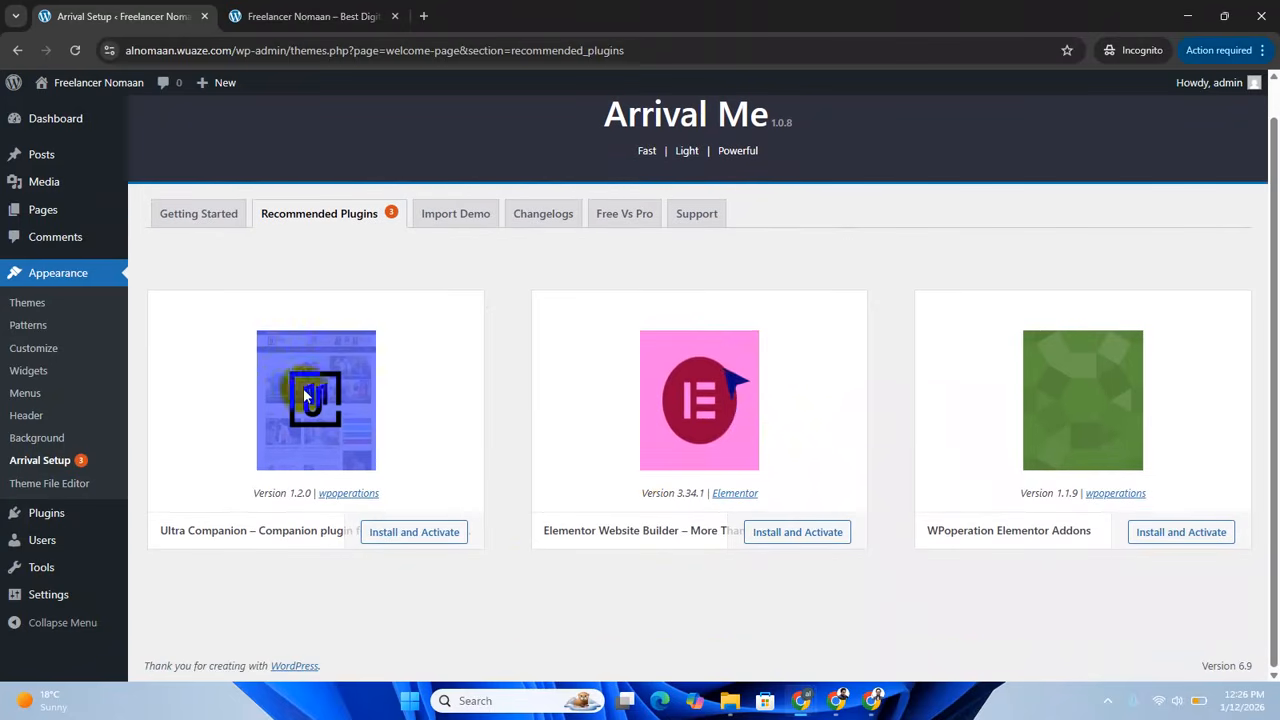
pyautogui.click(428, 535)
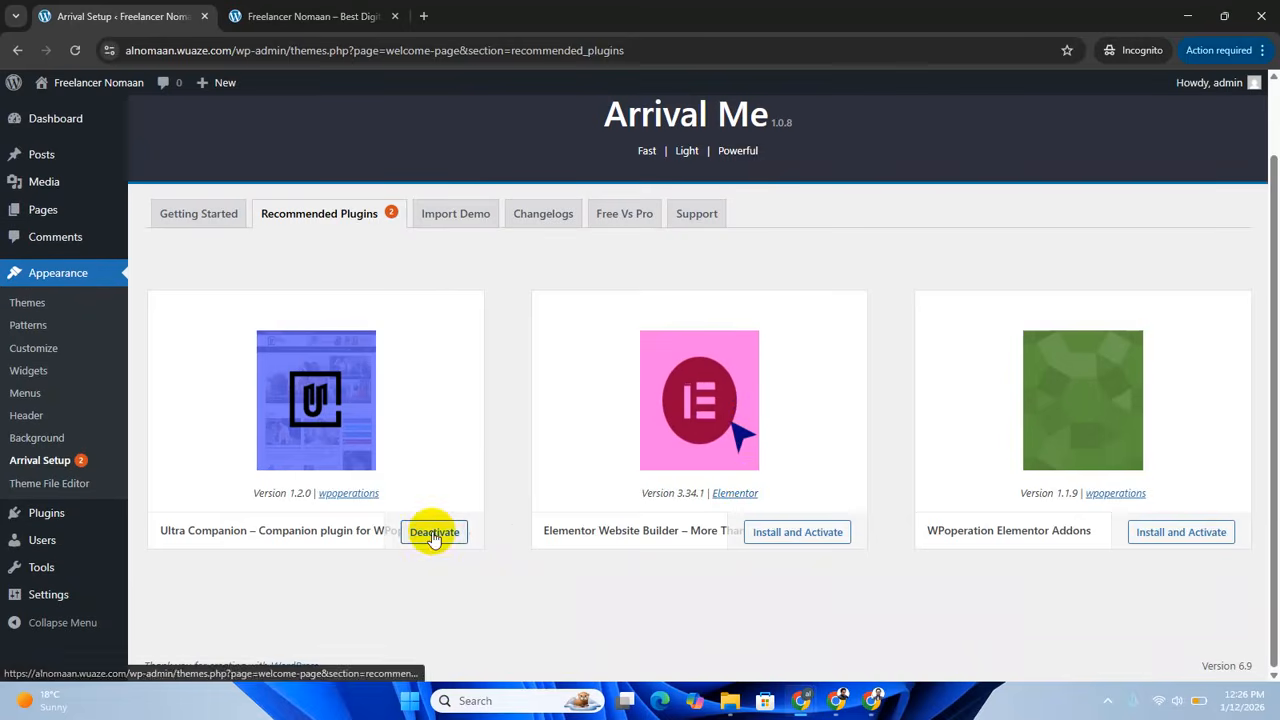
# Install and activate WPoperation Elementor Addons and Elementor Website Builder, and exit Elementor's onboarding wizard.
pyautogui.click(1172, 535)
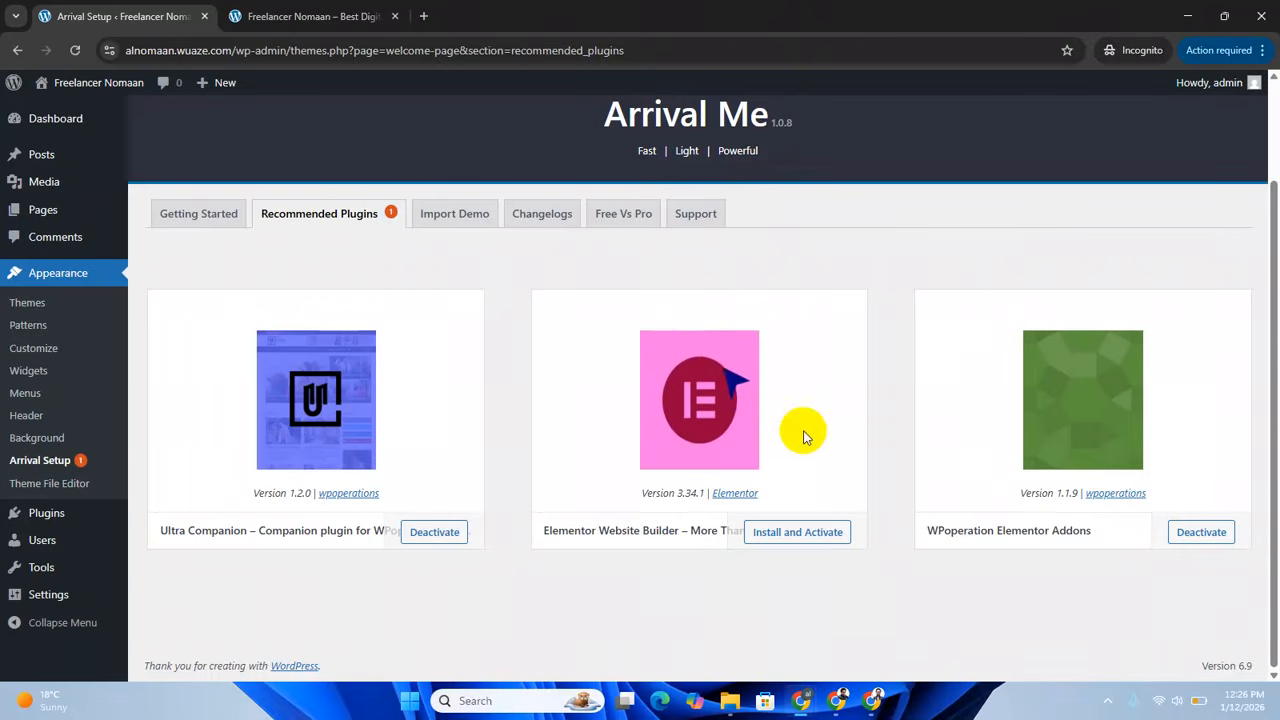
pyautogui.click(809, 538)
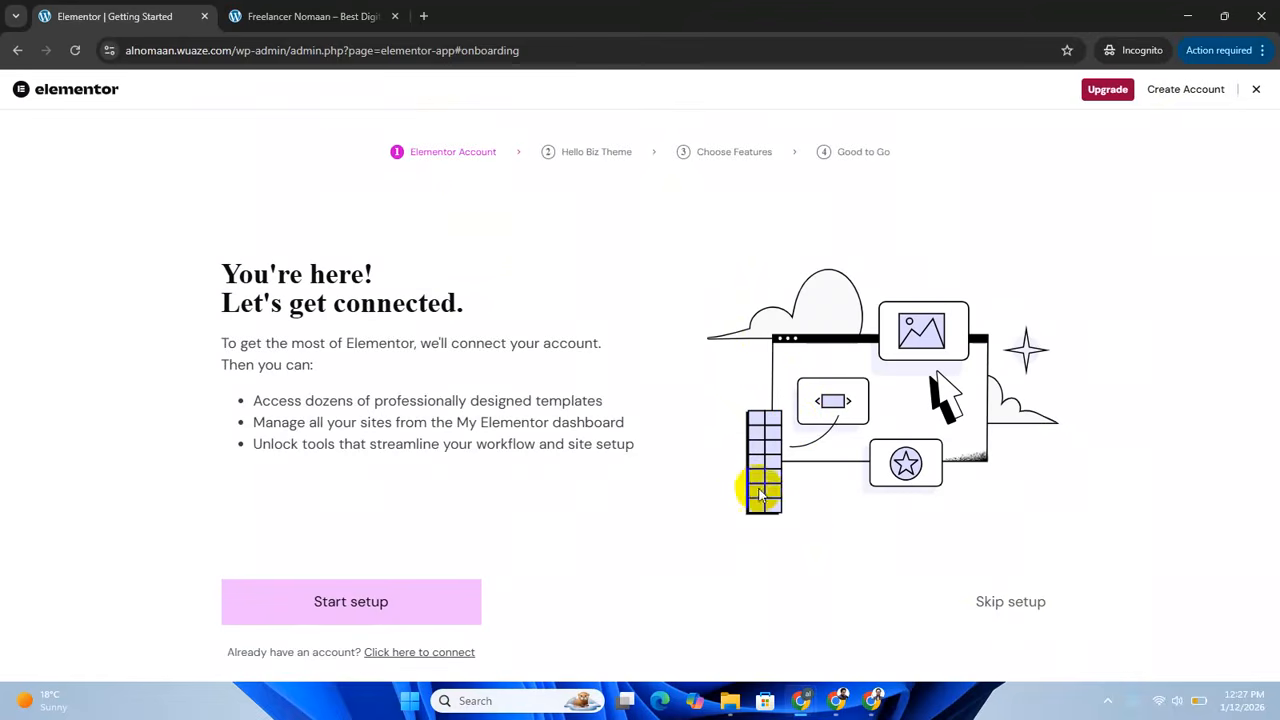
pyautogui.click(1257, 90)
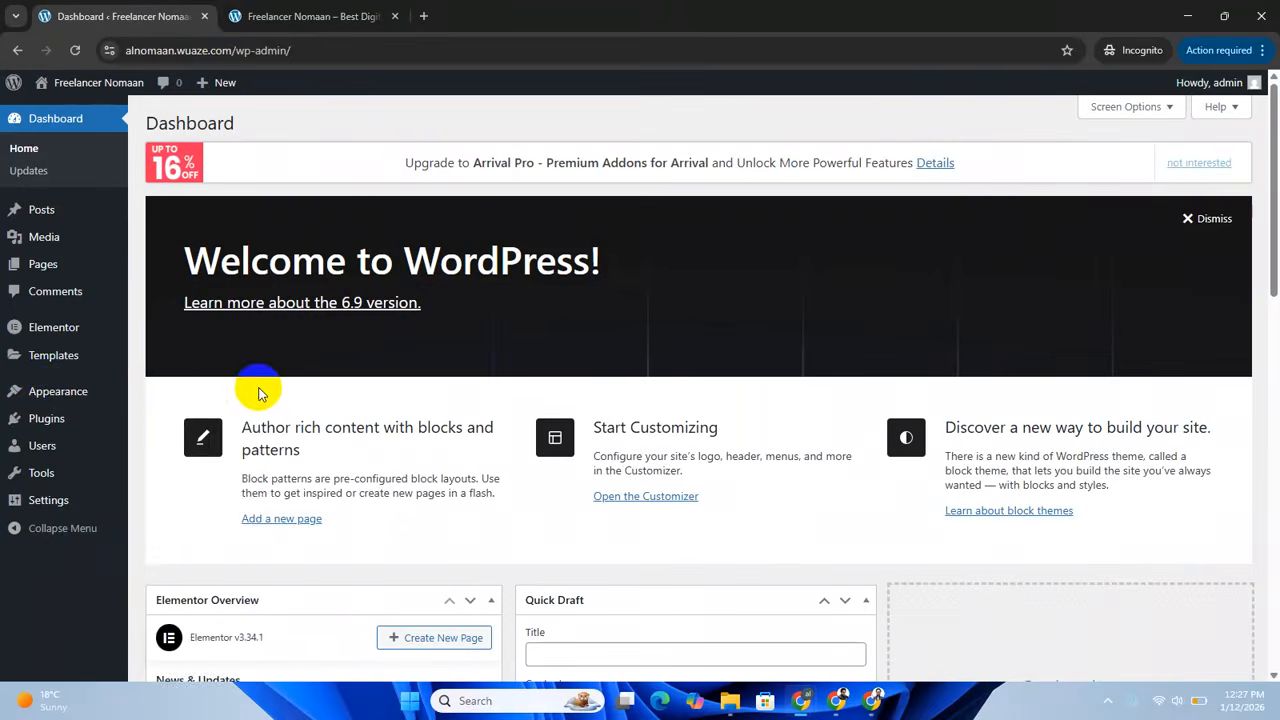
# Return to Arrival Setup, check that the recommended plugins are active, and open the Import Demo section.
pyautogui.click(60, 395)
pyautogui.click(172, 553)
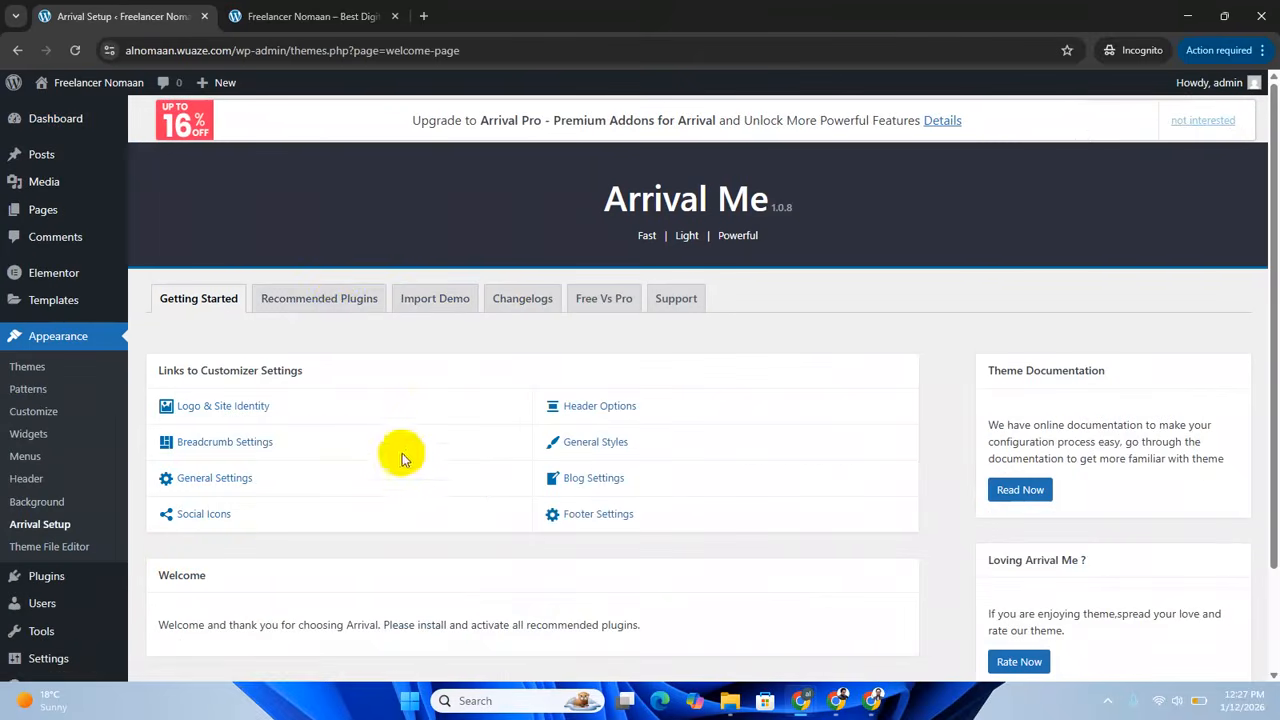
pyautogui.click(333, 299)
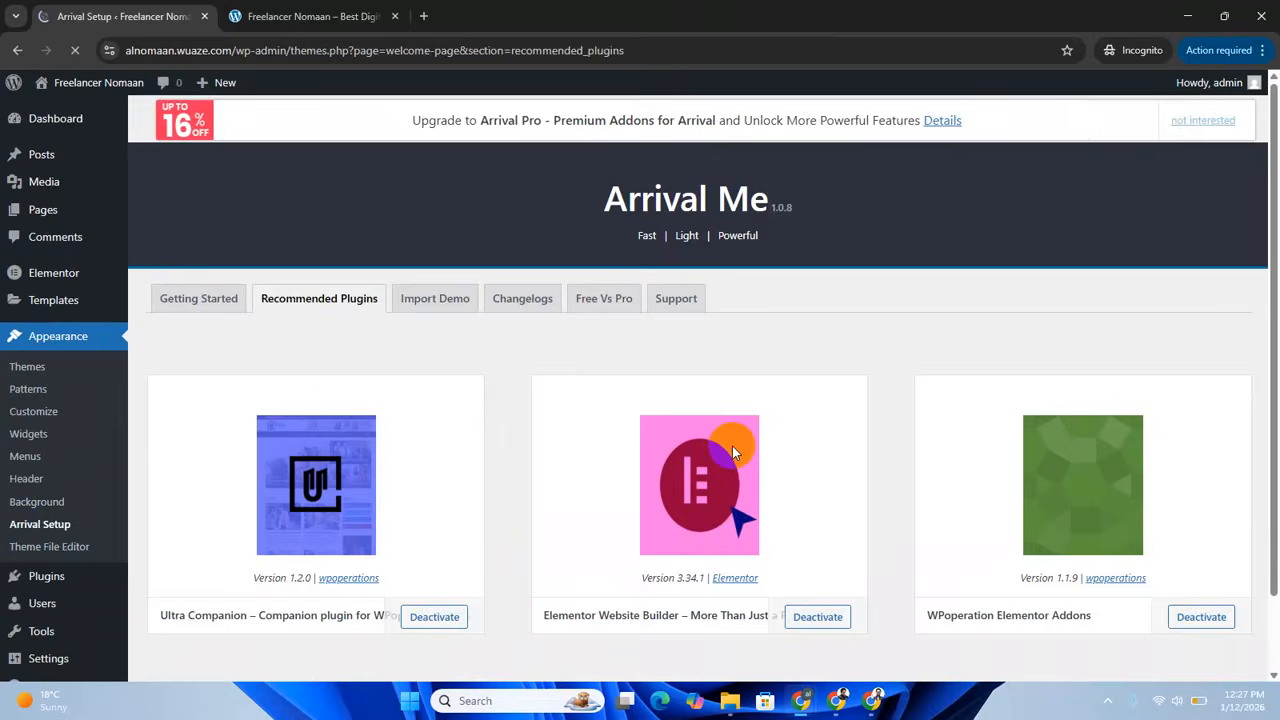
pyautogui.scroll(-1, 543, 490)
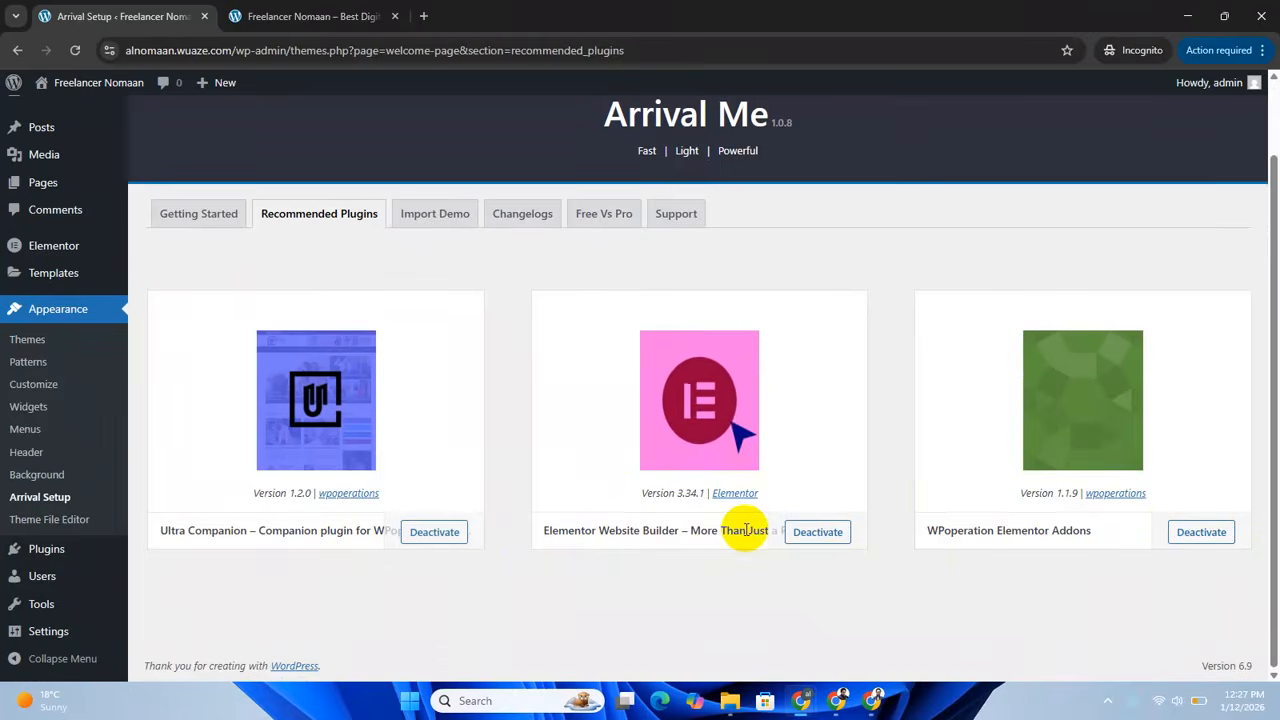
pyautogui.click(450, 220)
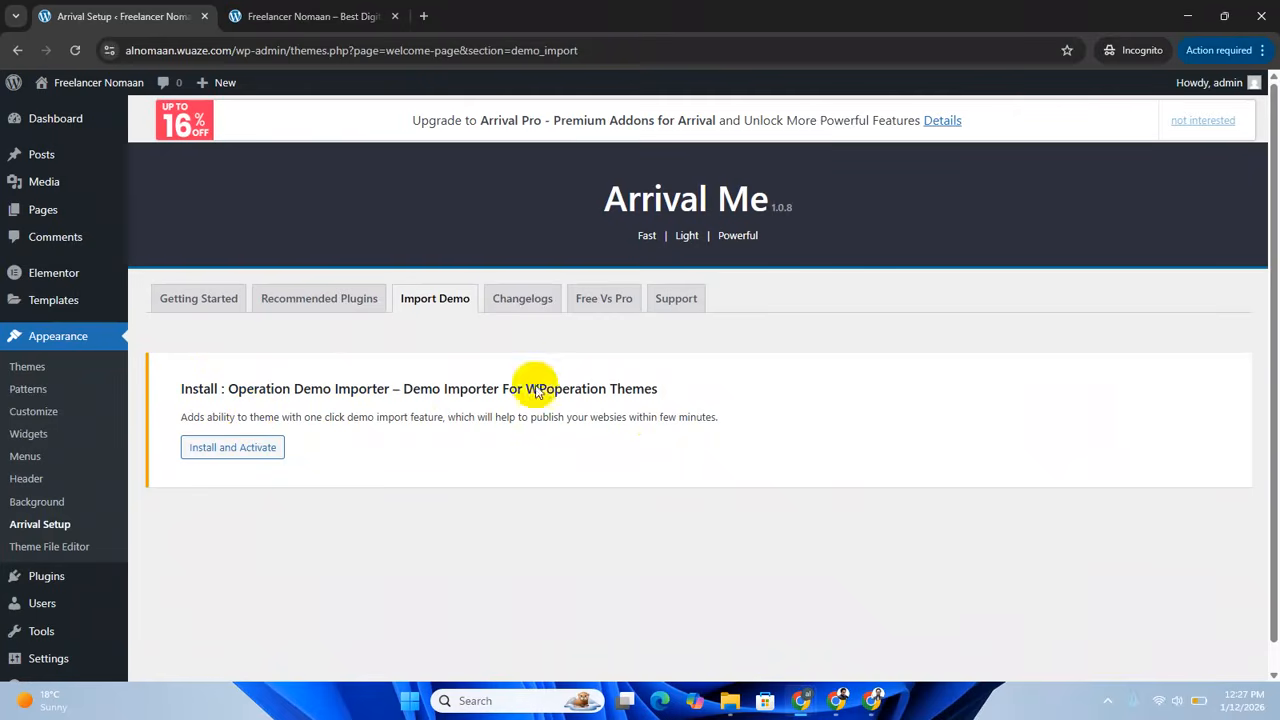
# Install and activate the Operation Demo Importer plugin and look through the available Arrival Me demos.
pyautogui.click(266, 451)
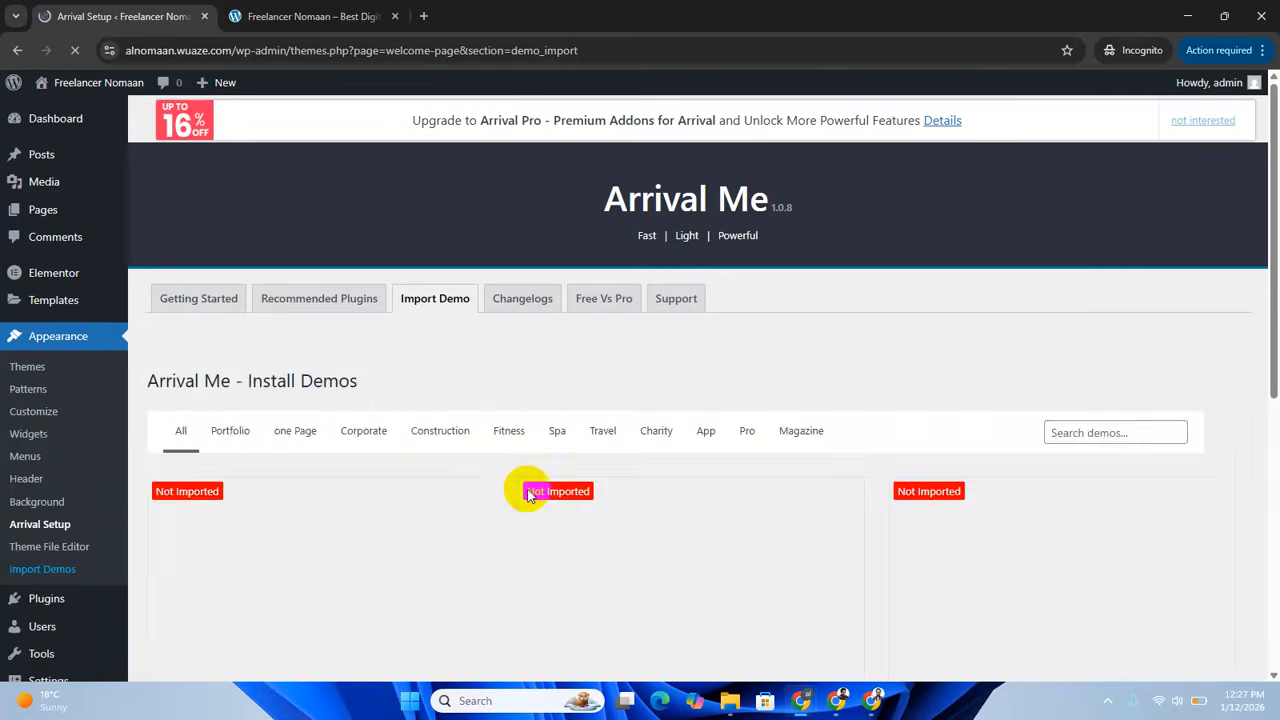
pyautogui.scroll(-4, 390, 497)
pyautogui.scroll(3, 390, 497)
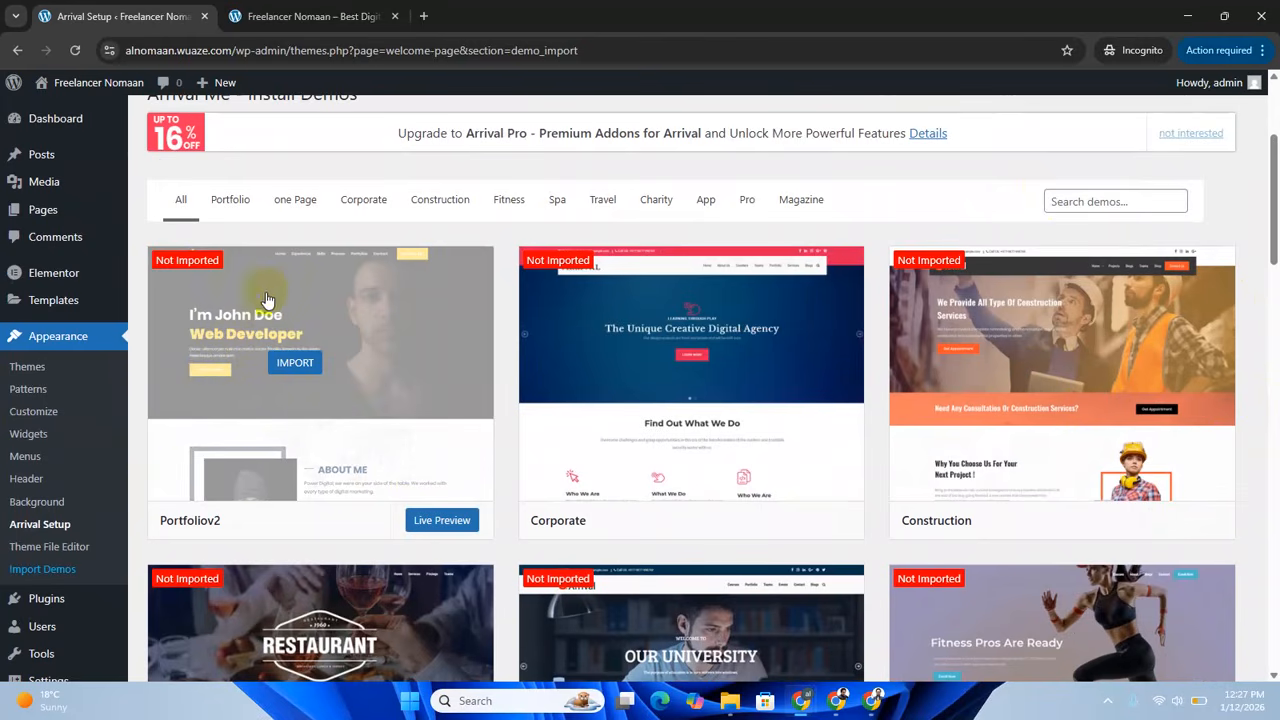
# Start importing the Portfoliov2 demo, install and activate its required Contact Form 7 plugin, and continue to the import options.
pyautogui.click(303, 366)
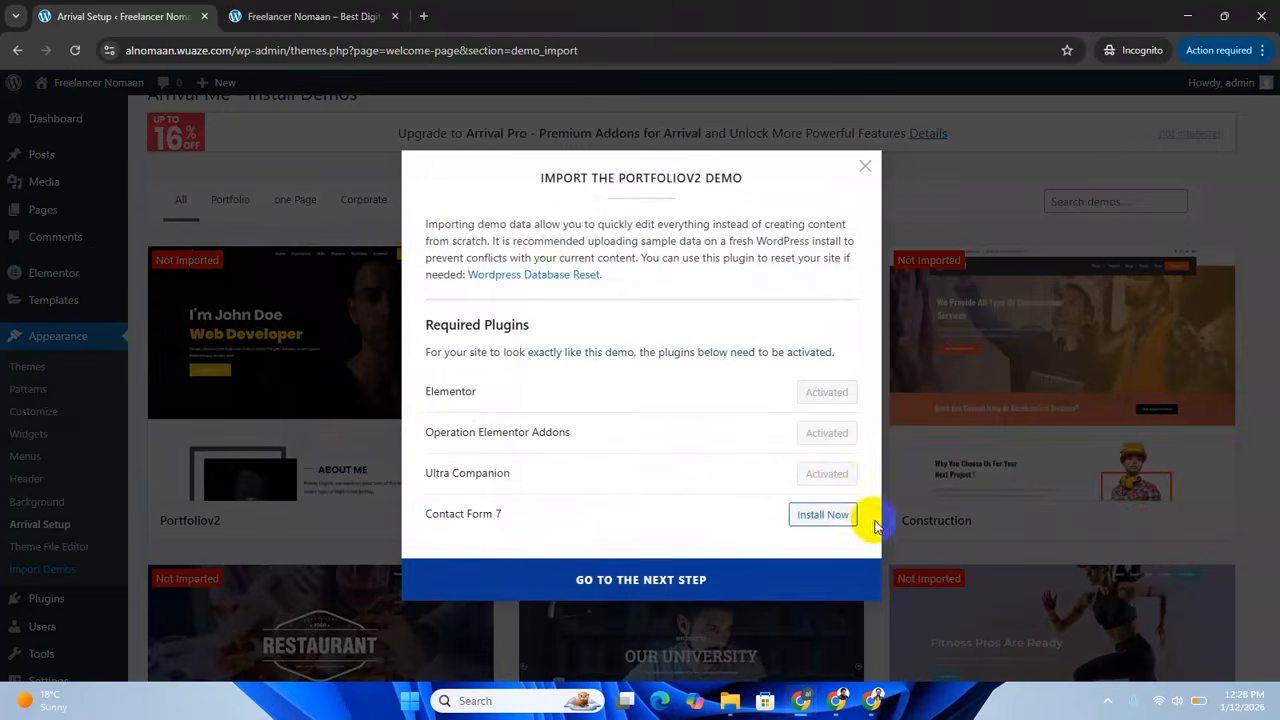
pyautogui.click(832, 515)
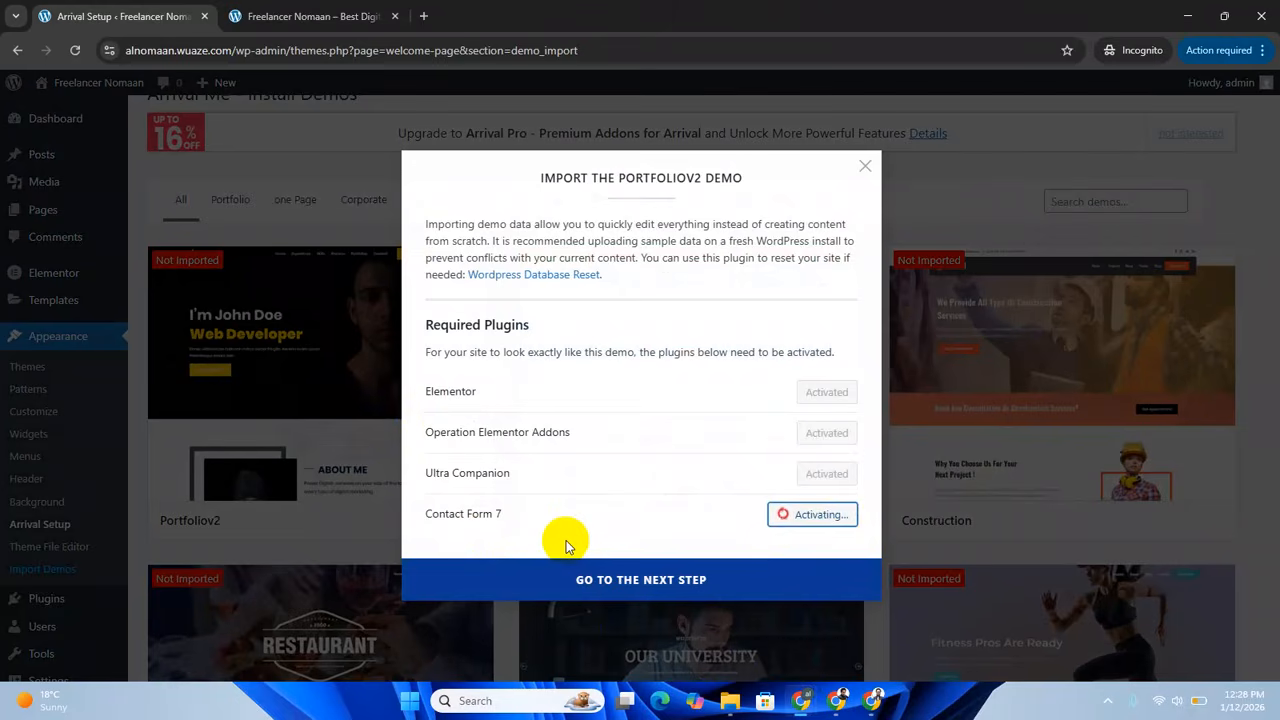
pyautogui.click(659, 582)
pyautogui.click(504, 356)
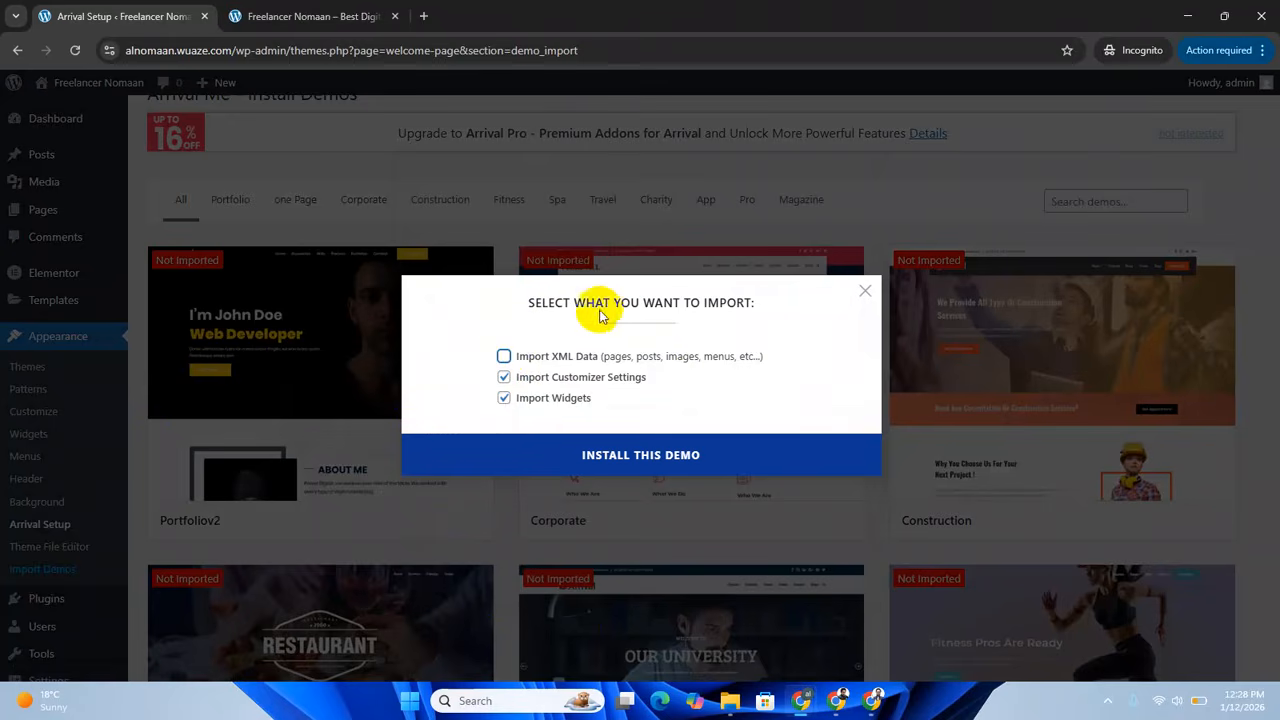
pyautogui.click(504, 398)
pyautogui.click(504, 376)
pyautogui.click(504, 356)
pyautogui.click(504, 377)
pyautogui.click(504, 398)
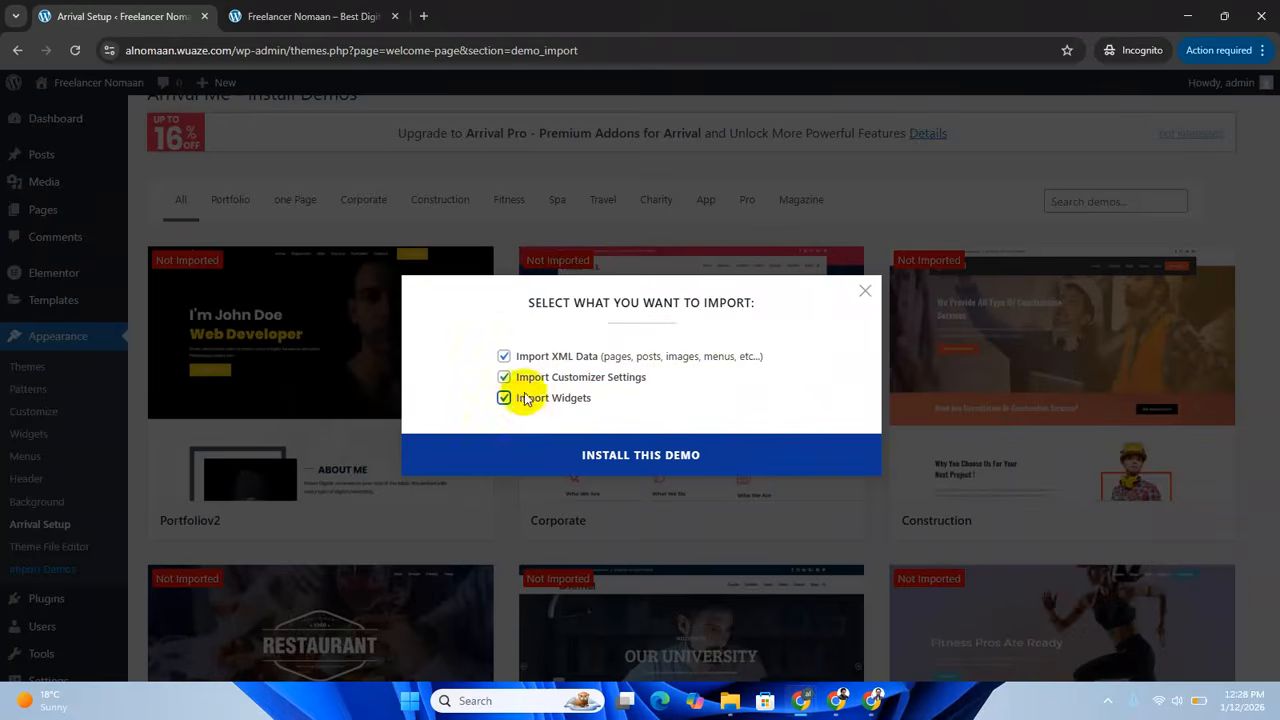
# Install the Portfoliov2 demo with its XML data, customizer settings and widgets, and wait for the import to finish.
pyautogui.click(677, 457)
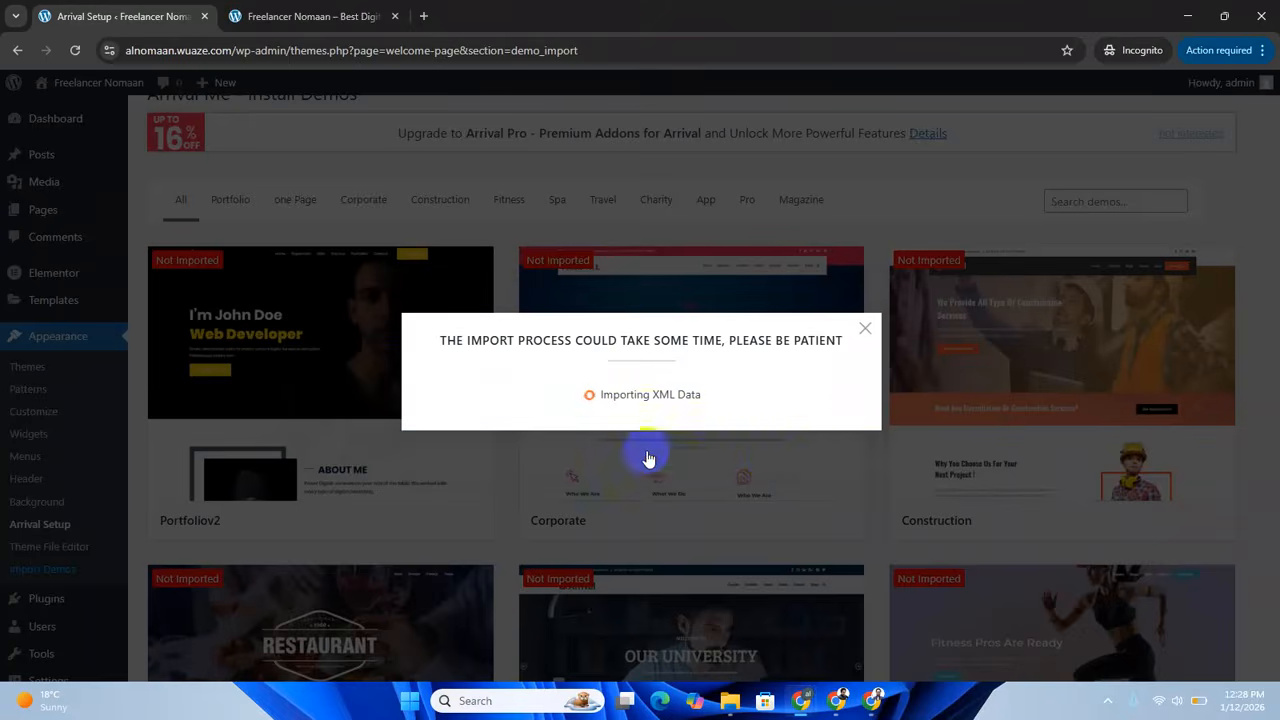
pyautogui.click(328, 16)
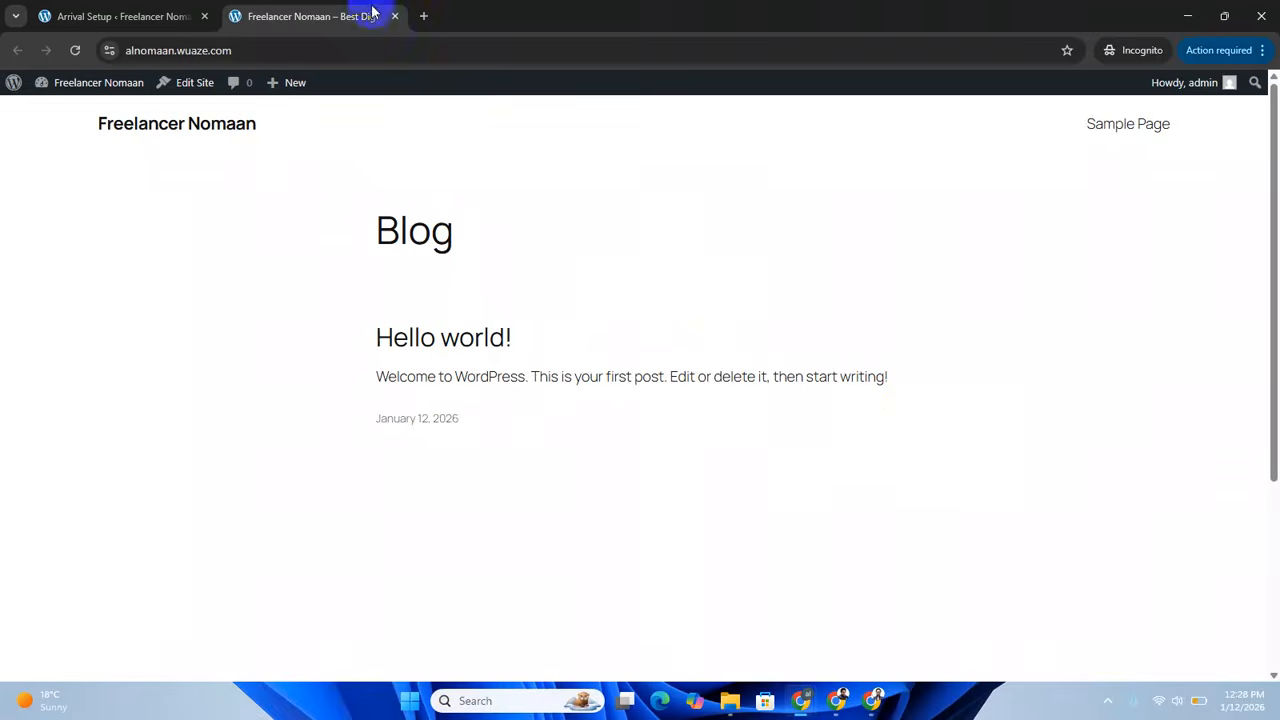
pyautogui.click(166, 15)
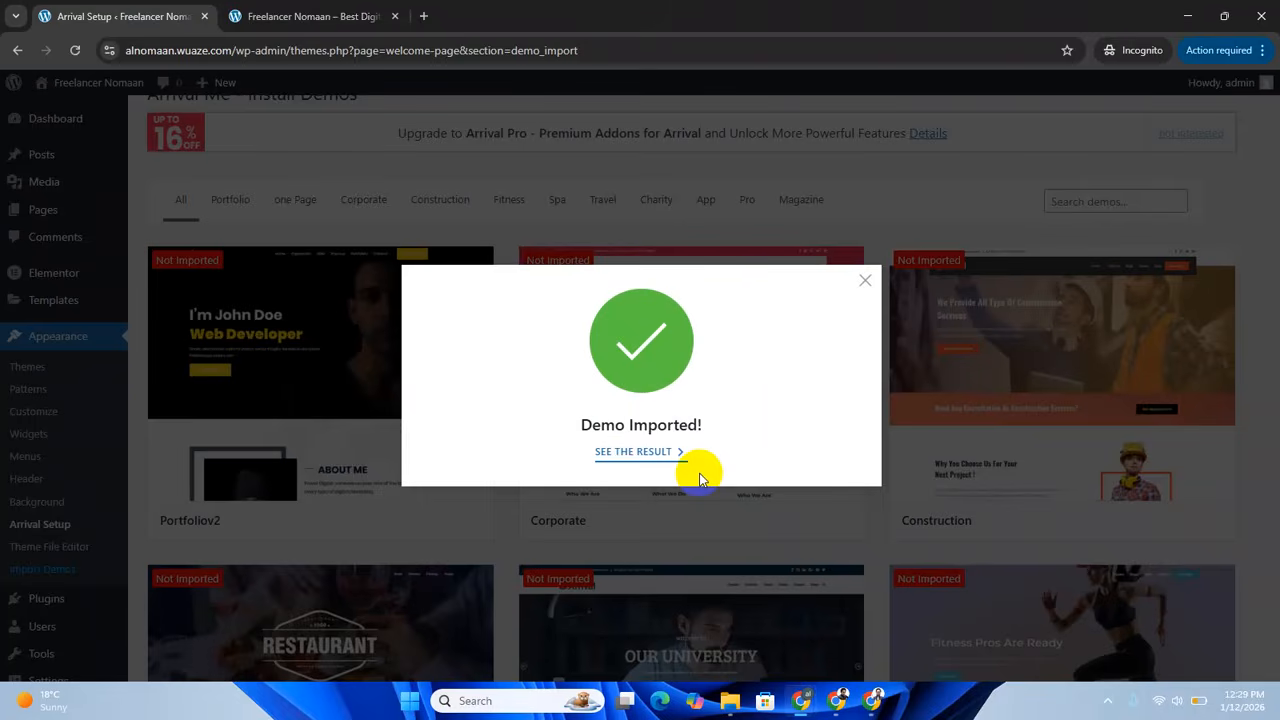
# Go to the live site's front page and reload it to load the imported demo.
pyautogui.click(277, 16)
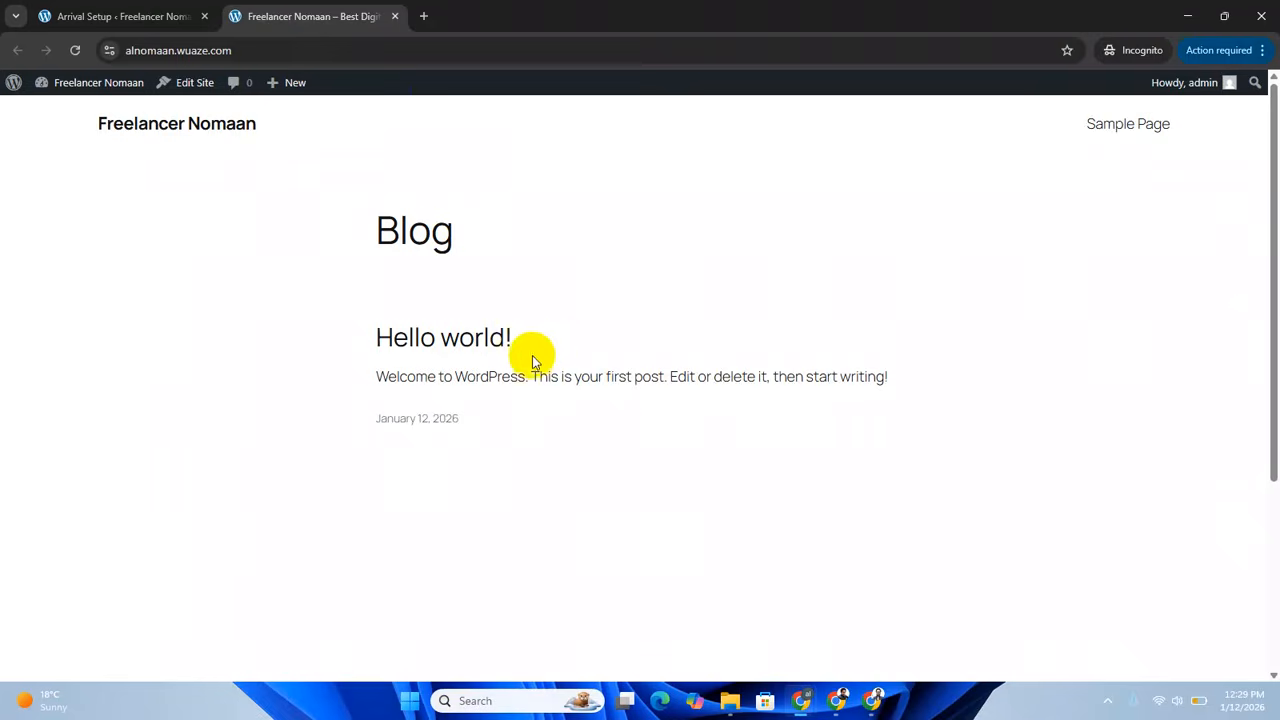
pyautogui.scroll(-3, 646, 449)
pyautogui.scroll(3, 668, 470)
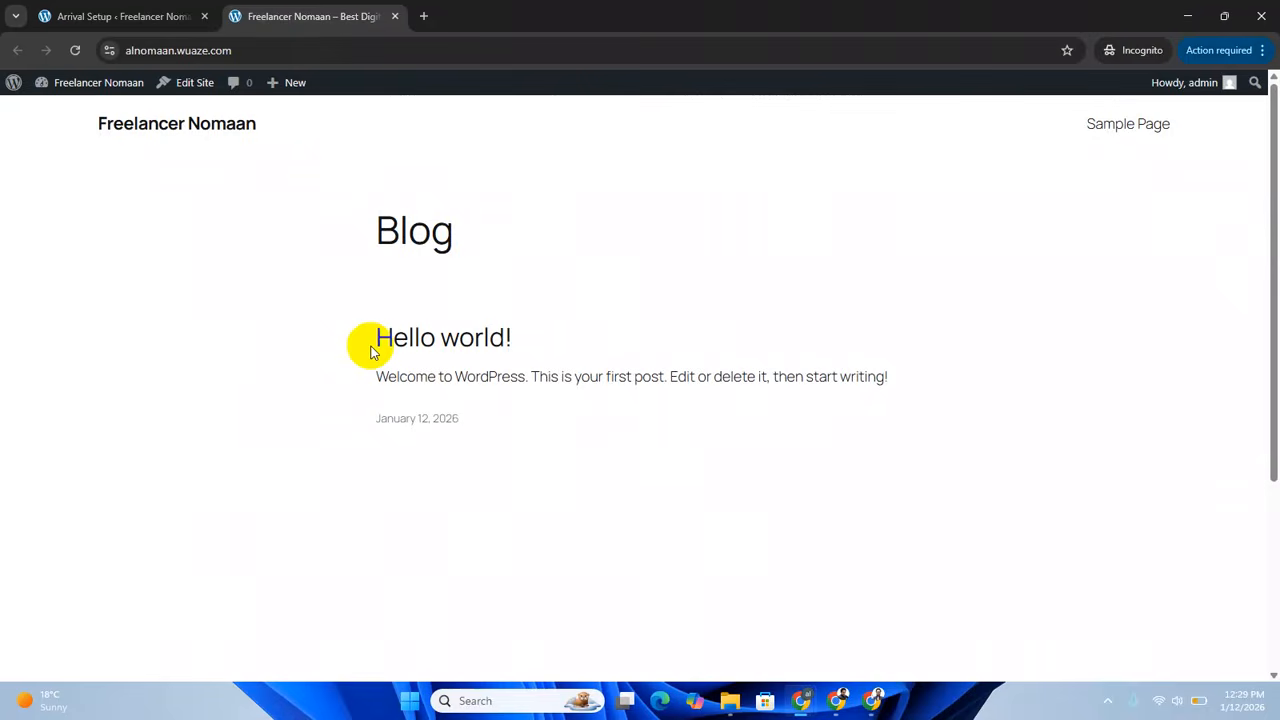
pyautogui.click(74, 50)
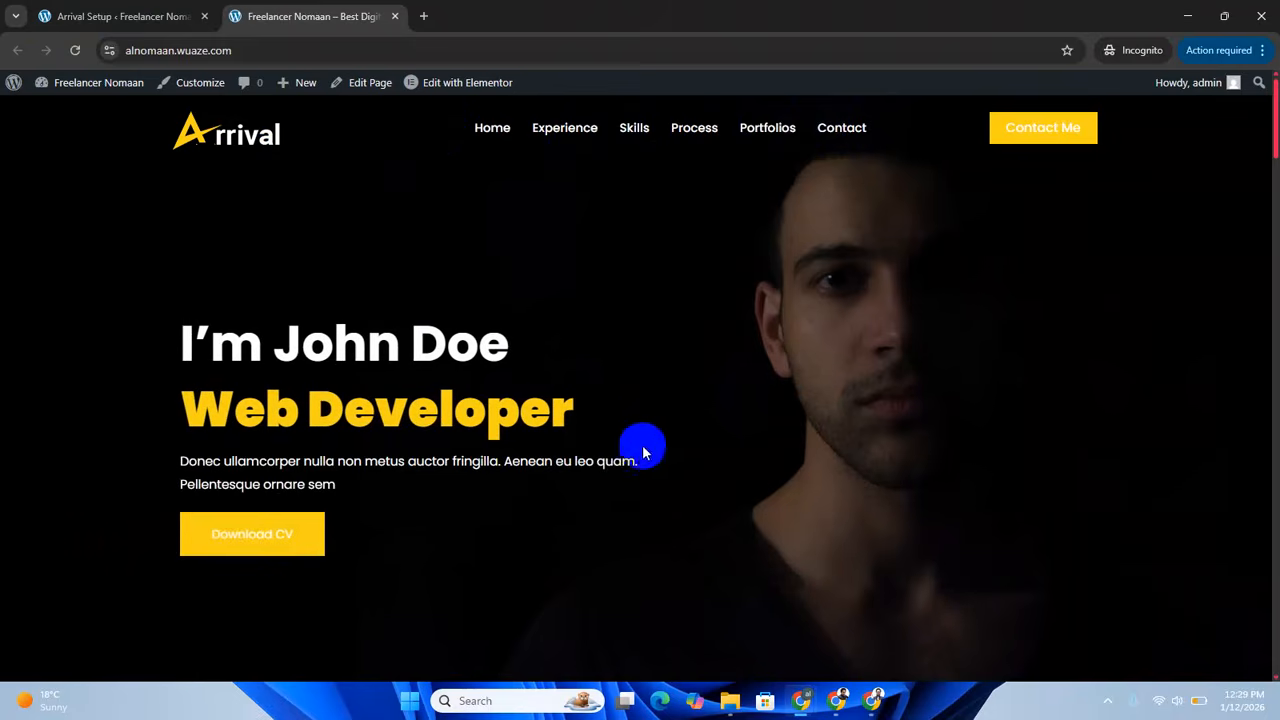
# Review the imported front page from the hero section down to the footer and return to its beginning.
pyautogui.scroll(-5, 640, 457)
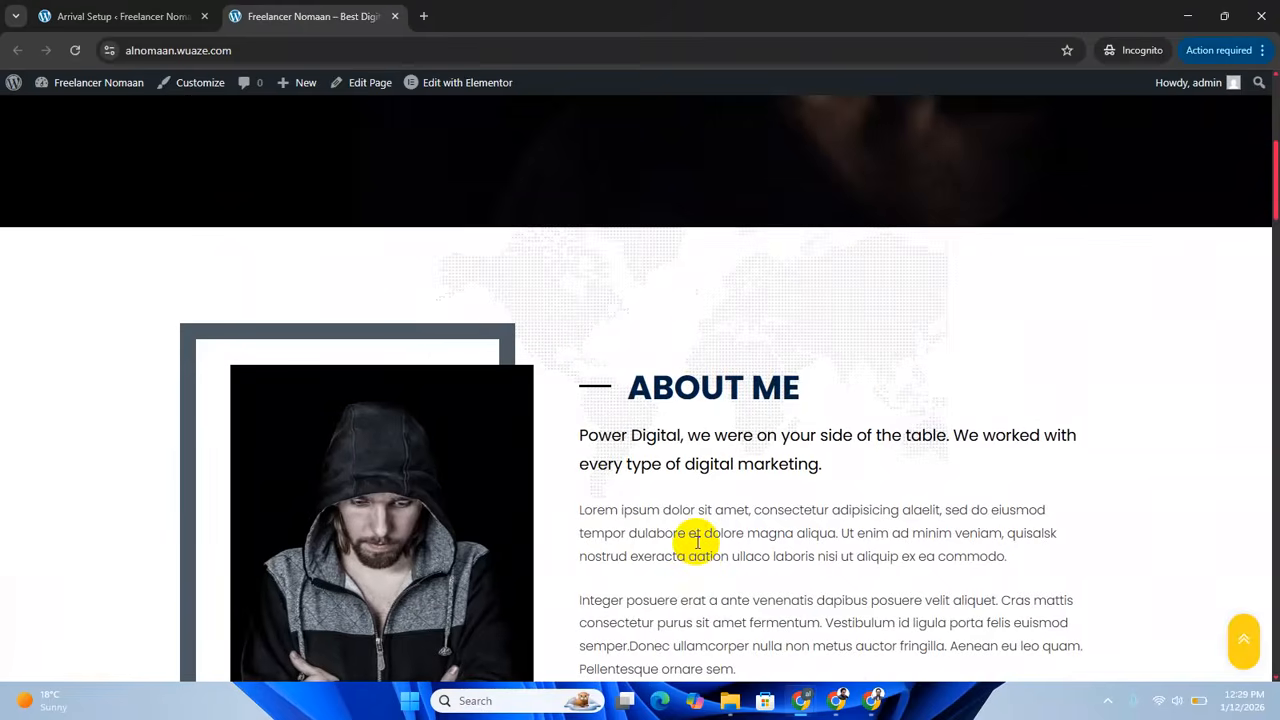
pyautogui.scroll(-10, 697, 541)
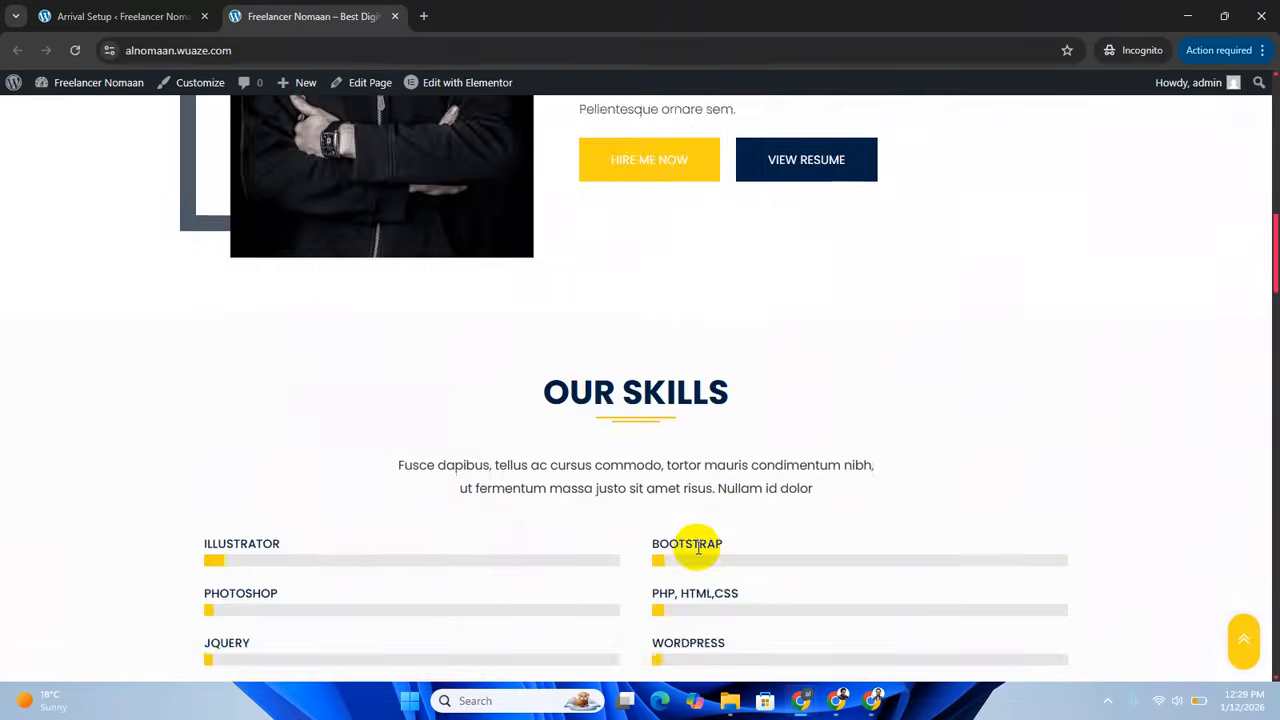
pyautogui.scroll(-15, 700, 513)
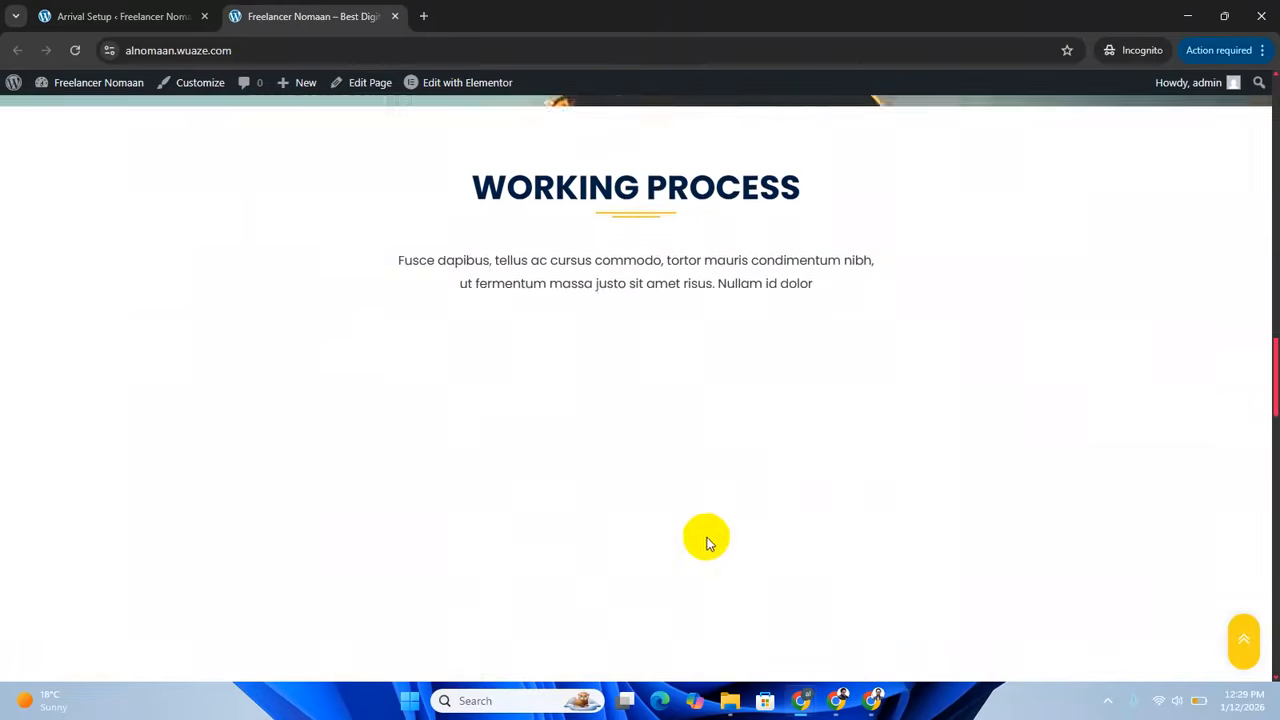
pyautogui.scroll(-10, 712, 541)
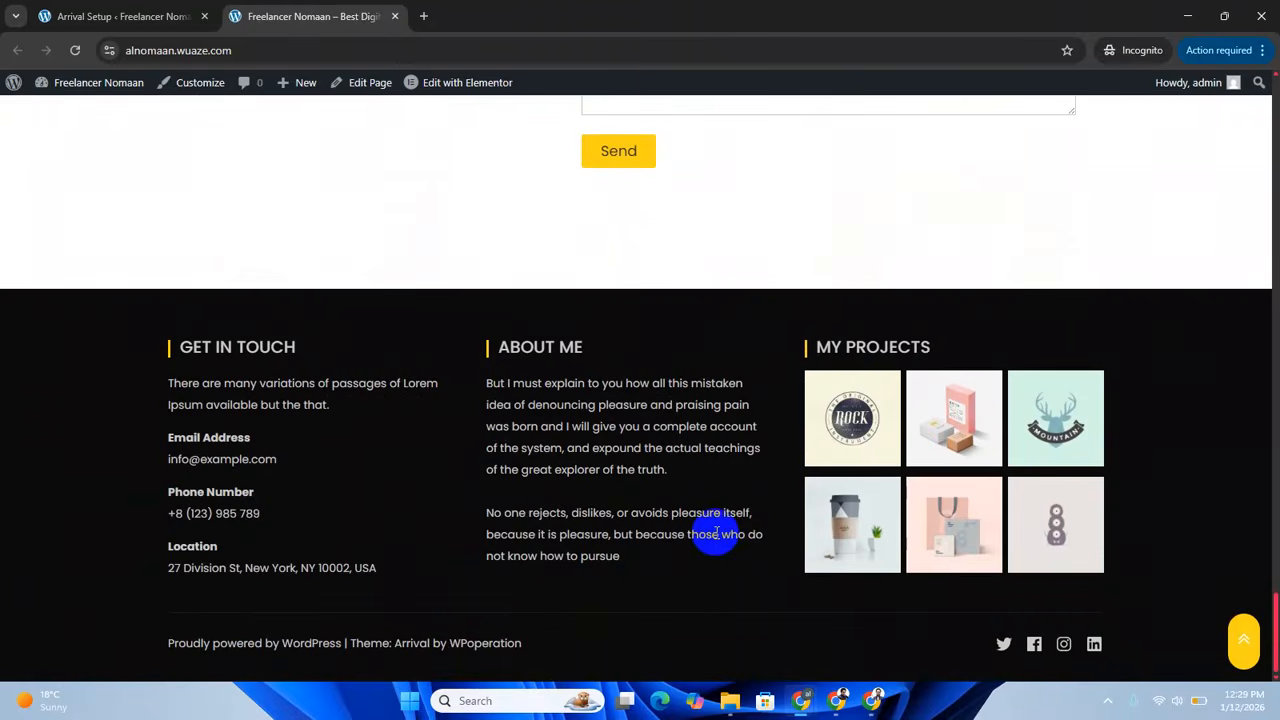
pyautogui.scroll(10, 716, 535)
pyautogui.scroll(15, 720, 537)
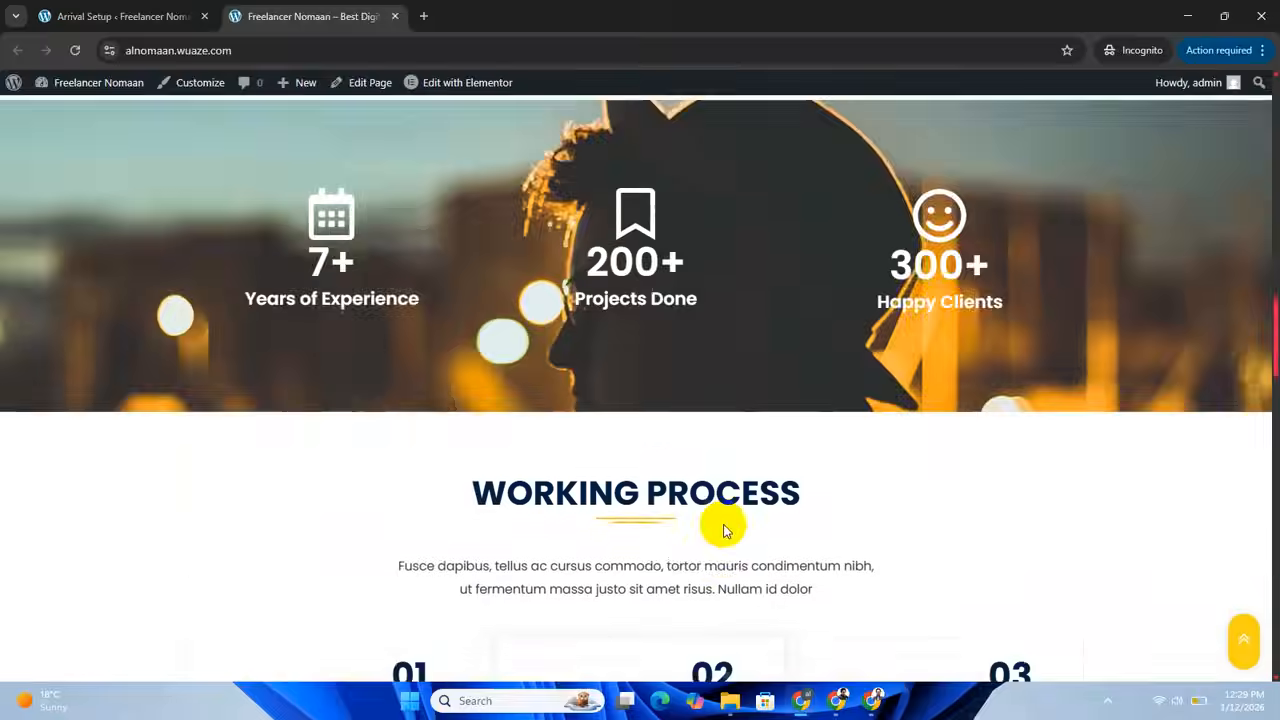
pyautogui.scroll(4, 724, 531)
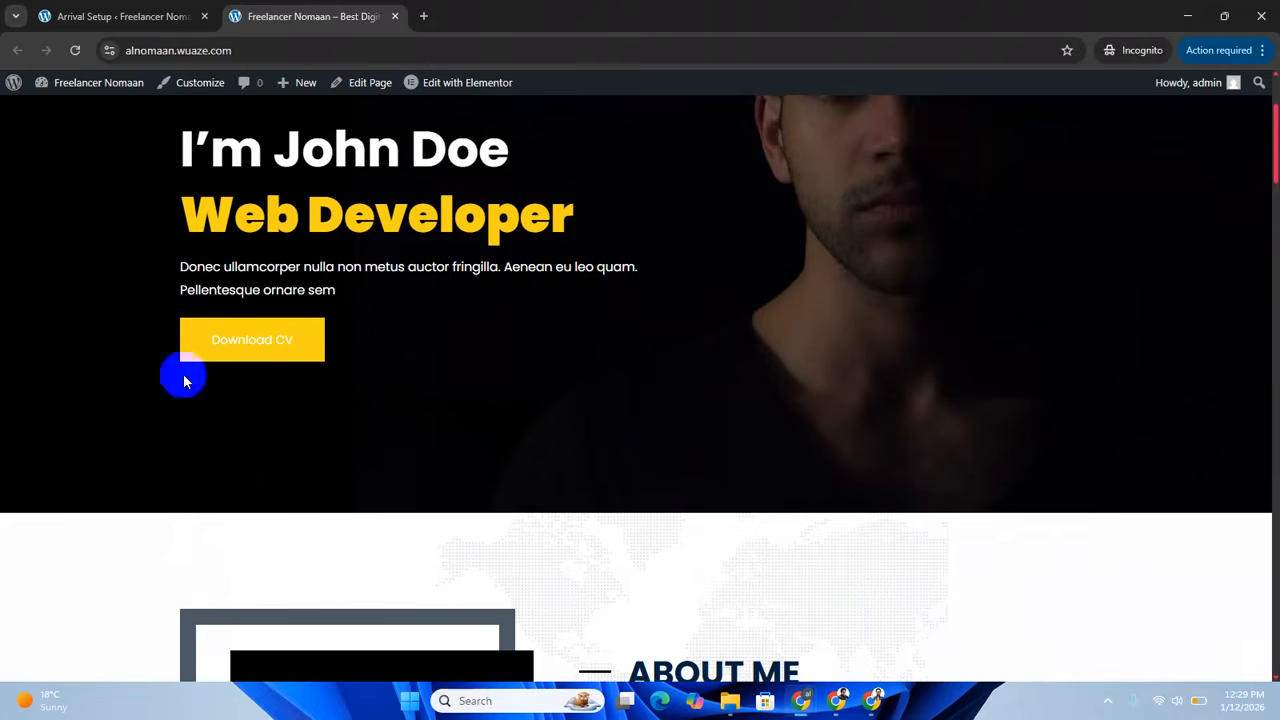
pyautogui.scroll(2, 623, 491)
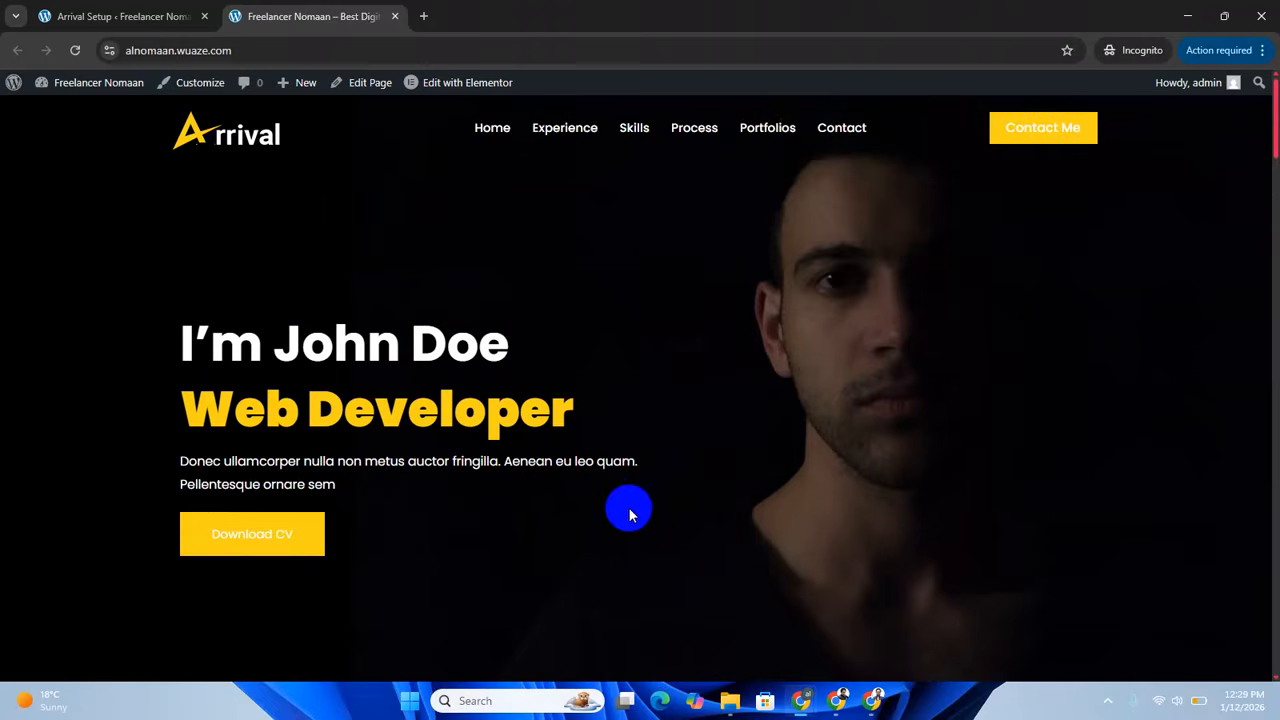